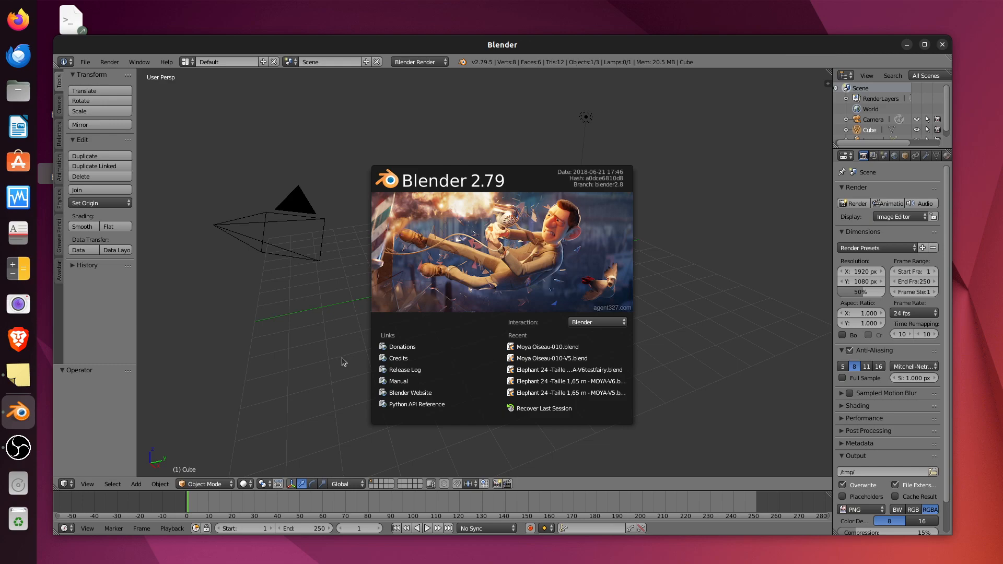
Step: Open Moya Oiseau-010.blend from the kame folder with Load UI turned off, and maximize the window
{"action": "left_click", "coordinate": [87, 62]}
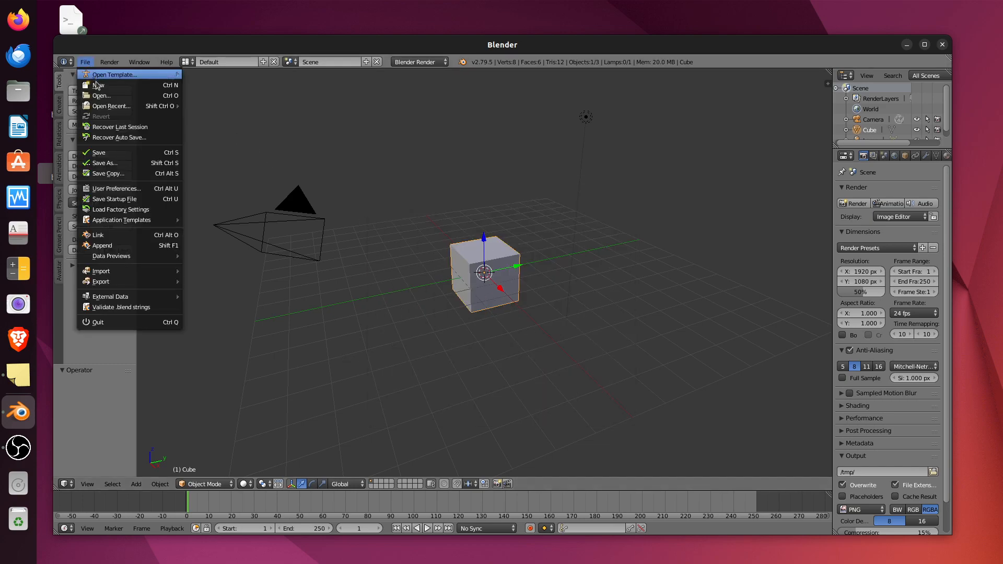
{"action": "left_click", "coordinate": [102, 96]}
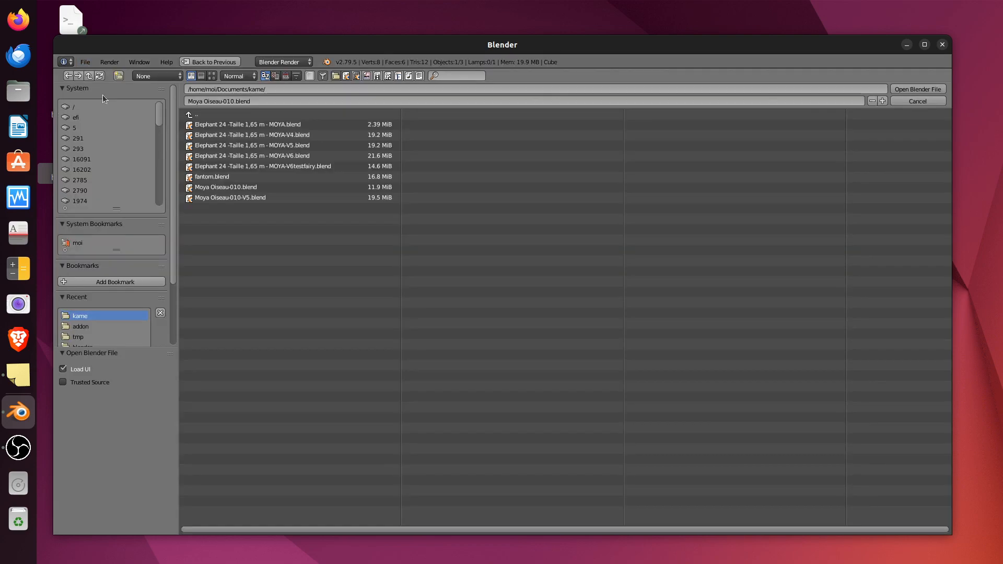
{"action": "left_click", "coordinate": [211, 186]}
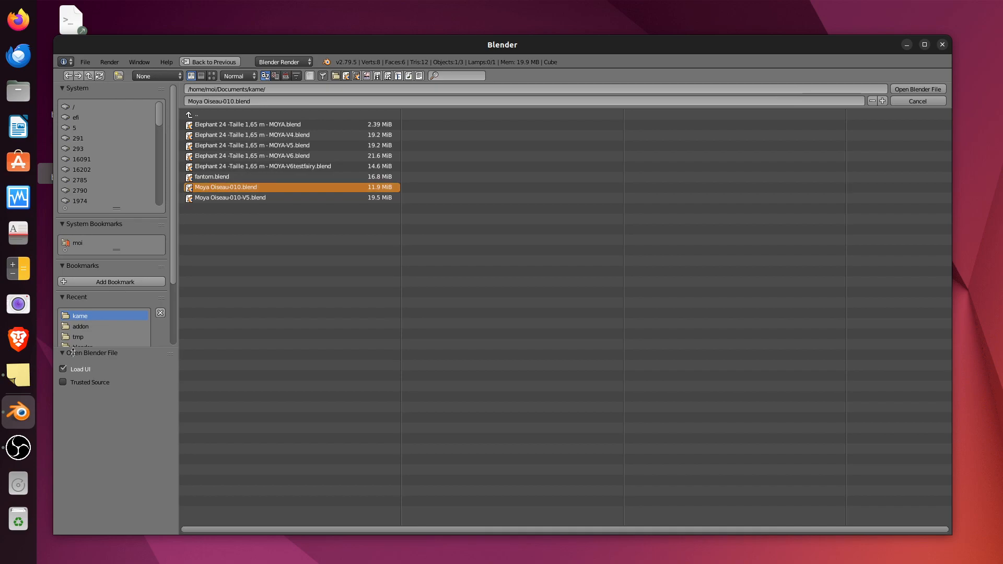
{"action": "left_click", "coordinate": [63, 369]}
{"action": "left_click", "coordinate": [918, 89]}
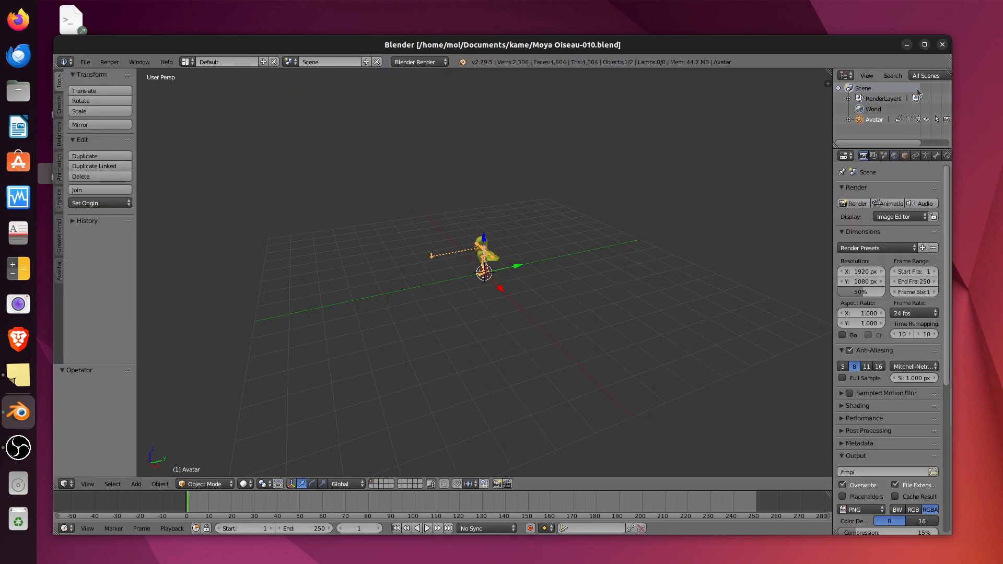
{"action": "scroll", "coordinate": [495, 255], "scroll_direction": "up", "scroll_amount": 5}
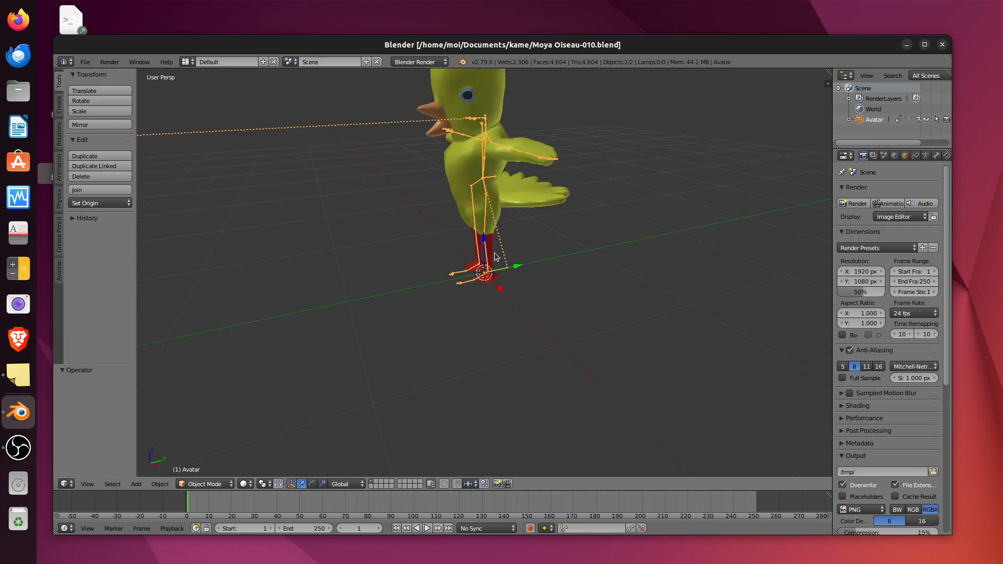
{"action": "double_click", "coordinate": [628, 45]}
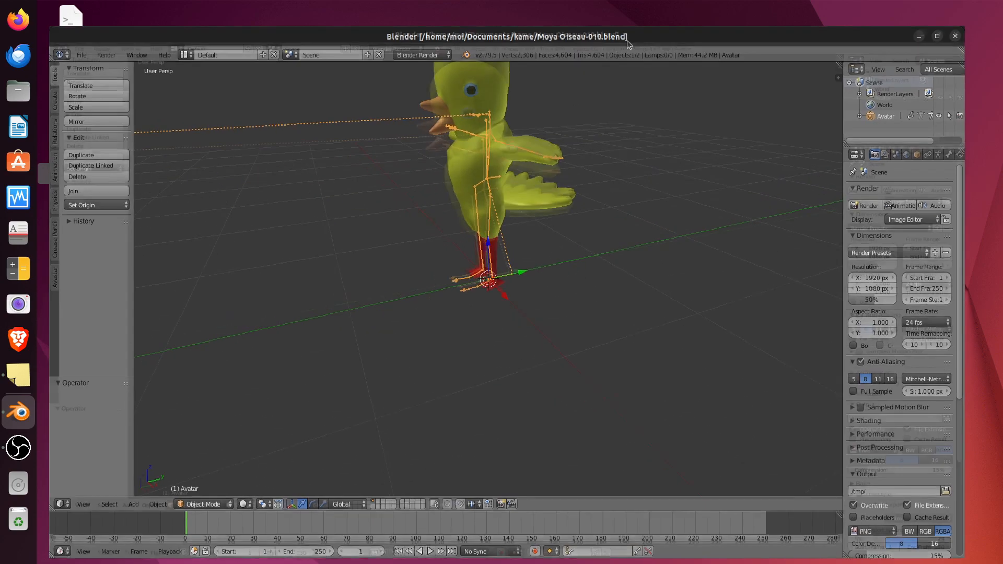
Step: Switch the Avatar armature to Pose Mode and try rotating the ShoulderLeft bone
{"action": "middle_click_drag", "start_coordinate": [556, 175], "coordinate": [536, 239]}
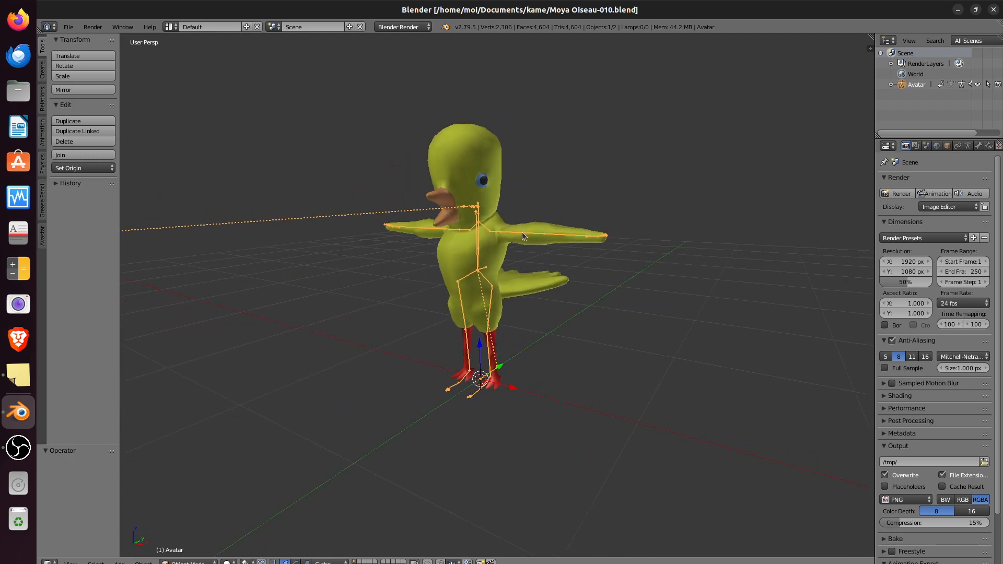
{"action": "left_click", "coordinate": [189, 562]}
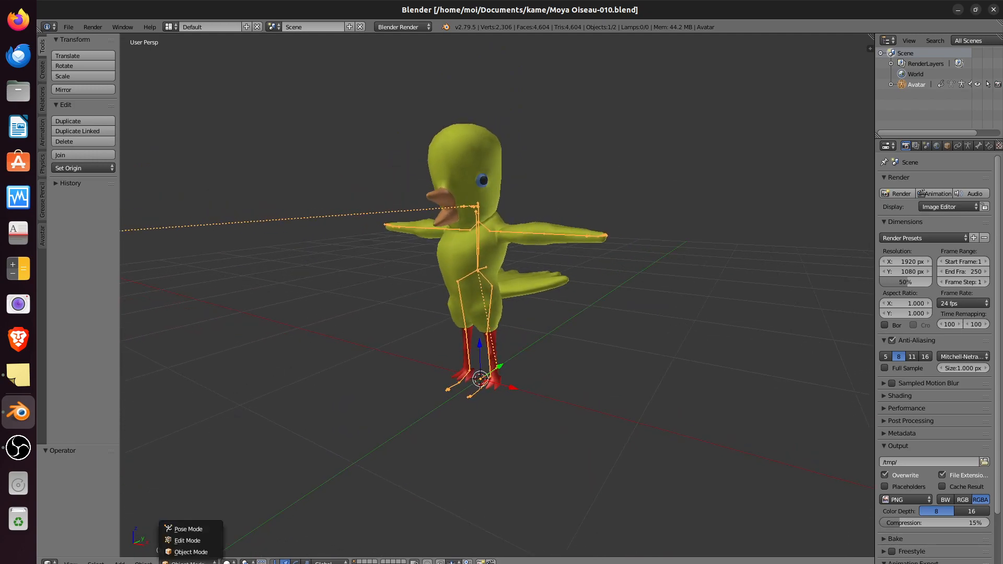
{"action": "left_click", "coordinate": [186, 531]}
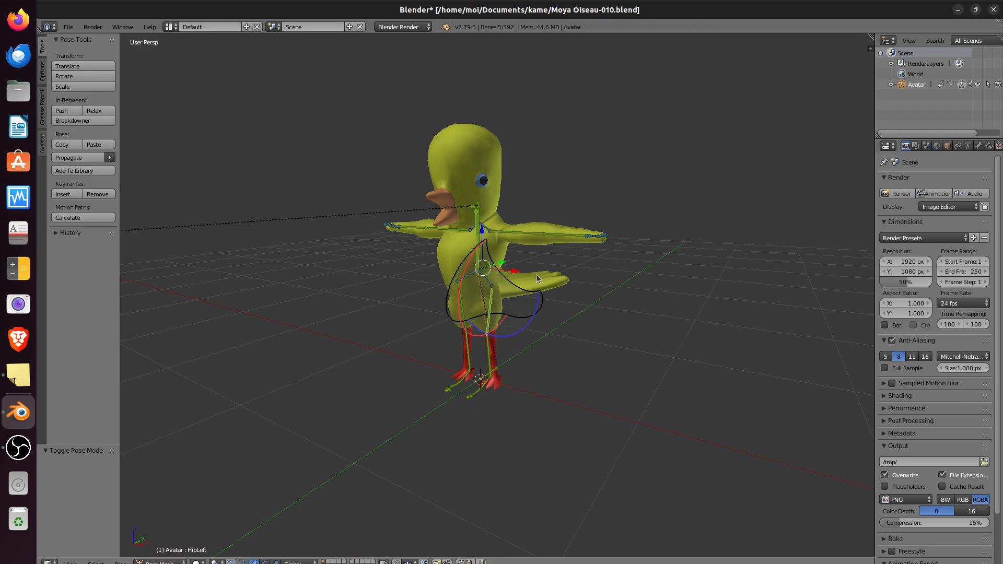
{"action": "right_click", "coordinate": [525, 235]}
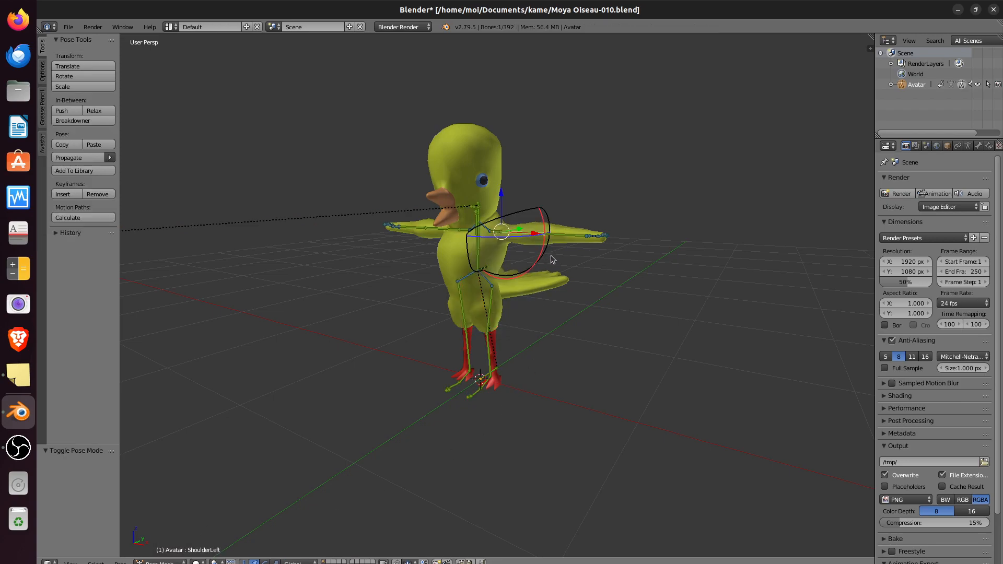
{"action": "key", "text": "r"}
{"action": "left_click", "coordinate": [565, 320]}
{"action": "middle_click_drag", "start_coordinate": [564, 320], "coordinate": [477, 295]}
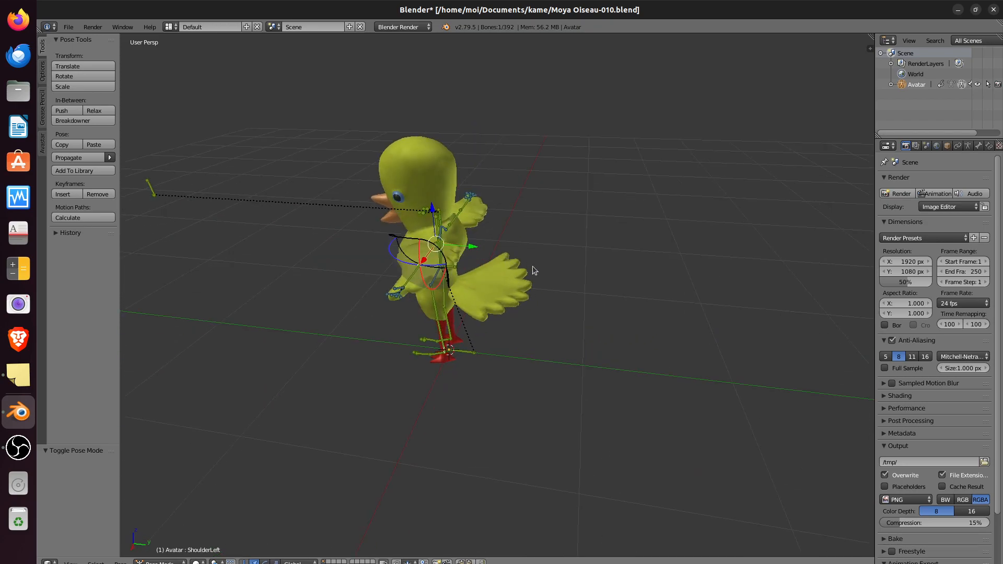
{"action": "middle_click_drag", "start_coordinate": [391, 278], "coordinate": [485, 257]}
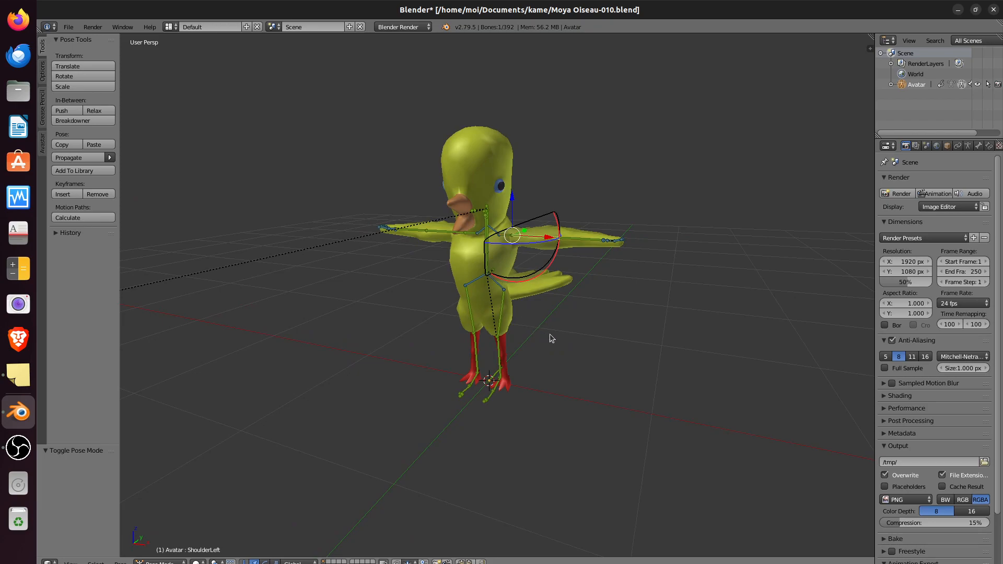
{"action": "middle_click_drag", "start_coordinate": [490, 309], "coordinate": [482, 313]}
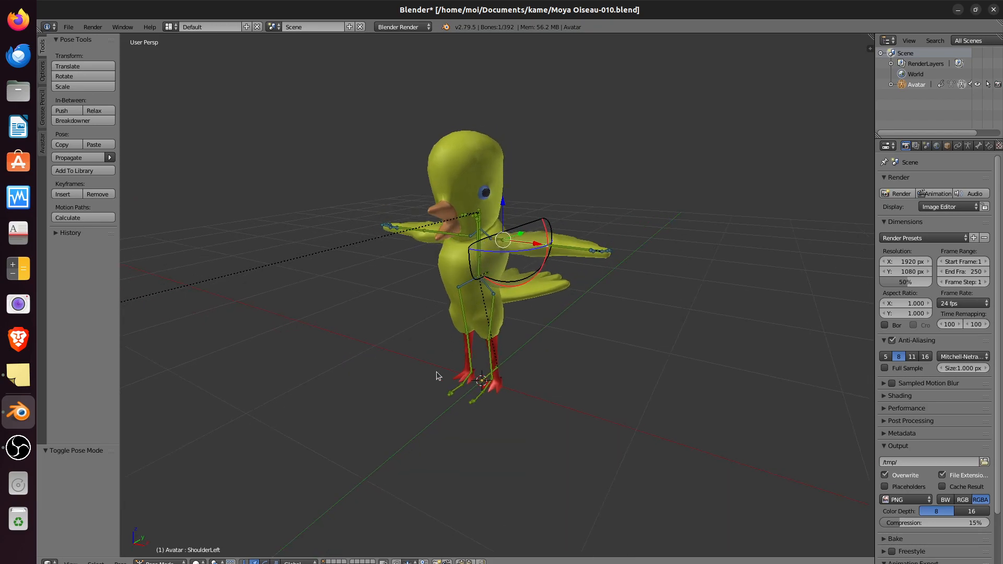
Step: Return the Avatar armature to Object Mode
{"action": "left_click", "coordinate": [159, 562]}
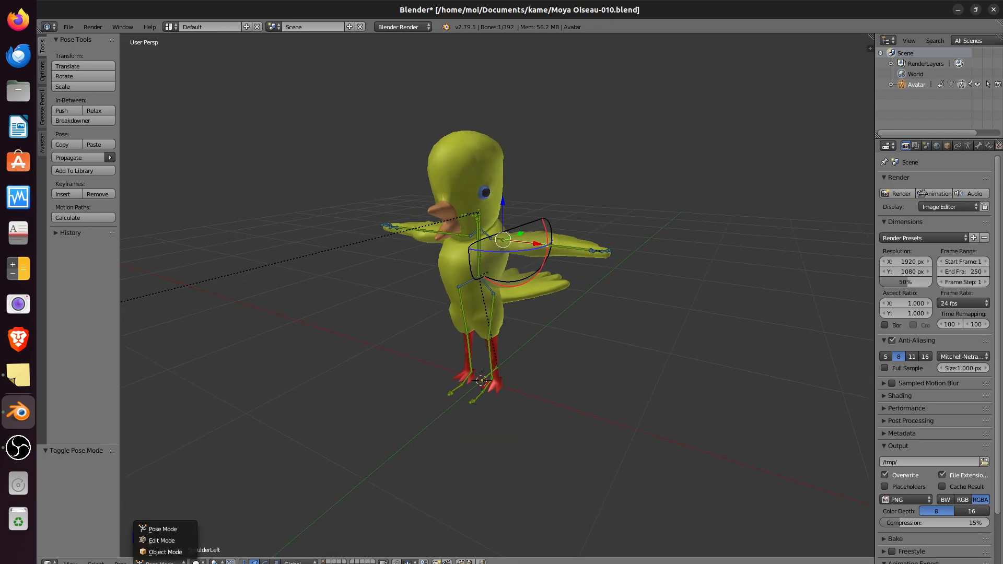
{"action": "left_click", "coordinate": [161, 529]}
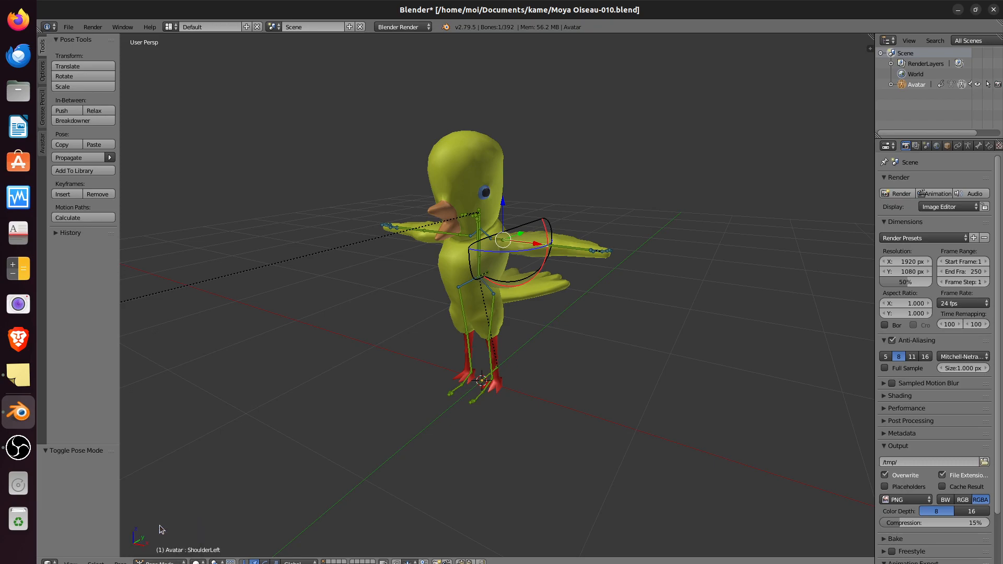
{"action": "left_click", "coordinate": [159, 562]}
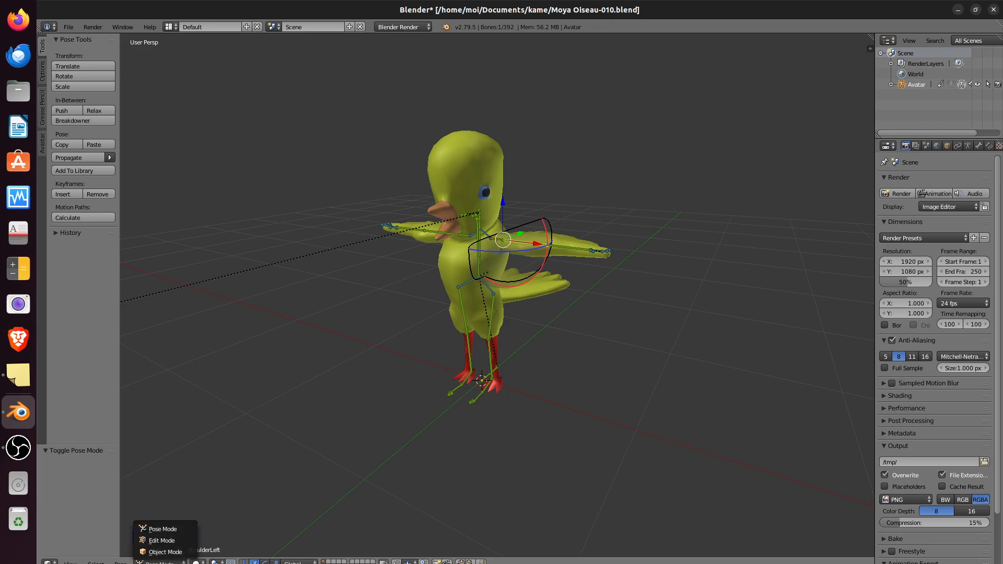
{"action": "left_click", "coordinate": [165, 552]}
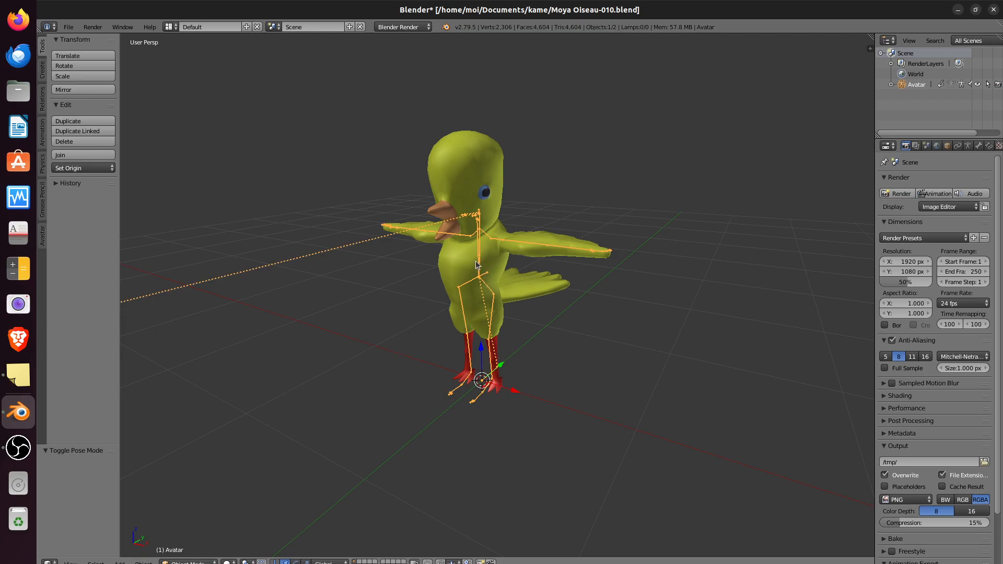
Step: Bring up the Avastar tools, widen their area and expand the Armature Info
{"action": "left_click", "coordinate": [43, 236]}
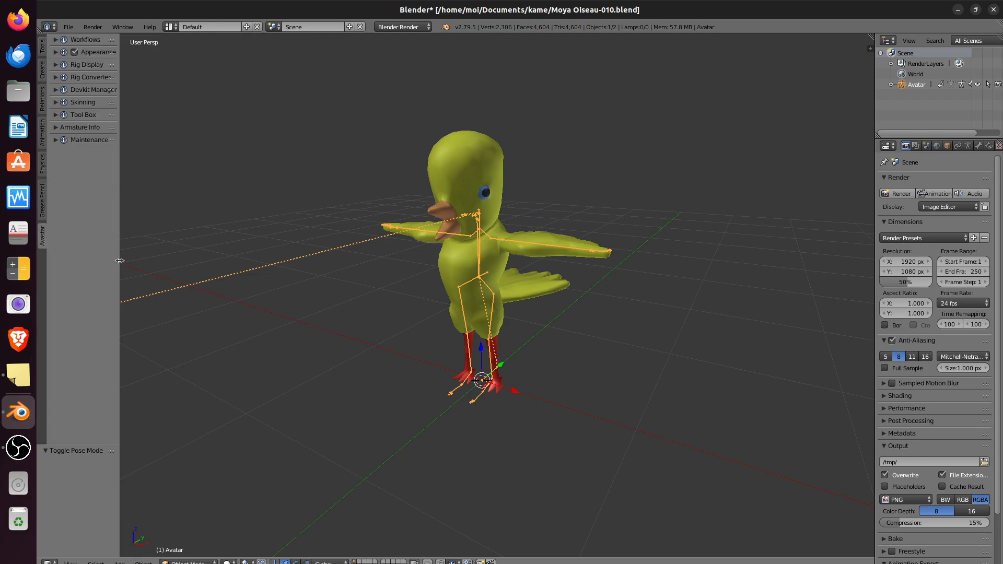
{"action": "left_click_drag", "start_coordinate": [122, 261], "coordinate": [176, 278]}
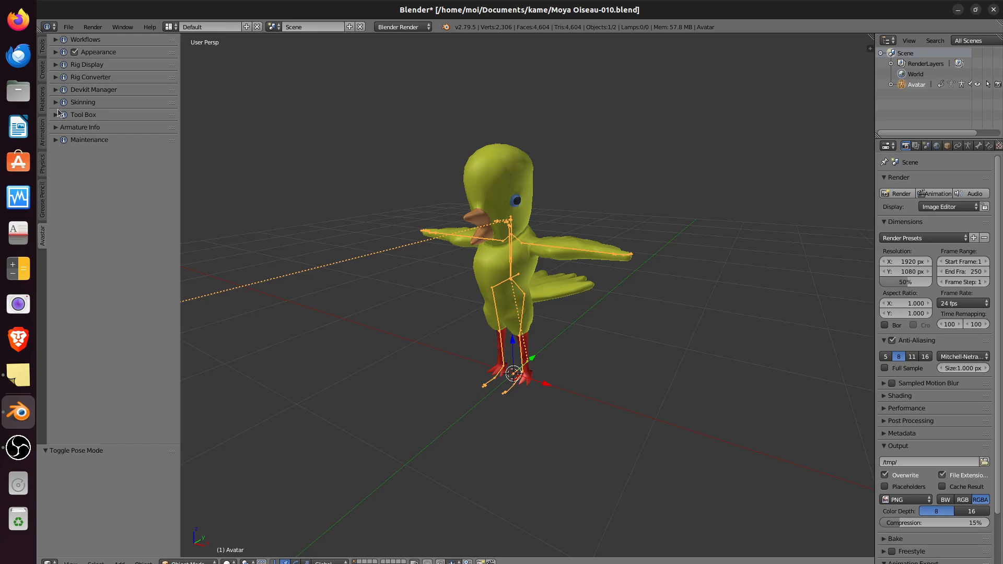
{"action": "left_click", "coordinate": [56, 128]}
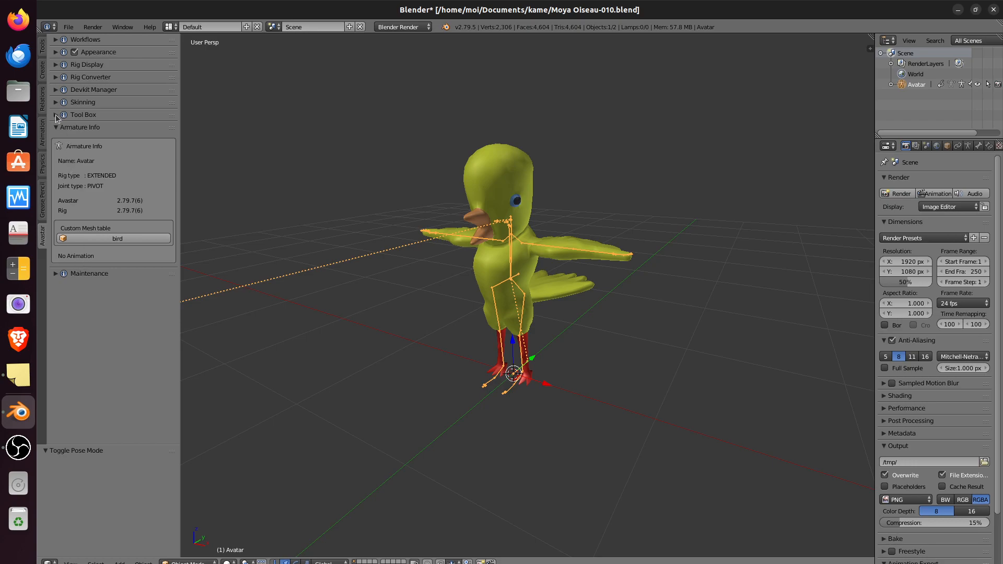
Step: Expand the Rig Display and show the Face and Wings animation bone groups
{"action": "left_click", "coordinate": [57, 65]}
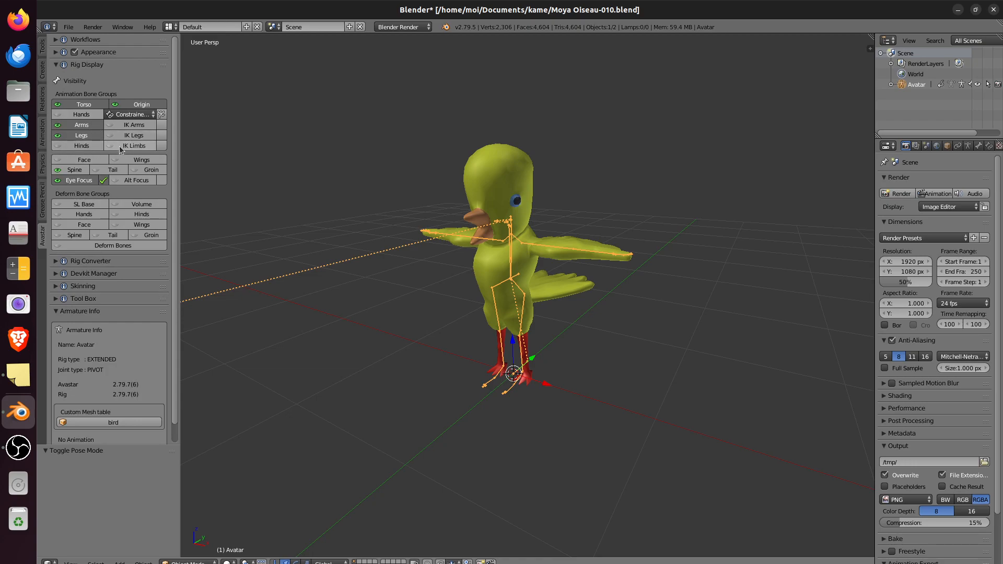
{"action": "left_click", "coordinate": [92, 162]}
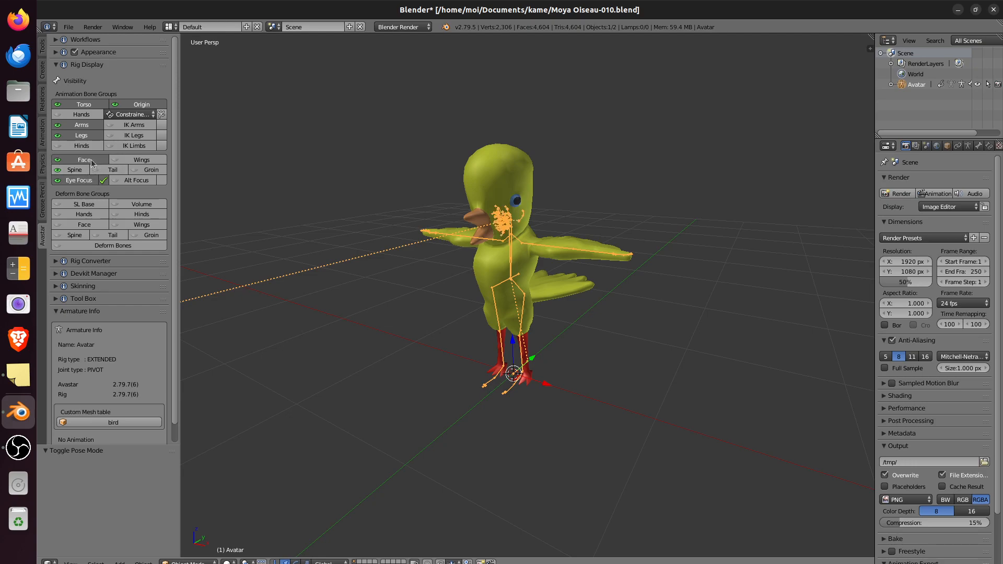
{"action": "left_click", "coordinate": [131, 162]}
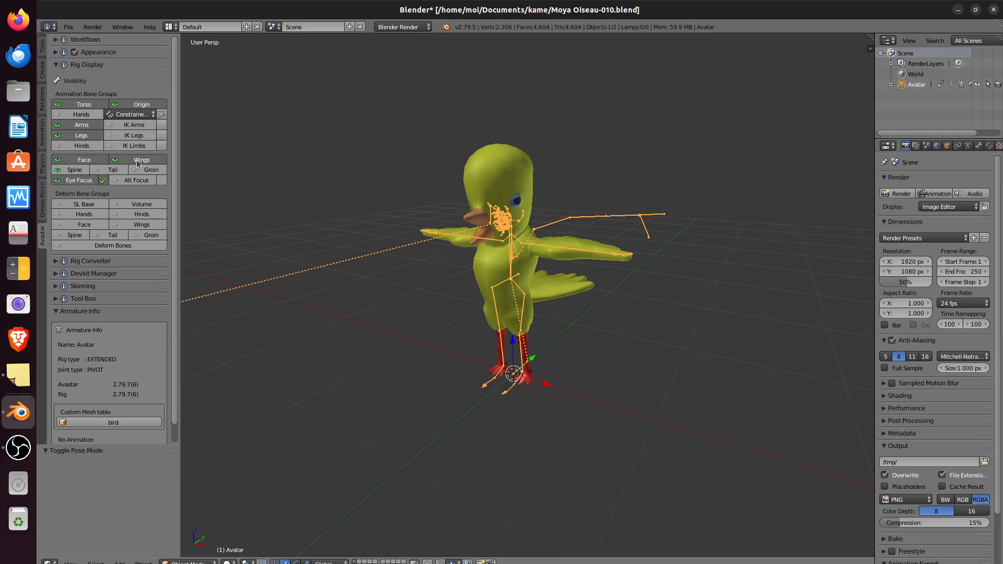
{"action": "middle_click_drag", "start_coordinate": [611, 277], "coordinate": [529, 228]}
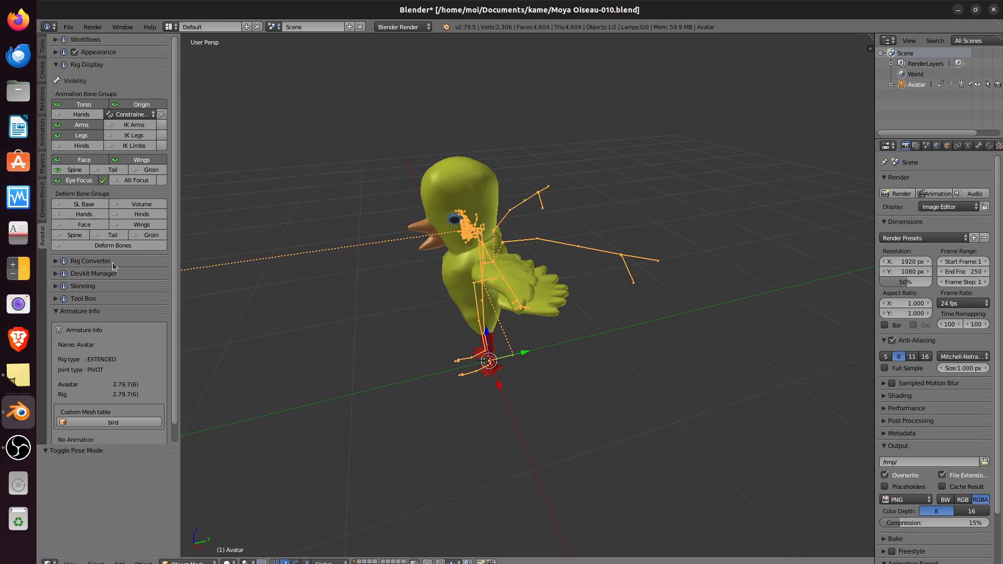
Step: Turn the Face and Wings deform bone groups on and off again
{"action": "left_click", "coordinate": [89, 223]}
{"action": "left_click", "coordinate": [116, 225]}
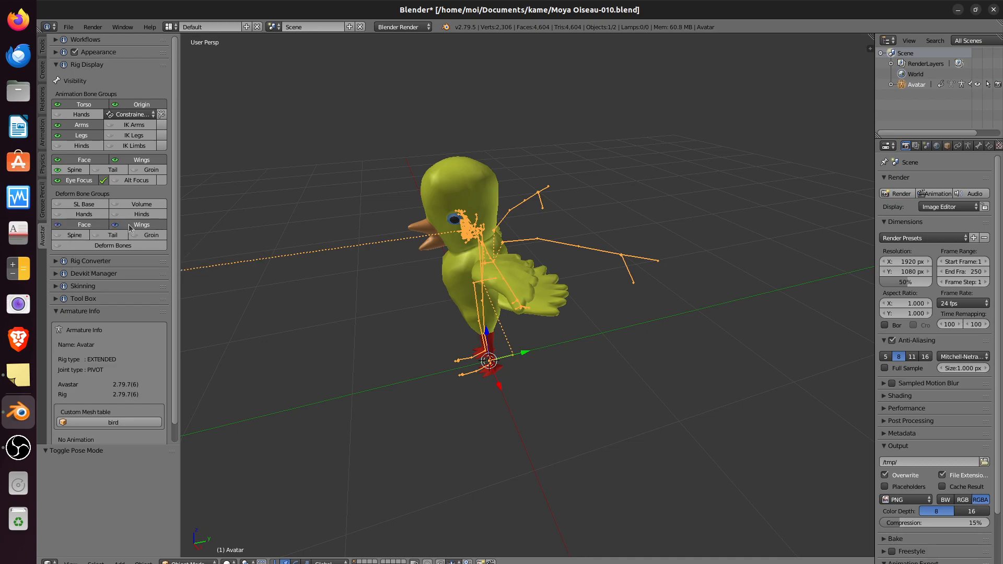
{"action": "left_click", "coordinate": [128, 225]}
{"action": "left_click", "coordinate": [93, 224]}
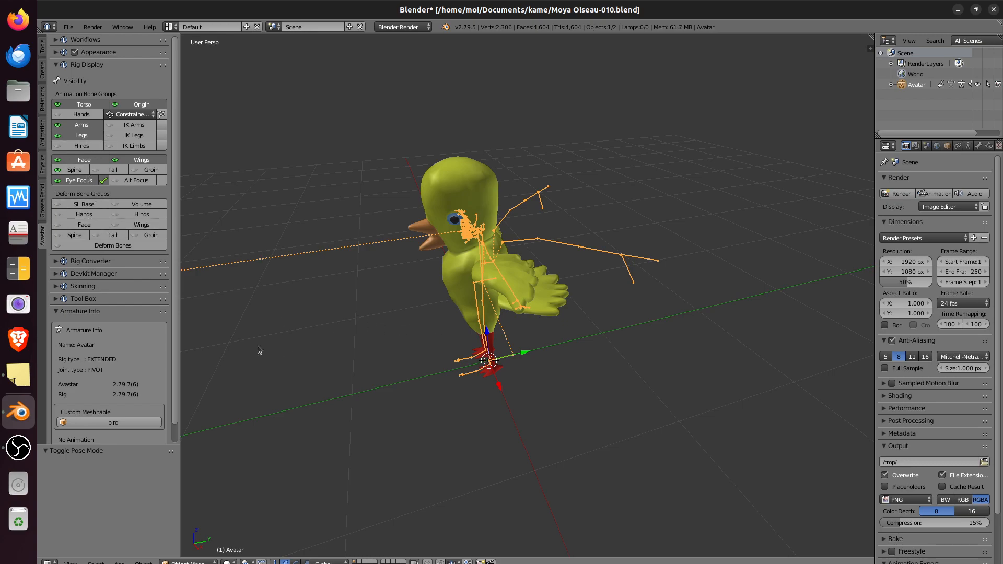
Step: Expand the Avastar workflows and apply the Joint Edit preset to the Avatar armature
{"action": "middle_click_drag", "start_coordinate": [456, 312], "coordinate": [465, 310]}
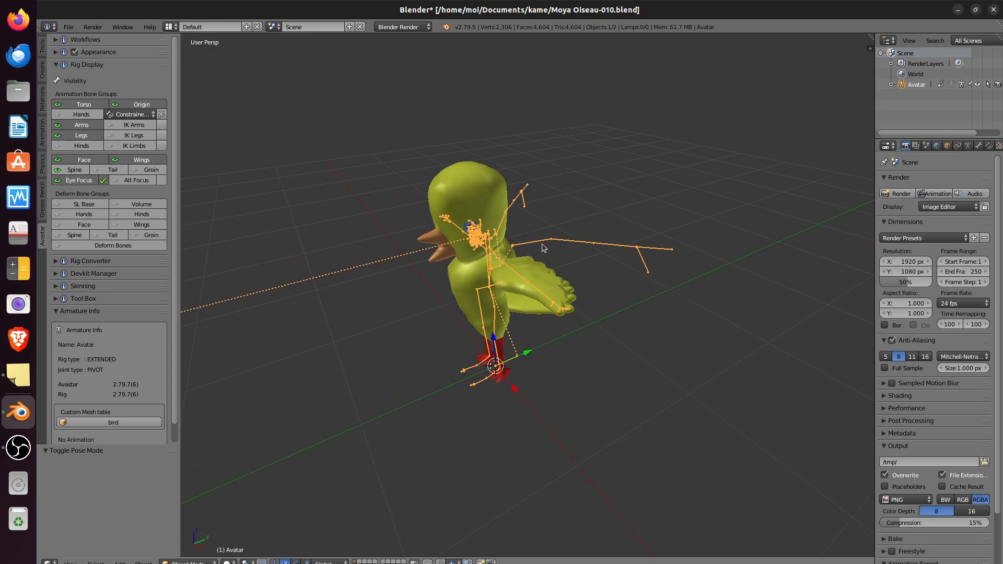
{"action": "middle_click_drag", "start_coordinate": [550, 318], "coordinate": [532, 309]}
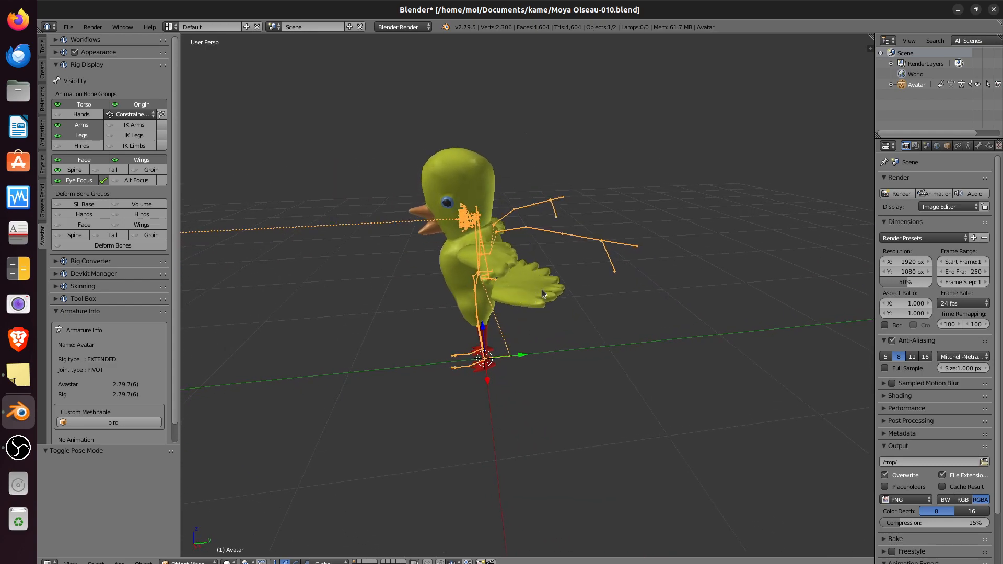
{"action": "mouse_move", "coordinate": [520, 267]}
{"action": "middle_mouse_down"}
{"action": "mouse_move", "coordinate": [495, 269]}
{"action": "mouse_move", "coordinate": [532, 258]}
{"action": "middle_mouse_up"}
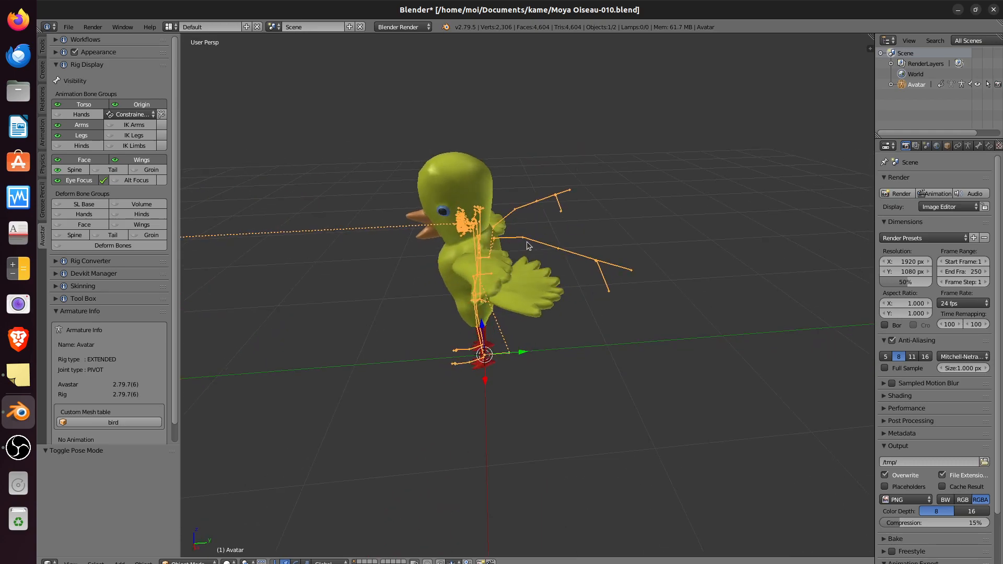
{"action": "middle_click_drag", "start_coordinate": [540, 306], "coordinate": [495, 252]}
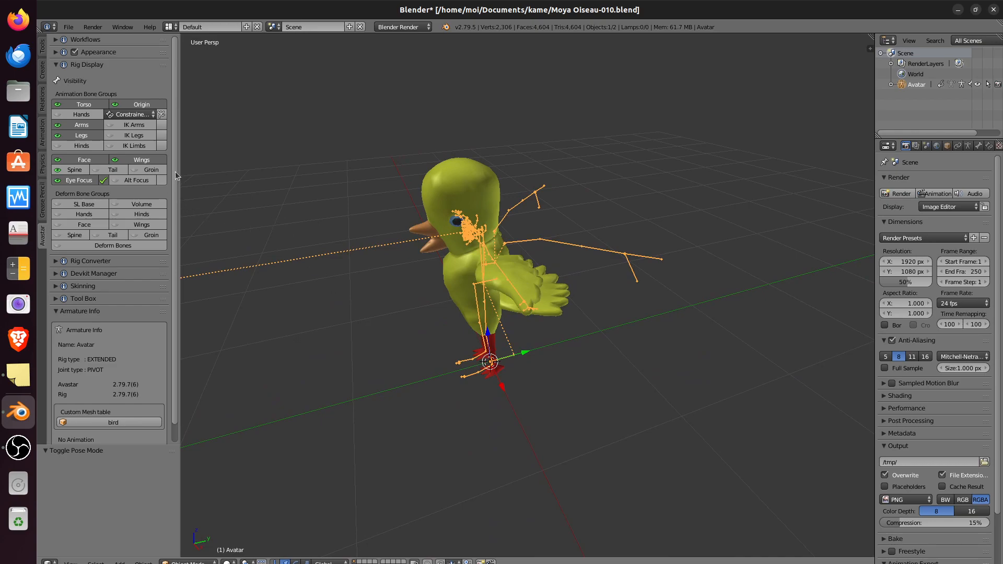
{"action": "left_click", "coordinate": [56, 40]}
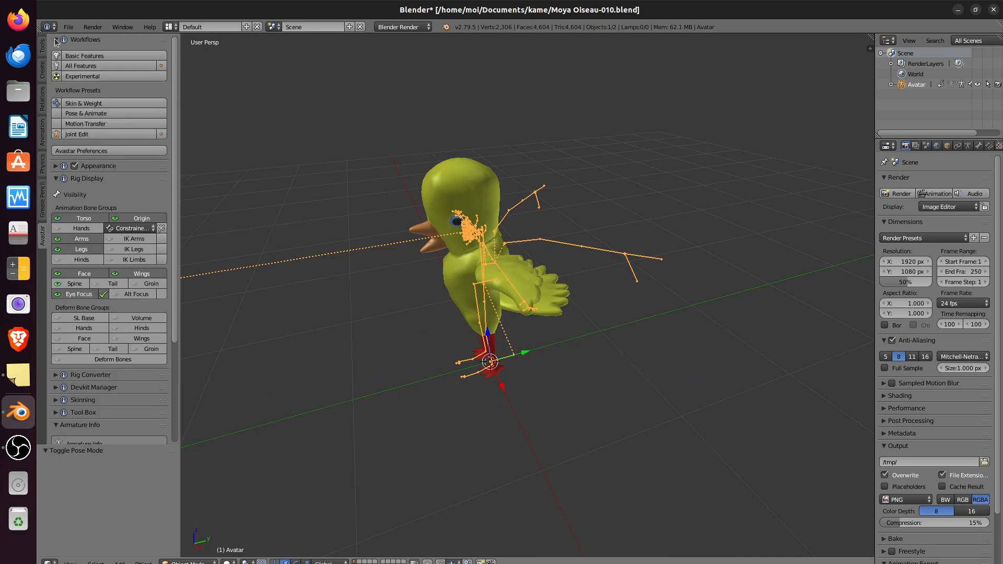
{"action": "left_click", "coordinate": [79, 135]}
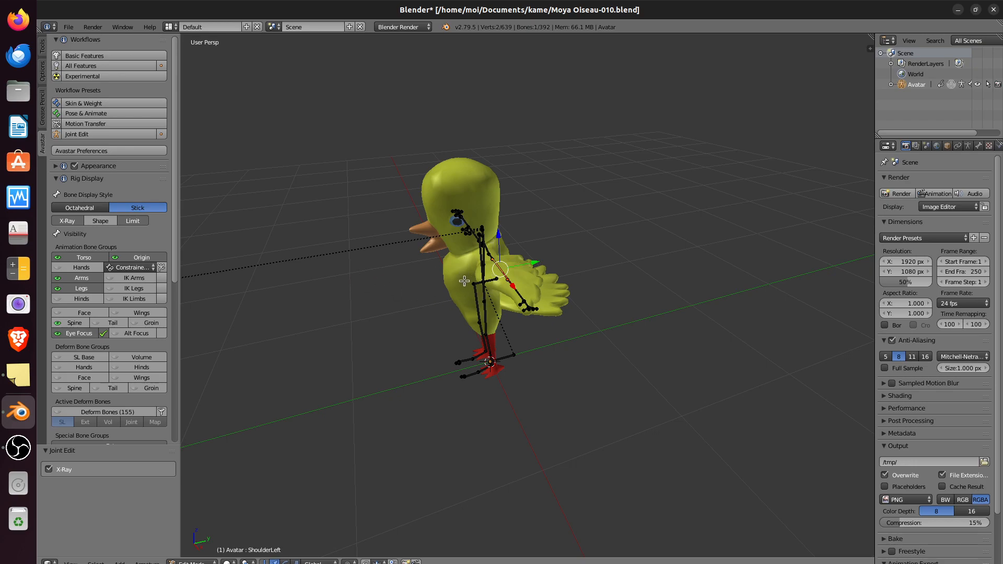
Step: Show the Wings animation bone group for joint editing and select the Wing1Left bone
{"action": "left_click", "coordinate": [136, 313]}
{"action": "scroll", "coordinate": [567, 273], "scroll_direction": "up", "scroll_amount": 5}
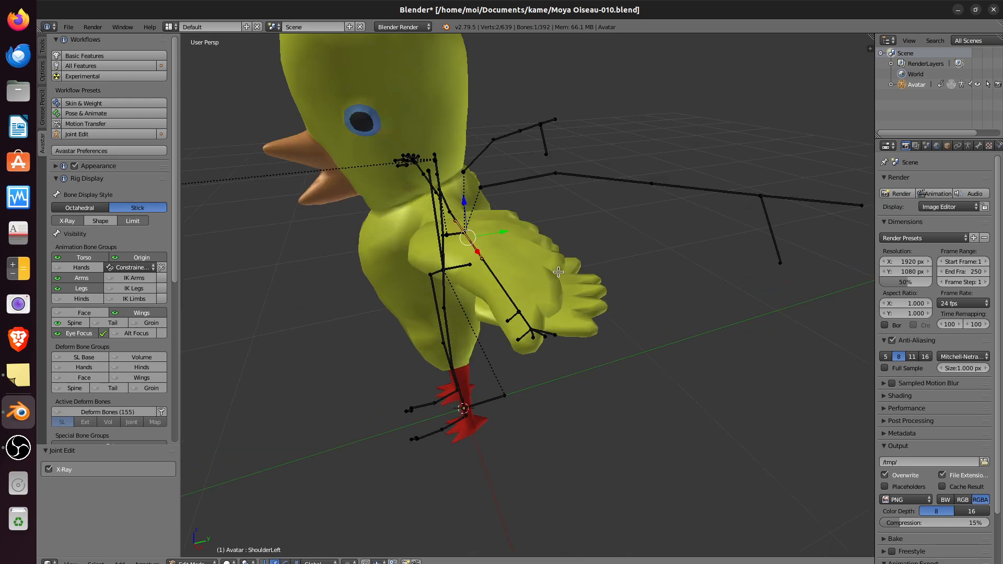
{"action": "scroll", "coordinate": [533, 274], "scroll_direction": "down", "scroll_amount": 3}
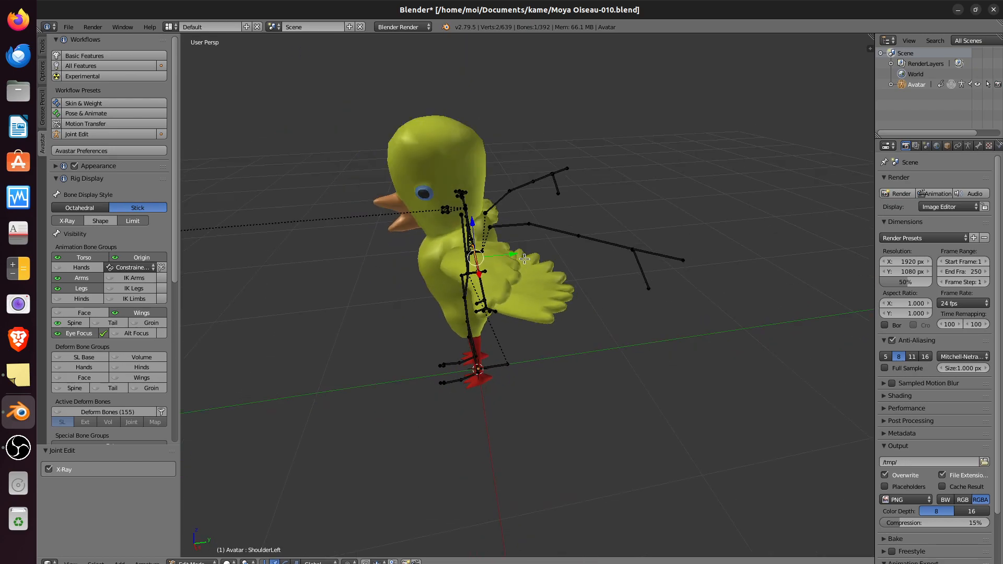
{"action": "right_click", "coordinate": [509, 225]}
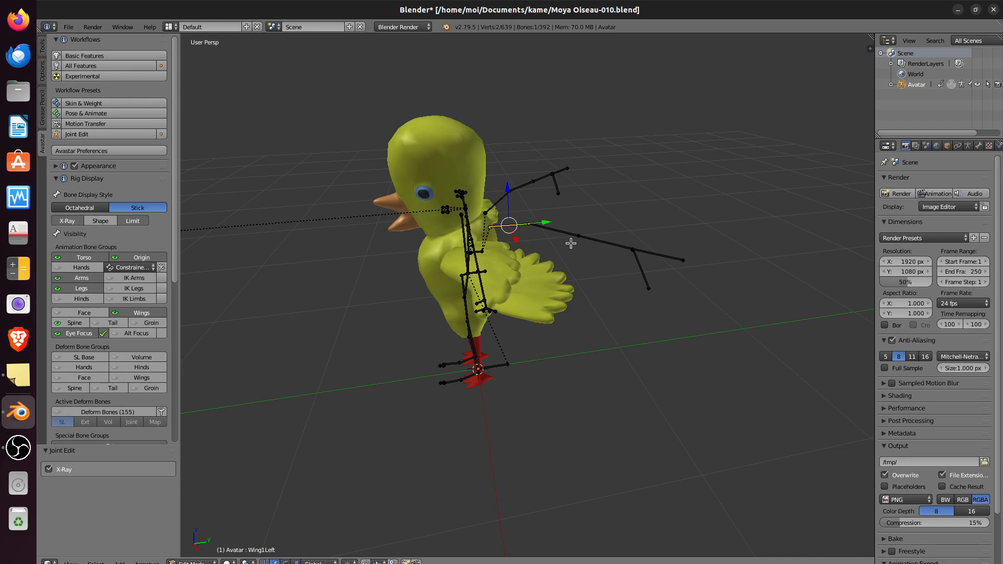
Step: Select all bones of both wing chains, from Wing1 to Wing4 plus the Wing4Fan bones, left and right
{"action": "right_click", "coordinate": [674, 257], "text": "ctrl"}
{"action": "right_click", "coordinate": [646, 274], "text": "shift"}
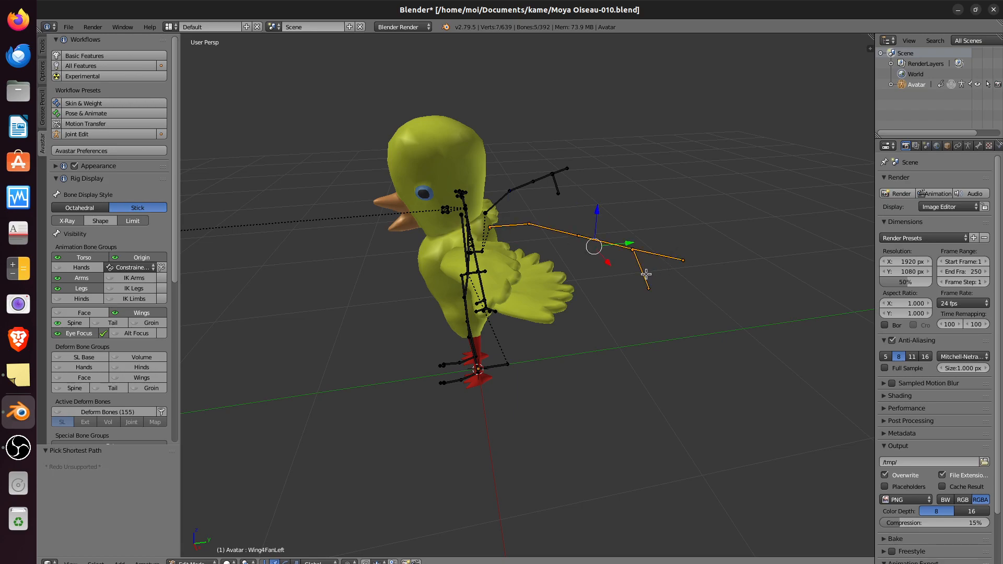
{"action": "right_click", "coordinate": [500, 201], "text": "shift"}
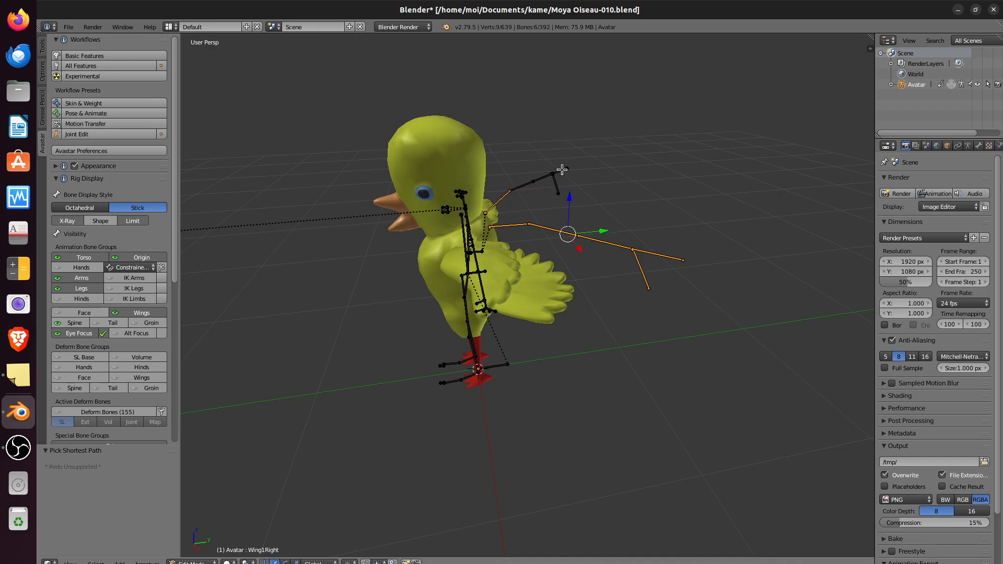
{"action": "right_click", "coordinate": [564, 168], "text": "ctrl"}
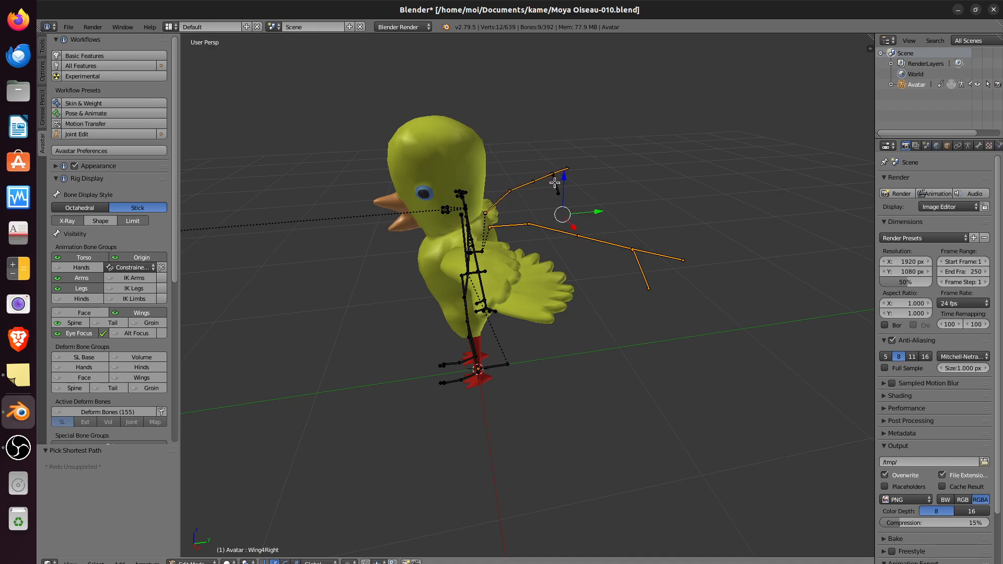
{"action": "right_click", "coordinate": [555, 182], "text": "shift"}
Step: In the right orthographic view, move the selected wing bones to the tail, about -0.476 along Z and -0.037 along Y
{"action": "middle_click_drag", "start_coordinate": [578, 287], "coordinate": [566, 272]}
{"action": "key", "text": "KP_3"}
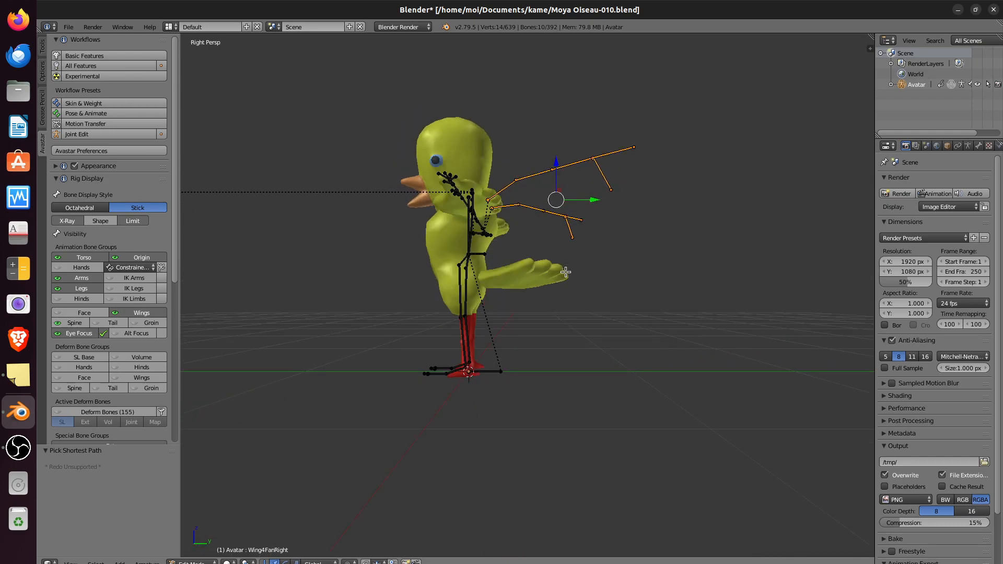
{"action": "key", "text": "KP_5"}
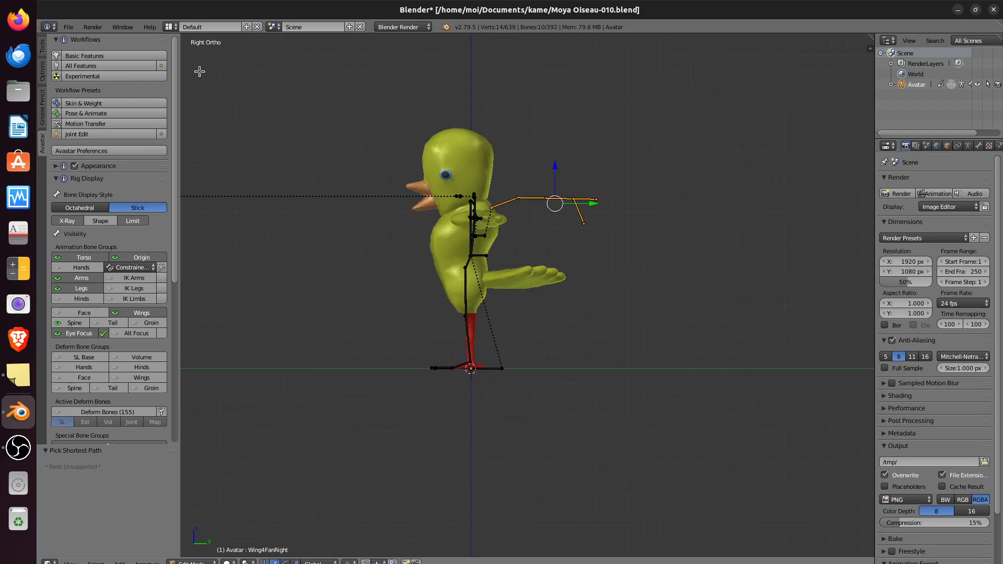
{"action": "key", "text": "KP_5"}
{"action": "key", "text": "KP_5"}
{"action": "left_click_drag", "start_coordinate": [558, 166], "coordinate": [562, 245]}
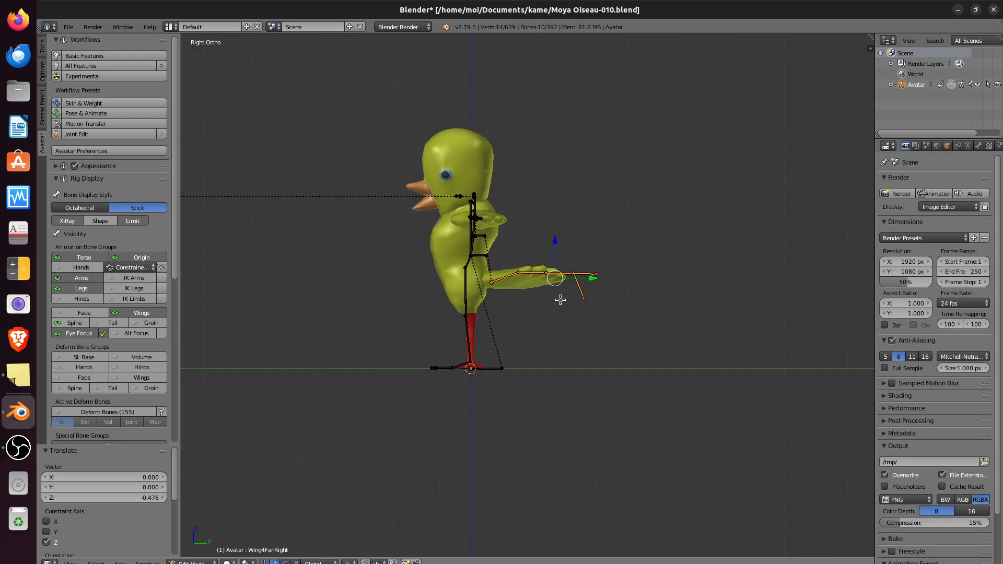
{"action": "left_click_drag", "start_coordinate": [594, 278], "coordinate": [587, 280]}
{"action": "middle_click_drag", "start_coordinate": [581, 357], "coordinate": [455, 432]}
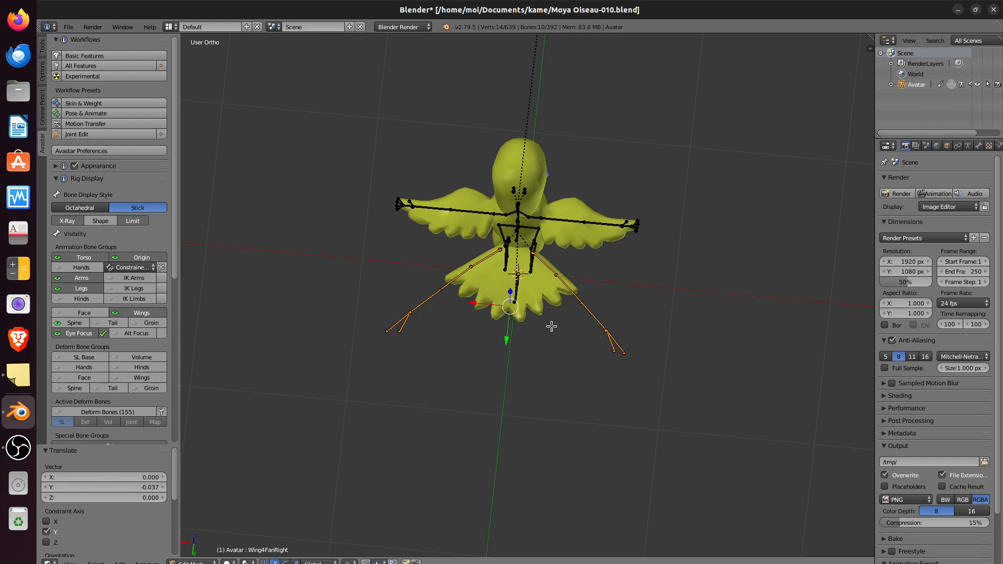
{"action": "middle_click_drag", "start_coordinate": [423, 401], "coordinate": [564, 349]}
Step: Look through the Avastar tool sections, including Armature Info, Skinning, Rig Config and Rig Converter, for joint editing options
{"action": "scroll", "coordinate": [138, 314], "scroll_direction": "down", "scroll_amount": 12}
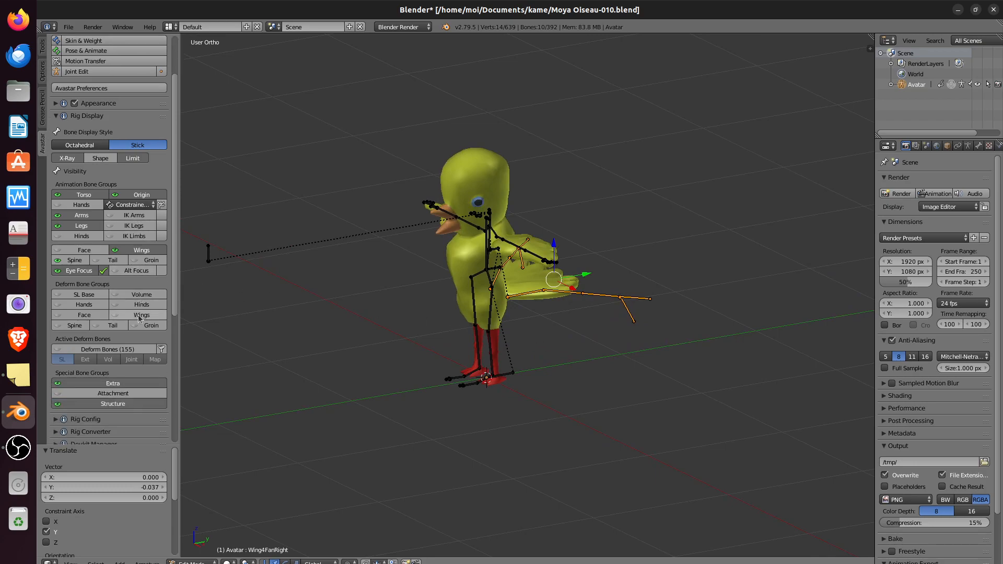
{"action": "scroll", "coordinate": [145, 344], "scroll_direction": "down", "scroll_amount": 1}
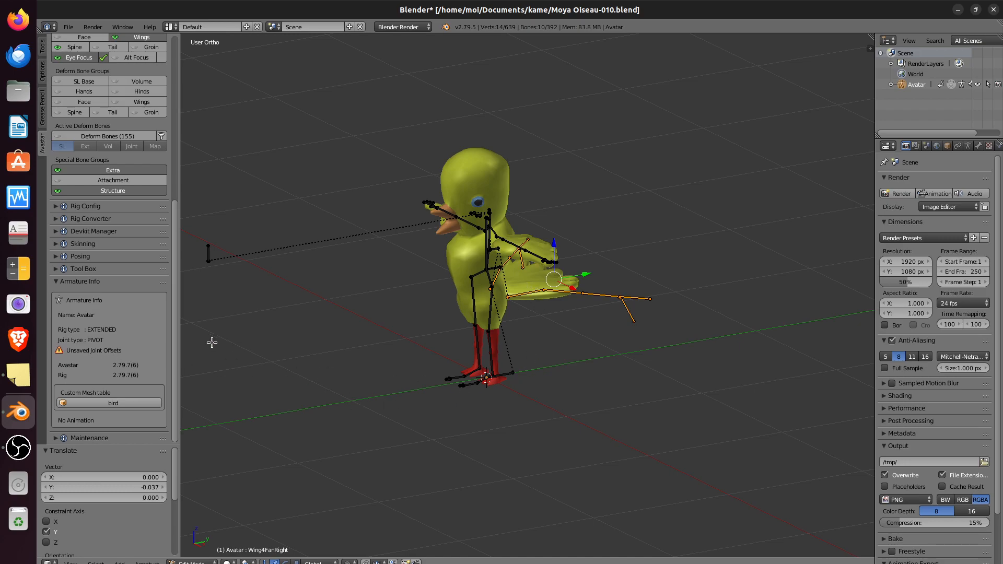
{"action": "middle_click_drag", "start_coordinate": [538, 430], "coordinate": [477, 419]}
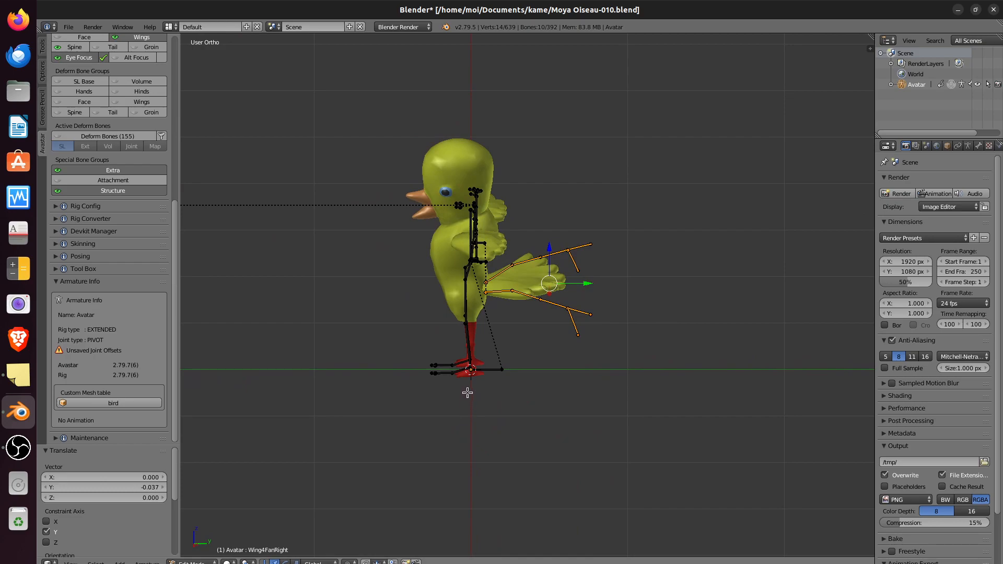
{"action": "left_click", "coordinate": [59, 247]}
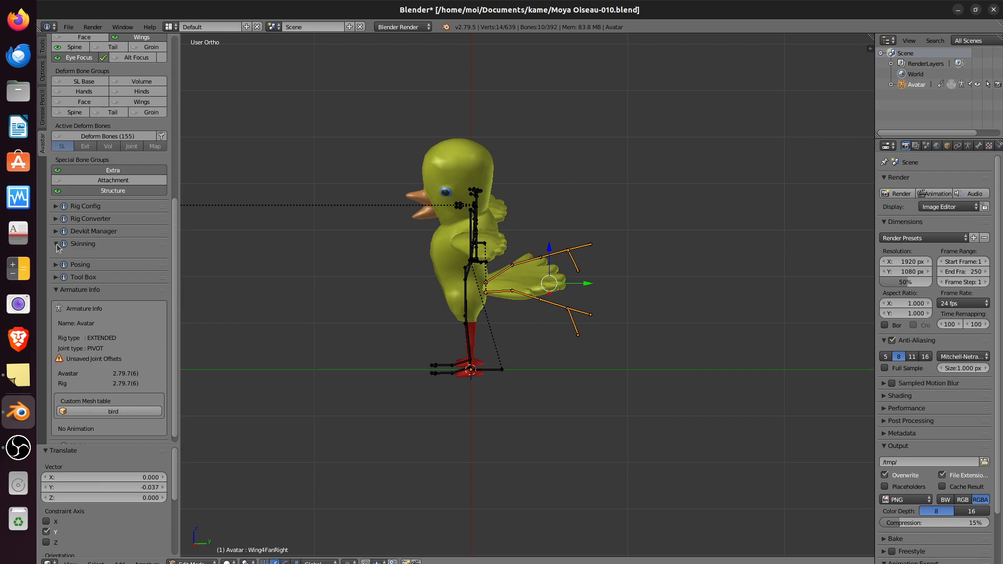
{"action": "left_click", "coordinate": [59, 207]}
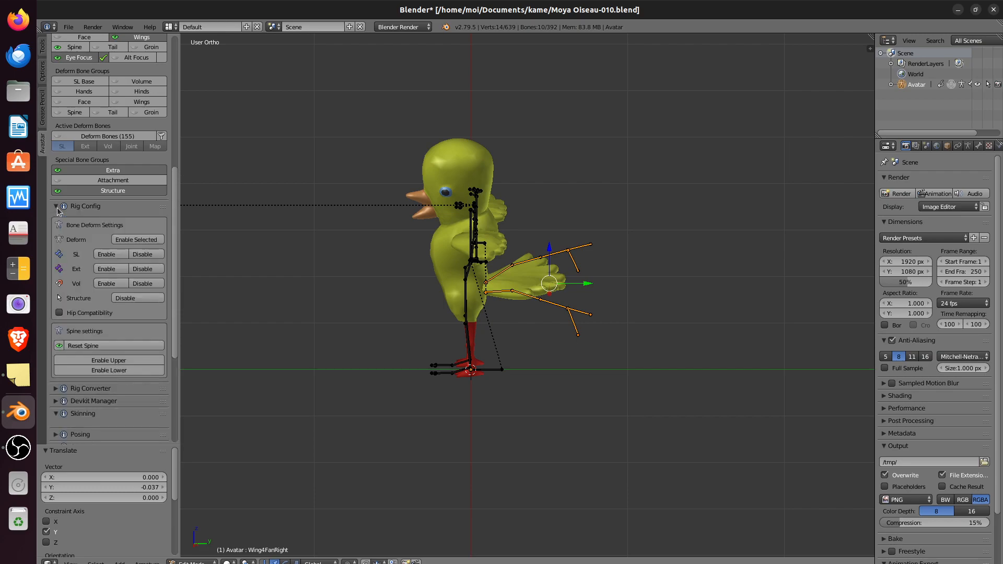
{"action": "left_click", "coordinate": [59, 208]}
{"action": "left_click", "coordinate": [58, 220]}
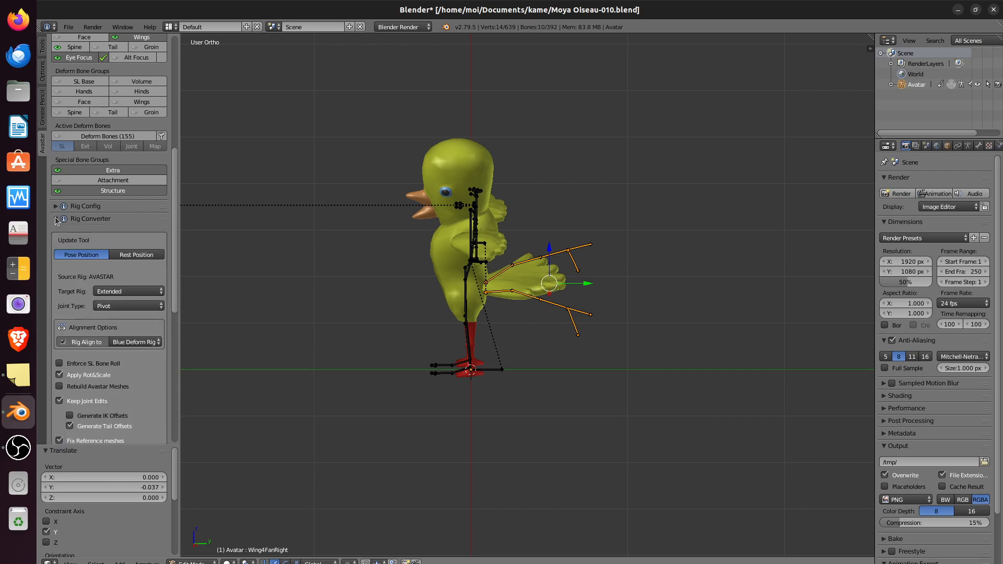
{"action": "left_click", "coordinate": [57, 220]}
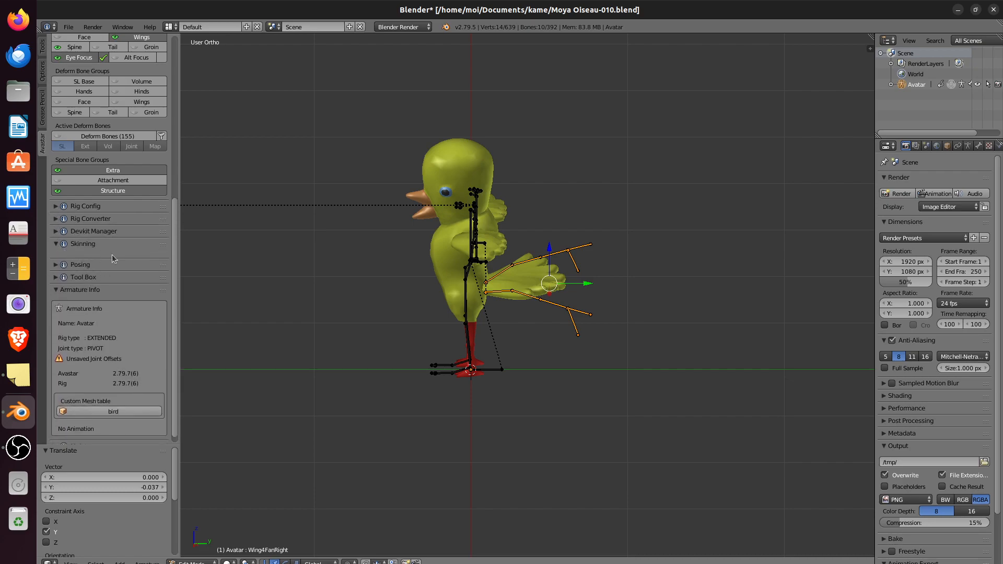
{"action": "scroll", "coordinate": [158, 279], "scroll_direction": "up", "scroll_amount": 3}
{"action": "scroll", "coordinate": [157, 289], "scroll_direction": "up", "scroll_amount": 8}
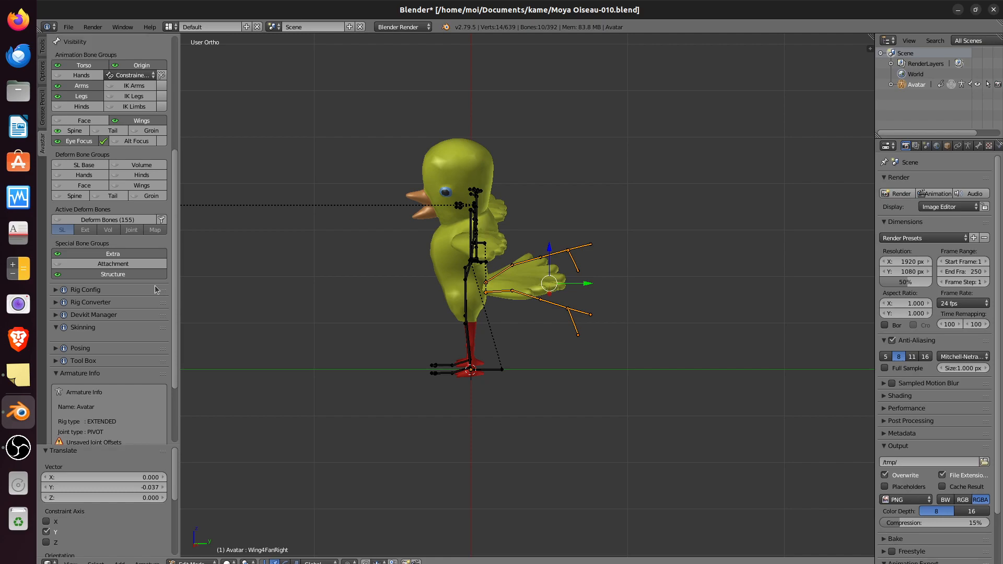
{"action": "scroll", "coordinate": [157, 291], "scroll_direction": "up", "scroll_amount": 2}
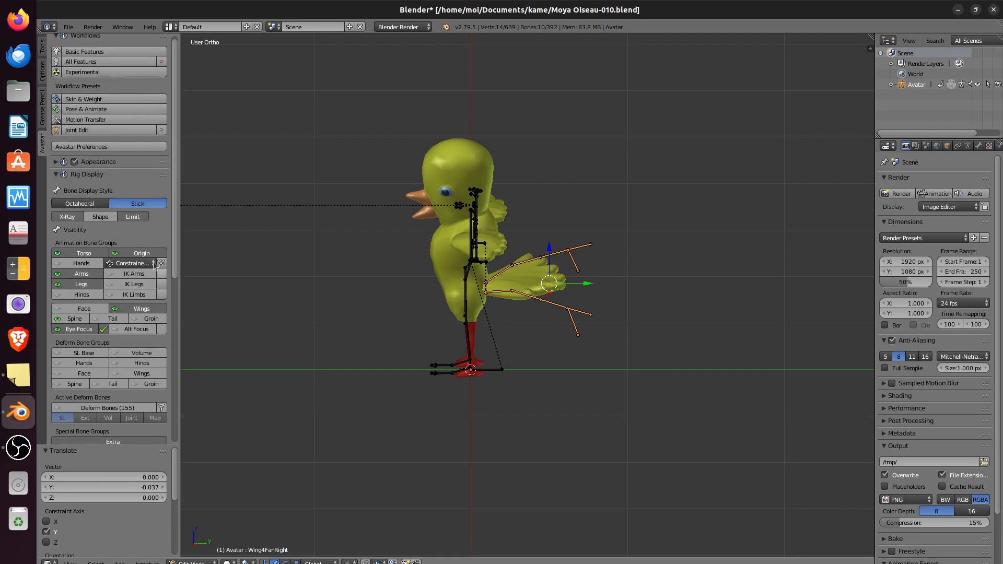
{"action": "scroll", "coordinate": [65, 193], "scroll_direction": "down", "scroll_amount": 9}
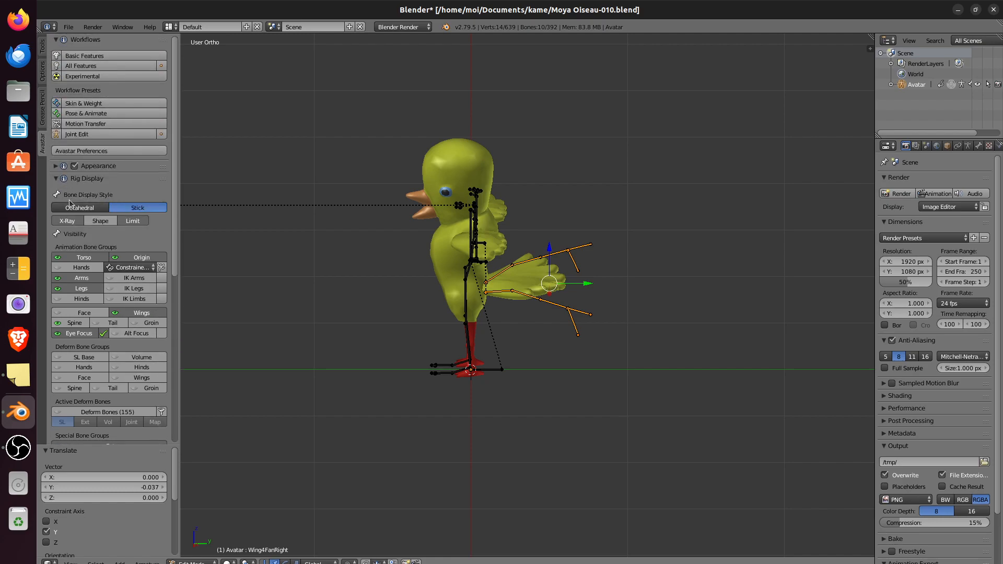
{"action": "scroll", "coordinate": [73, 266], "scroll_direction": "down", "scroll_amount": 4}
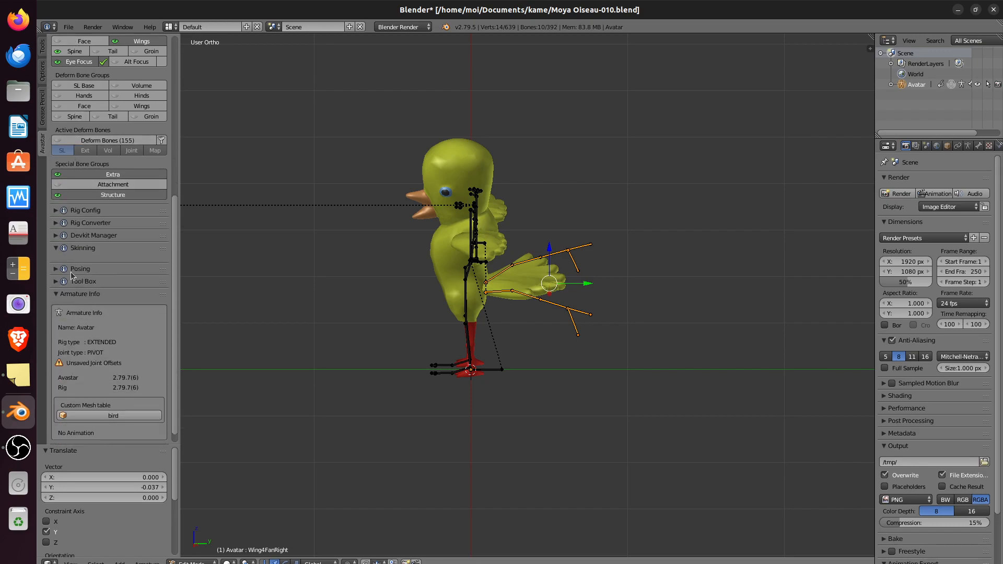
Step: Expand Rig Config and Rig Converter and review their bone deform, alignment and joint edit options
{"action": "left_click", "coordinate": [53, 211]}
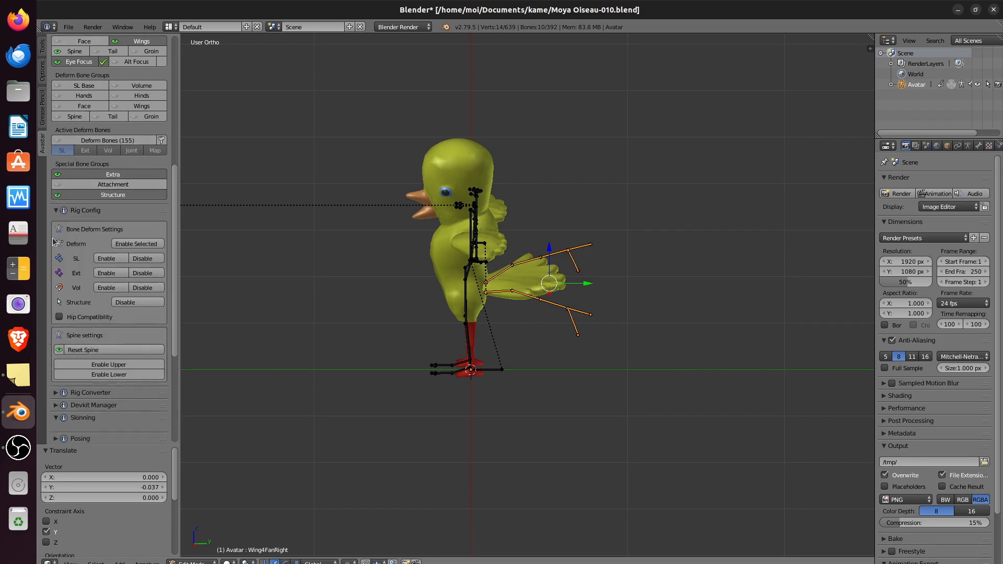
{"action": "scroll", "coordinate": [85, 304], "scroll_direction": "down", "scroll_amount": 4}
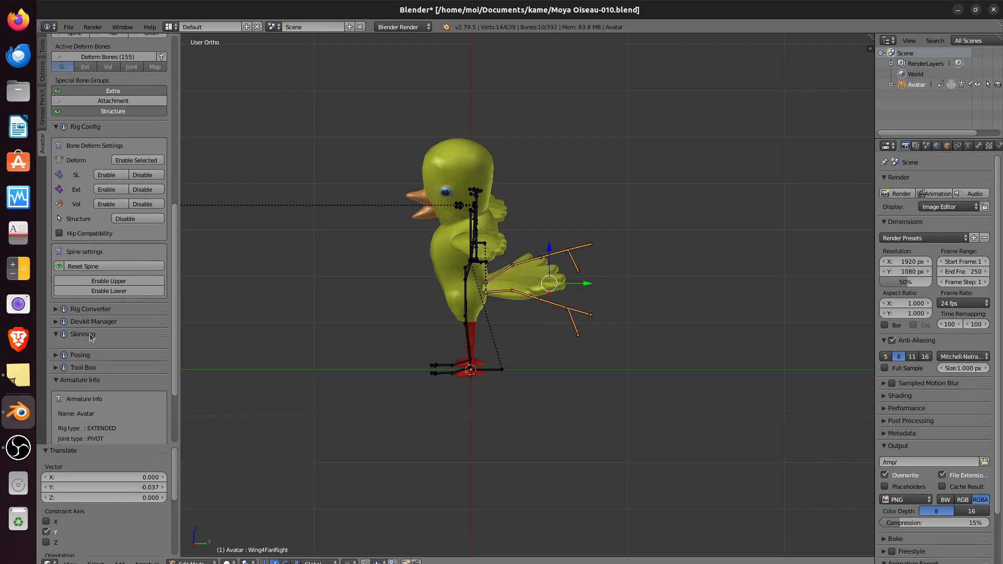
{"action": "scroll", "coordinate": [90, 337], "scroll_direction": "down", "scroll_amount": 1}
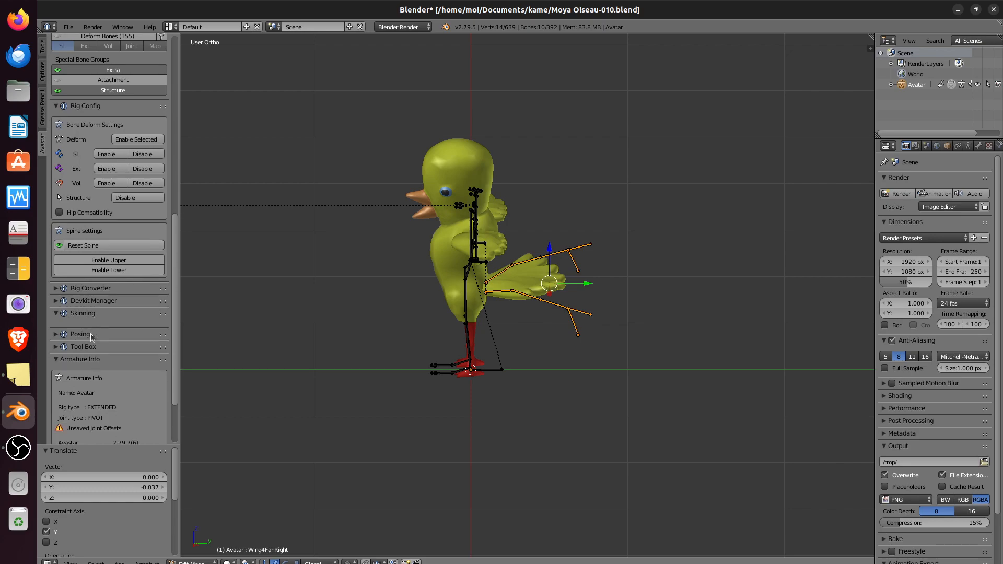
{"action": "left_click", "coordinate": [58, 293]}
{"action": "scroll", "coordinate": [126, 314], "scroll_direction": "down", "scroll_amount": 2}
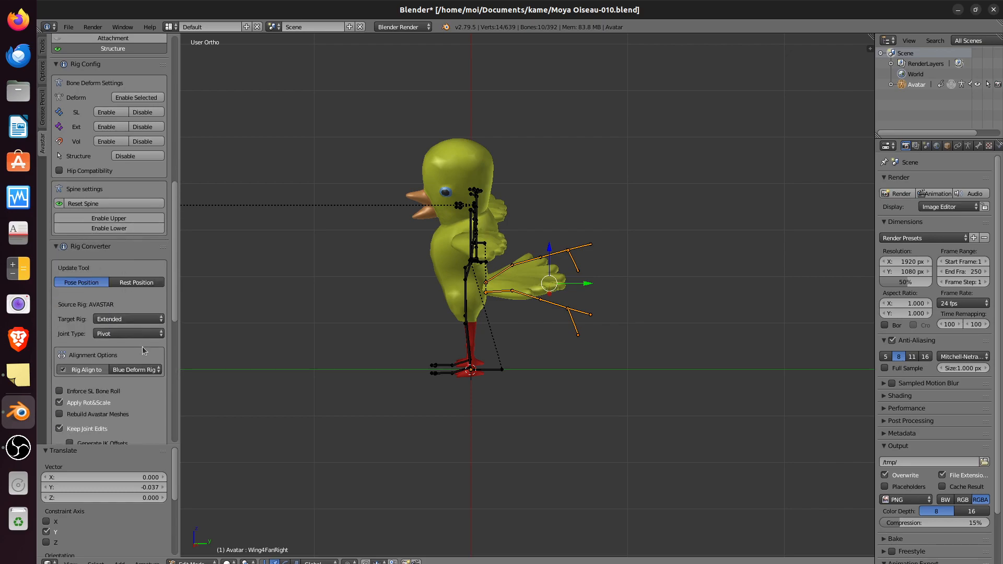
{"action": "scroll", "coordinate": [142, 347], "scroll_direction": "down", "scroll_amount": 2}
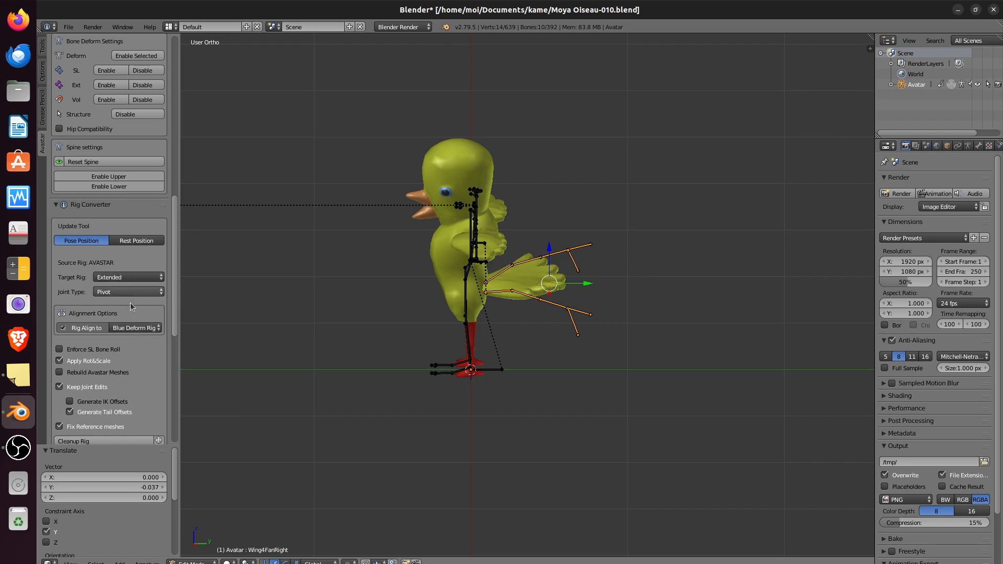
{"action": "scroll", "coordinate": [130, 358], "scroll_direction": "down", "scroll_amount": 1}
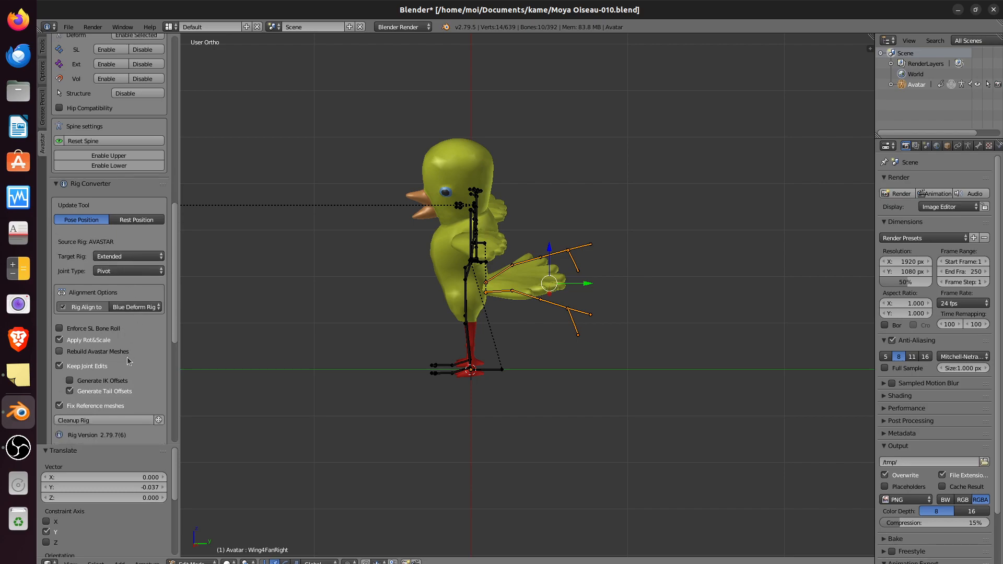
{"action": "scroll", "coordinate": [147, 366], "scroll_direction": "down", "scroll_amount": 1}
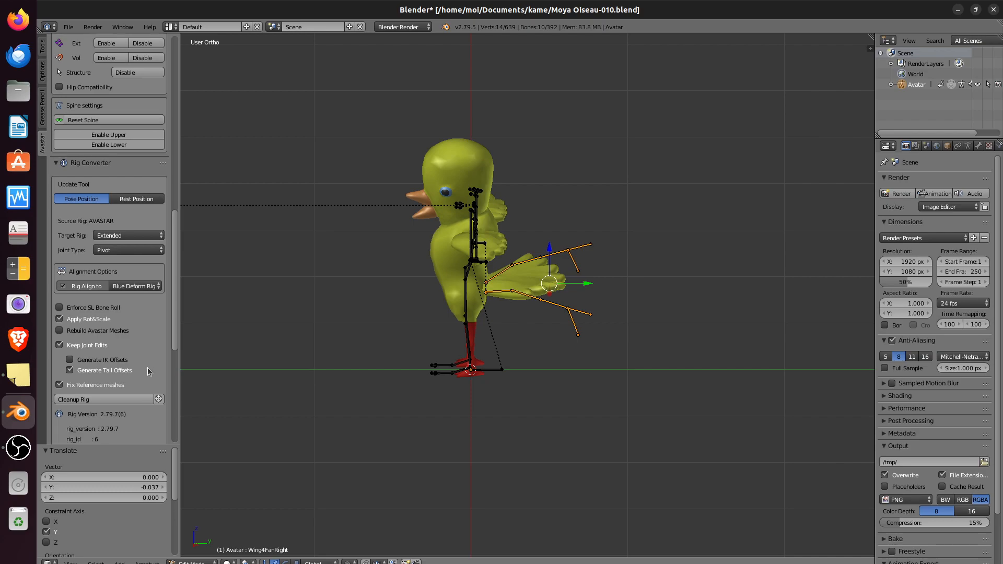
{"action": "left_click_drag", "start_coordinate": [173, 333], "coordinate": [181, 384]}
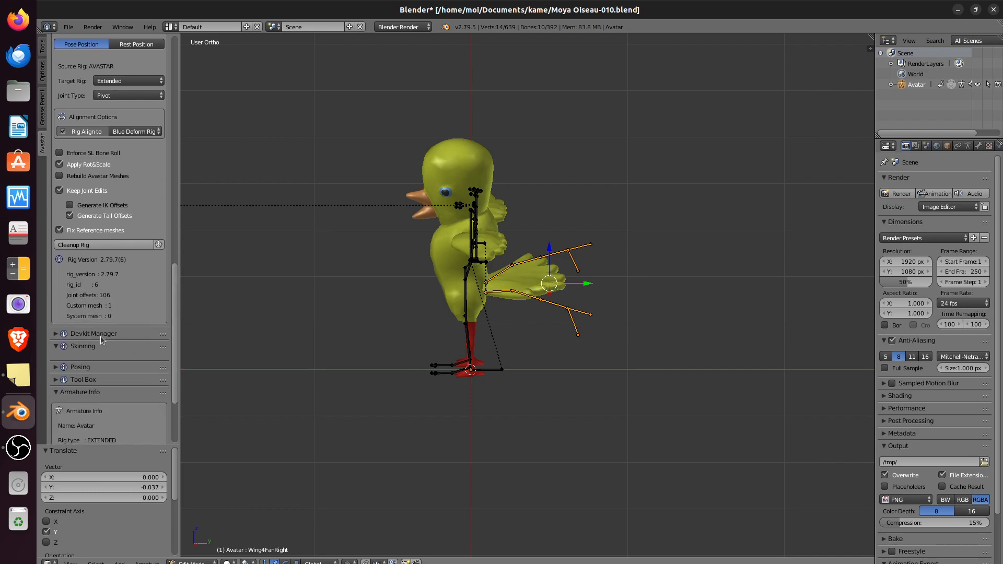
Step: Collapse Skinning and check the contents of the Posing, Tool Box and Armature Info sections
{"action": "left_click", "coordinate": [58, 347]}
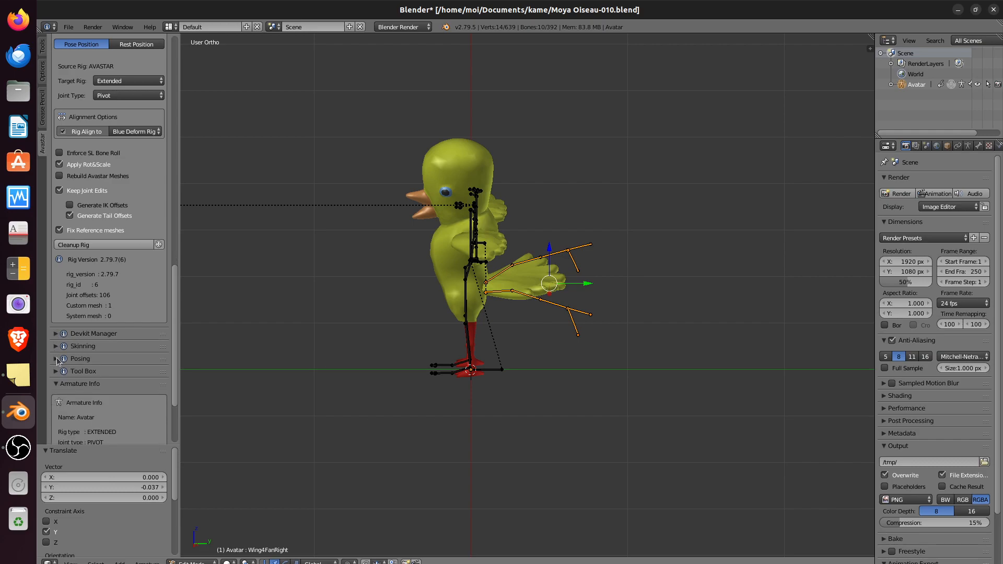
{"action": "left_click", "coordinate": [57, 359]}
{"action": "left_click", "coordinate": [57, 360]}
{"action": "left_click", "coordinate": [57, 371]}
{"action": "scroll", "coordinate": [145, 359], "scroll_direction": "down", "scroll_amount": 3}
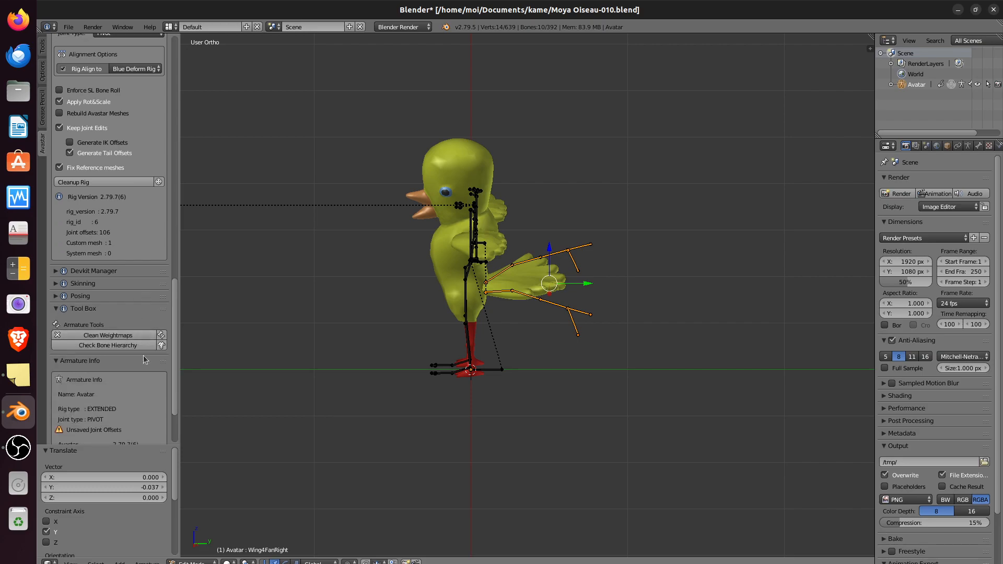
{"action": "left_click", "coordinate": [56, 309]}
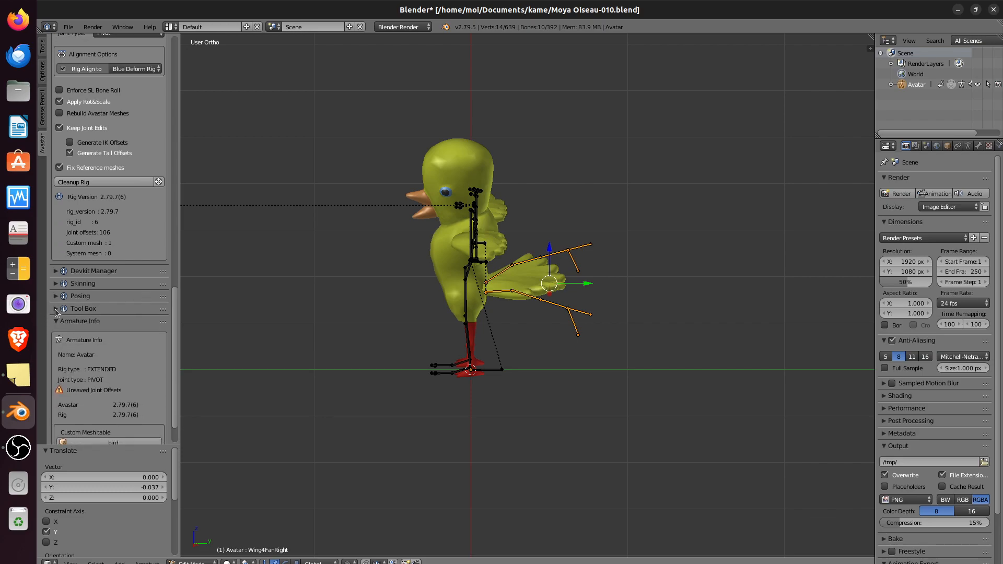
{"action": "scroll", "coordinate": [111, 363], "scroll_direction": "down", "scroll_amount": 2}
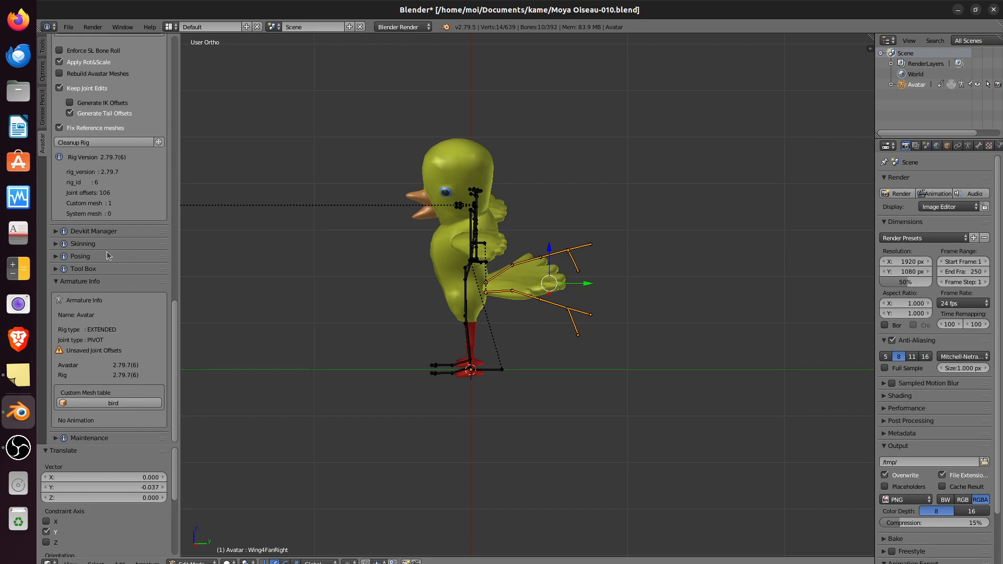
{"action": "scroll", "coordinate": [162, 315], "scroll_direction": "up", "scroll_amount": 1}
Step: Show the Face group of animation bones in the Rig Display visibility settings
{"action": "middle_click_drag", "start_coordinate": [461, 322], "coordinate": [439, 228]}
{"action": "scroll", "coordinate": [452, 207], "scroll_direction": "up", "scroll_amount": 5}
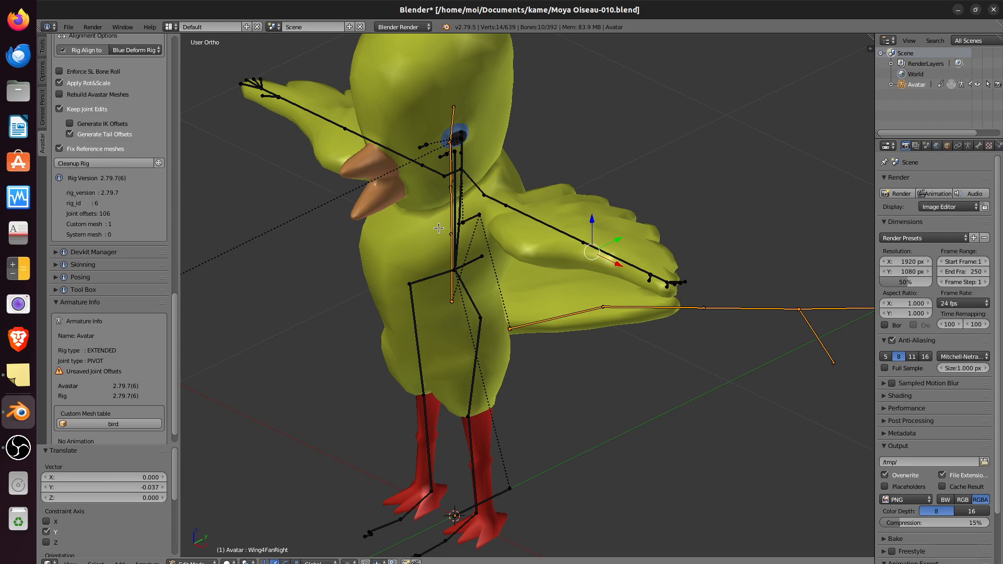
{"action": "key", "text": "KP_3"}
{"action": "middle_click_drag", "start_coordinate": [441, 177], "coordinate": [538, 397], "text": "shift"}
{"action": "scroll", "coordinate": [484, 243], "scroll_direction": "up", "scroll_amount": 2}
{"action": "middle_click_drag", "start_coordinate": [484, 241], "coordinate": [469, 285]}
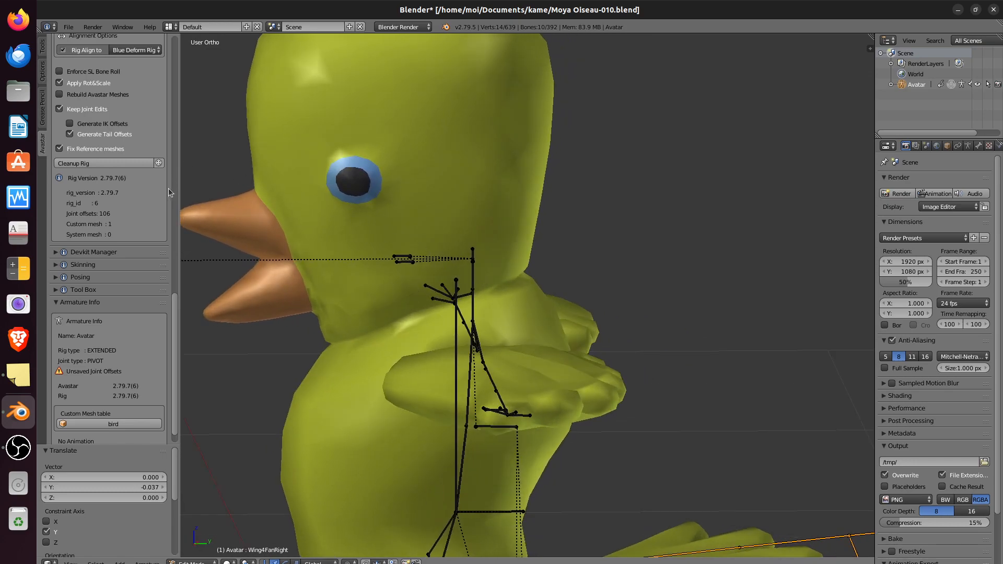
{"action": "scroll", "coordinate": [161, 205], "scroll_direction": "up", "scroll_amount": 5}
{"action": "scroll", "coordinate": [162, 206], "scroll_direction": "up", "scroll_amount": 15}
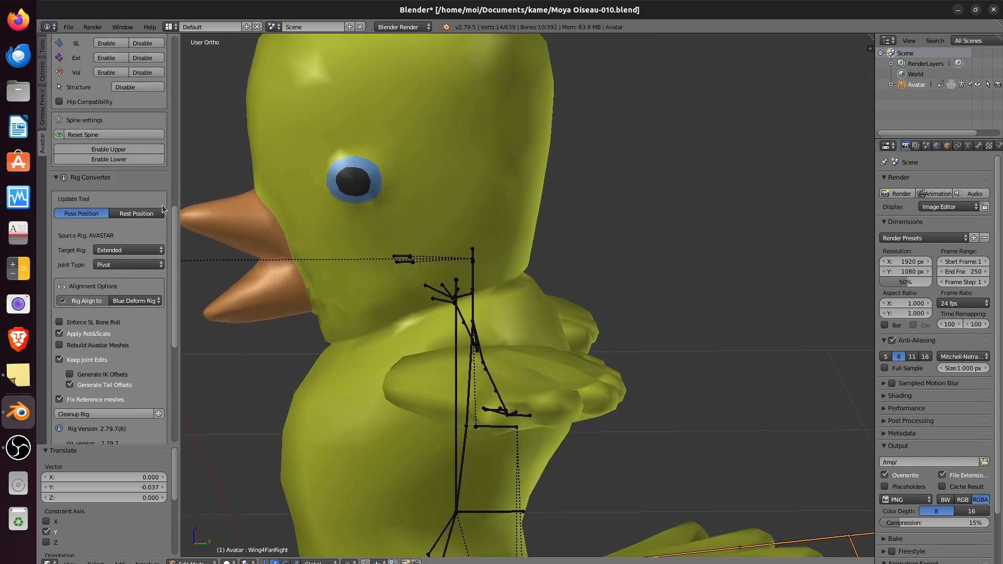
{"action": "scroll", "coordinate": [164, 209], "scroll_direction": "up", "scroll_amount": 4}
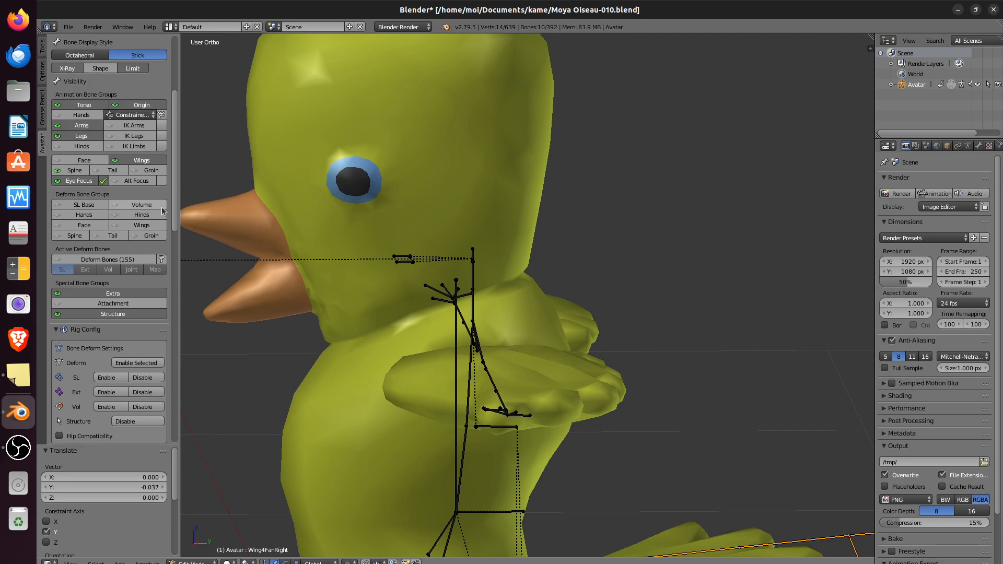
{"action": "scroll", "coordinate": [165, 210], "scroll_direction": "up", "scroll_amount": 3}
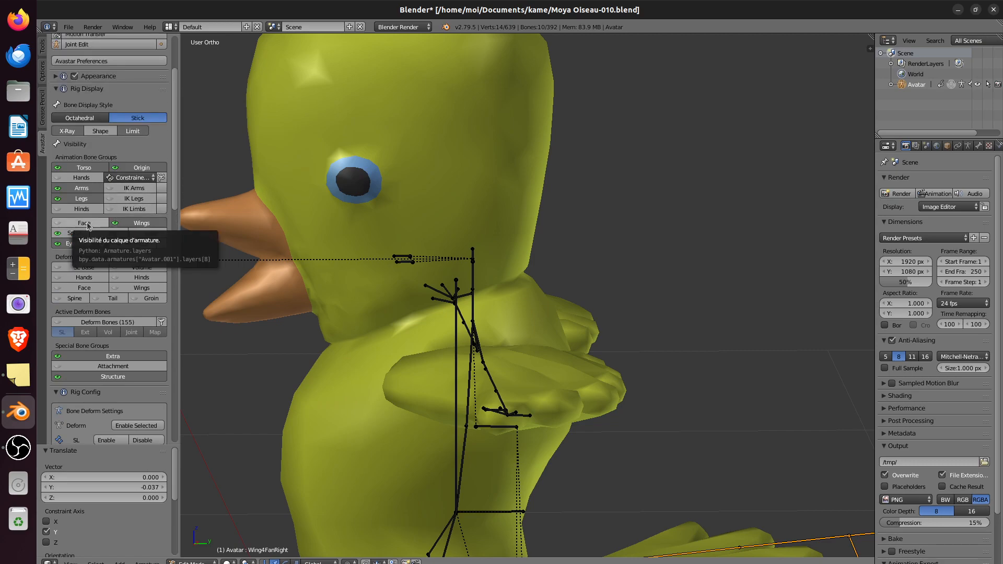
{"action": "left_click", "coordinate": [86, 225]}
{"action": "scroll", "coordinate": [415, 277], "scroll_direction": "up", "scroll_amount": 4}
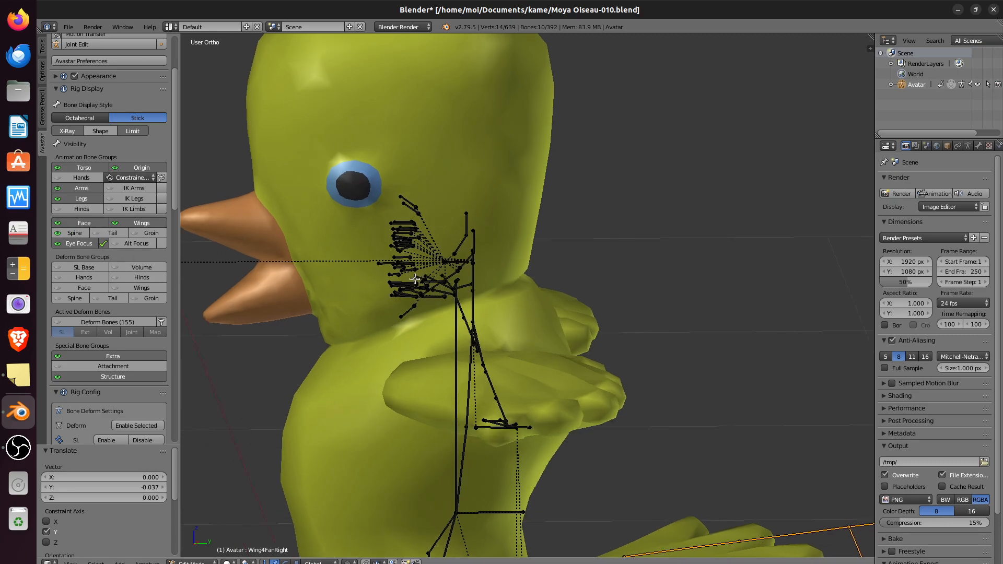
Step: Identify bones in the head's face cluster by selecting FaceCheekUpperRight, FaceNoseCenter and FaceLipUpperCenter one at a time
{"action": "scroll", "coordinate": [404, 276], "scroll_direction": "up", "scroll_amount": 1}
{"action": "middle_click_drag", "start_coordinate": [387, 274], "coordinate": [349, 272]}
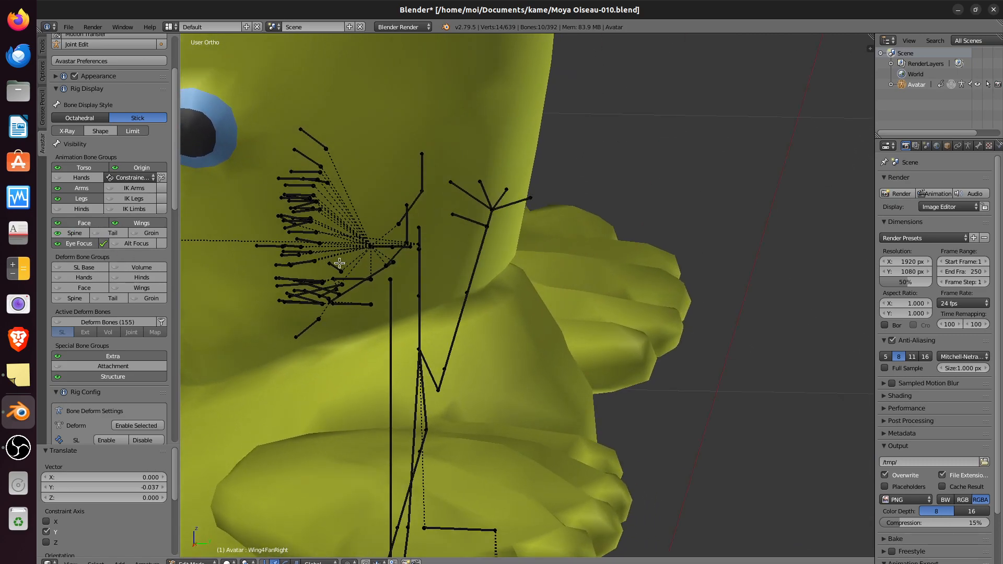
{"action": "right_click", "coordinate": [310, 241]}
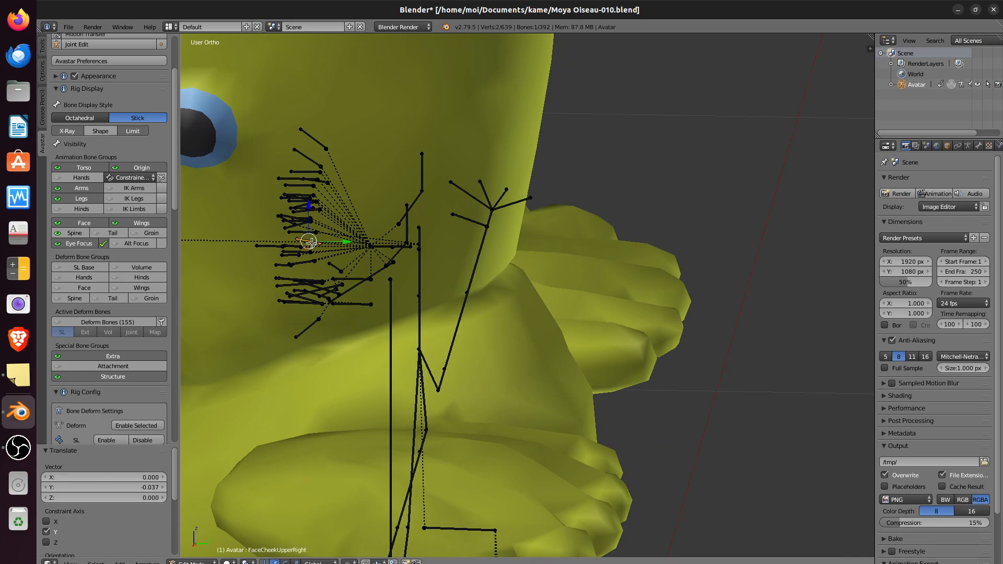
{"action": "right_click", "coordinate": [274, 245]}
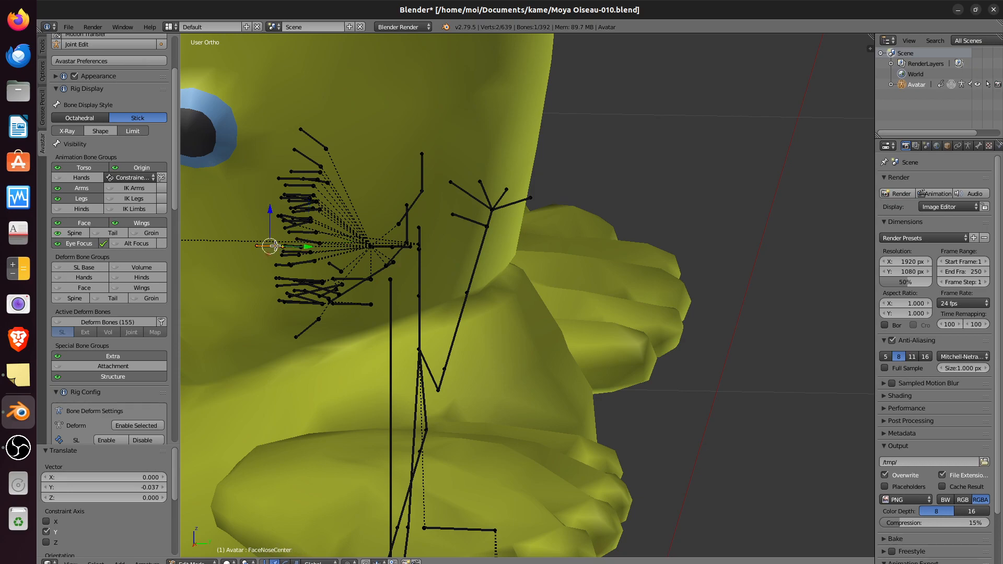
{"action": "scroll", "coordinate": [291, 252], "scroll_direction": "up", "scroll_amount": 2}
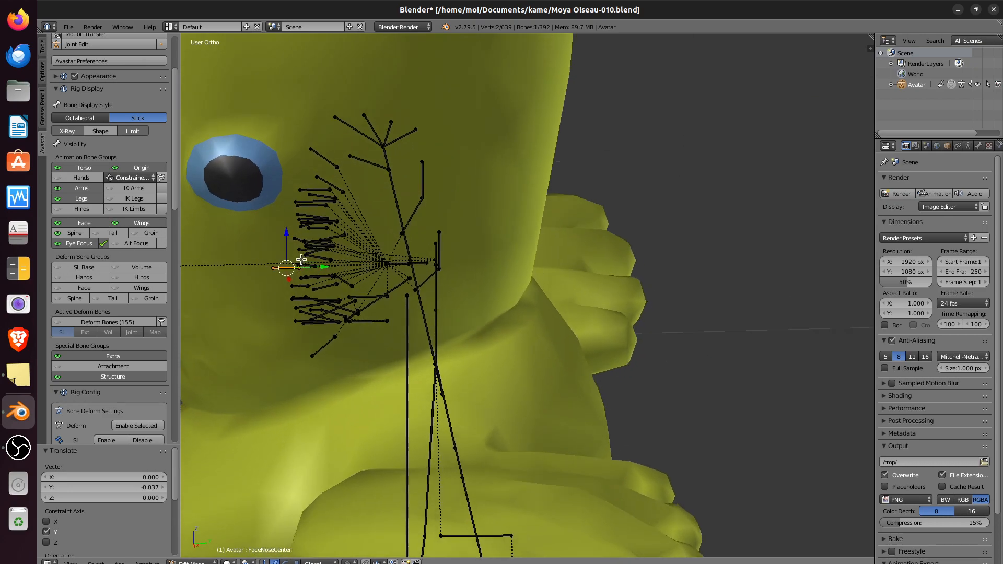
{"action": "middle_click_drag", "start_coordinate": [237, 255], "coordinate": [444, 282], "text": "shift"}
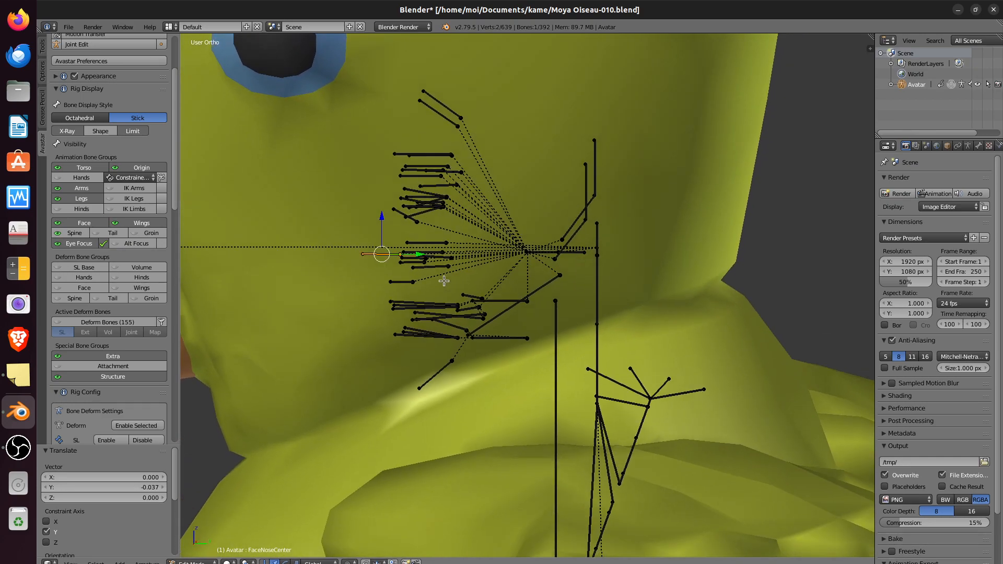
{"action": "scroll", "coordinate": [423, 284], "scroll_direction": "up", "scroll_amount": 1}
{"action": "right_click", "coordinate": [382, 302]}
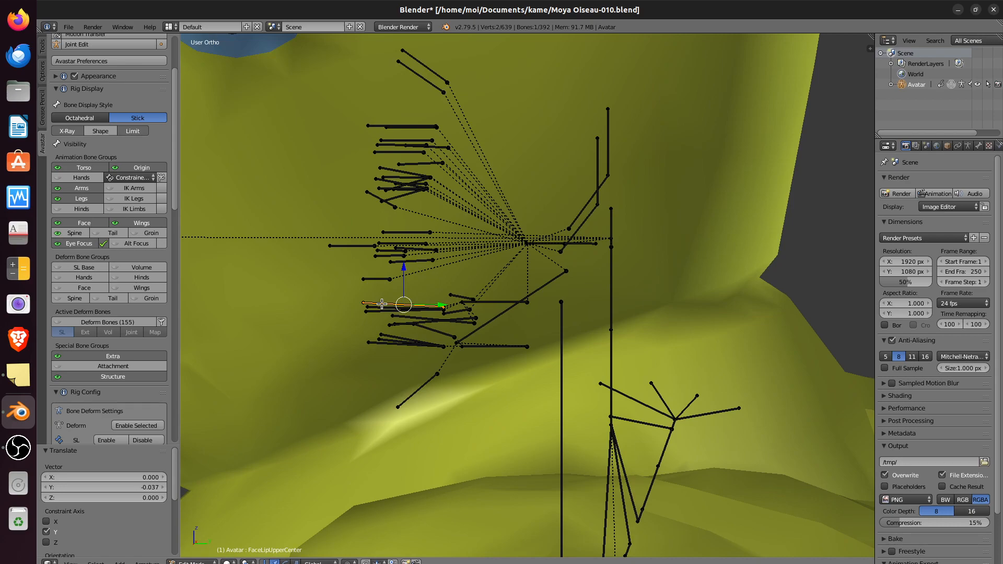
Step: Examine the lip bones up close, selecting FaceLipUpperRight and FaceLipCornerLeft to check their names and positions
{"action": "middle_click_drag", "start_coordinate": [389, 317], "coordinate": [506, 277]}
{"action": "scroll", "coordinate": [403, 323], "scroll_direction": "up", "scroll_amount": 3}
{"action": "scroll", "coordinate": [505, 277], "scroll_direction": "up", "scroll_amount": 6}
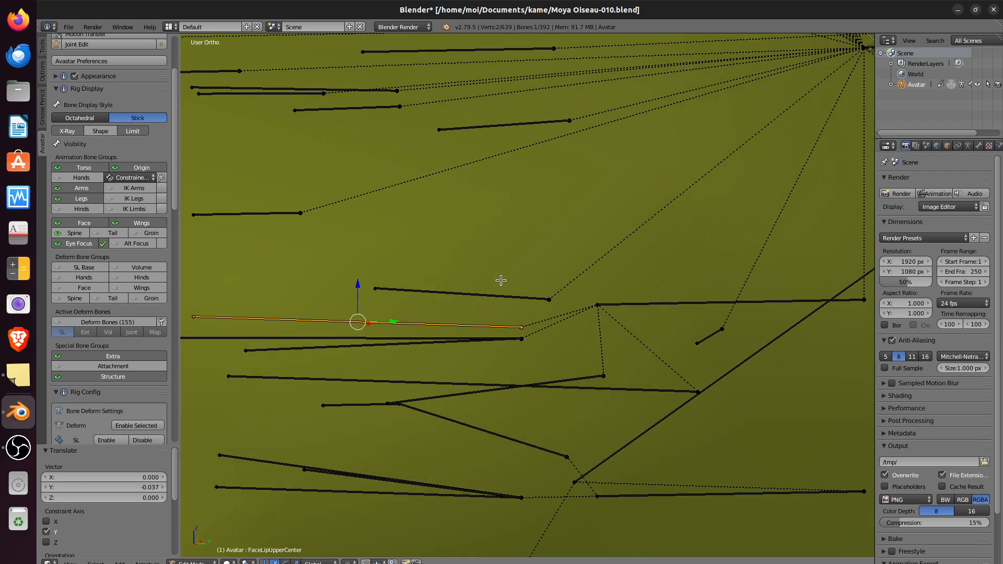
{"action": "scroll", "coordinate": [502, 278], "scroll_direction": "down", "scroll_amount": 3}
{"action": "middle_click_drag", "start_coordinate": [414, 340], "coordinate": [407, 346]}
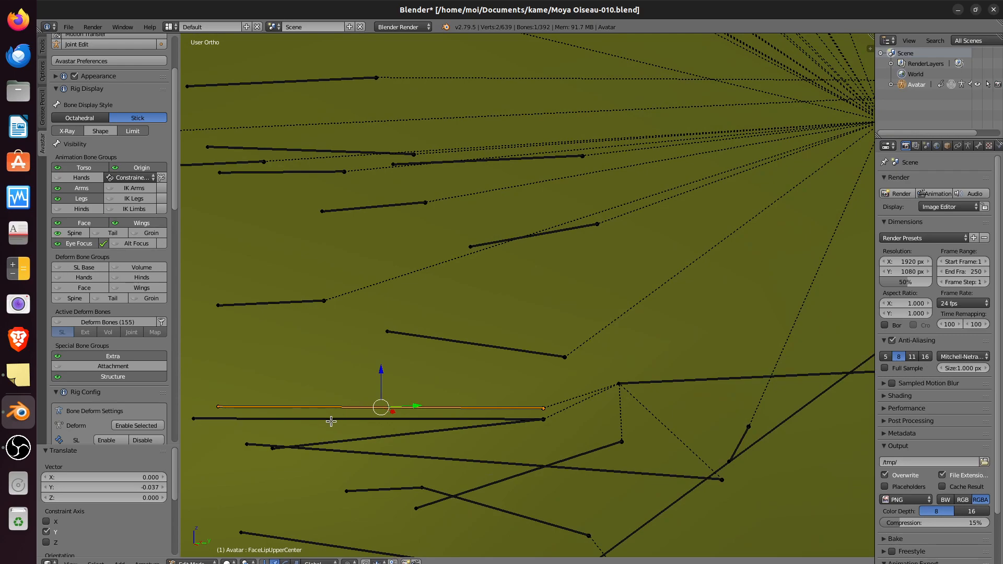
{"action": "right_click", "coordinate": [331, 418]}
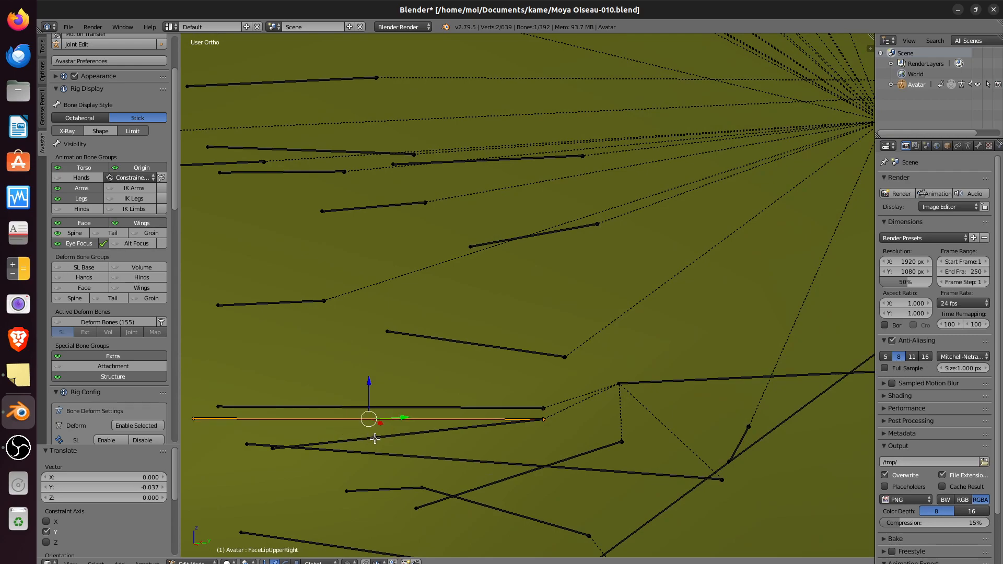
{"action": "right_click", "coordinate": [375, 438]}
{"action": "middle_click_drag", "start_coordinate": [396, 432], "coordinate": [390, 349], "text": "shift"}
{"action": "right_click", "coordinate": [604, 365]}
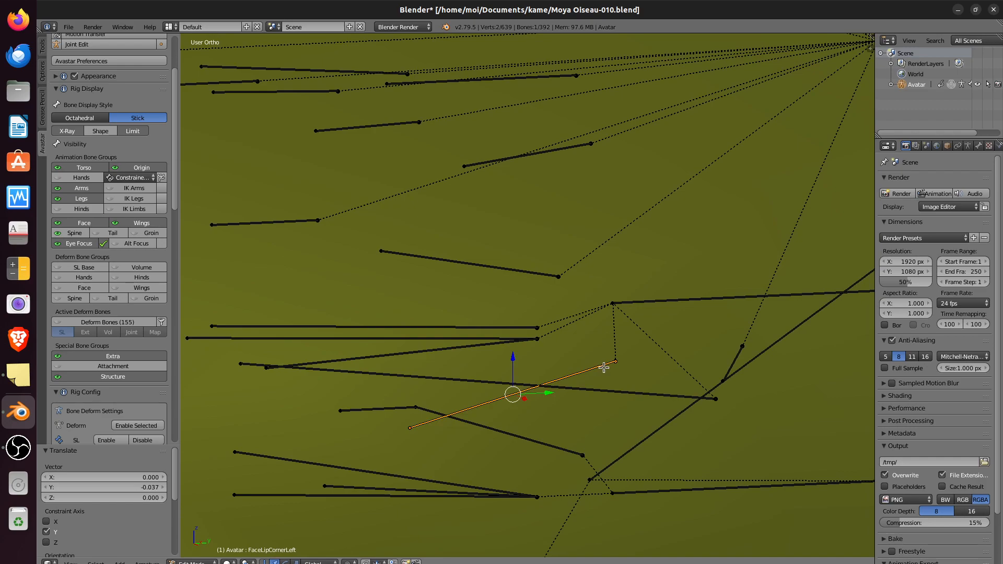
{"action": "mouse_move", "coordinate": [410, 400]}
{"action": "middle_mouse_down"}
{"action": "mouse_move", "coordinate": [422, 401]}
{"action": "mouse_move", "coordinate": [411, 393]}
{"action": "middle_mouse_up"}
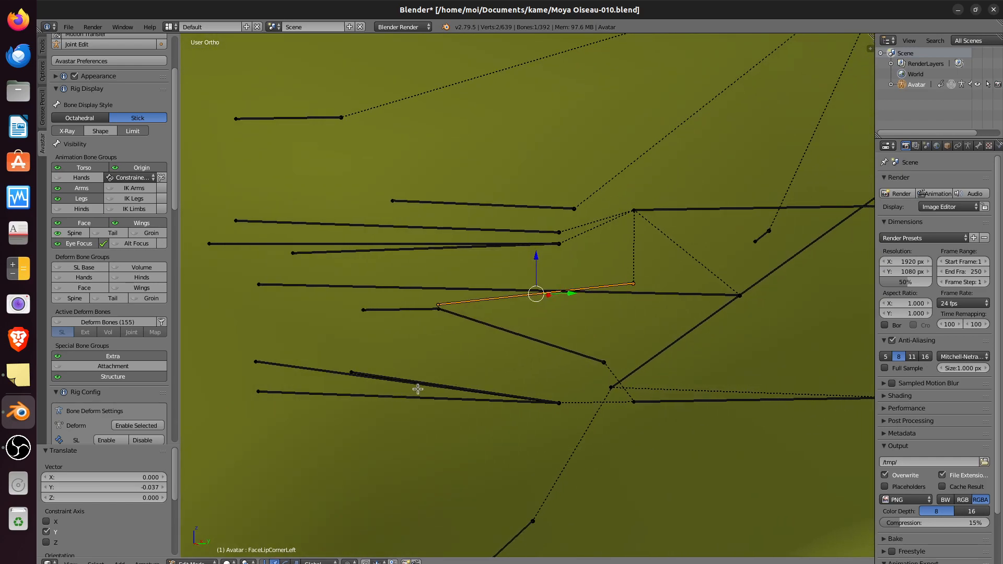
Step: Check the surrounding mouth bones one by one, including FaceTeethUpper, FaceCheekLowerRight, FaceLipUpperLeft, FaceLipCornerRight and FaceTongueTip
{"action": "right_click", "coordinate": [487, 233]}
{"action": "right_click", "coordinate": [653, 209]}
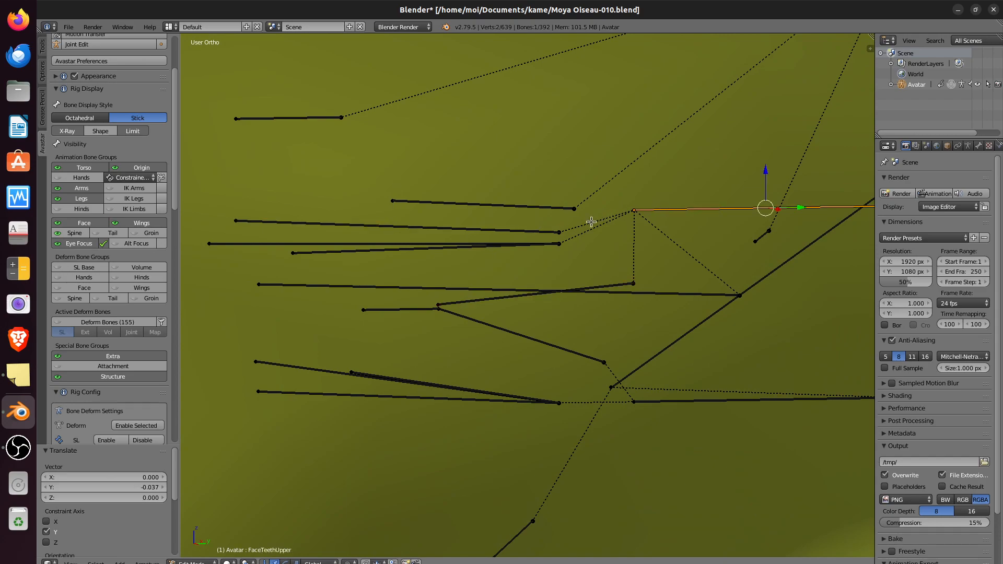
{"action": "right_click", "coordinate": [551, 229]}
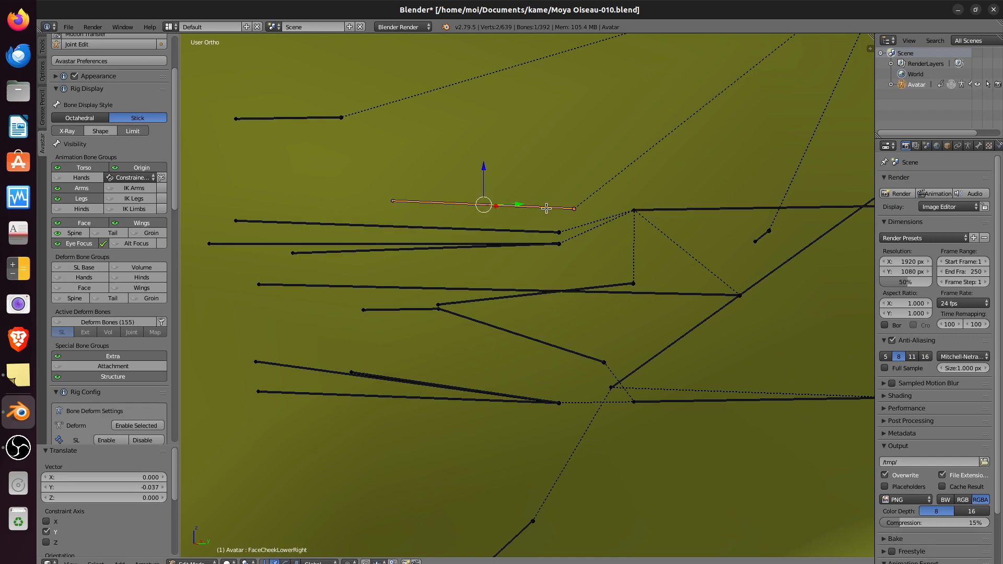
{"action": "right_click", "coordinate": [531, 229]}
{"action": "right_click", "coordinate": [389, 245]}
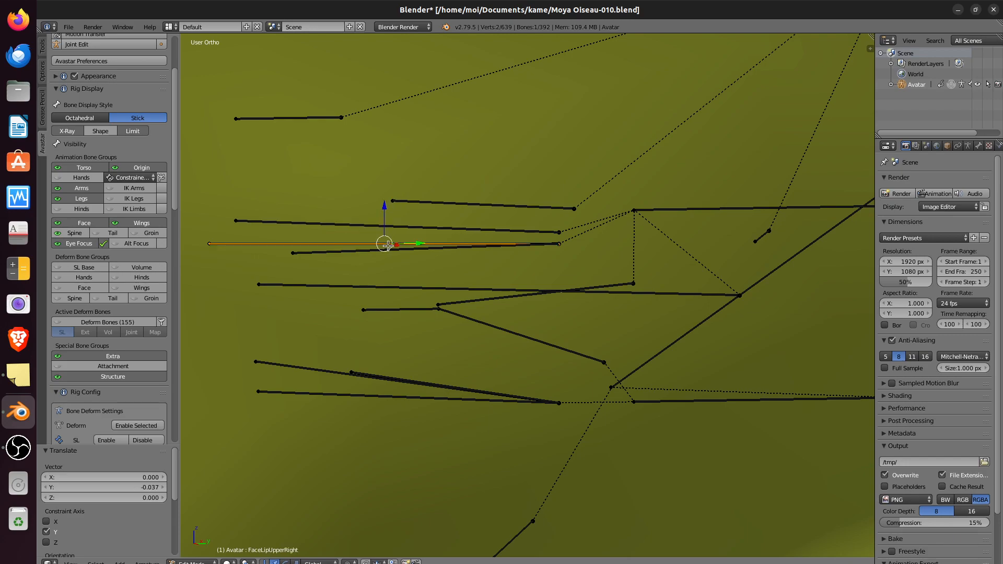
{"action": "right_click", "coordinate": [359, 251]}
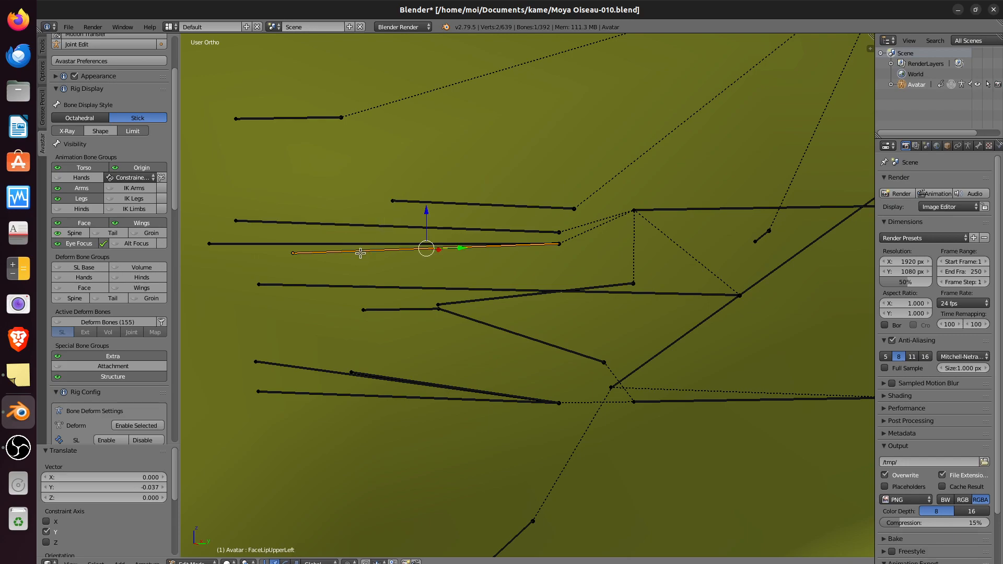
{"action": "right_click", "coordinate": [395, 288]}
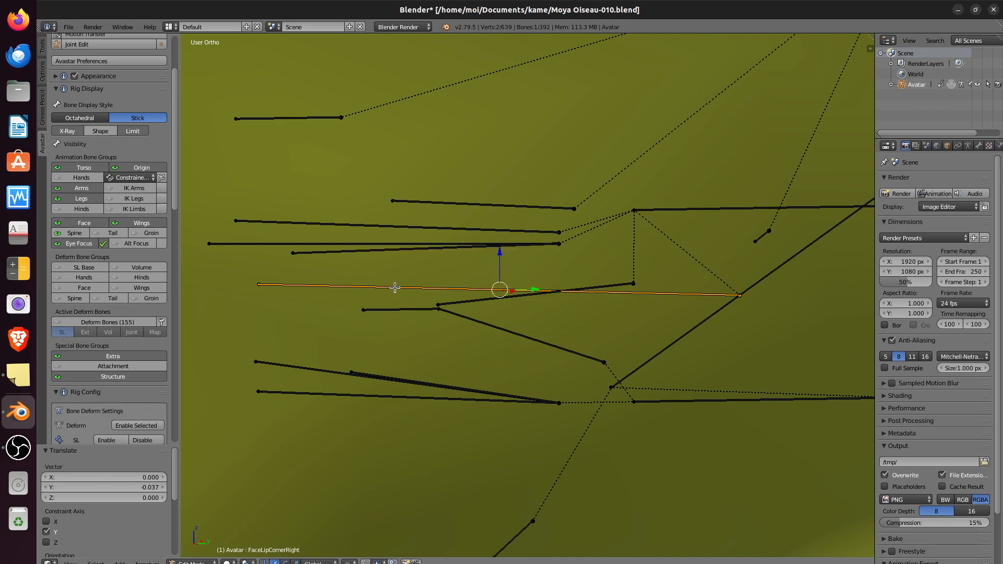
{"action": "right_click", "coordinate": [397, 311]}
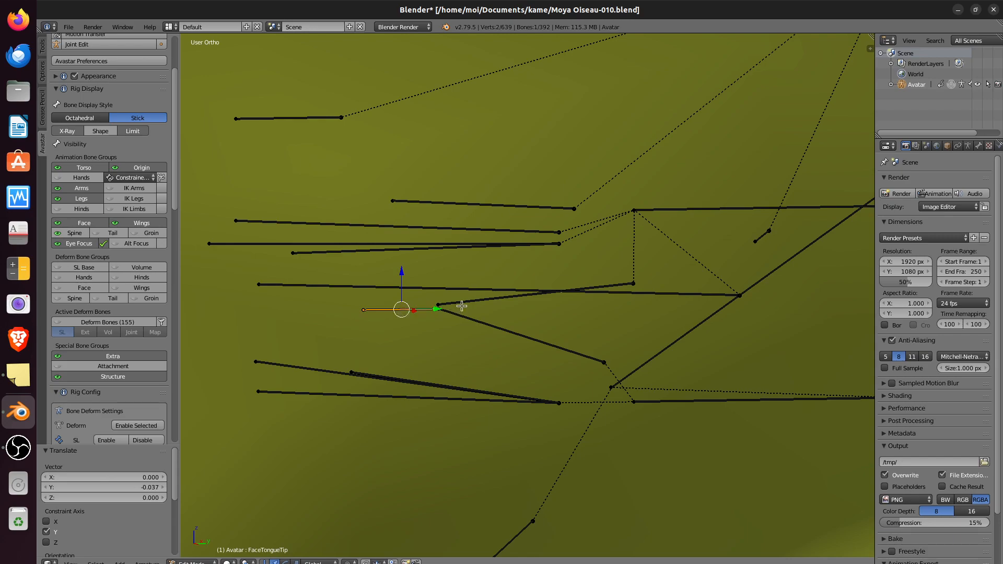
Step: Move the FaceLipLowerCenter bone about -0.034 along Y, out of the lower lip cluster
{"action": "right_click", "coordinate": [328, 395]}
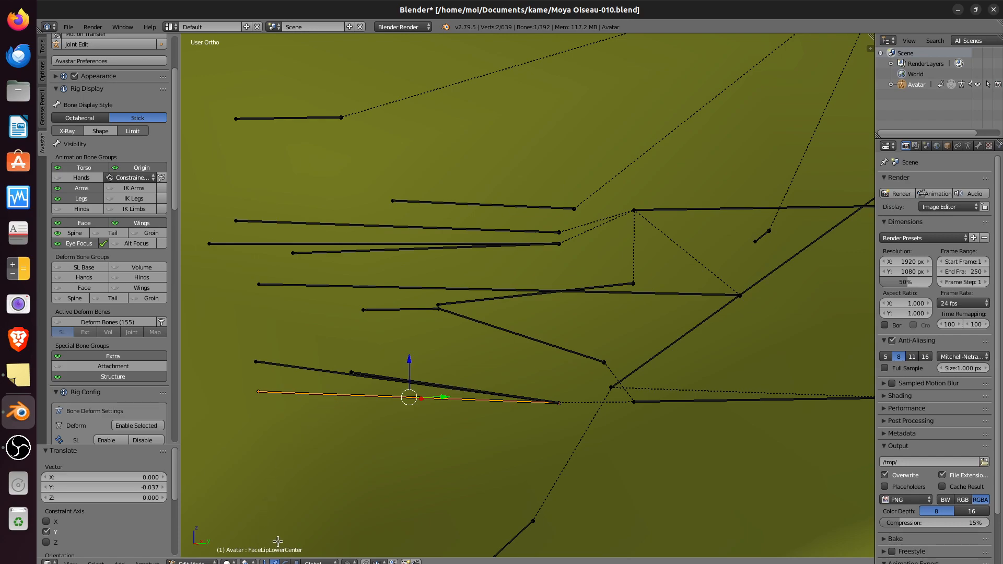
{"action": "left_click_drag", "start_coordinate": [444, 397], "coordinate": [851, 402]}
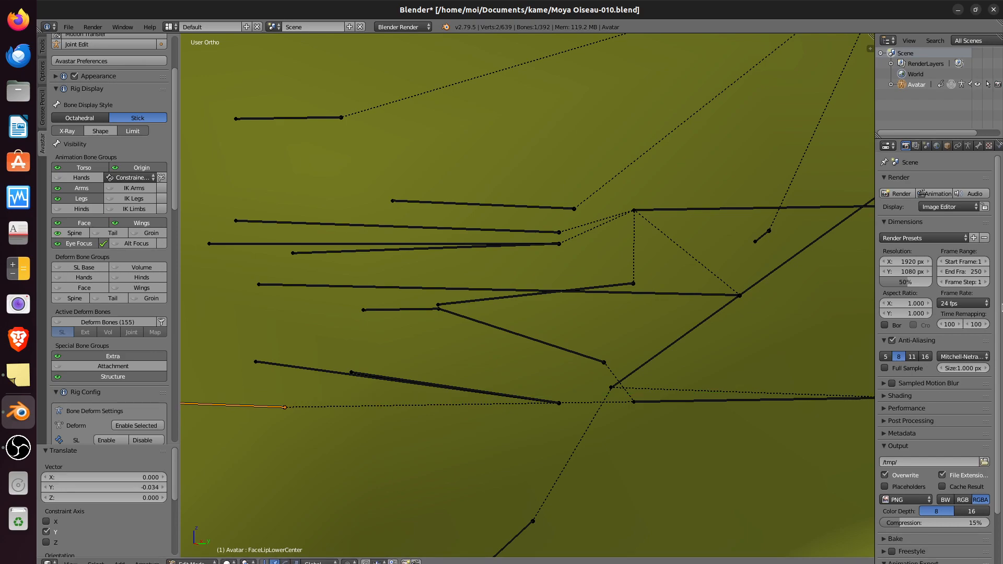
Step: Move the FaceLipUpperCenter bone forward along Y and raise it about 0.083 along Z into the upper beak
{"action": "right_click", "coordinate": [390, 226]}
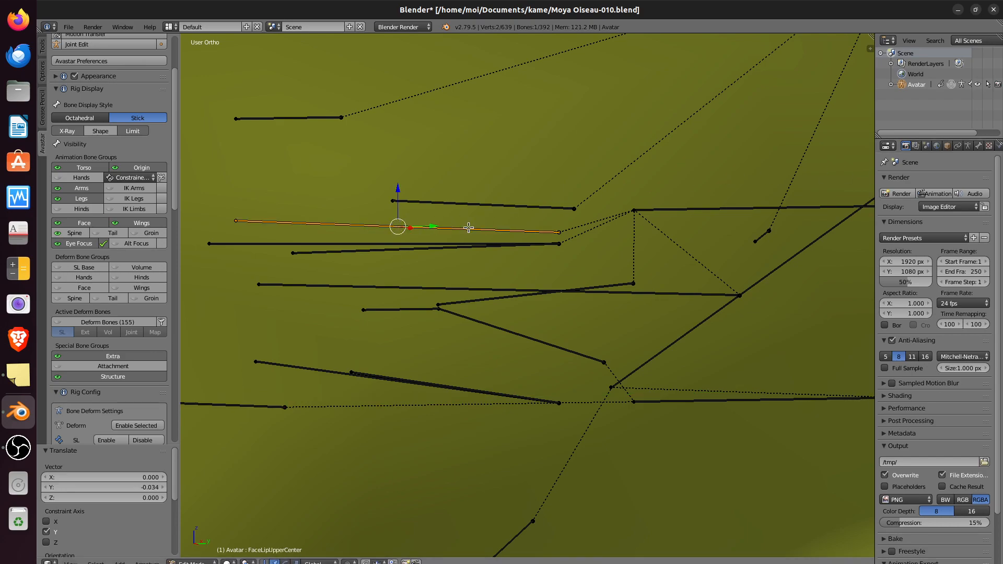
{"action": "scroll", "coordinate": [468, 235], "scroll_direction": "down", "scroll_amount": 3}
{"action": "left_click_drag", "start_coordinate": [488, 255], "coordinate": [275, 257]}
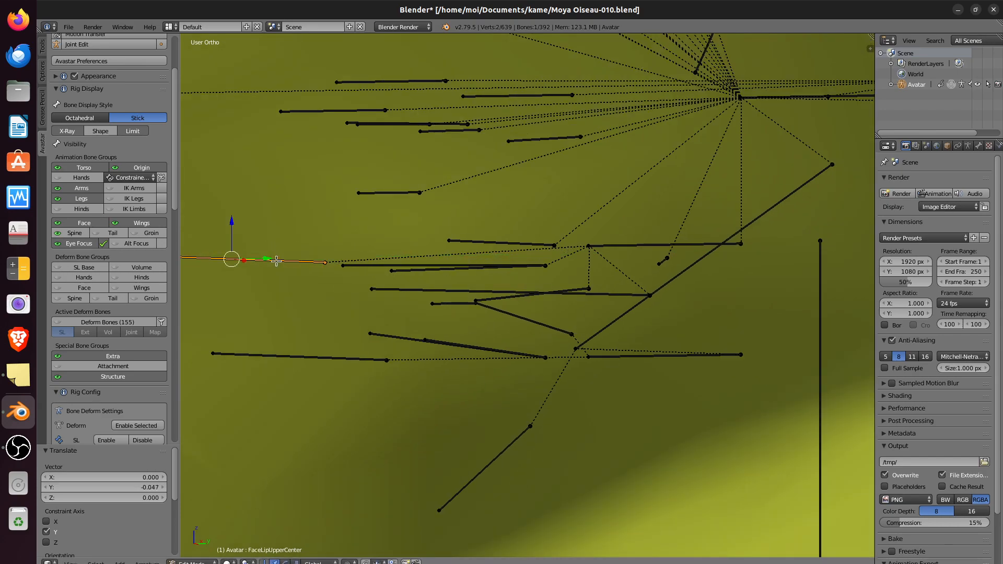
{"action": "scroll", "coordinate": [280, 284], "scroll_direction": "down", "scroll_amount": 5}
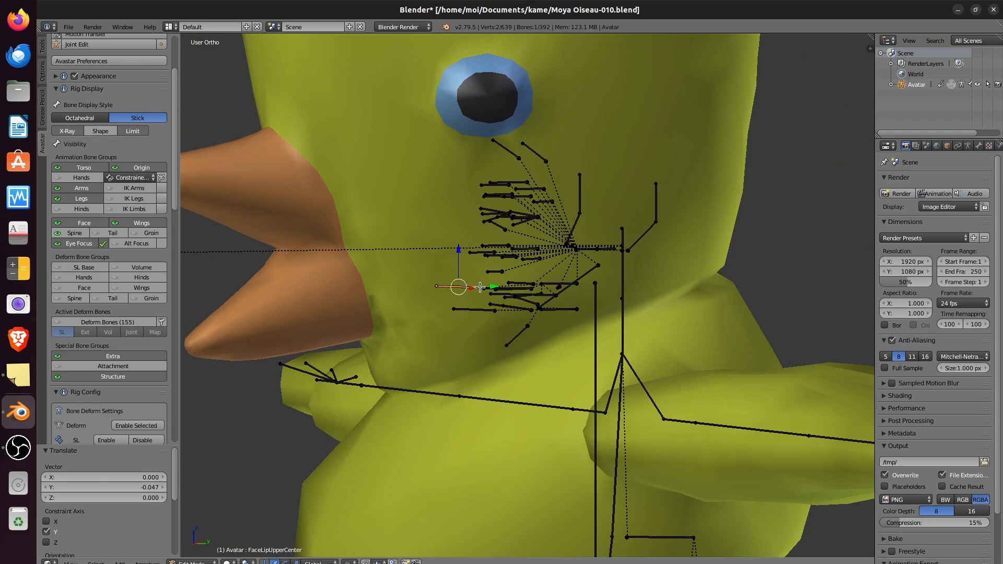
{"action": "left_click_drag", "start_coordinate": [494, 286], "coordinate": [282, 157]}
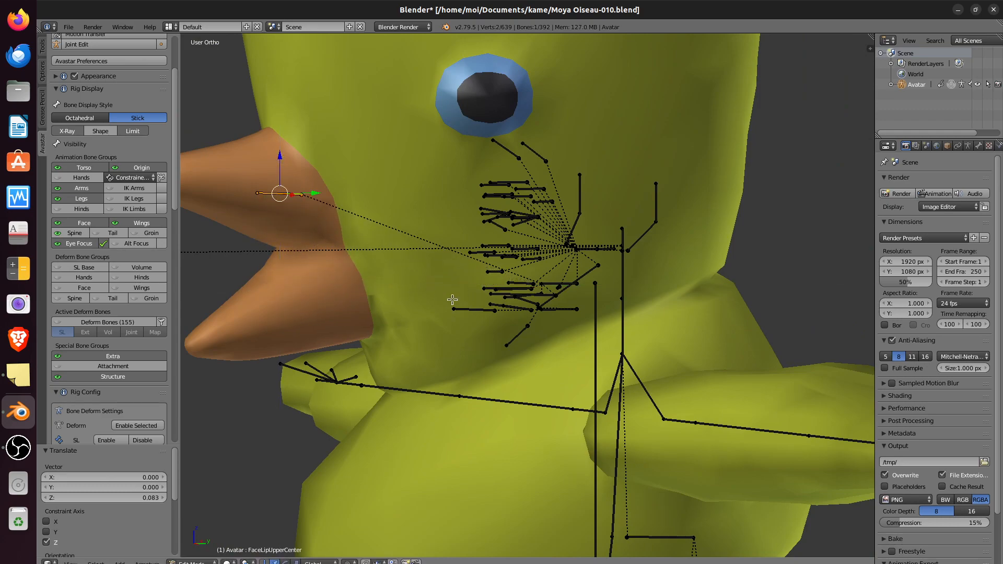
Step: Move the FaceLipLowerCenter bone about -0.178 along Y into the lower beak and check its placement from the right side
{"action": "right_click", "coordinate": [478, 311]}
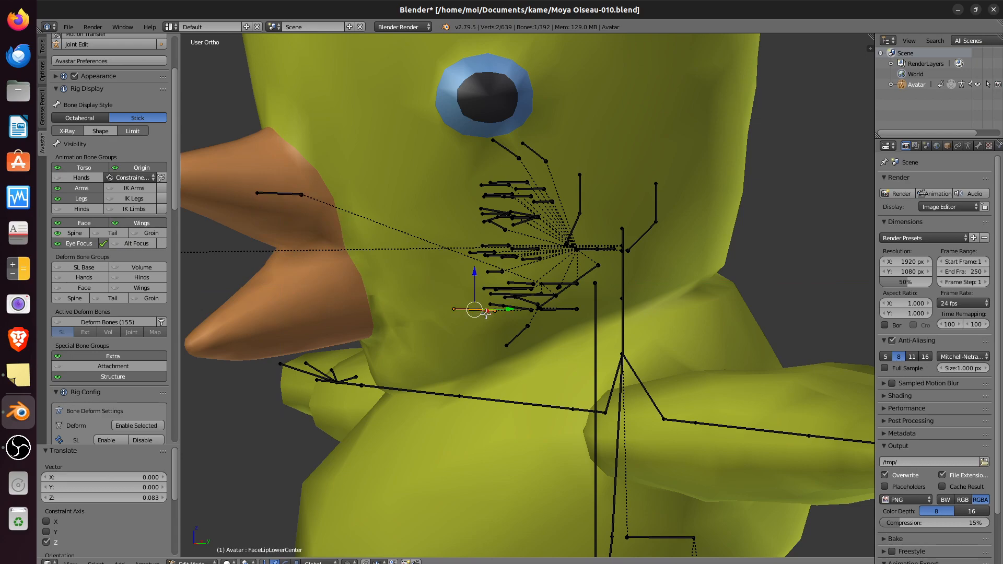
{"action": "key", "text": "g"}
{"action": "key", "text": "y"}
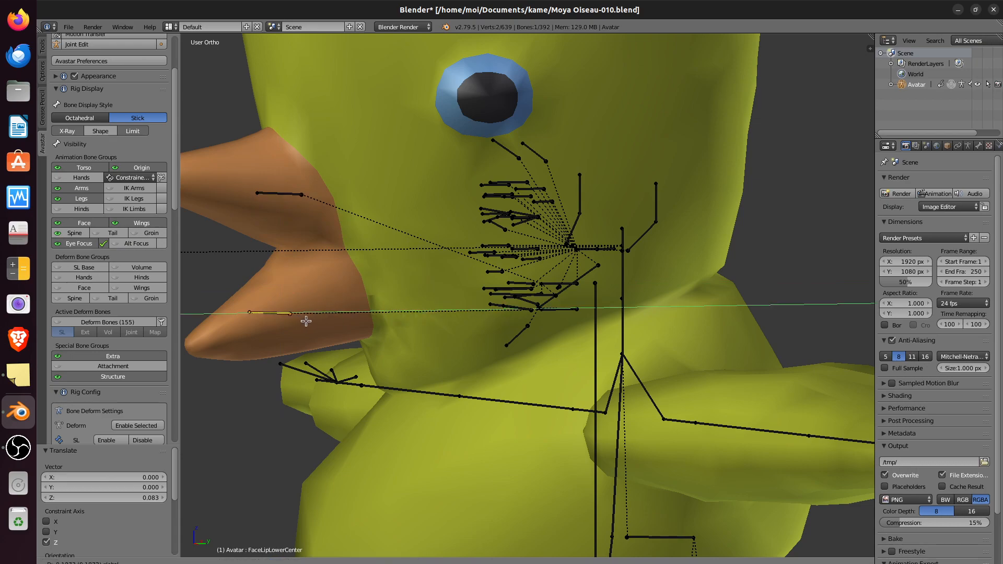
{"action": "left_click", "coordinate": [320, 322]}
{"action": "key", "text": "KP_3"}
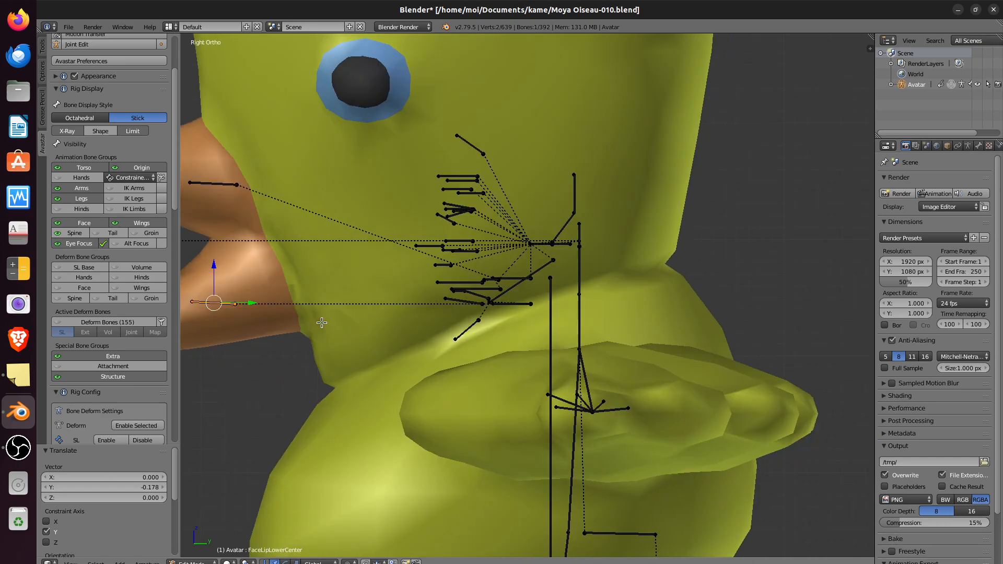
{"action": "middle_click_drag", "start_coordinate": [308, 321], "coordinate": [343, 323]}
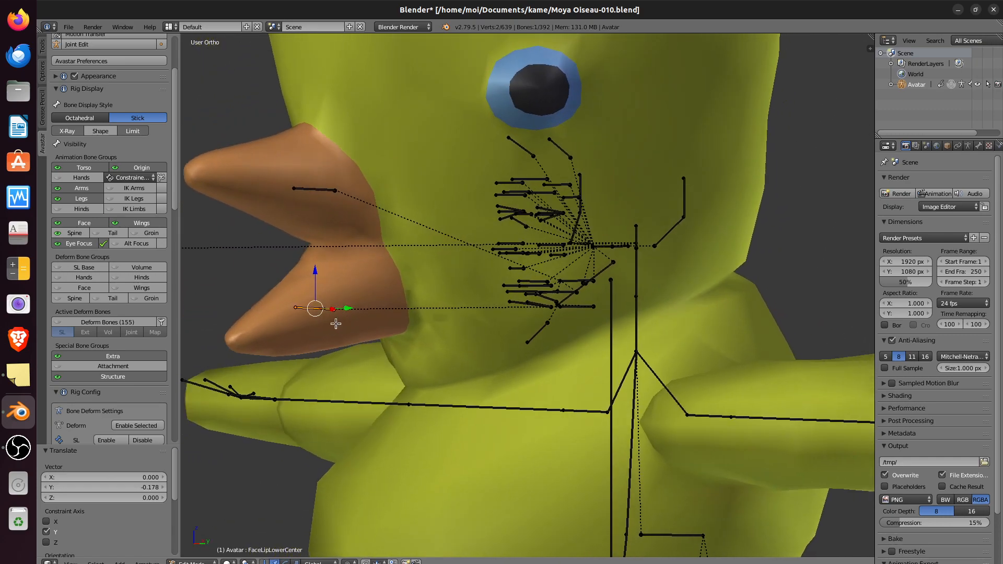
{"action": "key", "text": "KP_3"}
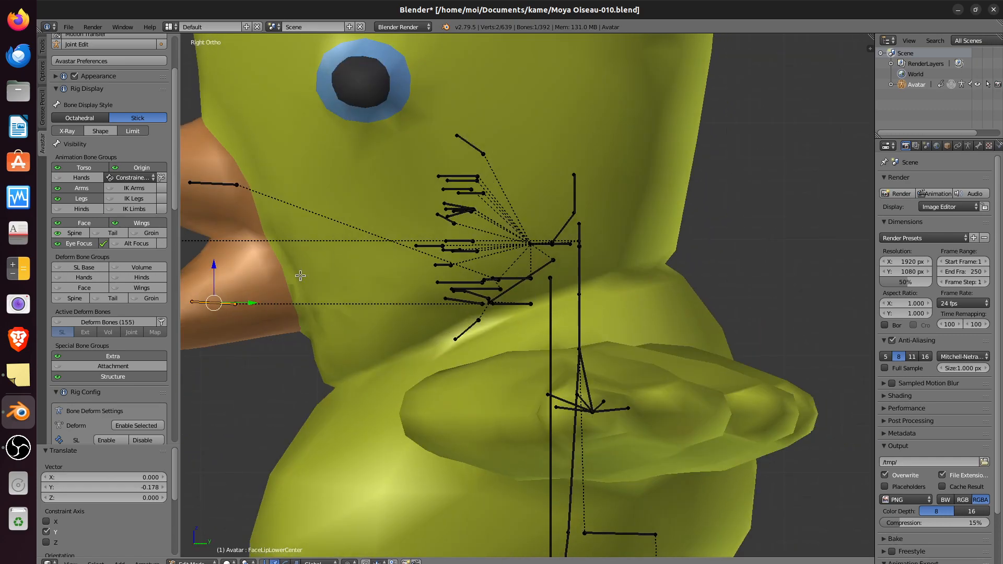
{"action": "scroll", "coordinate": [292, 267], "scroll_direction": "down", "scroll_amount": 2}
{"action": "scroll", "coordinate": [347, 301], "scroll_direction": "down", "scroll_amount": 1}
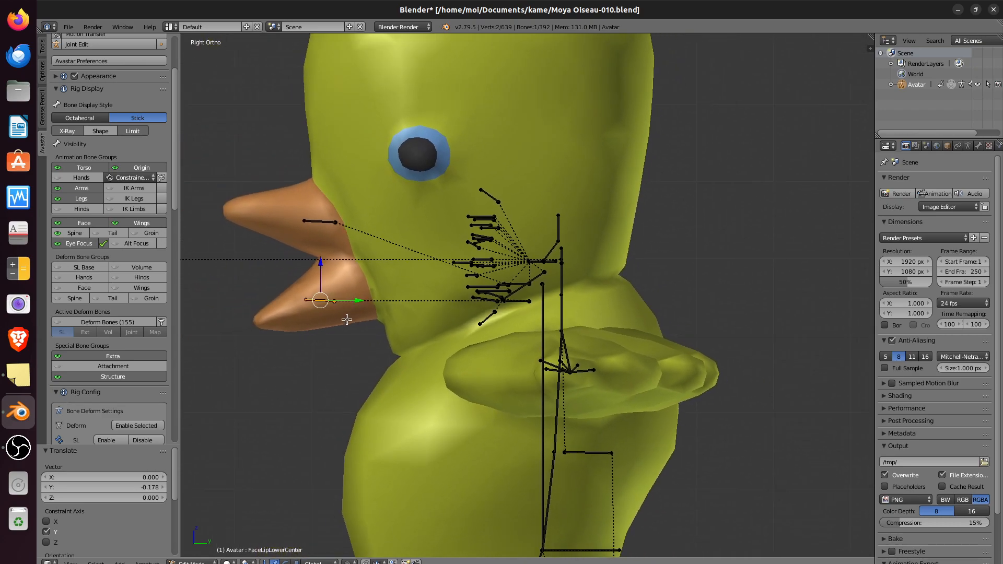
{"action": "middle_click_drag", "start_coordinate": [291, 339], "coordinate": [387, 340], "text": "shift"}
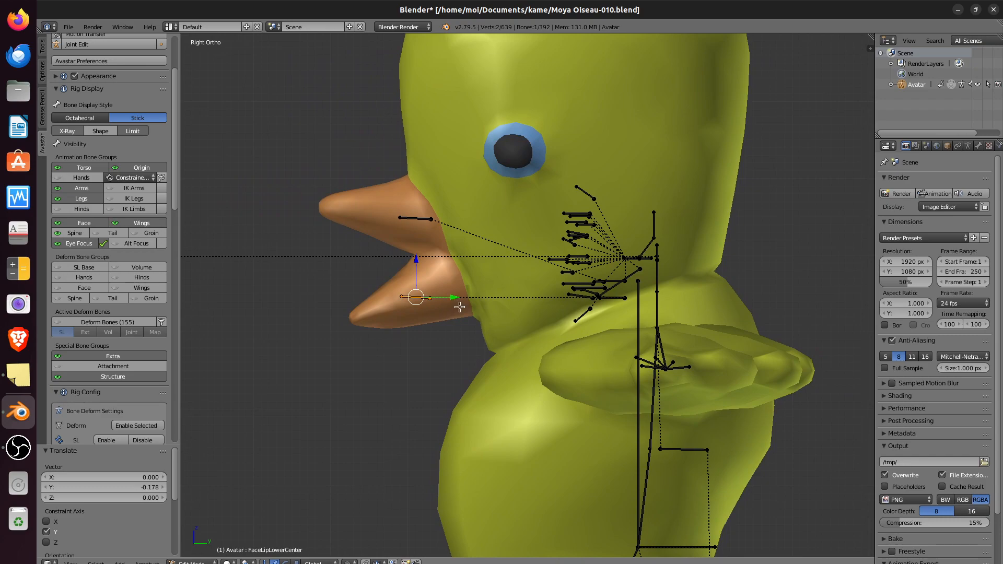
{"action": "key", "text": "r"}
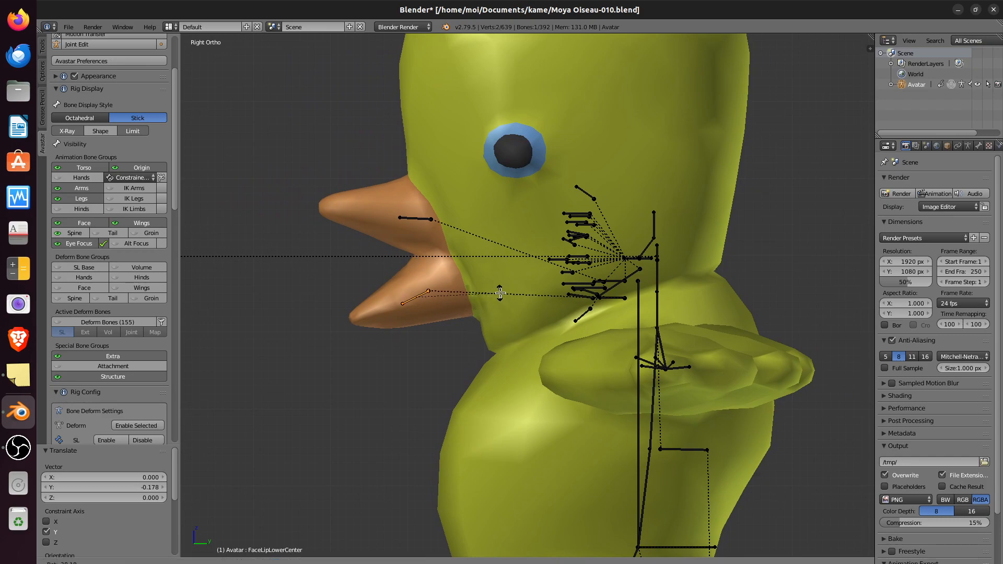
{"action": "left_click", "coordinate": [436, 297]}
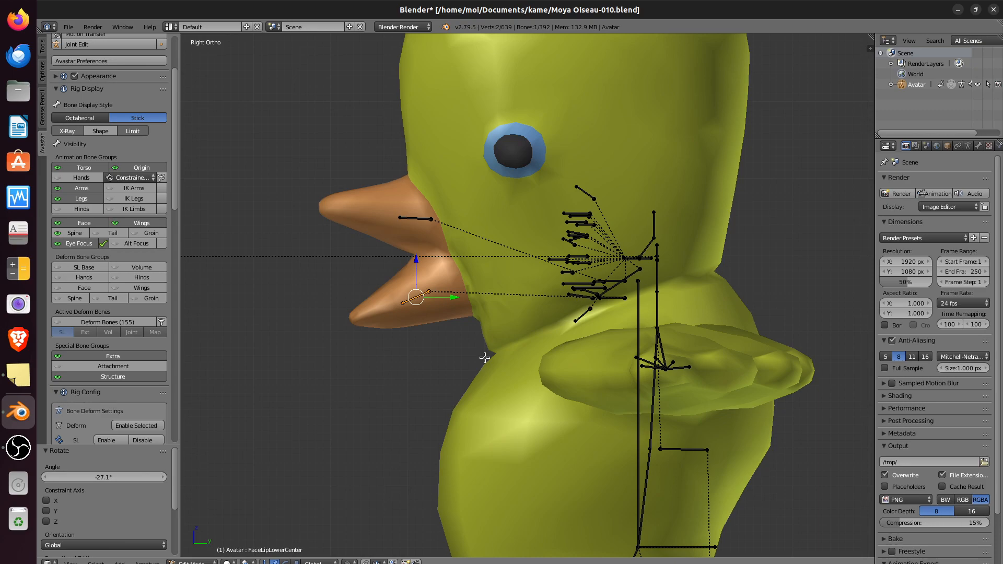
{"action": "key", "text": "ctrl+z"}
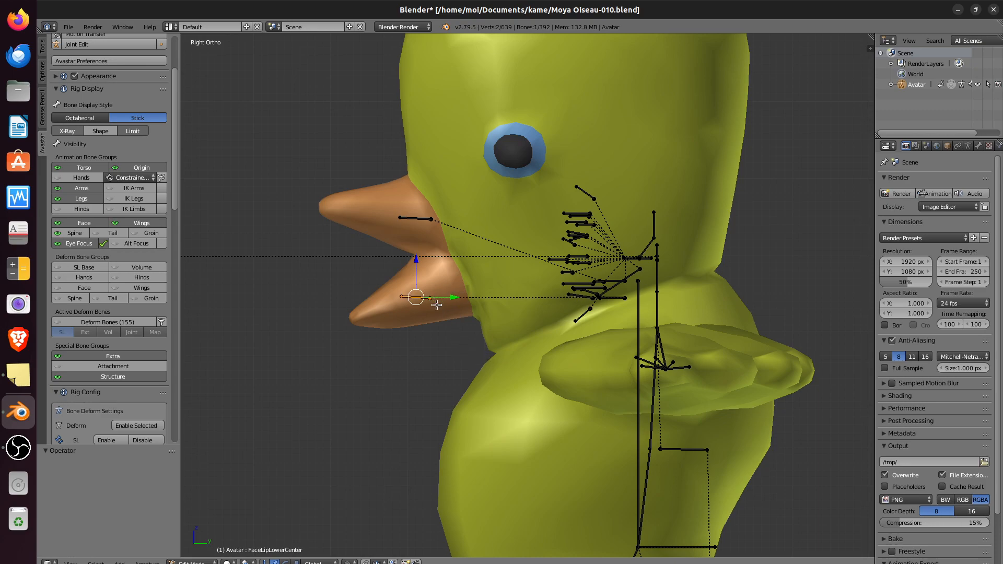
Step: Stretch the FaceLipLowerCenter bone along the lower beak, moving its root to the mouth corner and its tip about -0.057 Y and -0.031 Z
{"action": "right_click", "coordinate": [430, 298]}
{"action": "key", "text": "g"}
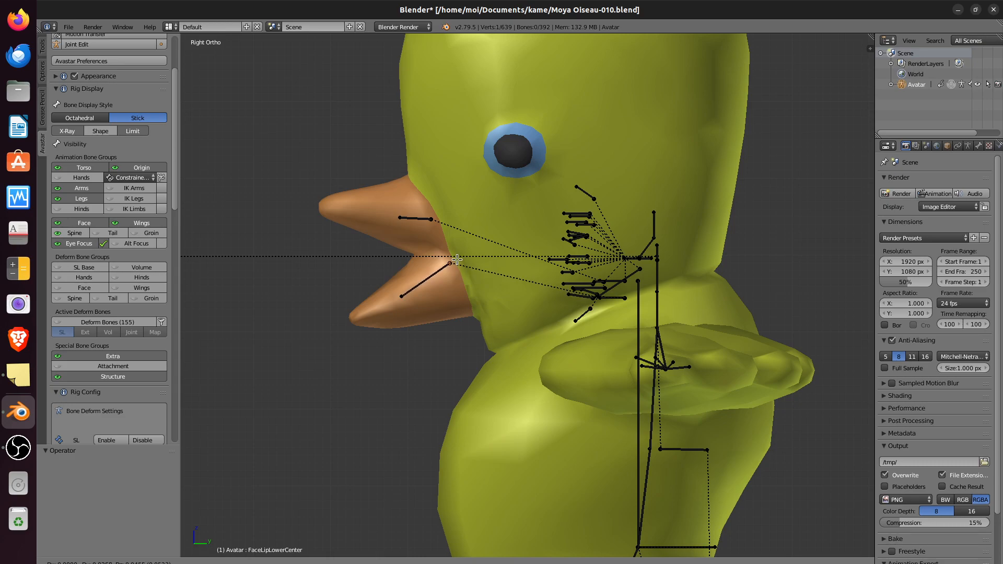
{"action": "left_click", "coordinate": [457, 260]}
{"action": "right_click", "coordinate": [401, 298]}
{"action": "key", "text": "g"}
{"action": "left_click", "coordinate": [356, 323]}
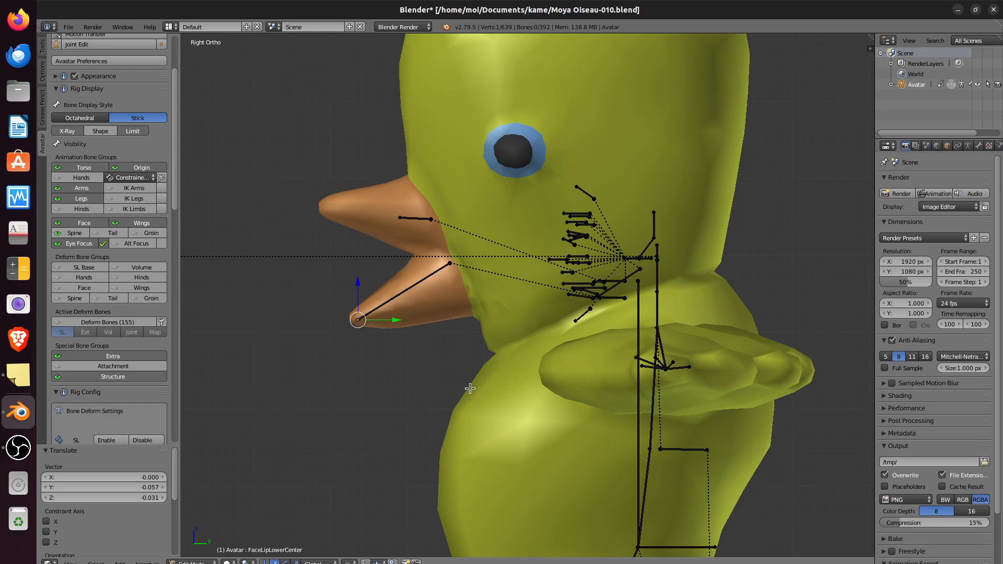
Step: Stretch the FaceLipUpperCenter bone along the upper beak, moving its tip about -0.098 Y, 0.018 Z and its root about 0.020 Y, -0.033 Z
{"action": "right_click", "coordinate": [399, 218]}
{"action": "key", "text": "g"}
{"action": "left_click", "coordinate": [318, 204]}
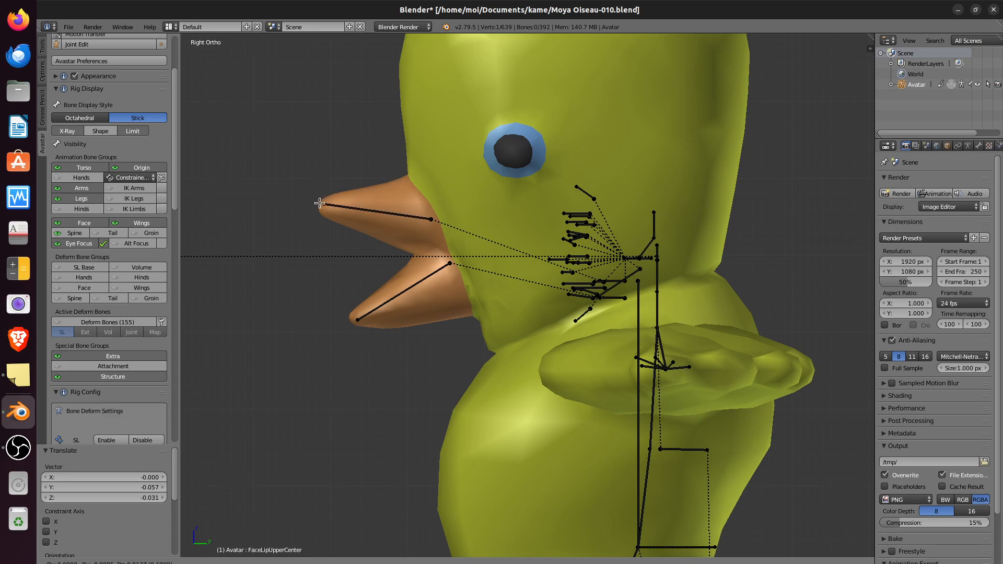
{"action": "right_click", "coordinate": [433, 219]}
{"action": "key", "text": "g"}
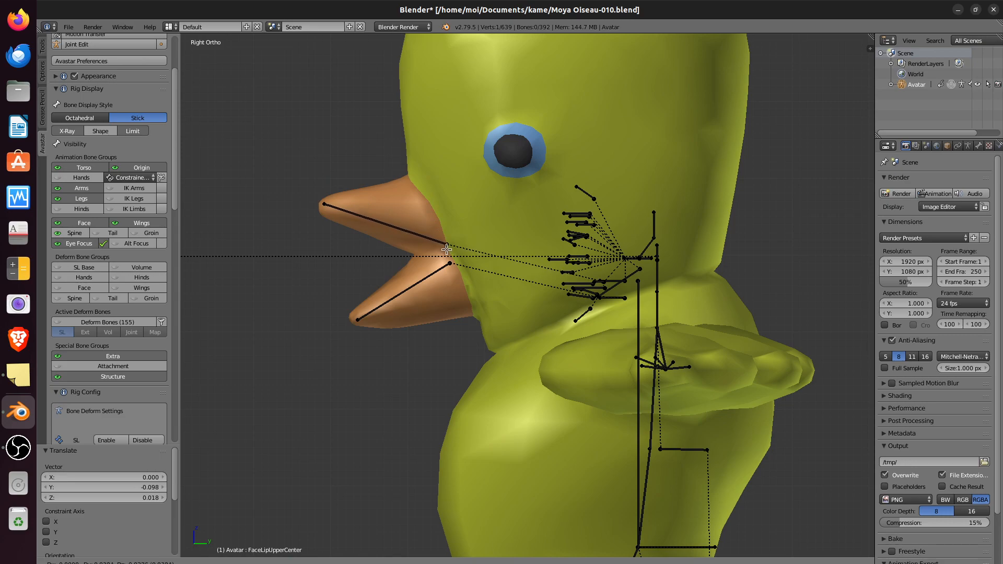
{"action": "left_click", "coordinate": [446, 250]}
Step: Move the FaceLipLowerCenter bone's root about -0.001 Y and 0.018 Z up to the root of the upper beak bone
{"action": "right_click", "coordinate": [448, 264]}
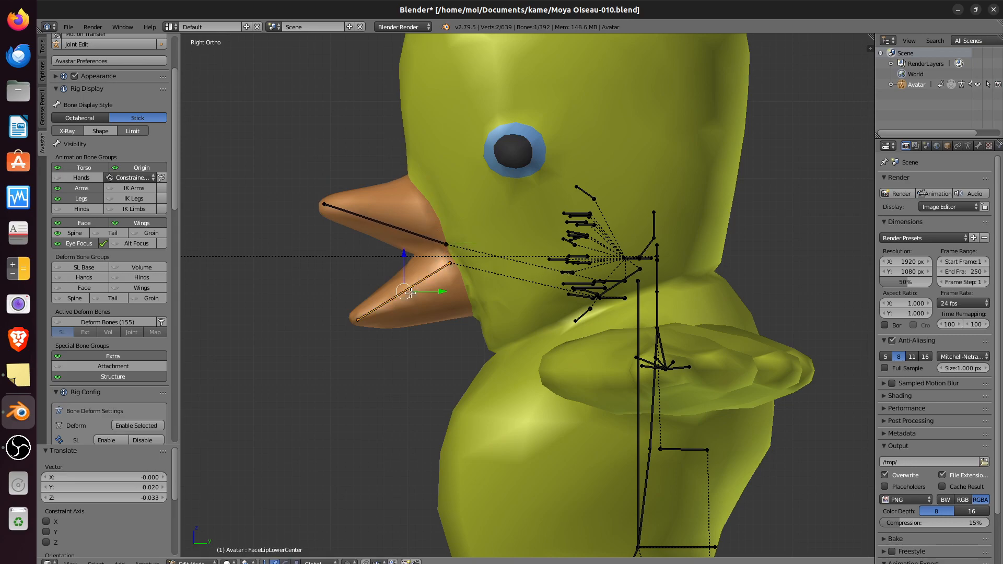
{"action": "right_click", "coordinate": [450, 264]}
{"action": "key", "text": "g"}
{"action": "left_click", "coordinate": [448, 244]}
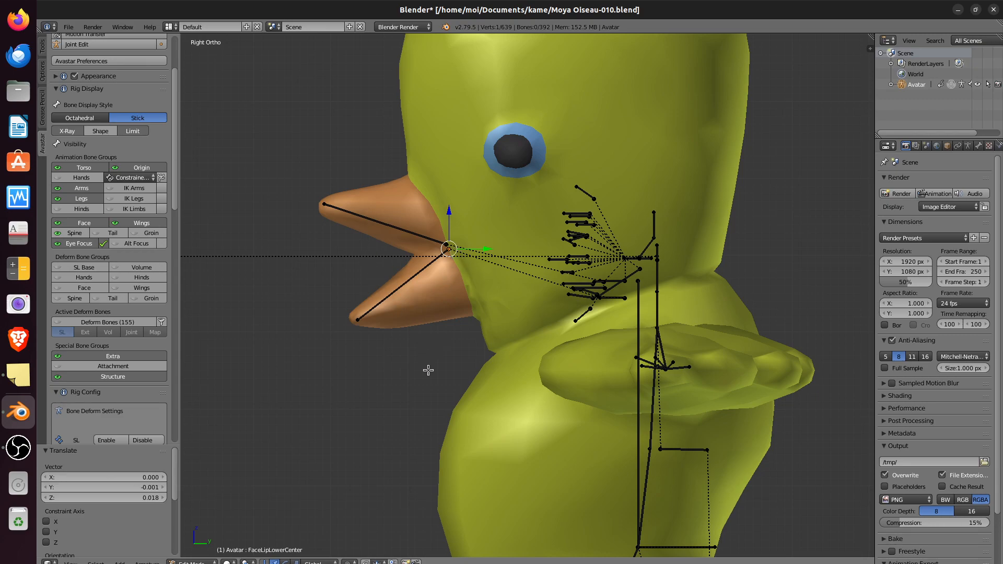
Step: Apply the Skin & Weight workflow preset to the Avatar rig
{"action": "scroll", "coordinate": [435, 389], "scroll_direction": "down", "scroll_amount": 5}
{"action": "scroll", "coordinate": [423, 414], "scroll_direction": "down", "scroll_amount": 1}
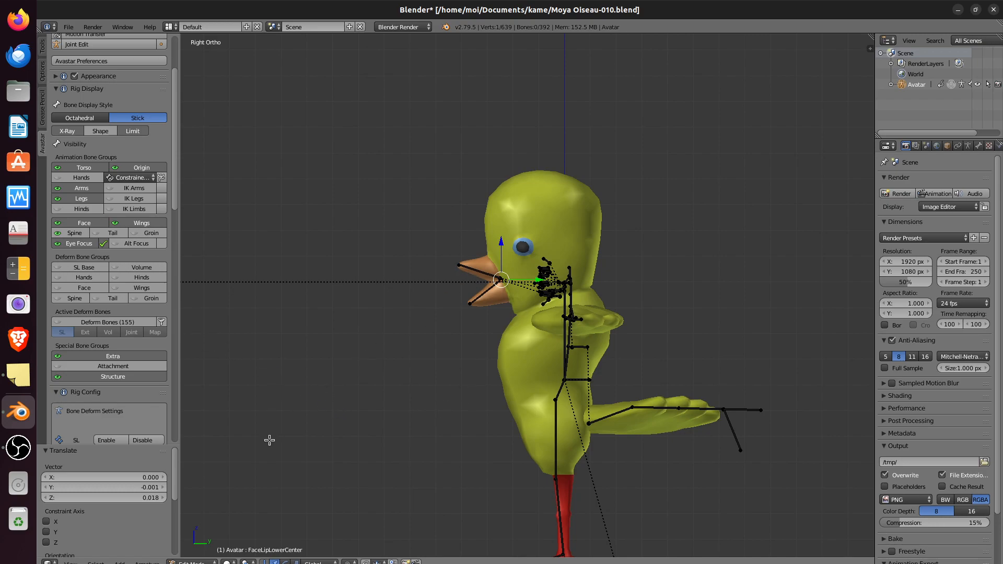
{"action": "scroll", "coordinate": [152, 114], "scroll_direction": "up", "scroll_amount": 4}
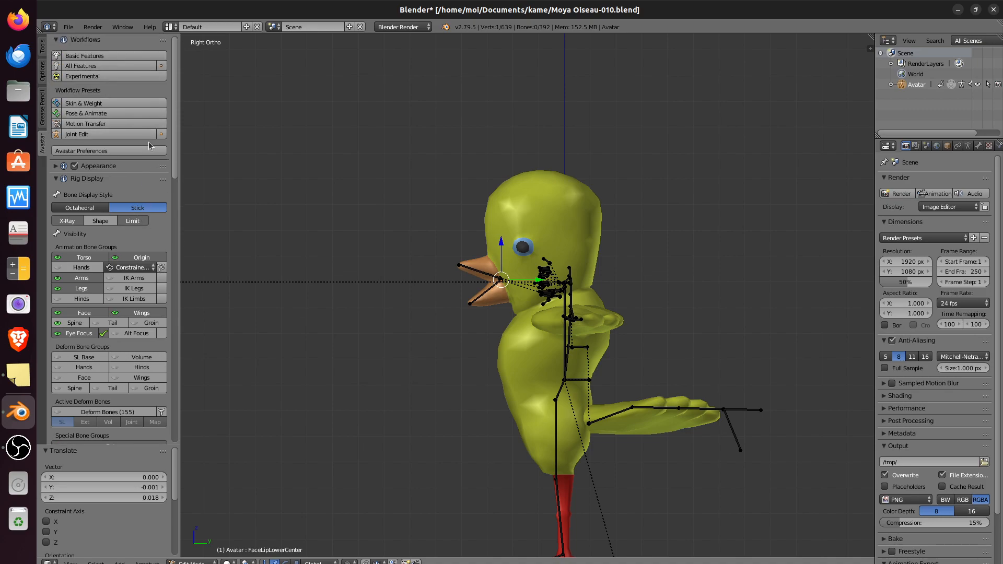
{"action": "left_click", "coordinate": [110, 104]}
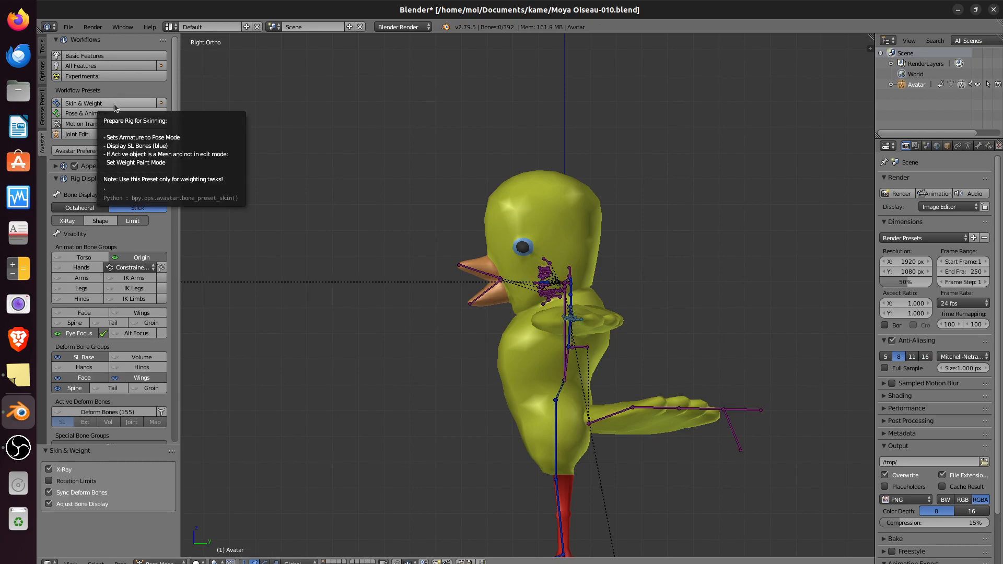
{"action": "scroll", "coordinate": [151, 301], "scroll_direction": "down", "scroll_amount": 15}
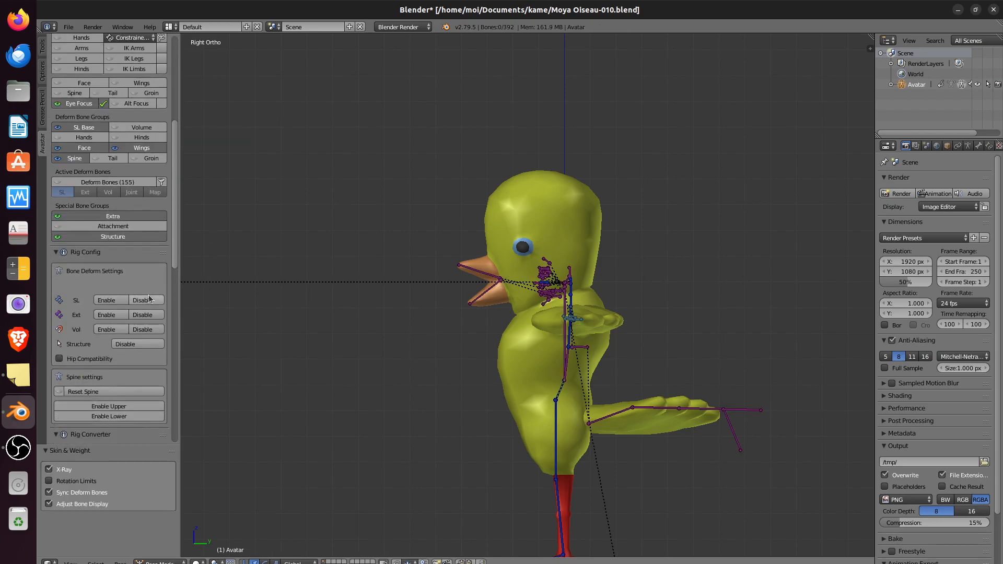
{"action": "scroll", "coordinate": [149, 295], "scroll_direction": "down", "scroll_amount": 10}
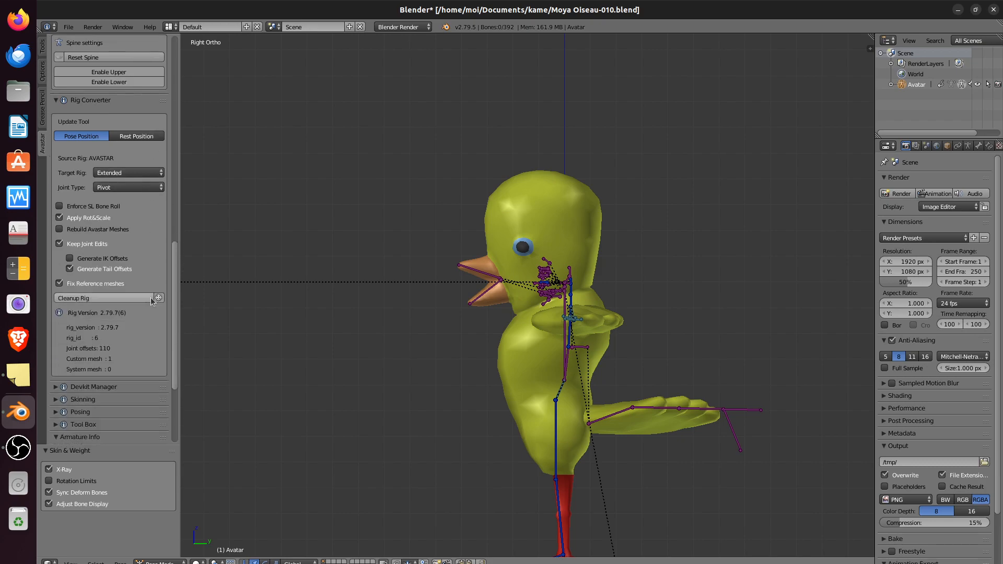
{"action": "scroll", "coordinate": [118, 306], "scroll_direction": "down", "scroll_amount": 5}
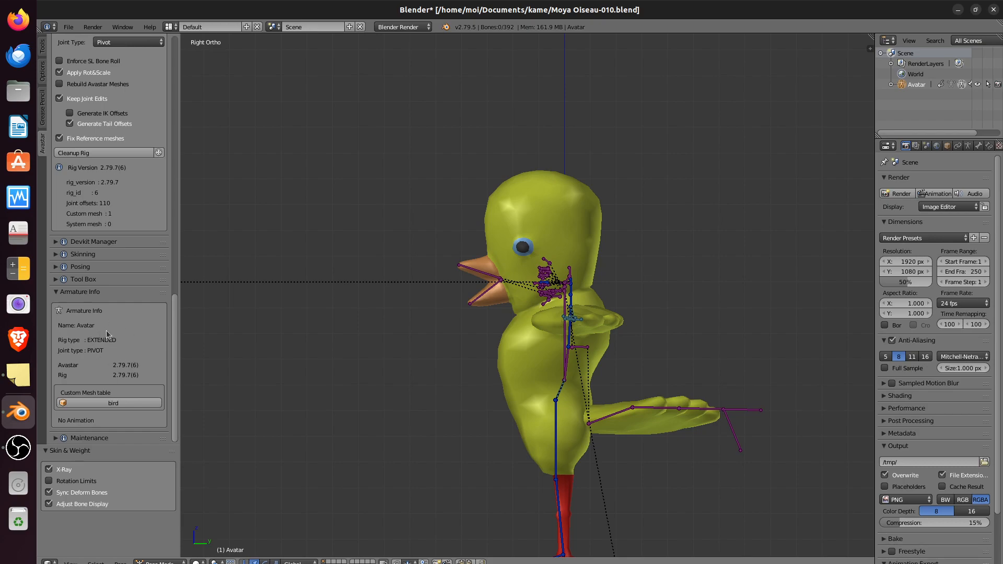
{"action": "scroll", "coordinate": [117, 336], "scroll_direction": "up", "scroll_amount": 2}
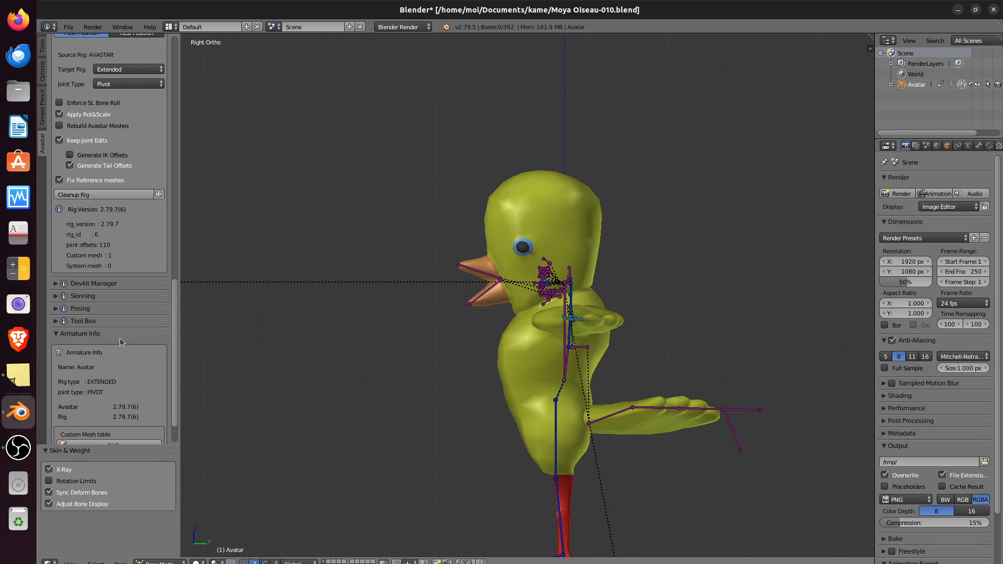
{"action": "scroll", "coordinate": [120, 337], "scroll_direction": "up", "scroll_amount": 8}
{"action": "scroll", "coordinate": [120, 337], "scroll_direction": "up", "scroll_amount": 10}
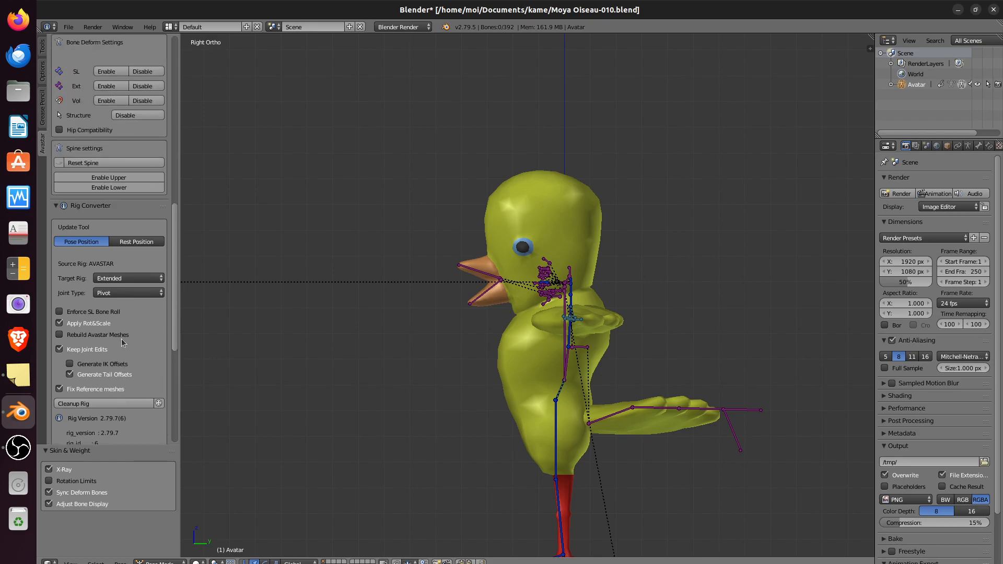
{"action": "scroll", "coordinate": [121, 340], "scroll_direction": "up", "scroll_amount": 14}
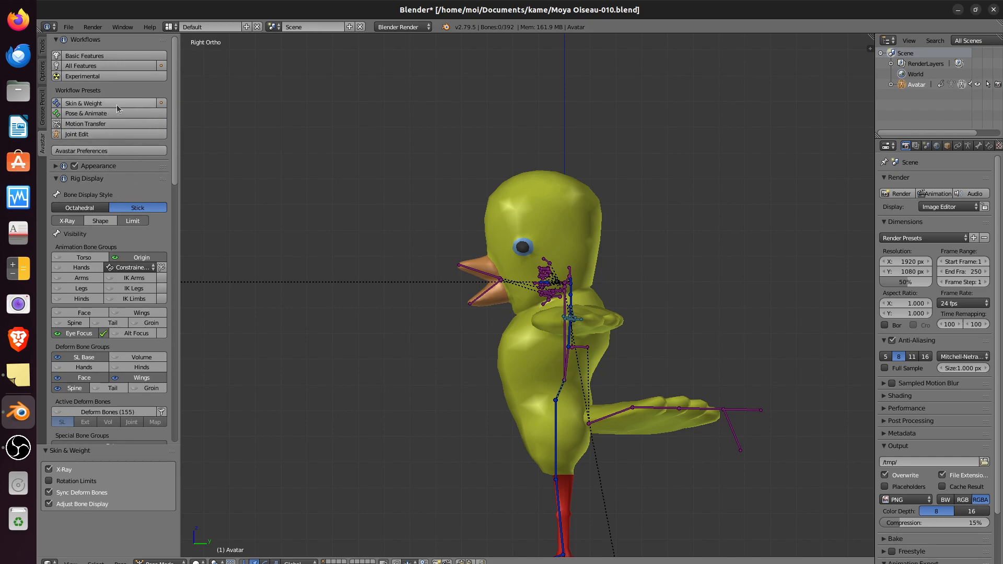
Step: Apply the Skin & Weight preset to the bird mesh and paint mFaceLipUpperCenter weight onto the upper beak's tip
{"action": "right_click", "coordinate": [538, 214]}
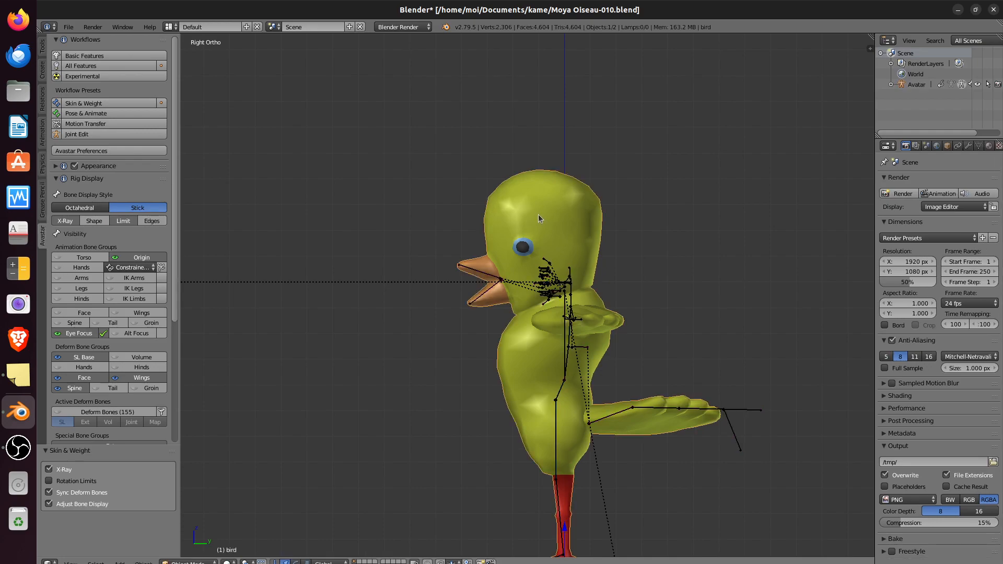
{"action": "left_click", "coordinate": [100, 104]}
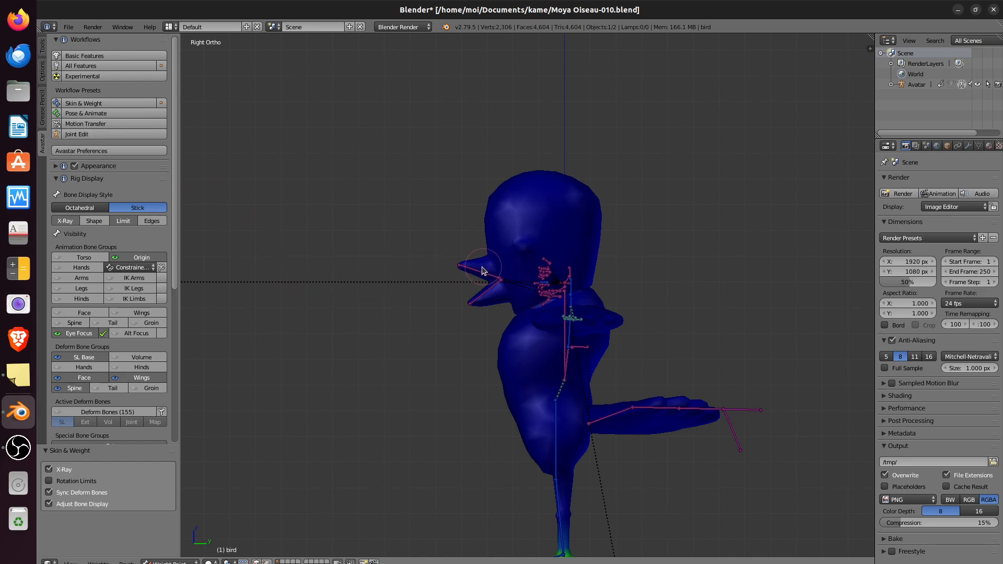
{"action": "scroll", "coordinate": [454, 263], "scroll_direction": "up", "scroll_amount": 4}
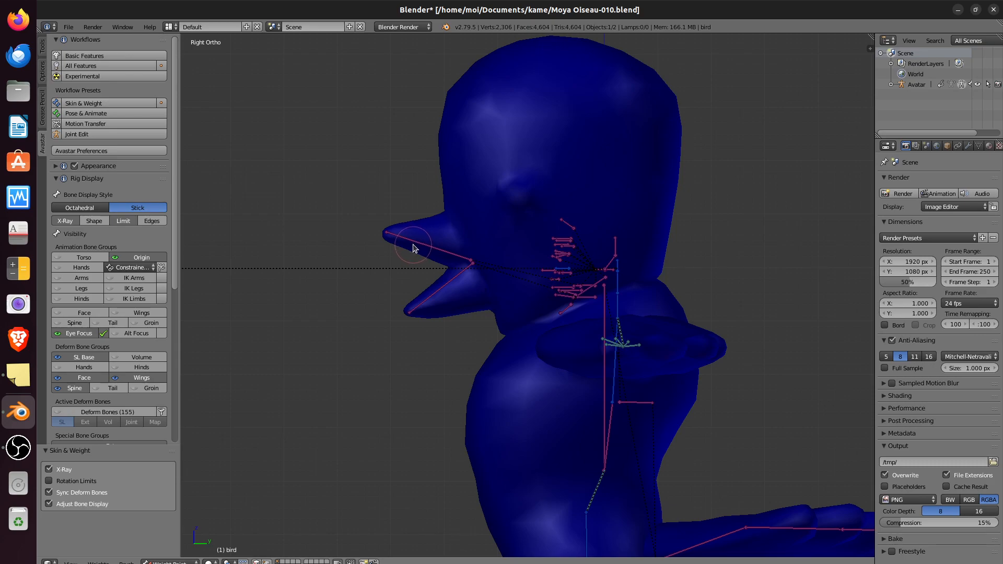
{"action": "right_click", "coordinate": [412, 245]}
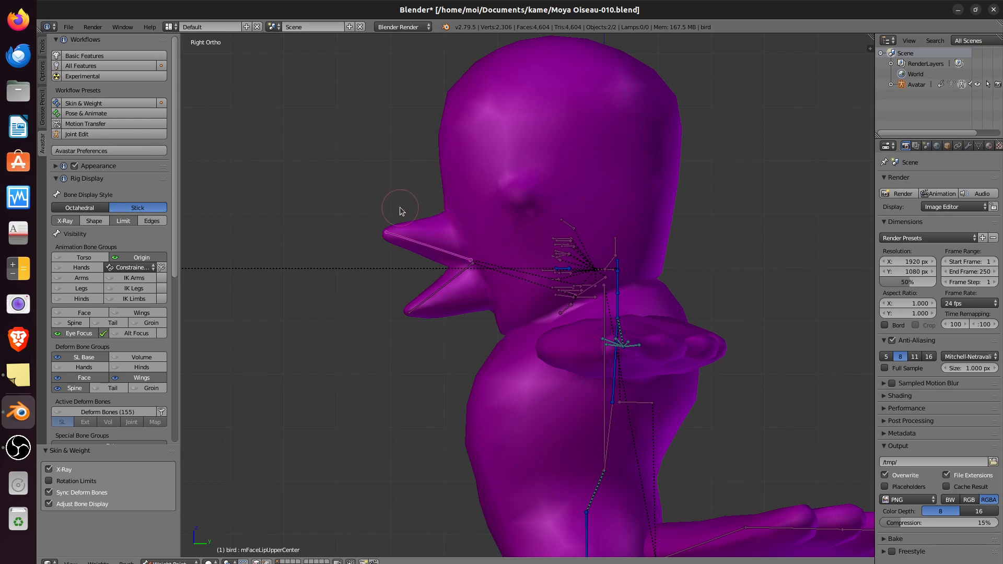
{"action": "mouse_move", "coordinate": [387, 225]}
{"action": "left_mouse_down"}
{"action": "mouse_move", "coordinate": [403, 251]}
{"action": "mouse_move", "coordinate": [413, 248]}
{"action": "mouse_move", "coordinate": [406, 284]}
{"action": "mouse_move", "coordinate": [422, 235]}
{"action": "left_mouse_up"}
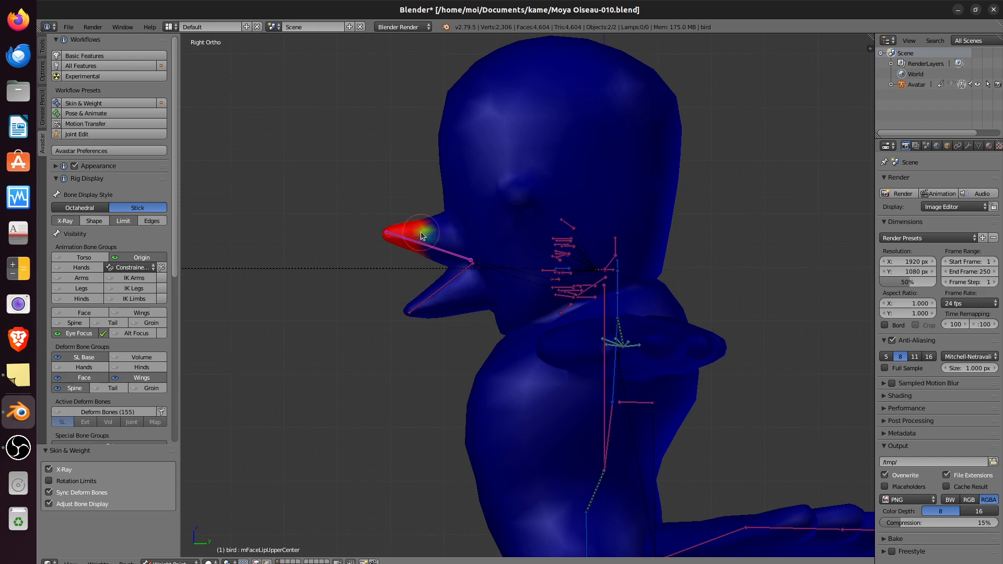
Step: Rotate the mFaceLipUpperCenter bone about -33.9° and paint more of its weight on the upper beak, including the opposite side
{"action": "key", "text": "r"}
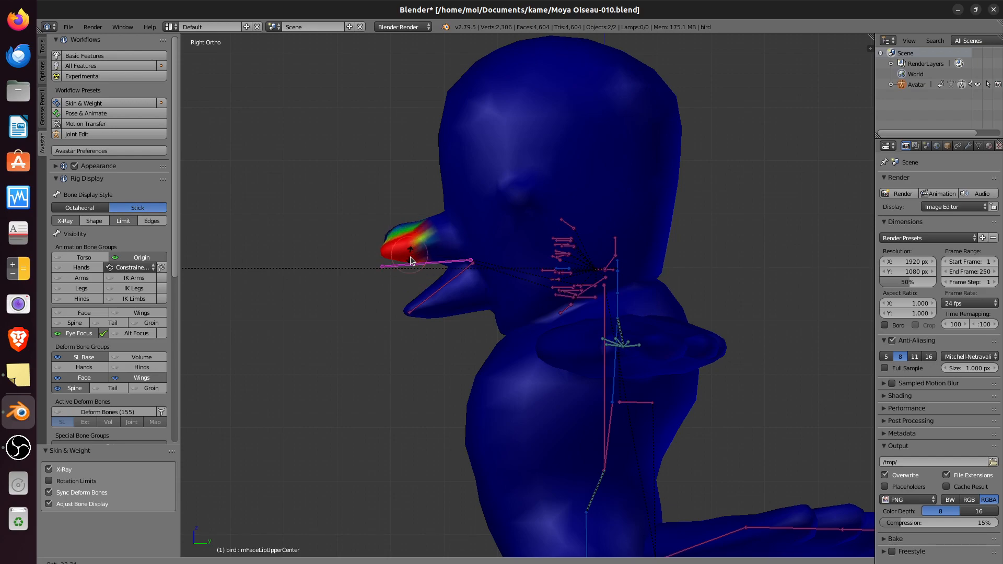
{"action": "left_click", "coordinate": [391, 253]}
{"action": "mouse_move", "coordinate": [389, 256]}
{"action": "left_mouse_down"}
{"action": "mouse_move", "coordinate": [390, 241]}
{"action": "mouse_move", "coordinate": [385, 253]}
{"action": "mouse_move", "coordinate": [427, 230]}
{"action": "mouse_move", "coordinate": [425, 255]}
{"action": "mouse_move", "coordinate": [441, 253]}
{"action": "mouse_move", "coordinate": [438, 262]}
{"action": "mouse_move", "coordinate": [388, 258]}
{"action": "left_mouse_up"}
{"action": "middle_click_drag", "start_coordinate": [349, 287], "coordinate": [642, 240]}
{"action": "mouse_move", "coordinate": [642, 239]}
{"action": "left_mouse_down"}
{"action": "mouse_move", "coordinate": [648, 225]}
{"action": "mouse_move", "coordinate": [634, 238]}
{"action": "mouse_move", "coordinate": [630, 230]}
{"action": "mouse_move", "coordinate": [698, 214]}
{"action": "mouse_move", "coordinate": [707, 197]}
{"action": "mouse_move", "coordinate": [679, 201]}
{"action": "mouse_move", "coordinate": [656, 184]}
{"action": "mouse_move", "coordinate": [701, 206]}
{"action": "mouse_move", "coordinate": [674, 211]}
{"action": "mouse_move", "coordinate": [700, 224]}
{"action": "mouse_move", "coordinate": [658, 204]}
{"action": "mouse_move", "coordinate": [705, 210]}
{"action": "left_mouse_up"}
{"action": "scroll", "coordinate": [651, 233], "scroll_direction": "up", "scroll_amount": 2}
{"action": "mouse_move", "coordinate": [705, 209]}
{"action": "middle_mouse_down"}
{"action": "mouse_move", "coordinate": [677, 230]}
{"action": "mouse_move", "coordinate": [710, 225]}
{"action": "middle_mouse_up"}
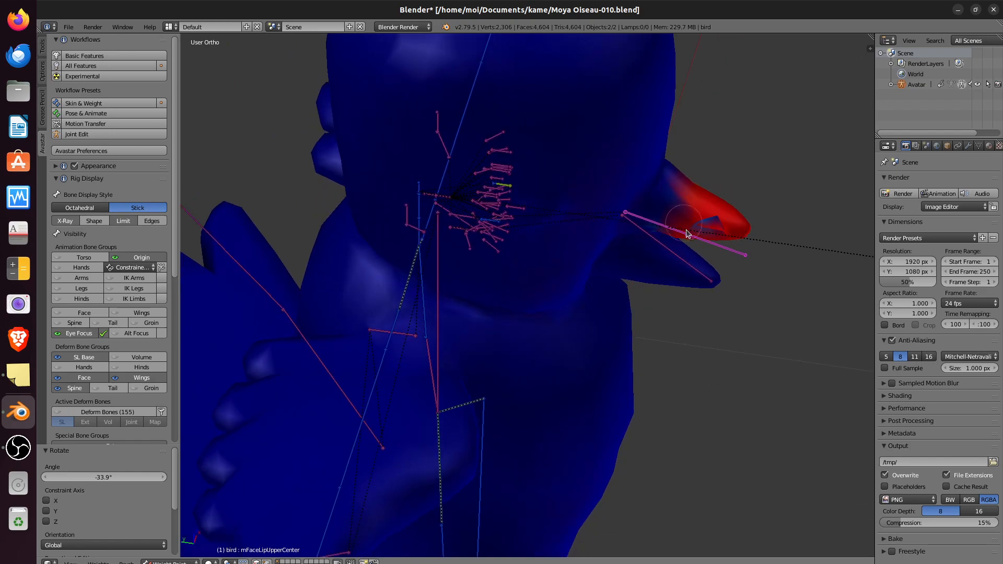
Step: Paint mFaceLipUpperCenter weight over the unweighted patch on the upper beak's side, switching on vertex selection masking for the bird mesh
{"action": "middle_click_drag", "start_coordinate": [745, 230], "coordinate": [752, 206]}
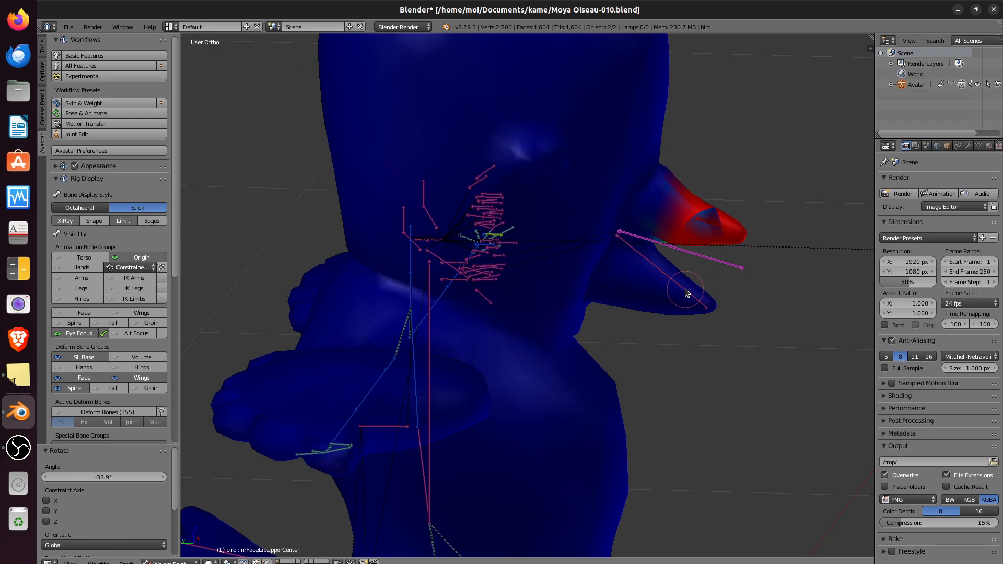
{"action": "right_click", "coordinate": [686, 293]}
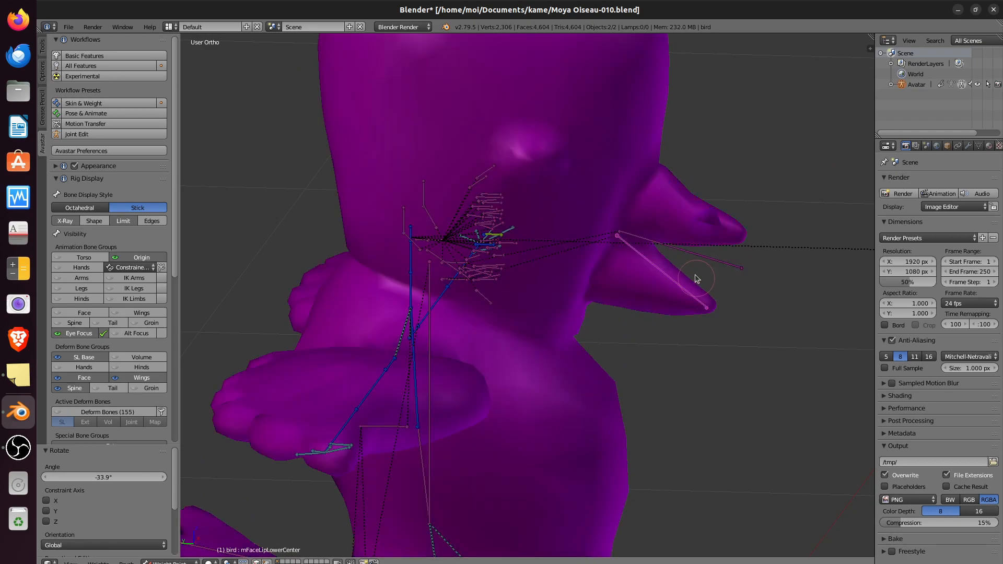
{"action": "right_click", "coordinate": [692, 255]}
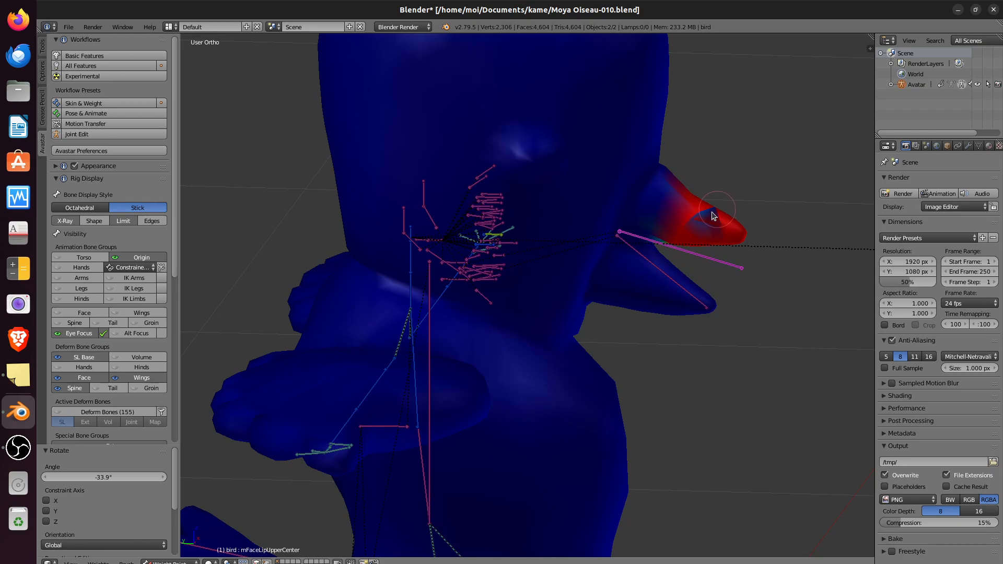
{"action": "left_click_drag", "start_coordinate": [709, 210], "coordinate": [713, 225]}
{"action": "left_click", "coordinate": [257, 562]}
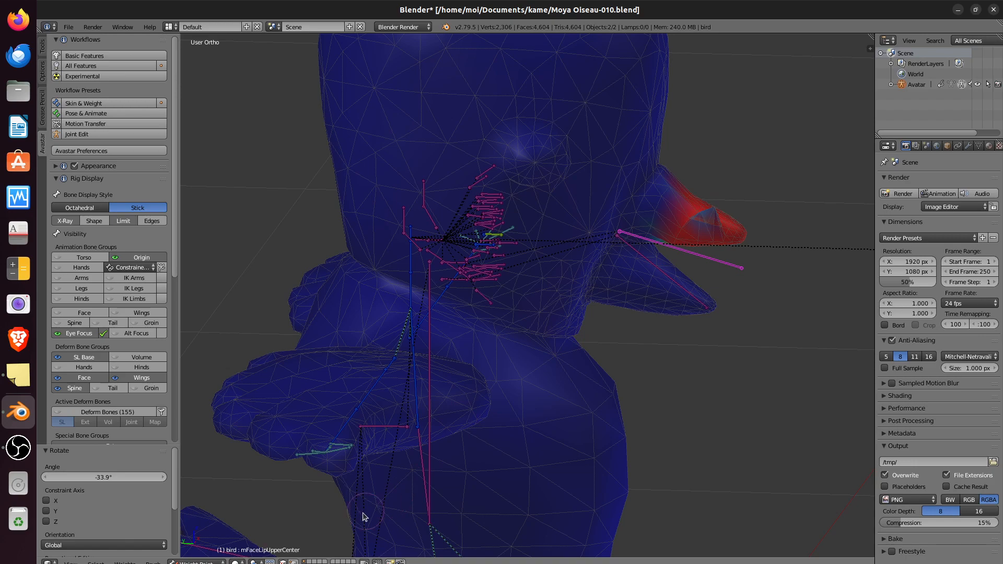
{"action": "left_click", "coordinate": [293, 562]}
{"action": "mouse_move", "coordinate": [722, 206]}
{"action": "left_mouse_down"}
{"action": "mouse_move", "coordinate": [712, 215]}
{"action": "mouse_move", "coordinate": [727, 239]}
{"action": "left_mouse_up"}
Step: Rotate the mFaceLipUpperCenter bone about -27.9° and a further -19.3° in the left view to raise the upper beak
{"action": "middle_click_drag", "start_coordinate": [757, 236], "coordinate": [340, 256]}
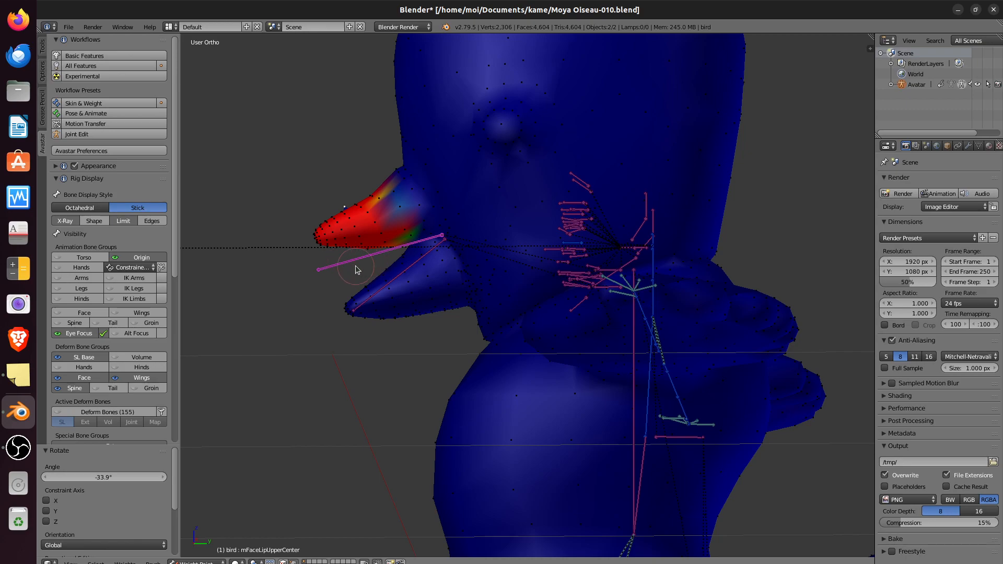
{"action": "key", "text": "ctrl+KP_3"}
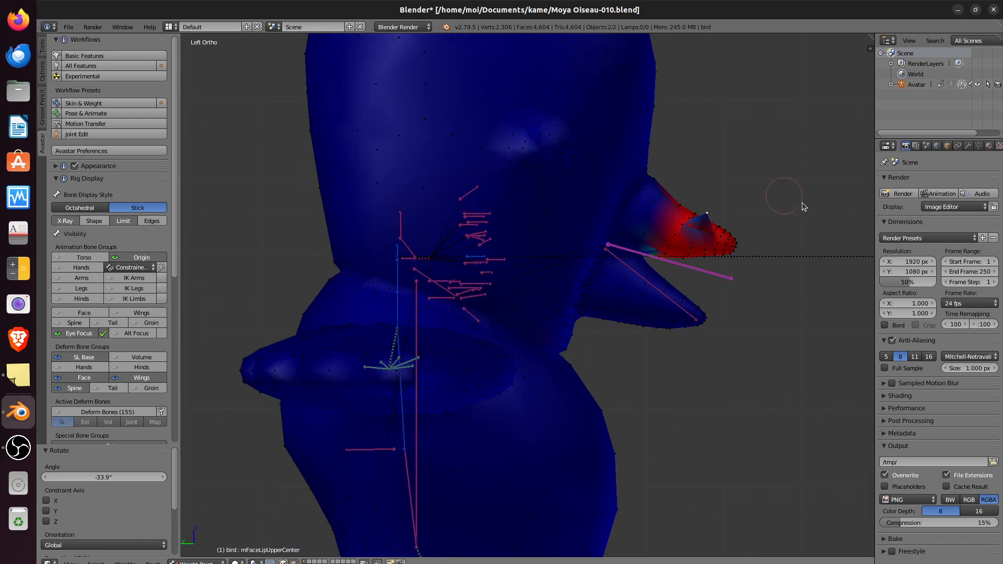
{"action": "key", "text": "r"}
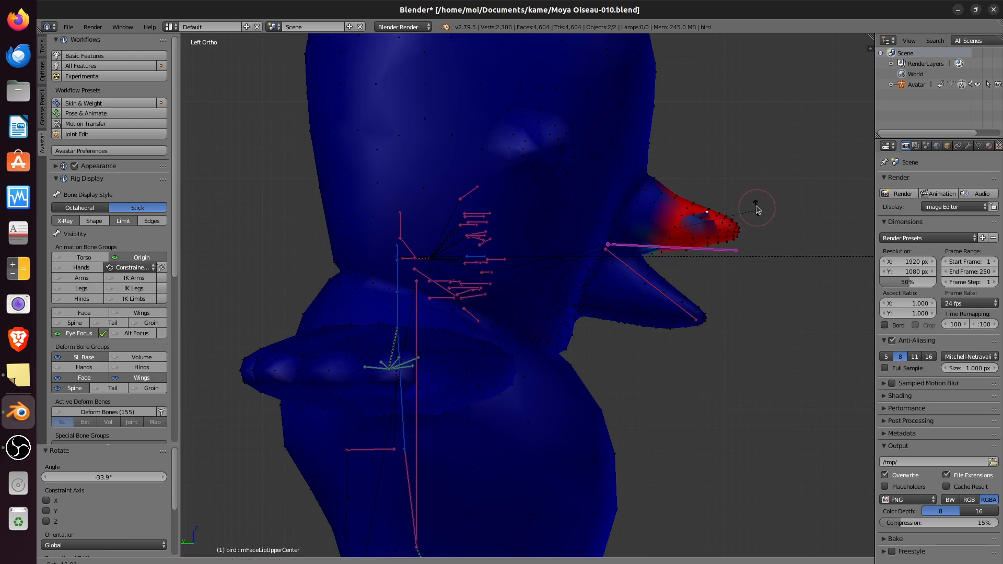
{"action": "left_click", "coordinate": [748, 169]}
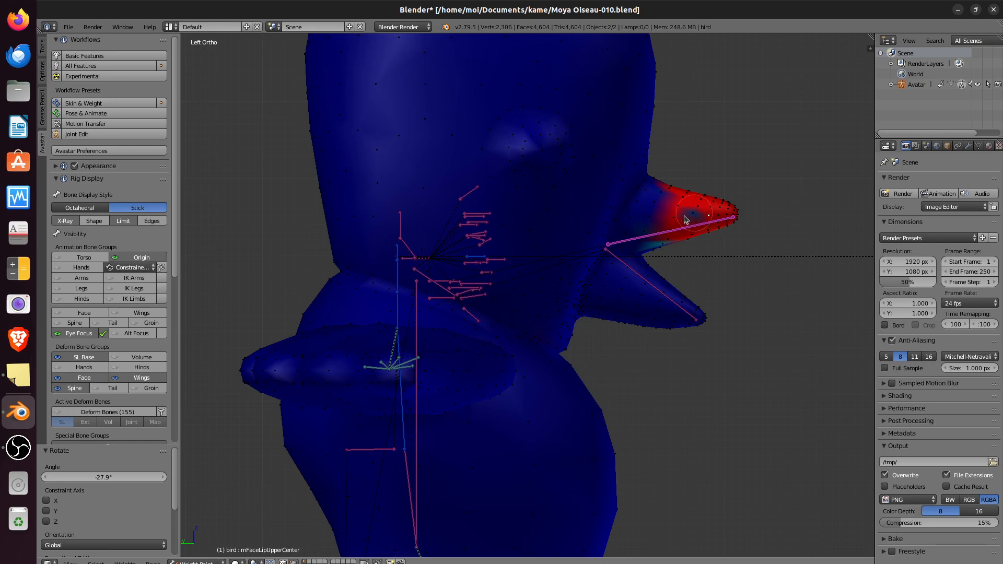
{"action": "key", "text": "r"}
{"action": "left_click", "coordinate": [741, 172]}
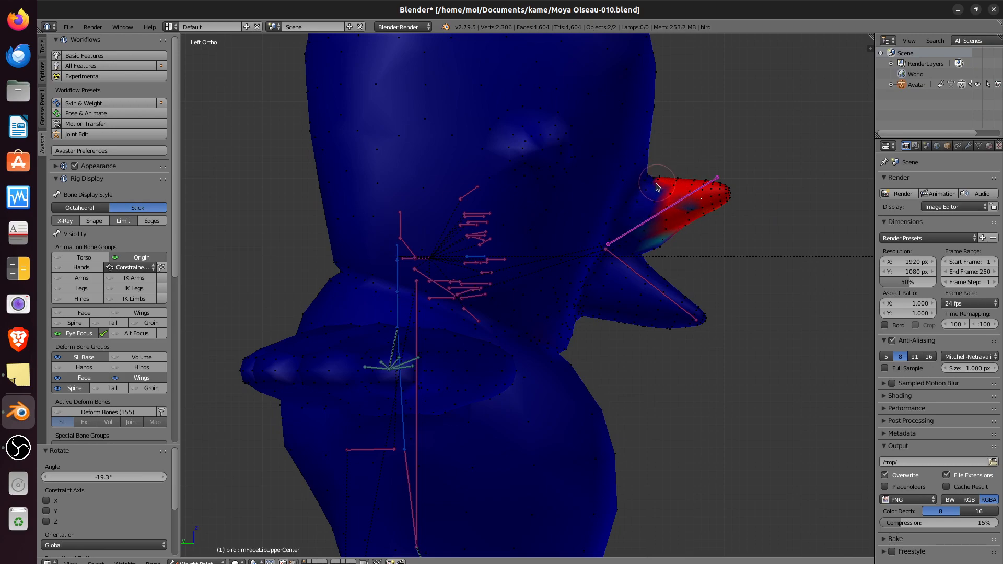
Step: Try rotating the mFaceLipUpperCenter bone in the left view to test how the painted upper beak deforms
{"action": "left_click_drag", "start_coordinate": [663, 247], "coordinate": [700, 211]}
{"action": "scroll", "coordinate": [759, 220], "scroll_direction": "up", "scroll_amount": 2}
{"action": "middle_click_drag", "start_coordinate": [768, 218], "coordinate": [638, 263], "text": "shift"}
{"action": "key", "text": "r"}
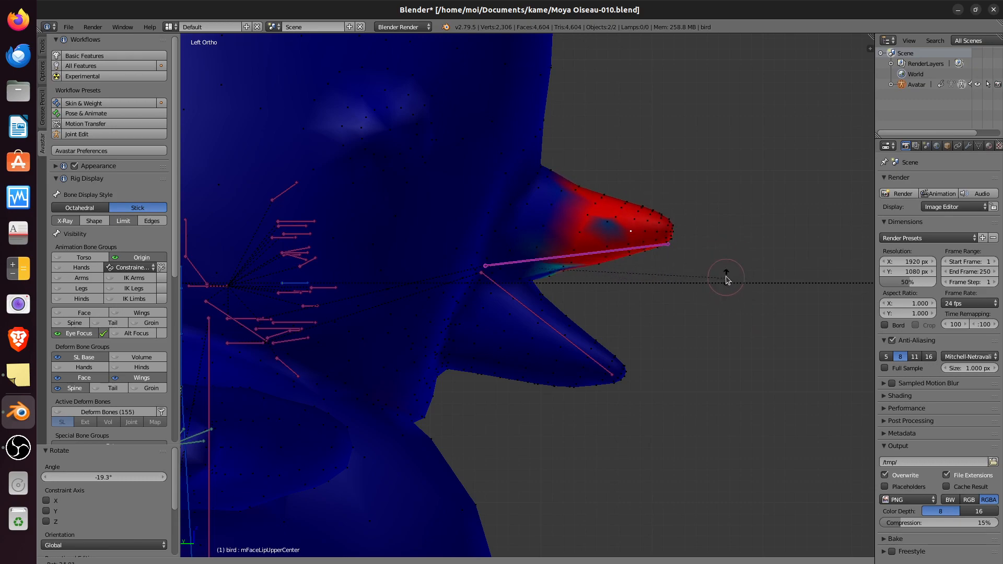
{"action": "right_click", "coordinate": [725, 276]}
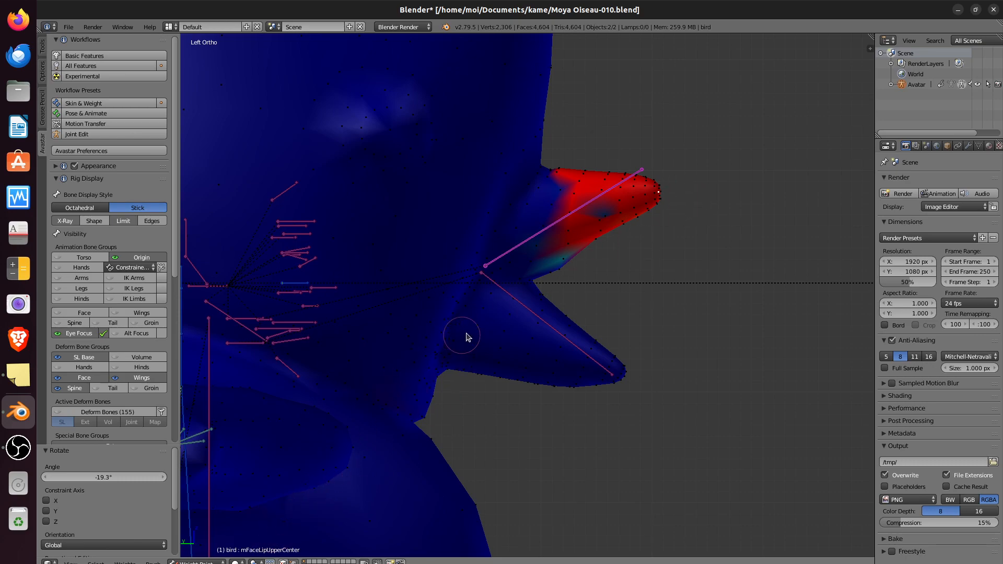
Step: Switch the bird mesh to Edit Mode, select the face at the upper beak's tip and grow the selection six times
{"action": "scroll", "coordinate": [717, 280], "scroll_direction": "down", "scroll_amount": 5}
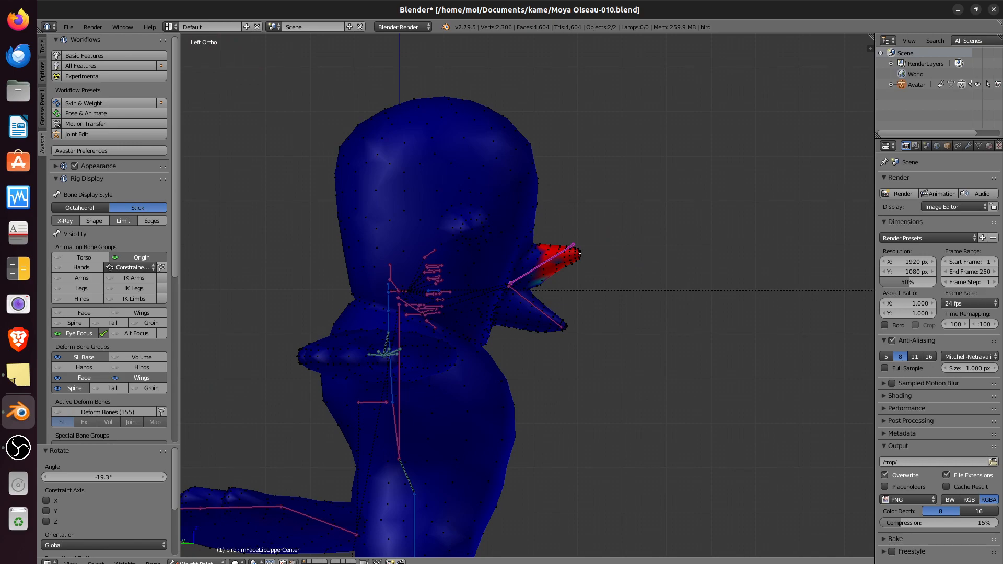
{"action": "left_click", "coordinate": [196, 562]}
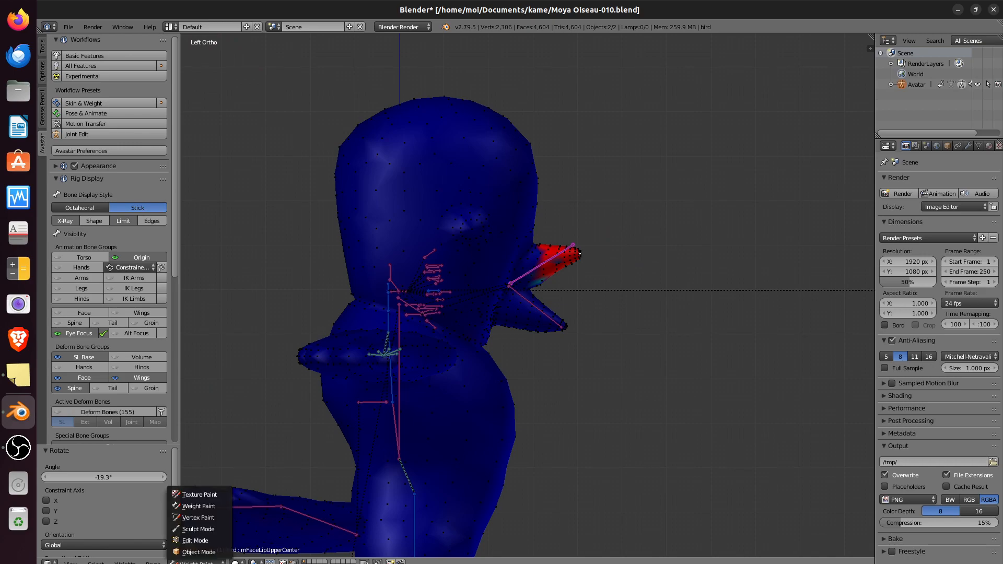
{"action": "left_click", "coordinate": [196, 541]}
{"action": "scroll", "coordinate": [605, 262], "scroll_direction": "up", "scroll_amount": 5}
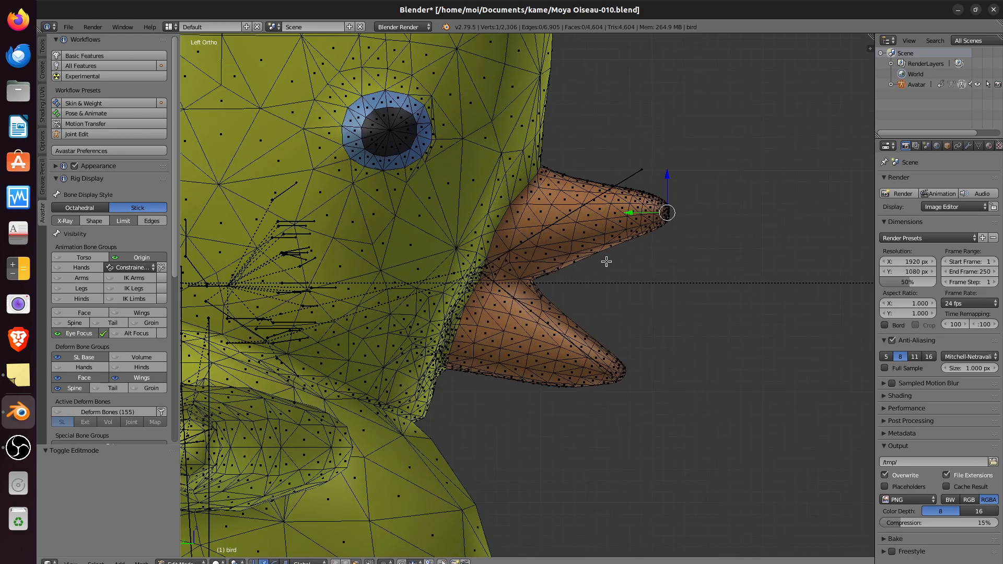
{"action": "right_click", "coordinate": [666, 212]}
{"action": "middle_click_drag", "start_coordinate": [682, 269], "coordinate": [647, 260]}
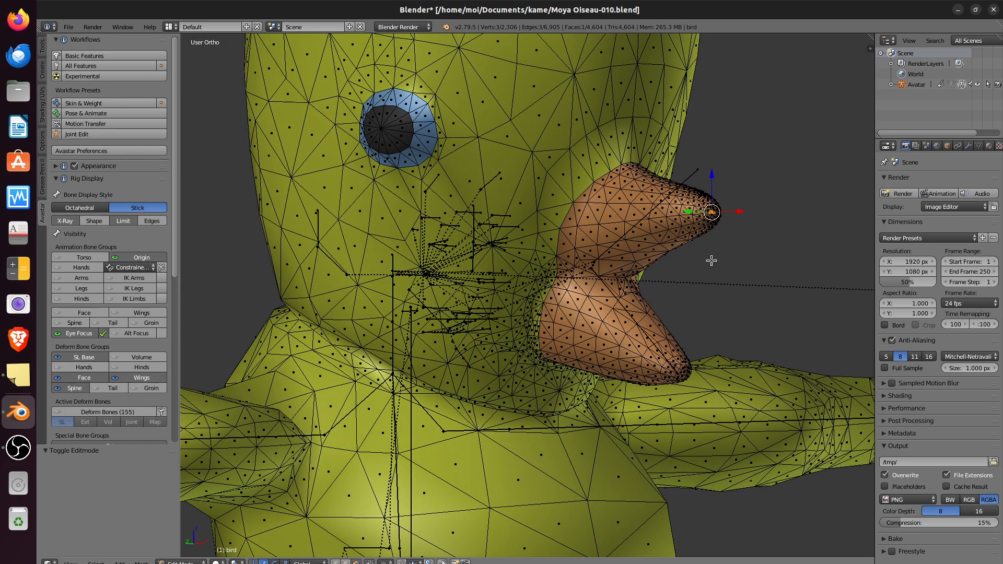
{"action": "key", "text": "ctrl+KP_Add"}
{"action": "key", "text": "ctrl+KP_Add"}
{"action": "key", "text": "ctrl+KP_Add"}
{"action": "key", "text": "ctrl+KP_Add"}
{"action": "key", "text": "ctrl+KP_Add"}
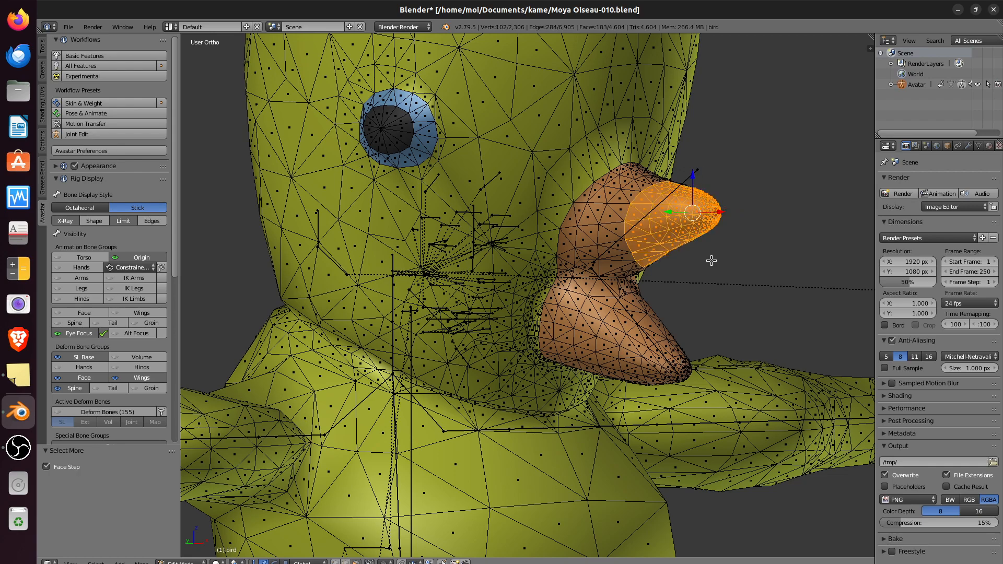
{"action": "key", "text": "ctrl+KP_Add"}
Step: Extend the selection with Circle Select over the rear faces on one side of the upper beak
{"action": "middle_click_drag", "start_coordinate": [742, 240], "coordinate": [607, 250]}
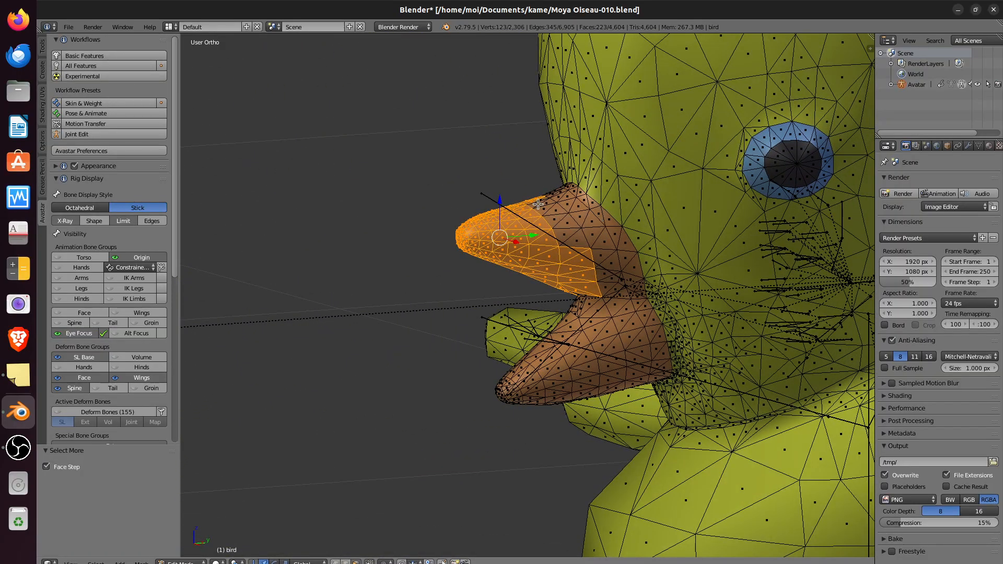
{"action": "key", "text": "c"}
{"action": "mouse_move", "coordinate": [538, 205]}
{"action": "left_mouse_down"}
{"action": "mouse_move", "coordinate": [564, 236]}
{"action": "mouse_move", "coordinate": [551, 197]}
{"action": "mouse_move", "coordinate": [595, 274]}
{"action": "left_mouse_up"}
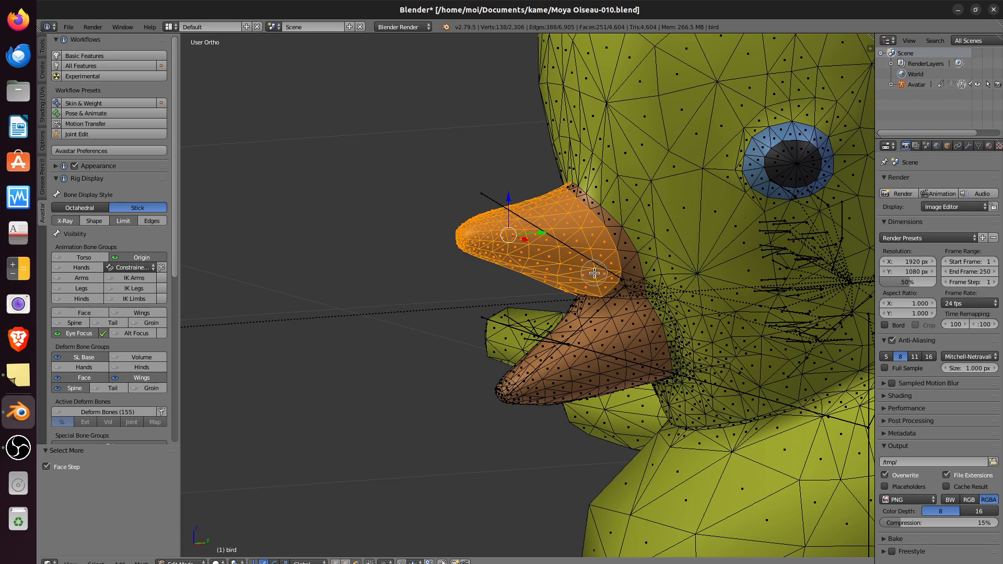
{"action": "mouse_move", "coordinate": [536, 249]}
{"action": "middle_mouse_down"}
{"action": "mouse_move", "coordinate": [548, 240]}
{"action": "mouse_move", "coordinate": [564, 250]}
{"action": "middle_mouse_up"}
{"action": "left_click_drag", "start_coordinate": [564, 249], "coordinate": [541, 238]}
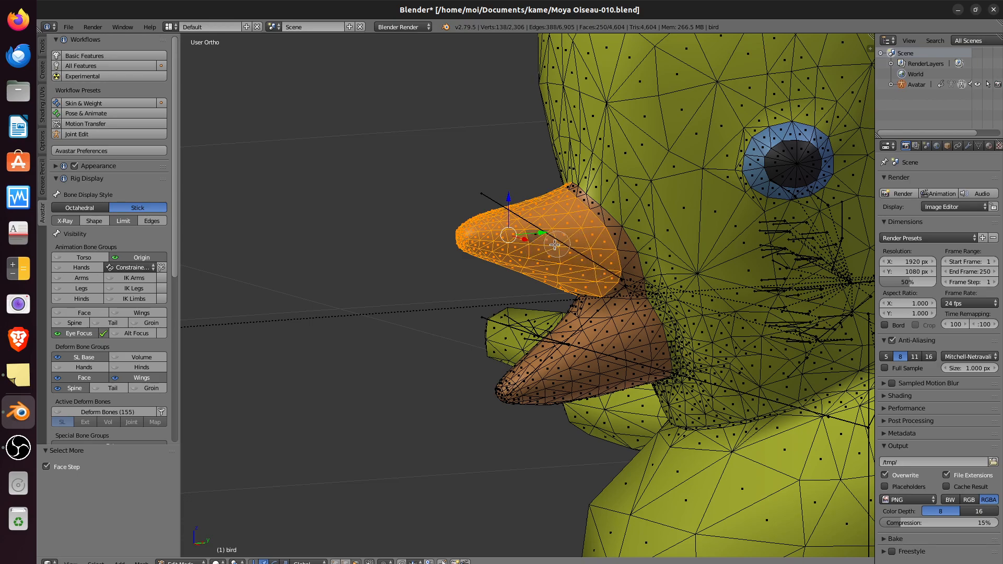
{"action": "key", "text": "Escape"}
Step: Circle-select the remaining faces on the opposite side of the upper beak, up to where it meets the head
{"action": "middle_click_drag", "start_coordinate": [468, 277], "coordinate": [622, 280]}
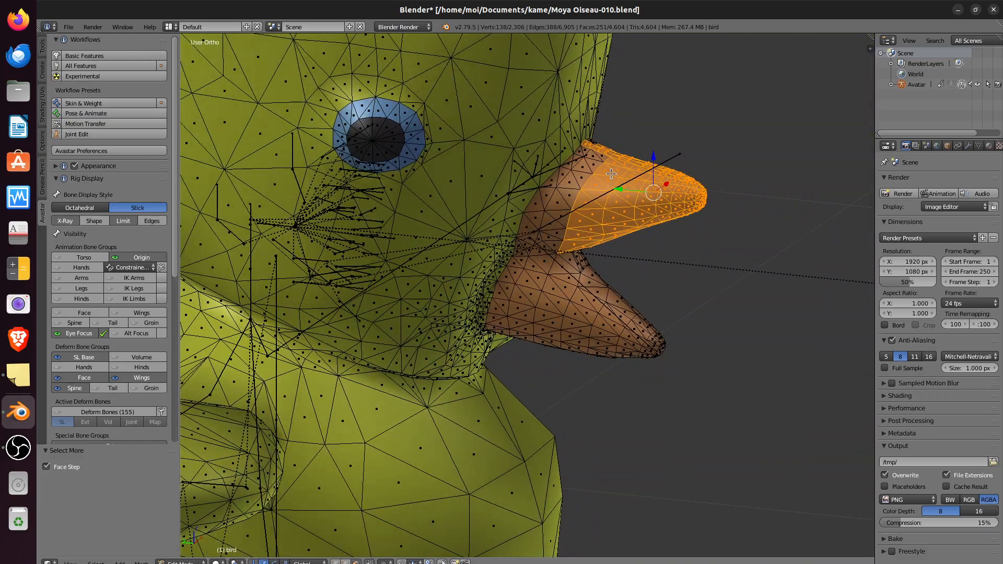
{"action": "key", "text": "c"}
{"action": "mouse_move", "coordinate": [612, 160]}
{"action": "left_mouse_down"}
{"action": "mouse_move", "coordinate": [573, 203]}
{"action": "mouse_move", "coordinate": [564, 235]}
{"action": "mouse_move", "coordinate": [545, 242]}
{"action": "left_mouse_up"}
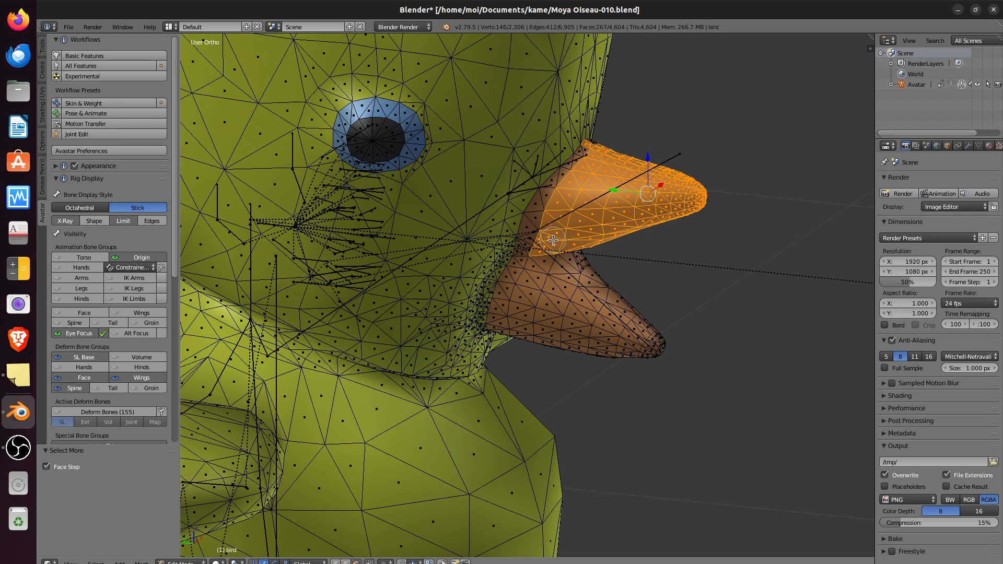
{"action": "mouse_move", "coordinate": [608, 148]}
{"action": "left_mouse_down"}
{"action": "mouse_move", "coordinate": [572, 170]}
{"action": "mouse_move", "coordinate": [538, 237]}
{"action": "left_mouse_up"}
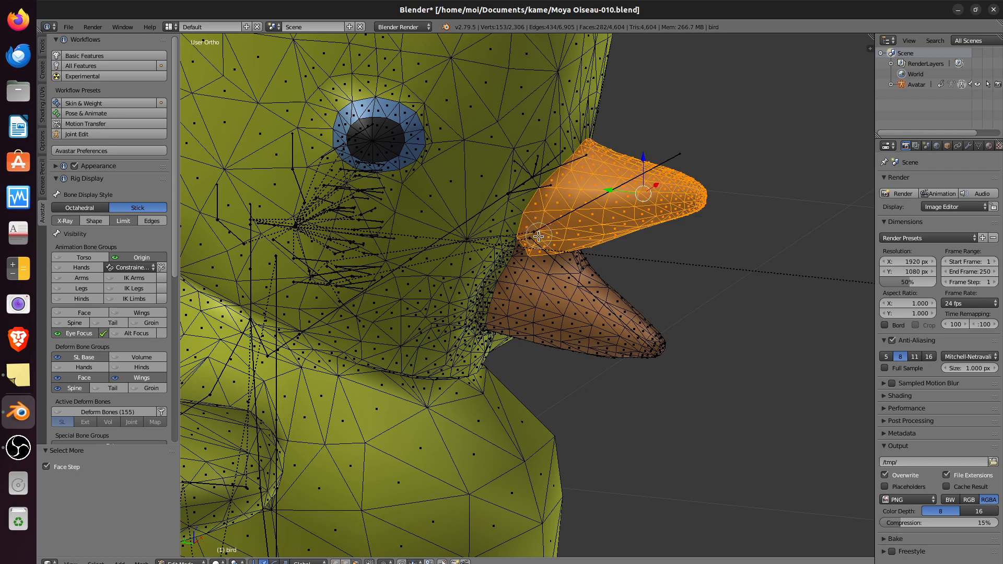
{"action": "right_click", "coordinate": [707, 261]}
Step: Return to the first side and circle-select the last strip of faces along the upper beak's base
{"action": "middle_click_drag", "start_coordinate": [729, 261], "coordinate": [547, 238]}
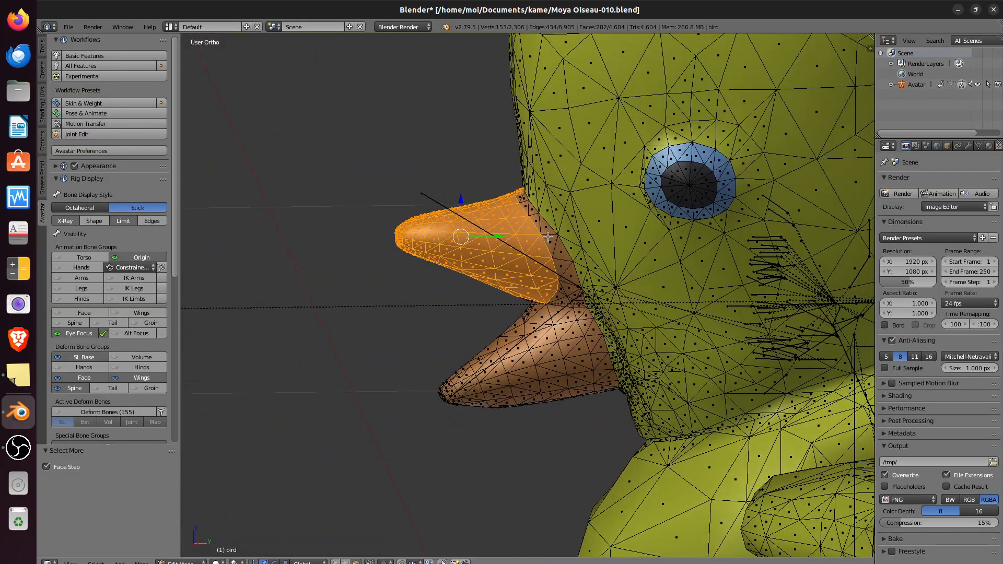
{"action": "key", "text": "c"}
{"action": "left_click", "coordinate": [512, 201]}
{"action": "left_click_drag", "start_coordinate": [512, 201], "coordinate": [558, 284]}
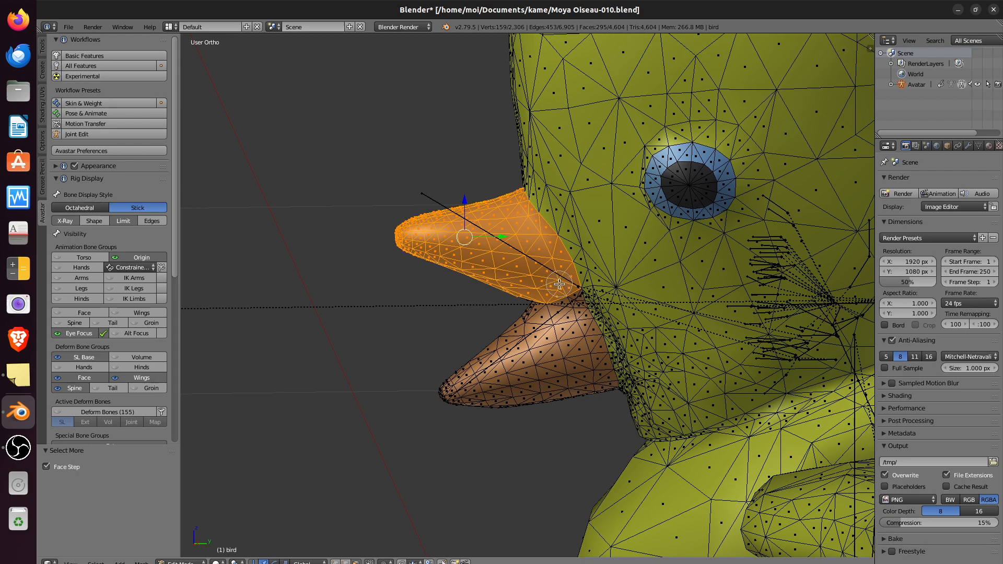
{"action": "right_click", "coordinate": [420, 298]}
Step: Show the 3D view's properties region, switch to vertex selection mode and look through its settings
{"action": "key", "text": "n"}
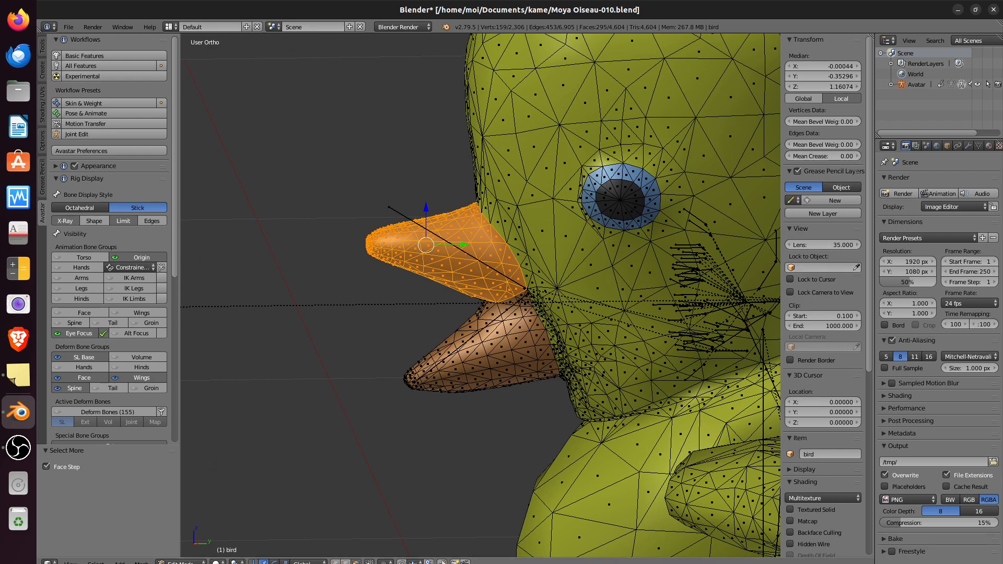
{"action": "left_click", "coordinate": [217, 562]}
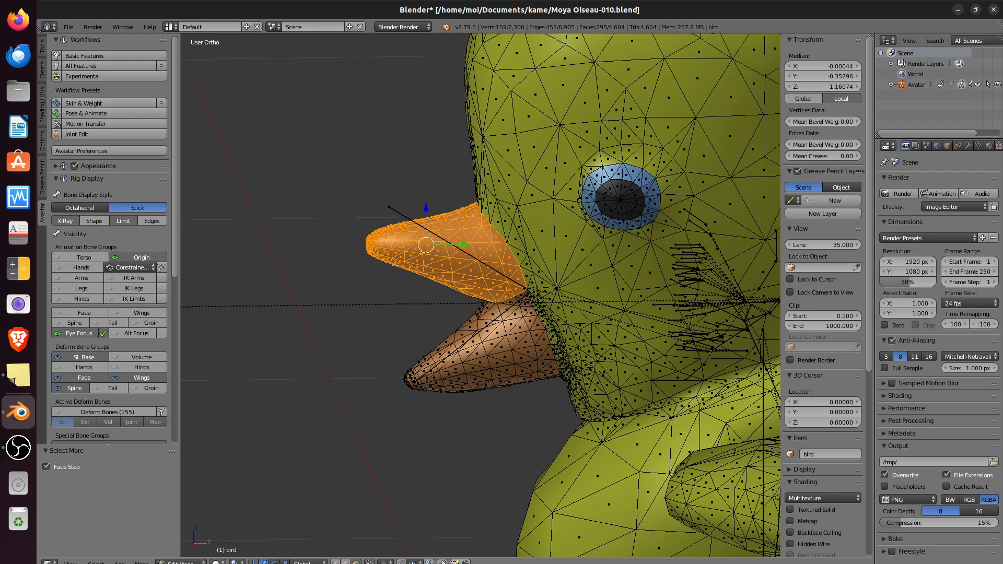
{"action": "left_click", "coordinate": [215, 562]}
{"action": "left_click", "coordinate": [335, 562]}
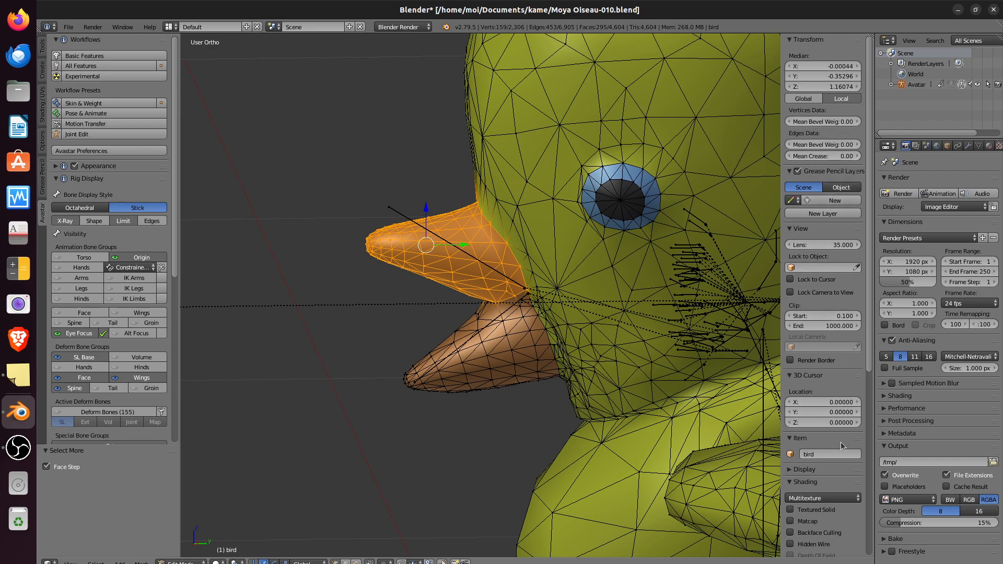
{"action": "scroll", "coordinate": [842, 445], "scroll_direction": "down", "scroll_amount": 2}
{"action": "scroll", "coordinate": [842, 447], "scroll_direction": "down", "scroll_amount": 10}
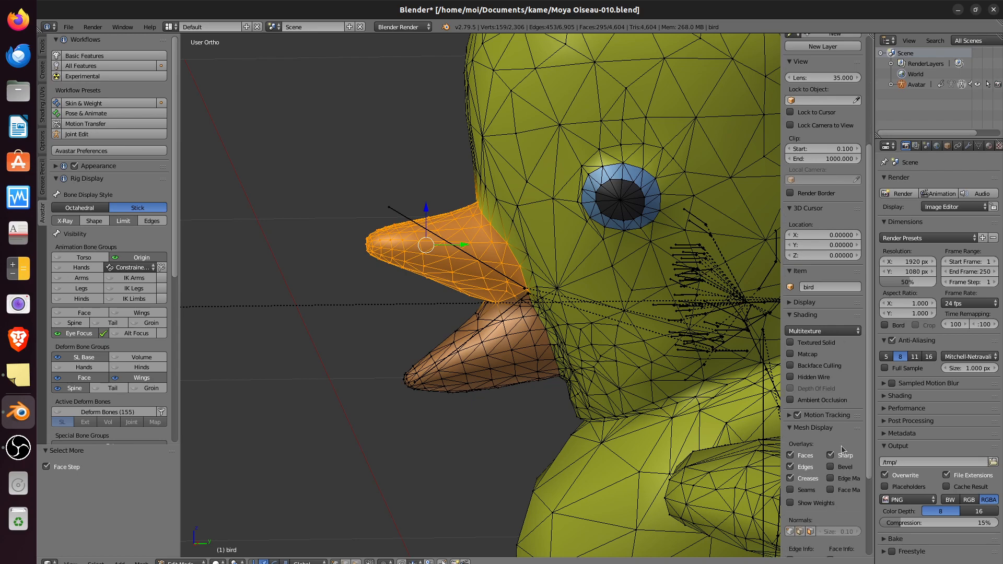
{"action": "scroll", "coordinate": [842, 450], "scroll_direction": "up", "scroll_amount": 12}
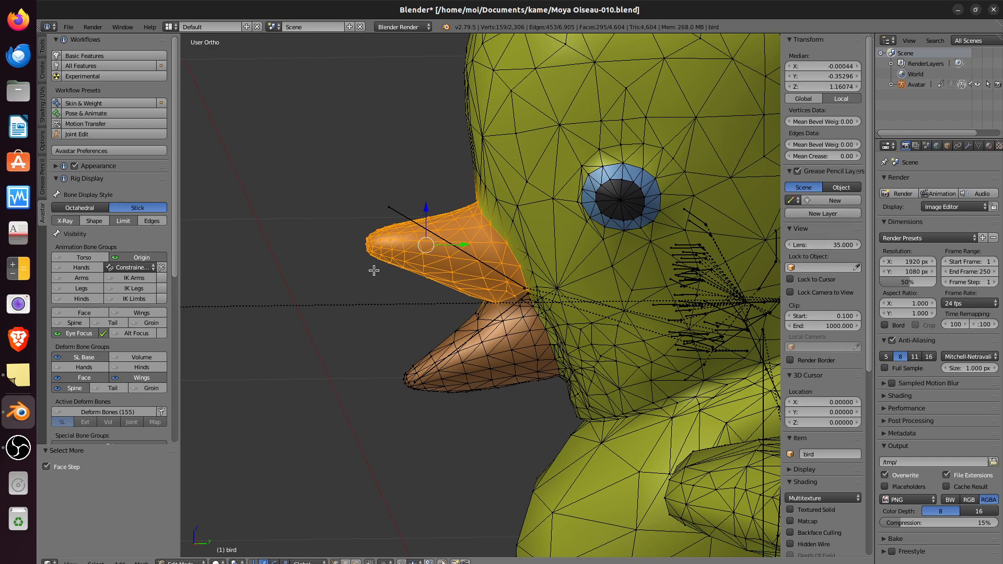
Step: Remove the selected upper beak vertices from all vertex groups of the bird mesh
{"action": "left_click_drag", "start_coordinate": [174, 244], "coordinate": [181, 436]}
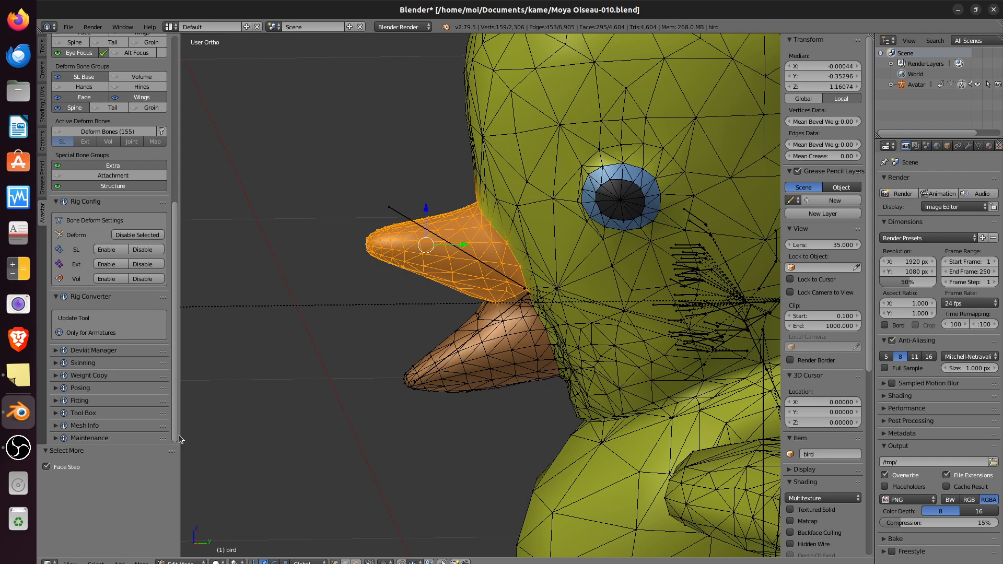
{"action": "left_click_drag", "start_coordinate": [179, 435], "coordinate": [181, 433]}
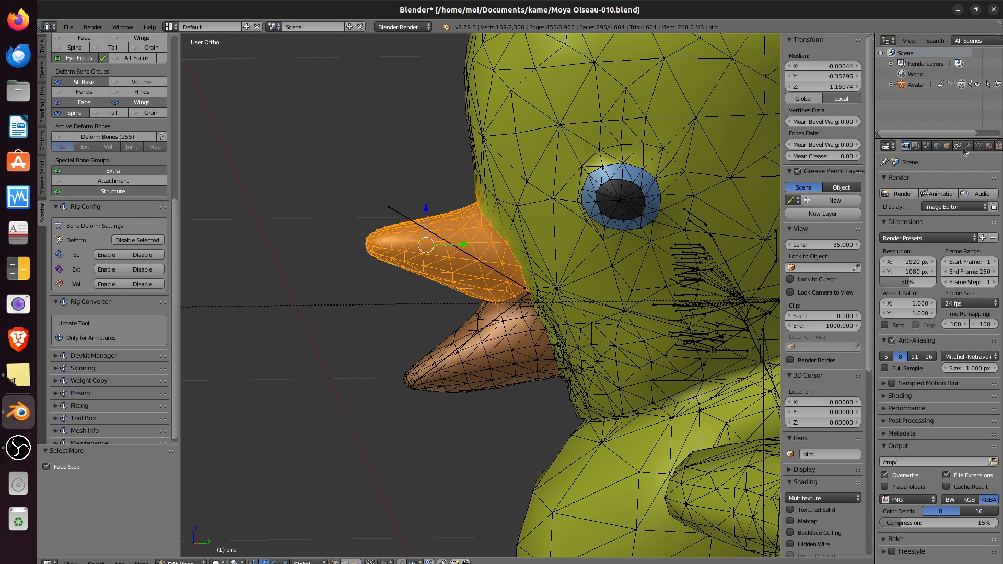
{"action": "left_click", "coordinate": [979, 147]}
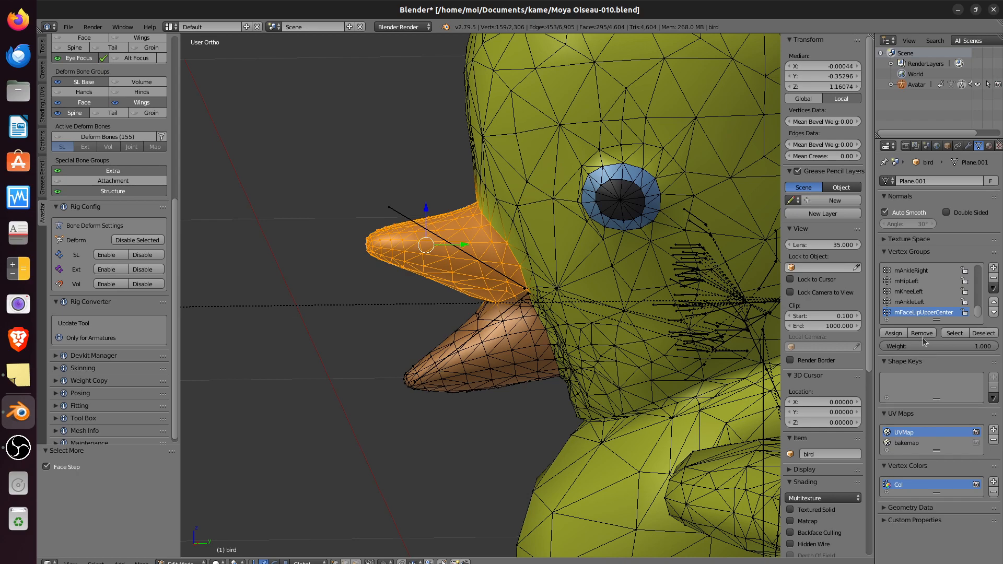
{"action": "left_click", "coordinate": [993, 288]}
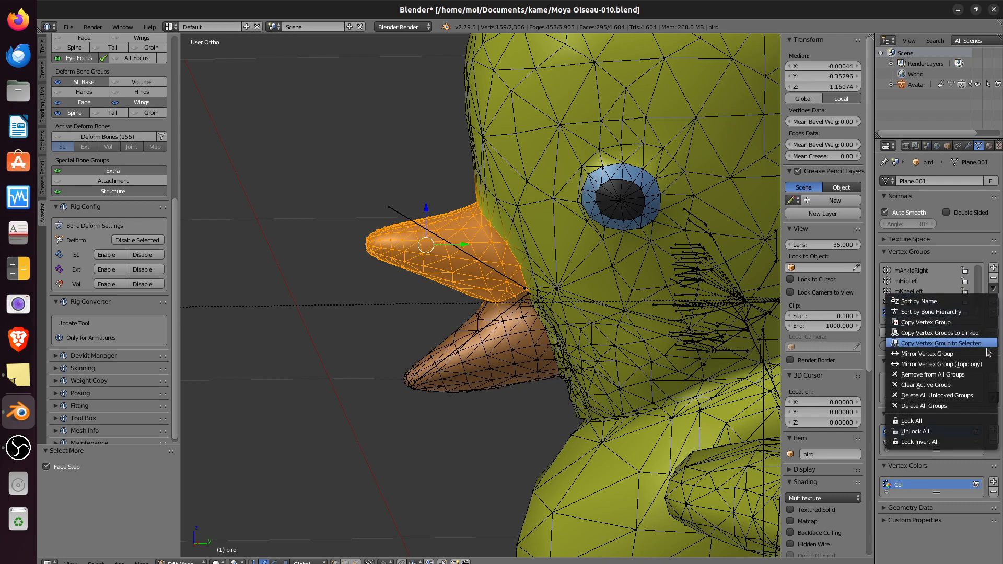
{"action": "left_click", "coordinate": [986, 375]}
{"action": "mouse_move", "coordinate": [414, 322]}
{"action": "middle_mouse_down"}
{"action": "mouse_move", "coordinate": [405, 313]}
{"action": "mouse_move", "coordinate": [496, 325]}
{"action": "mouse_move", "coordinate": [398, 314]}
{"action": "middle_mouse_up"}
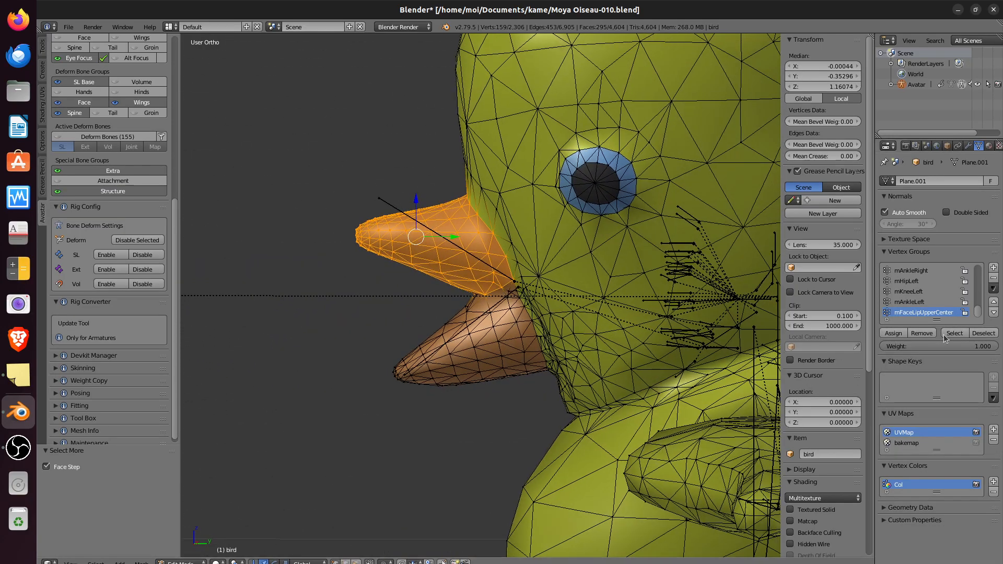
{"action": "left_click", "coordinate": [993, 289]}
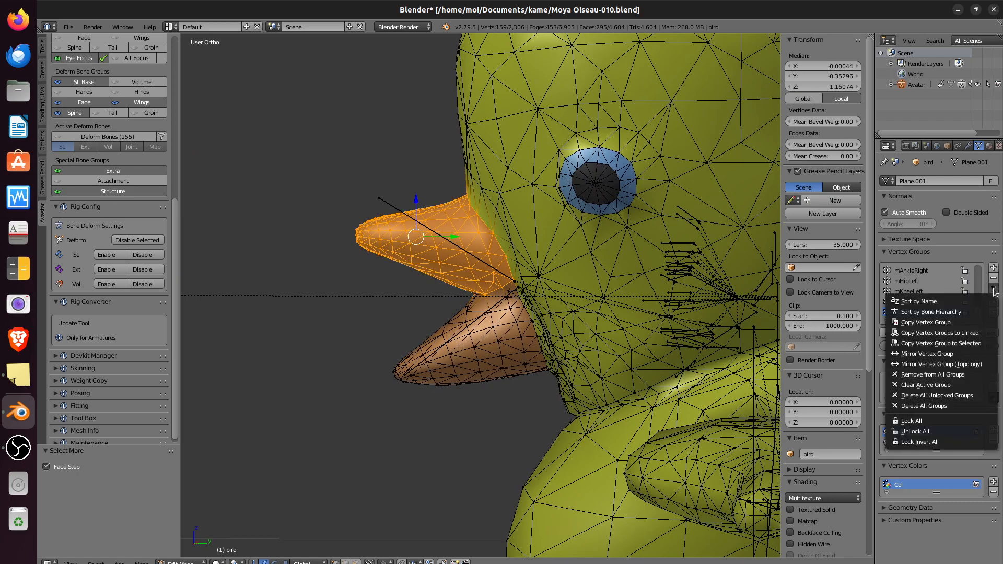
{"action": "left_click", "coordinate": [964, 375]}
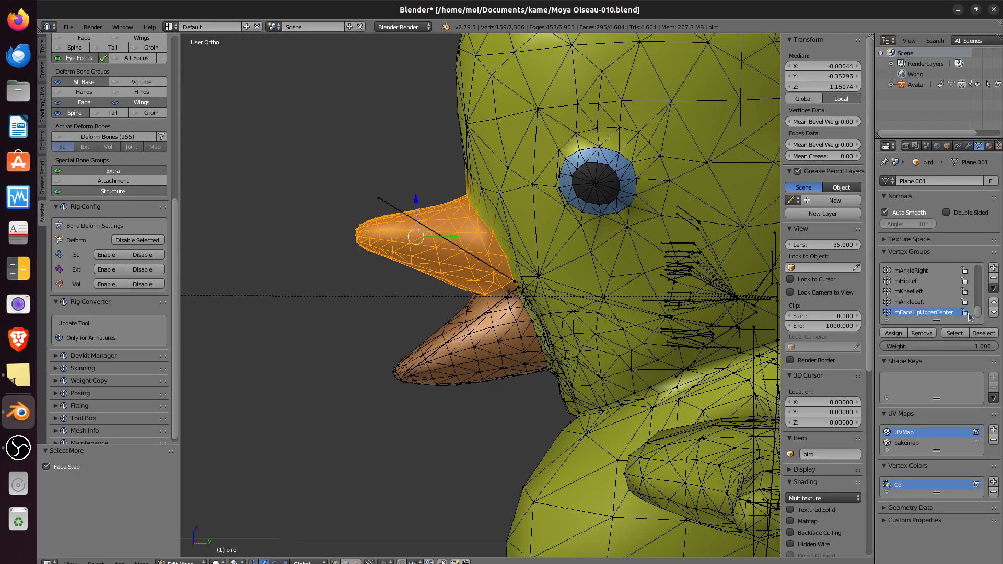
Step: Assign the upper beak vertices to mFaceLipUpperCenter at weight 1.000 and remove the stray vertex on the lower beak from that group
{"action": "left_click", "coordinate": [899, 335]}
{"action": "left_click", "coordinate": [979, 334]}
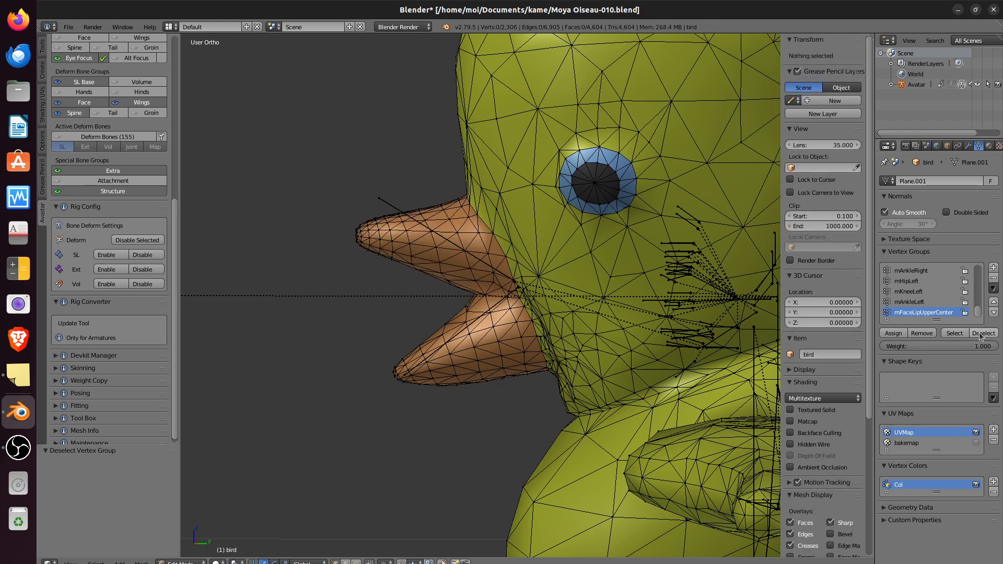
{"action": "left_click", "coordinate": [961, 333]}
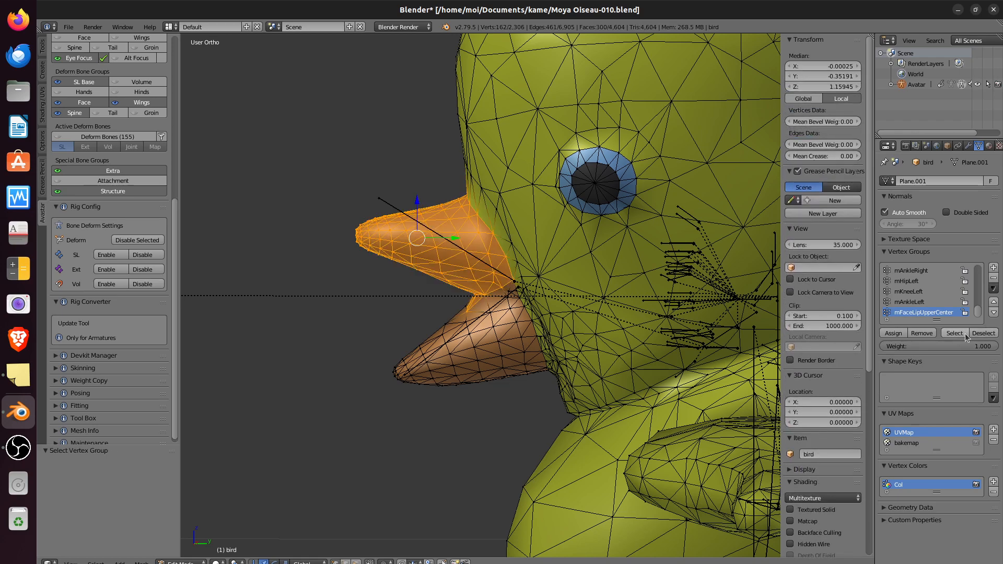
{"action": "right_click", "coordinate": [466, 311]}
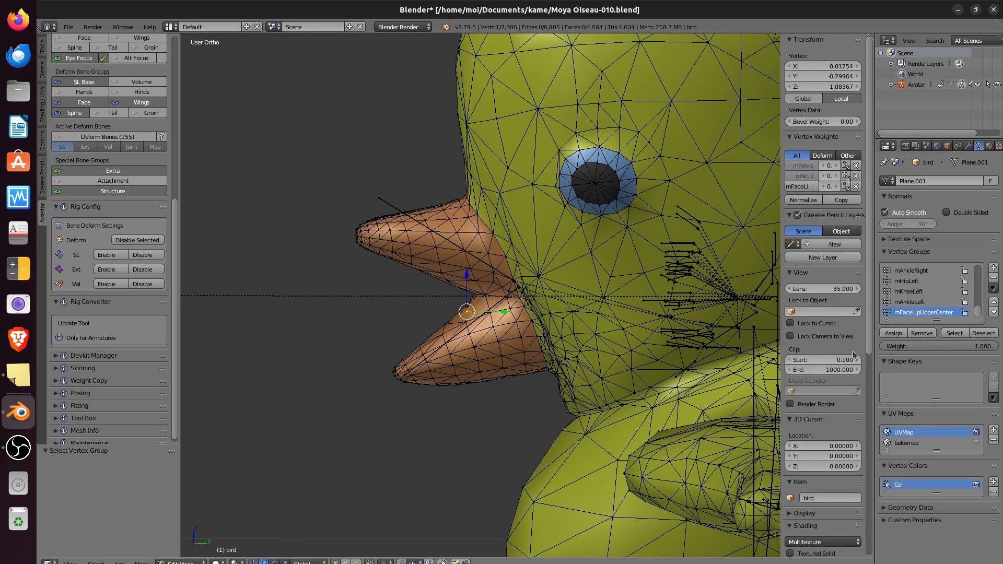
{"action": "left_click", "coordinate": [922, 333]}
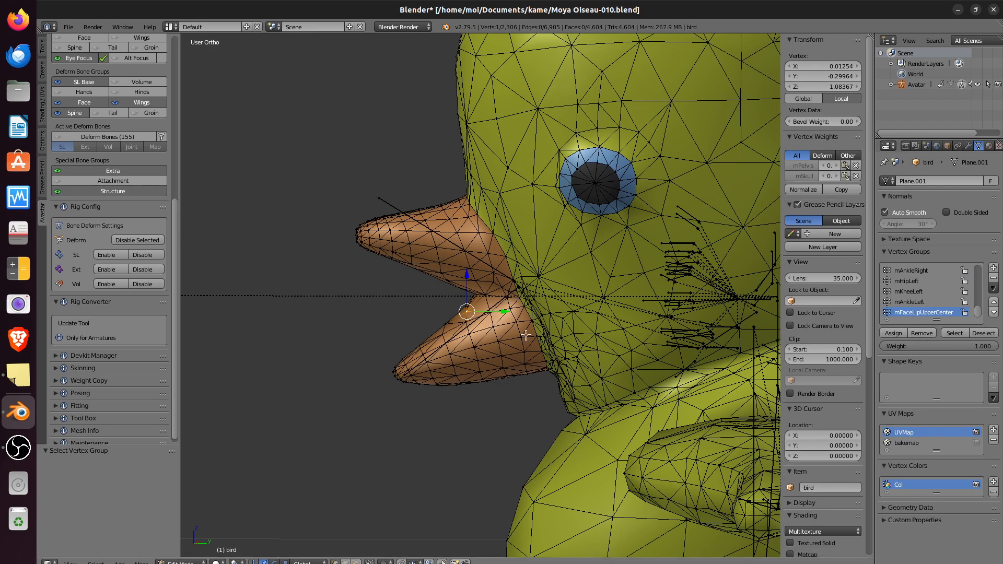
Step: Examine the vertex weights of one vertex near the upper beak's middle and one at its base, widening the properties region
{"action": "right_click", "coordinate": [410, 244]}
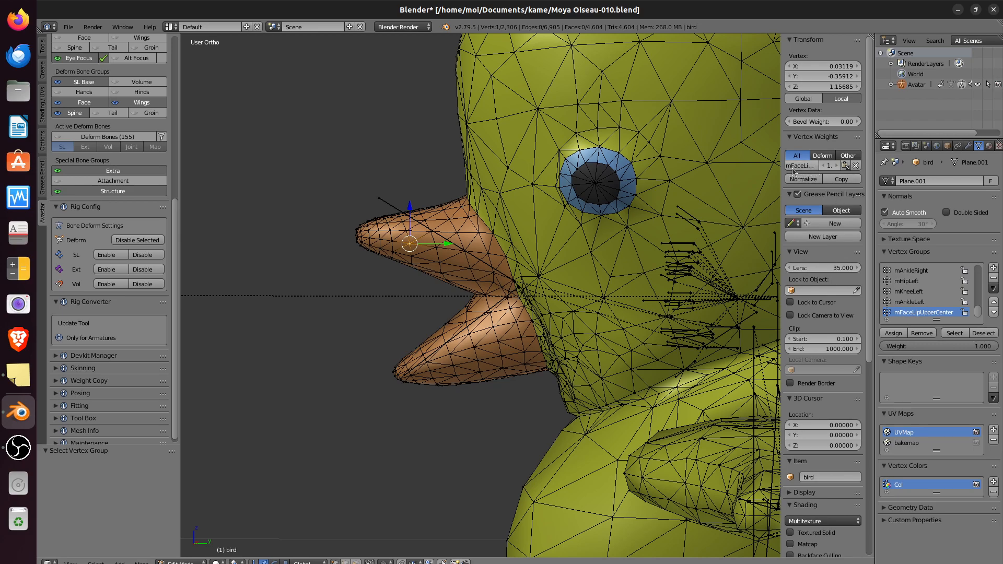
{"action": "left_click_drag", "start_coordinate": [778, 178], "coordinate": [749, 179]}
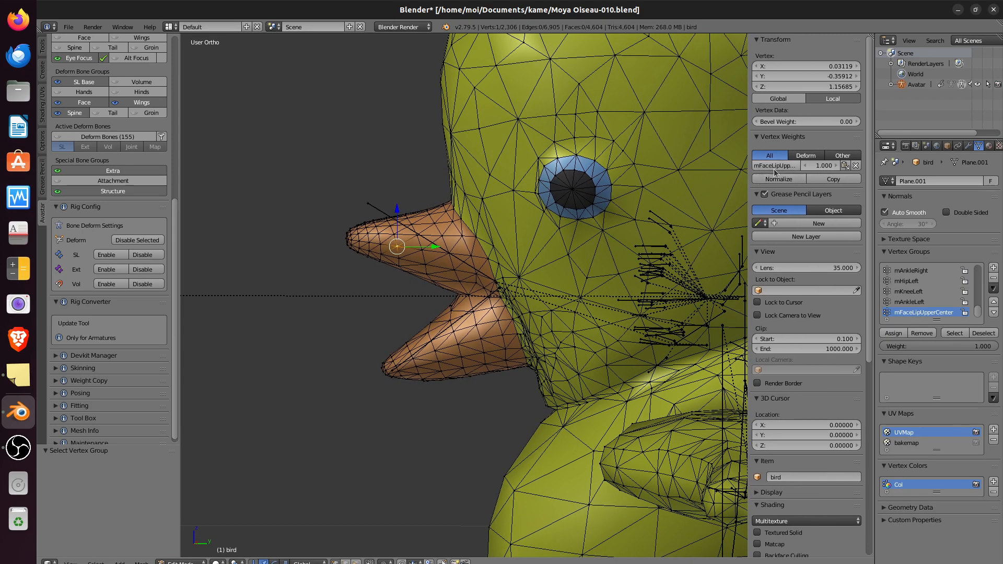
{"action": "right_click", "coordinate": [459, 237]}
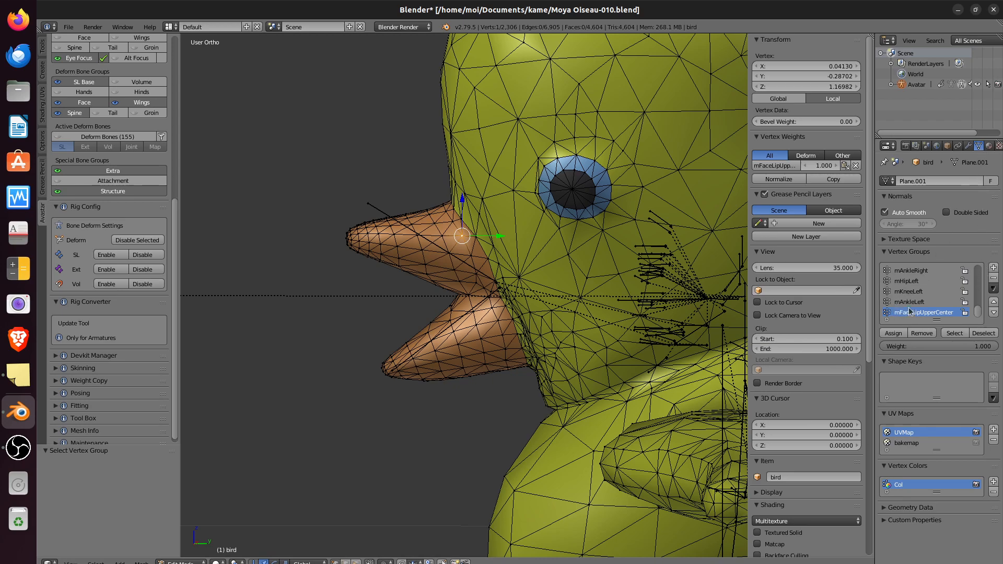
{"action": "left_click", "coordinate": [993, 289]}
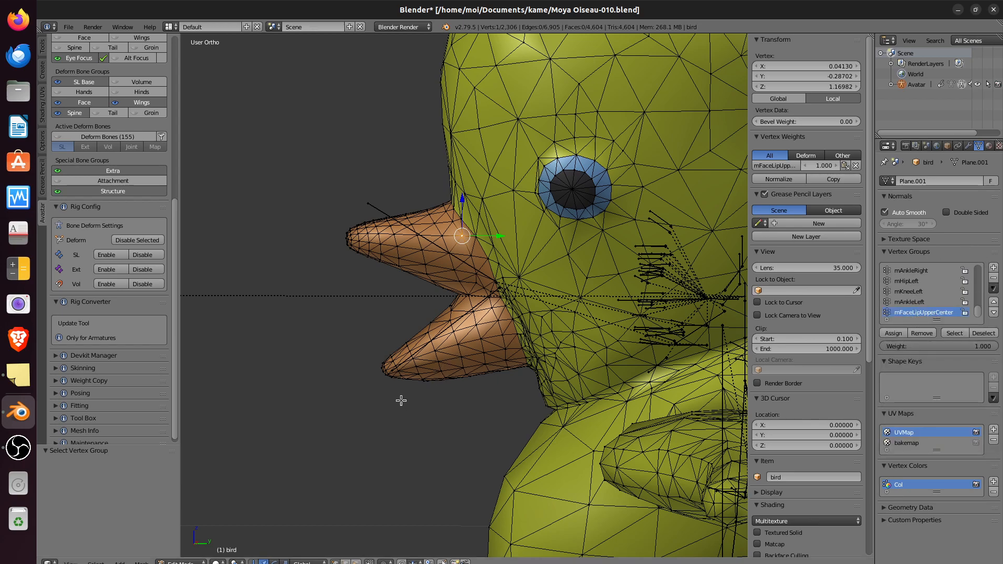
Step: Select the vertex at the lower beak's tip and grow the selection three times
{"action": "middle_click_drag", "start_coordinate": [394, 383], "coordinate": [501, 376]}
{"action": "right_click", "coordinate": [547, 361]}
{"action": "middle_click_drag", "start_coordinate": [575, 384], "coordinate": [524, 381]}
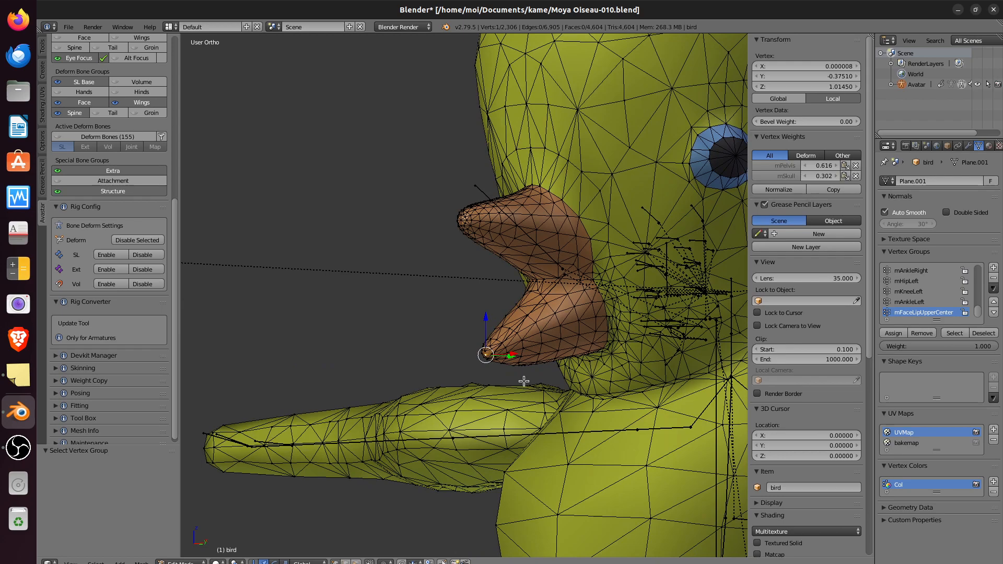
{"action": "key", "text": "ctrl+KP_Add"}
{"action": "key", "text": "ctrl+KP_Add"}
{"action": "key", "text": "ctrl+KP_Add"}
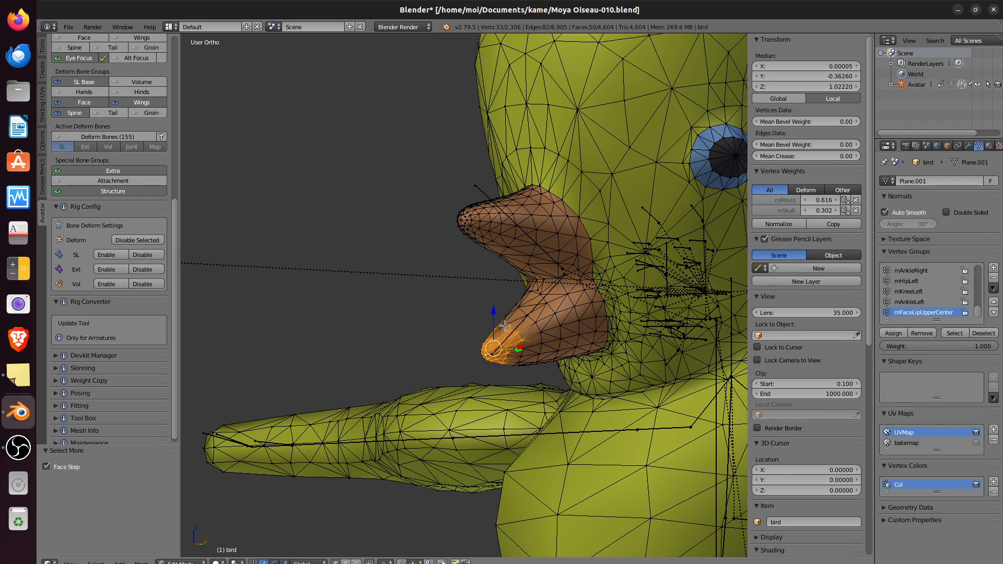
Step: Add individual vertices around the lower beak's tip to the selection, on its side and inner surface
{"action": "right_click", "coordinate": [523, 347], "text": "shift"}
{"action": "right_click", "coordinate": [504, 327], "text": "shift"}
{"action": "middle_click_drag", "start_coordinate": [518, 355], "coordinate": [540, 266]}
{"action": "right_click", "coordinate": [539, 265], "text": "shift"}
{"action": "right_click", "coordinate": [537, 267], "text": "shift"}
{"action": "right_click", "coordinate": [535, 265], "text": "shift"}
{"action": "right_click", "coordinate": [529, 265], "text": "shift"}
{"action": "right_click", "coordinate": [521, 261], "text": "shift"}
{"action": "right_click", "coordinate": [517, 259], "text": "shift"}
{"action": "middle_click_drag", "start_coordinate": [535, 263], "coordinate": [502, 355]}
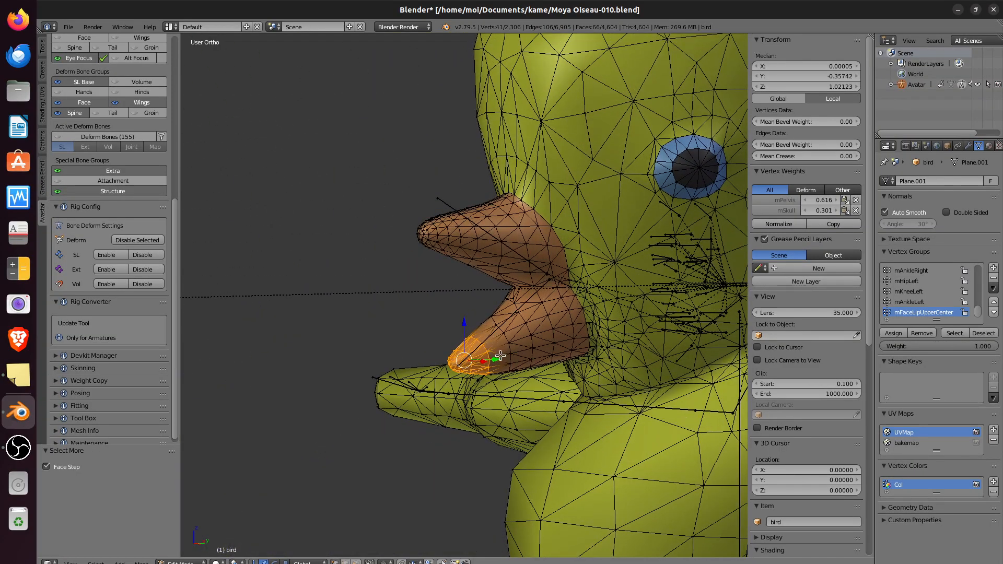
Step: Grow the selection along the lower beak and circle-select the remaining vertices up to its base on the near side
{"action": "key", "text": "ctrl+KP_Add"}
{"action": "key", "text": "ctrl+KP_Add"}
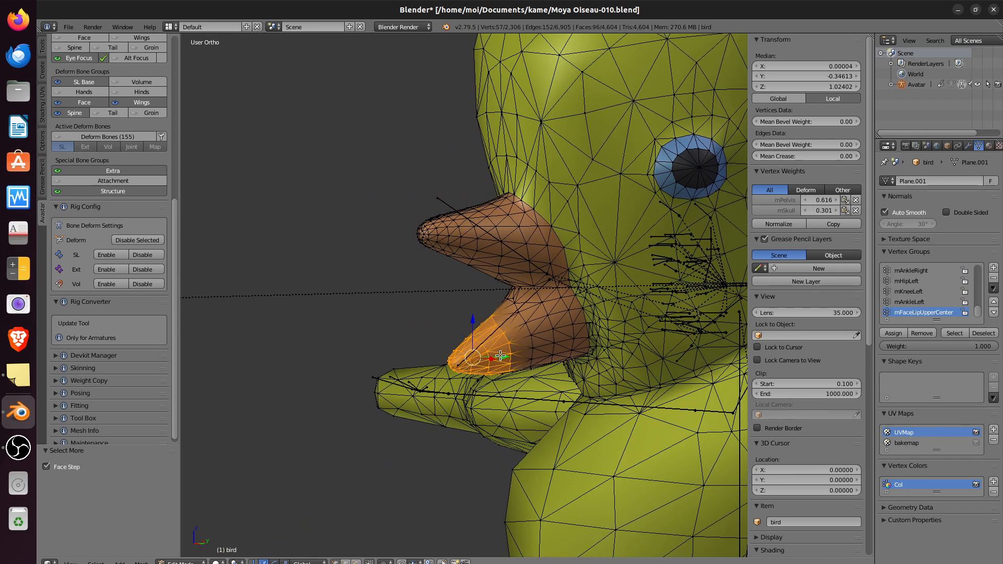
{"action": "key", "text": "ctrl+KP_Add"}
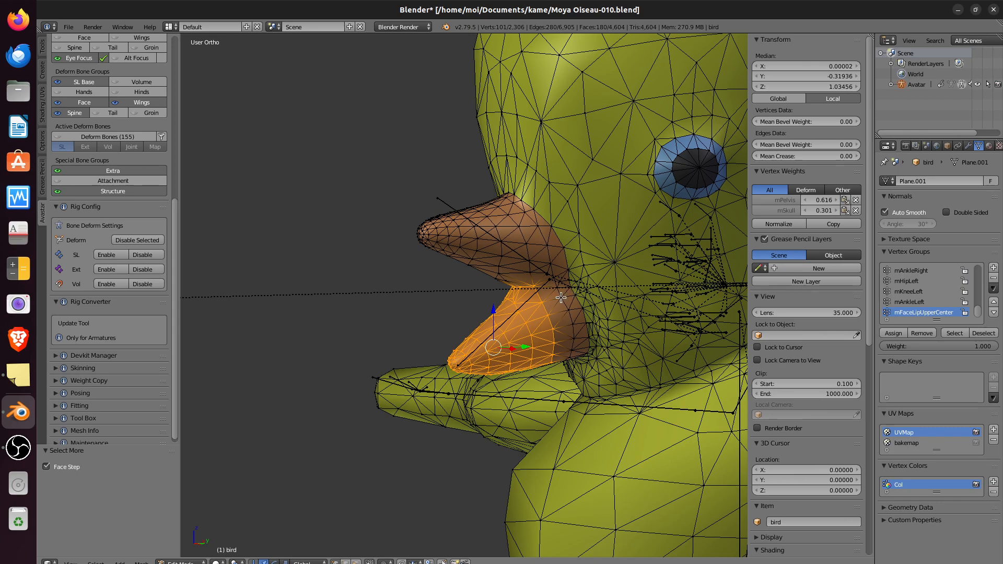
{"action": "key", "text": "c"}
{"action": "mouse_move", "coordinate": [557, 298]}
{"action": "left_mouse_down"}
{"action": "mouse_move", "coordinate": [563, 311]}
{"action": "mouse_move", "coordinate": [563, 292]}
{"action": "mouse_move", "coordinate": [575, 316]}
{"action": "mouse_move", "coordinate": [575, 358]}
{"action": "mouse_move", "coordinate": [534, 345]}
{"action": "mouse_move", "coordinate": [482, 349]}
{"action": "left_mouse_up"}
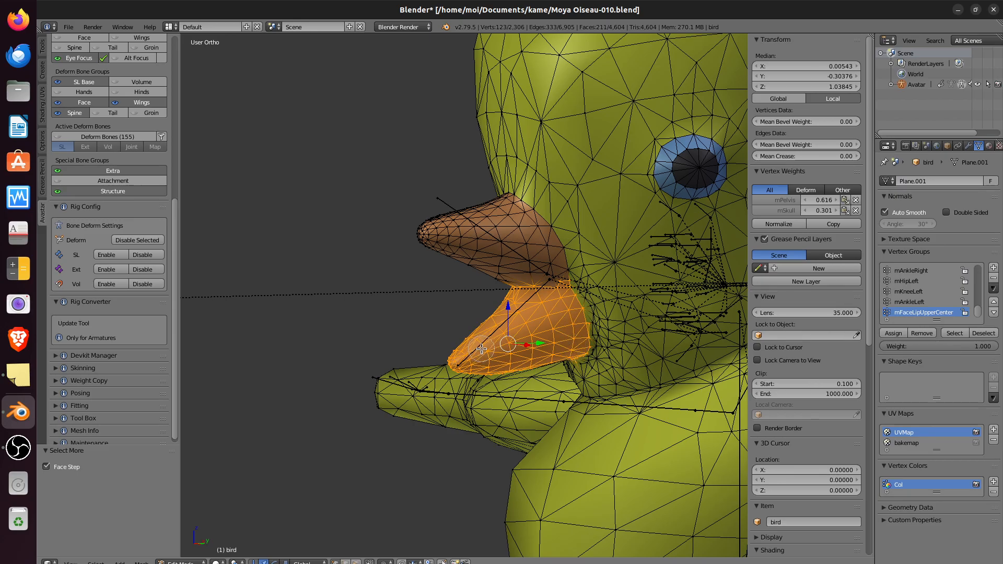
{"action": "middle_click_drag", "start_coordinate": [482, 349], "coordinate": [510, 346]}
{"action": "mouse_move", "coordinate": [515, 338]}
{"action": "left_mouse_down"}
{"action": "mouse_move", "coordinate": [483, 347]}
{"action": "mouse_move", "coordinate": [512, 355]}
{"action": "left_mouse_up"}
{"action": "right_click", "coordinate": [510, 350]}
Step: Circle-select the remaining lower beak vertices on the opposite side, including those at the mouth corner
{"action": "mouse_move", "coordinate": [478, 353]}
{"action": "middle_mouse_down"}
{"action": "mouse_move", "coordinate": [615, 357]}
{"action": "mouse_move", "coordinate": [537, 313]}
{"action": "middle_mouse_up"}
{"action": "key", "text": "c"}
{"action": "mouse_move", "coordinate": [482, 297]}
{"action": "left_mouse_down"}
{"action": "mouse_move", "coordinate": [463, 283]}
{"action": "mouse_move", "coordinate": [470, 300]}
{"action": "mouse_move", "coordinate": [453, 335]}
{"action": "mouse_move", "coordinate": [465, 344]}
{"action": "mouse_move", "coordinate": [485, 345]}
{"action": "mouse_move", "coordinate": [479, 284]}
{"action": "left_mouse_up"}
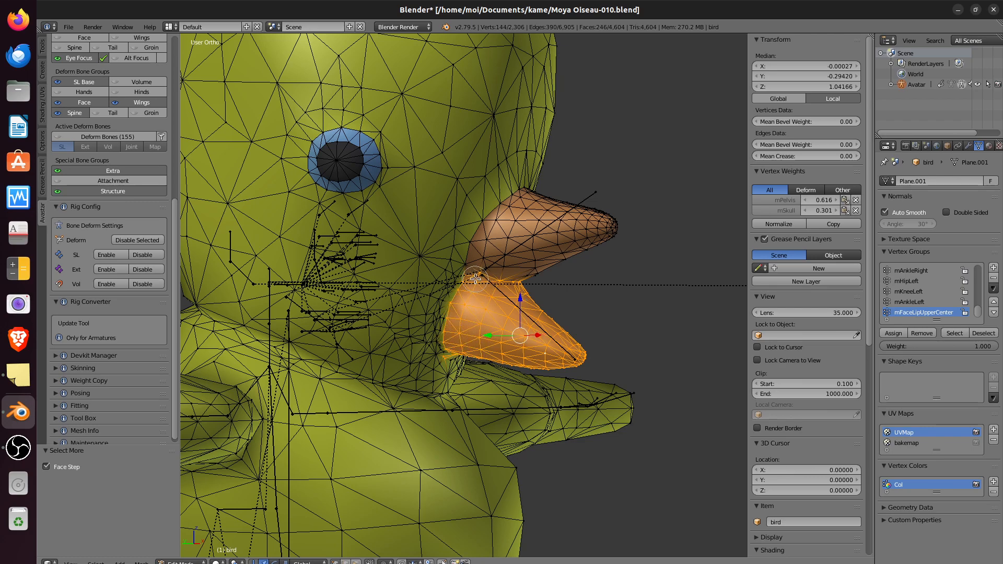
{"action": "left_click", "coordinate": [470, 272]}
{"action": "right_click", "coordinate": [472, 276]}
{"action": "middle_click_drag", "start_coordinate": [498, 306], "coordinate": [475, 331]}
{"action": "scroll", "coordinate": [533, 415], "scroll_direction": "up", "scroll_amount": 2}
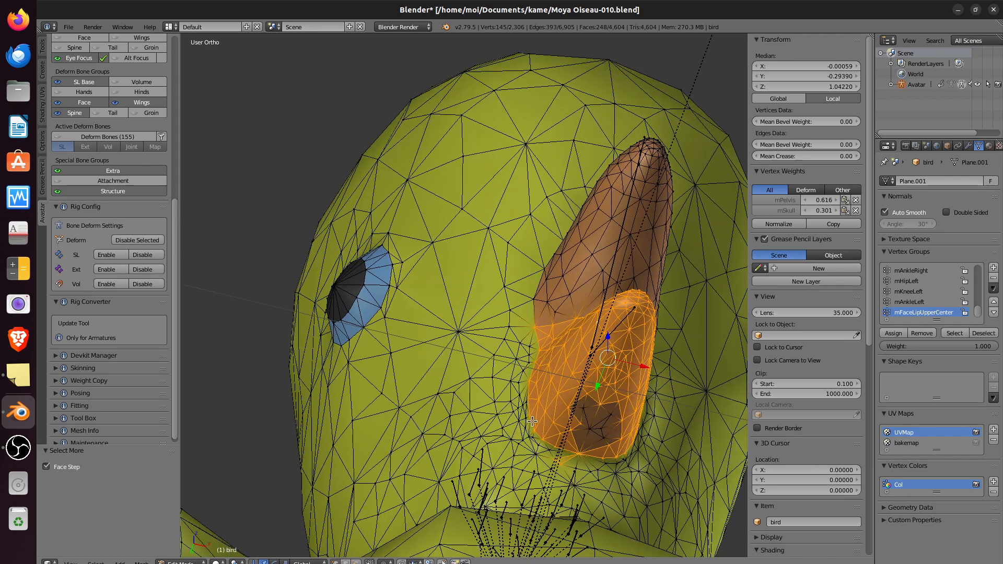
Step: Add the missing base vertices on the underside of the lower beak to the selection
{"action": "right_click", "coordinate": [561, 464], "text": "shift"}
{"action": "right_click", "coordinate": [553, 460], "text": "shift"}
{"action": "key", "text": "c"}
{"action": "mouse_move", "coordinate": [607, 424]}
{"action": "left_mouse_down"}
{"action": "mouse_move", "coordinate": [587, 418]}
{"action": "mouse_move", "coordinate": [601, 430]}
{"action": "left_mouse_up"}
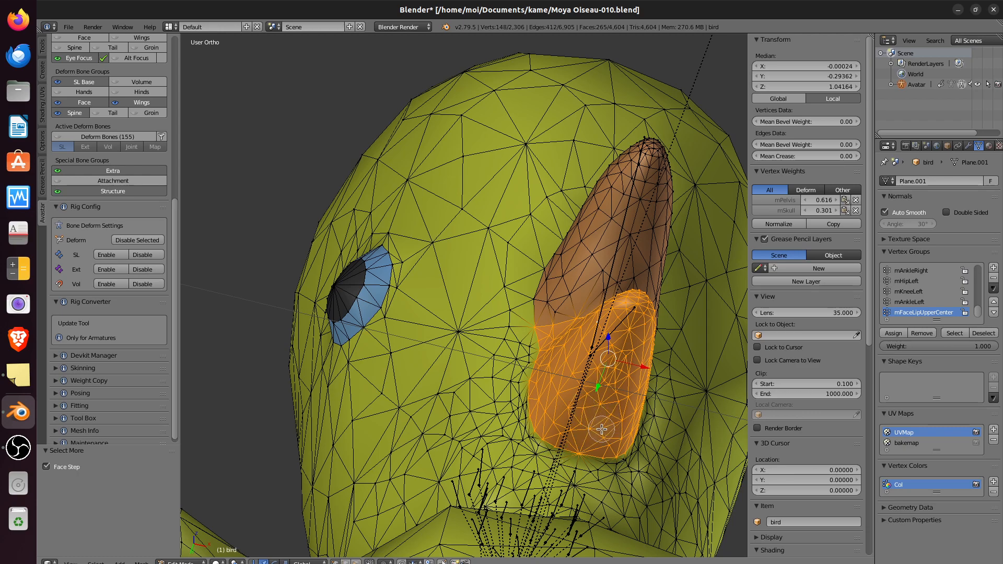
{"action": "right_click", "coordinate": [605, 427]}
{"action": "middle_click_drag", "start_coordinate": [638, 396], "coordinate": [579, 443]}
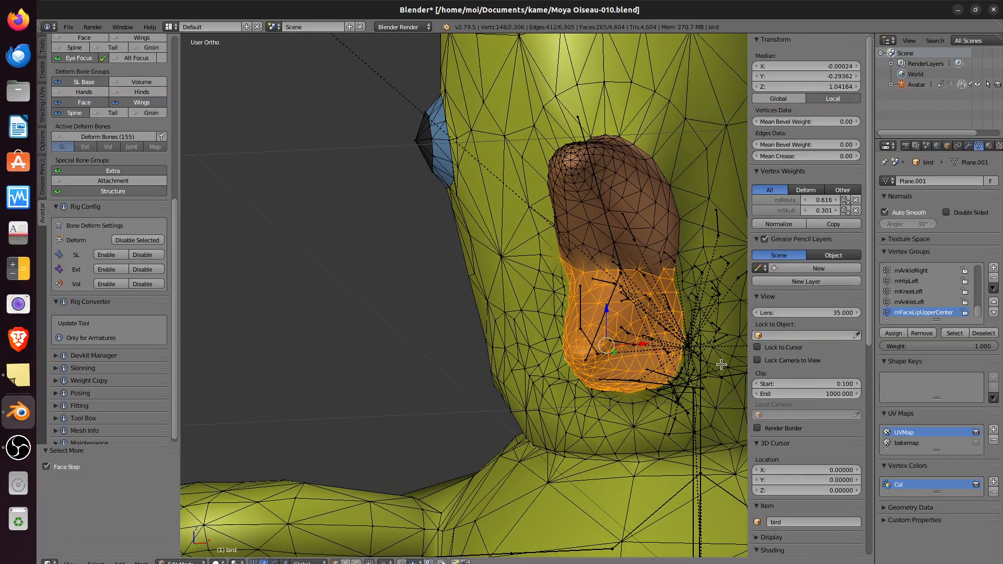
{"action": "middle_click_drag", "start_coordinate": [677, 330], "coordinate": [744, 251]}
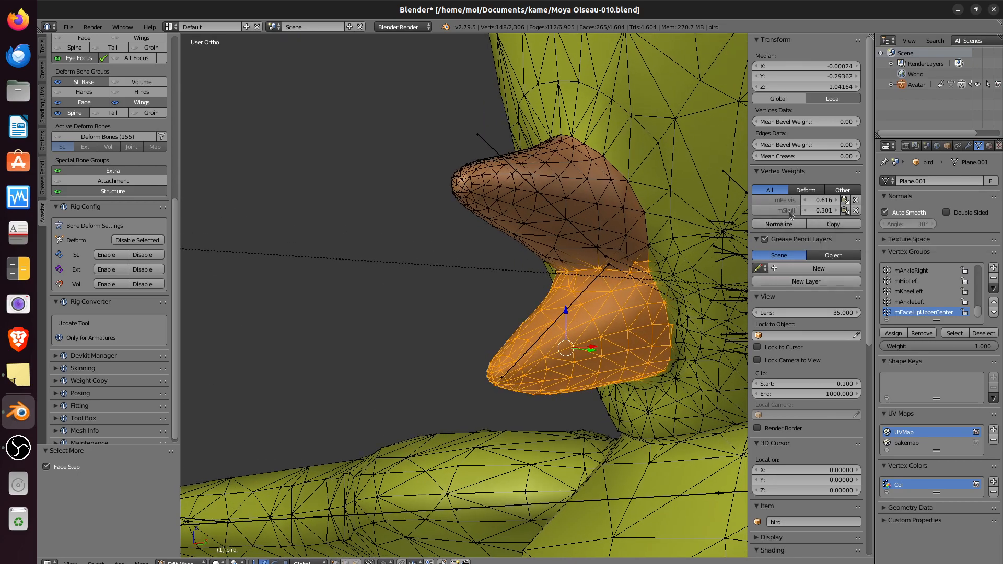
Step: Delete the active vertex's mPelvis and mSkull weights and remove the selected lower beak vertices from all vertex groups
{"action": "left_click", "coordinate": [856, 201]}
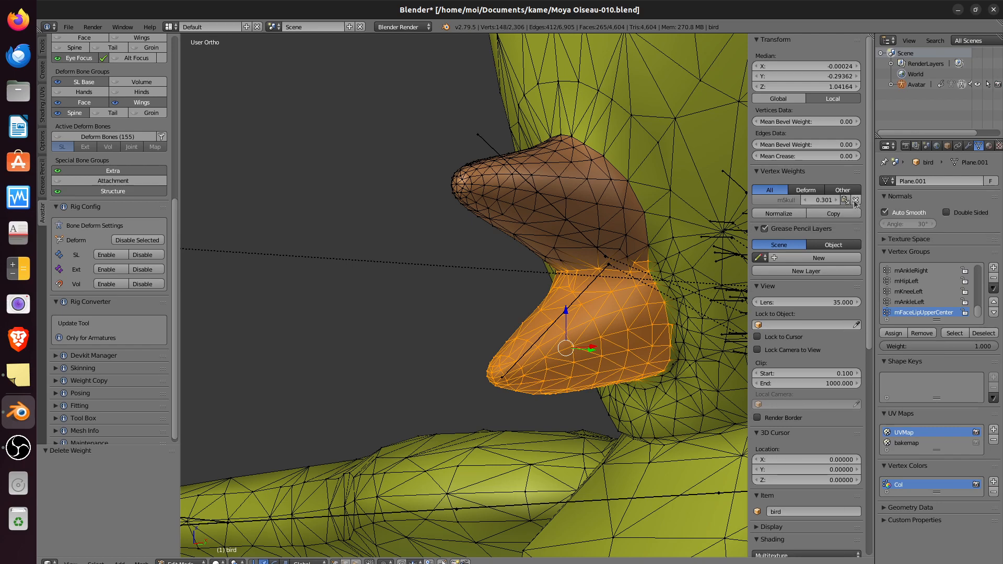
{"action": "left_click", "coordinate": [855, 200]}
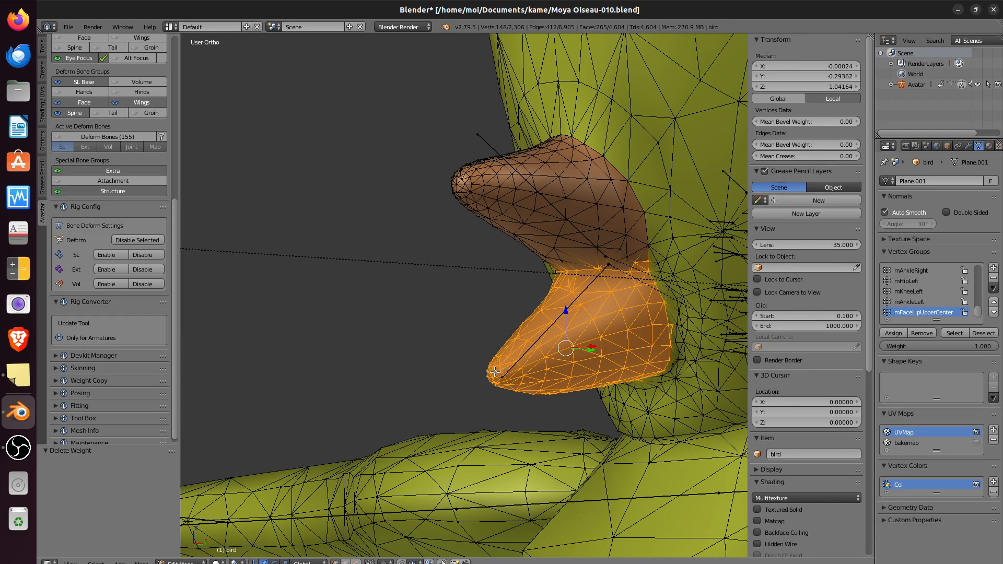
{"action": "middle_click_drag", "start_coordinate": [537, 364], "coordinate": [554, 372]}
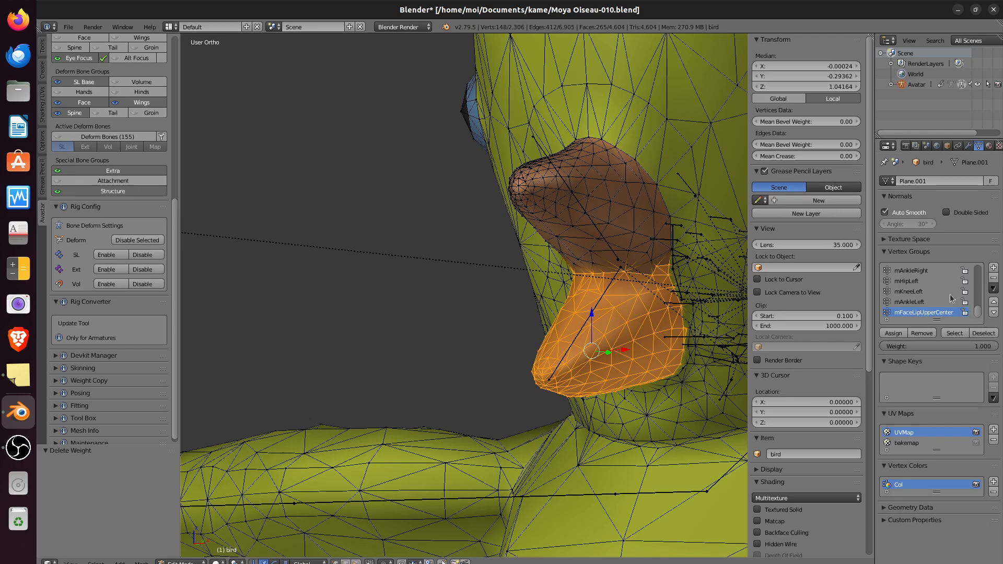
{"action": "scroll", "coordinate": [950, 301], "scroll_direction": "up", "scroll_amount": 6}
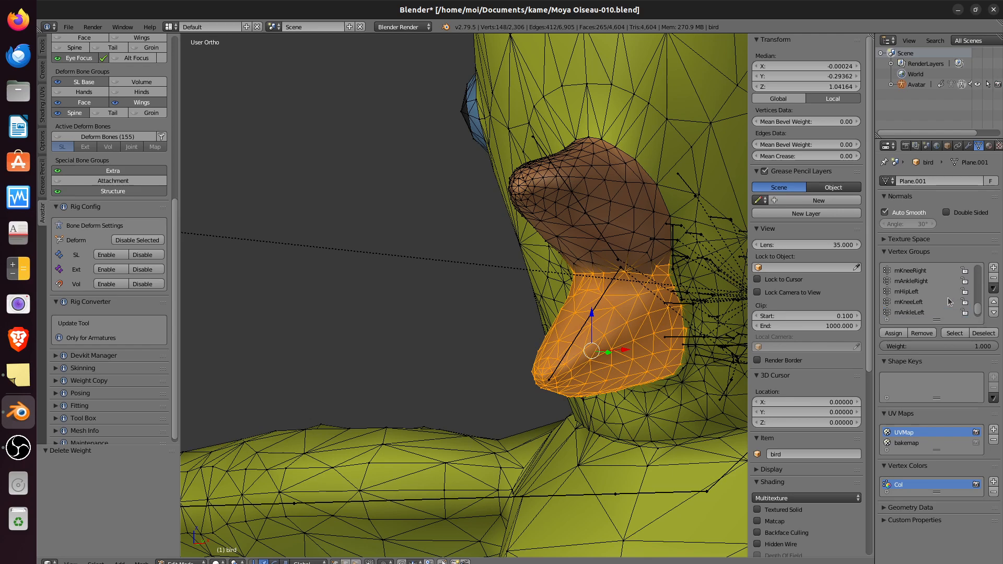
{"action": "scroll", "coordinate": [949, 303], "scroll_direction": "up", "scroll_amount": 5}
{"action": "scroll", "coordinate": [950, 303], "scroll_direction": "up", "scroll_amount": 5}
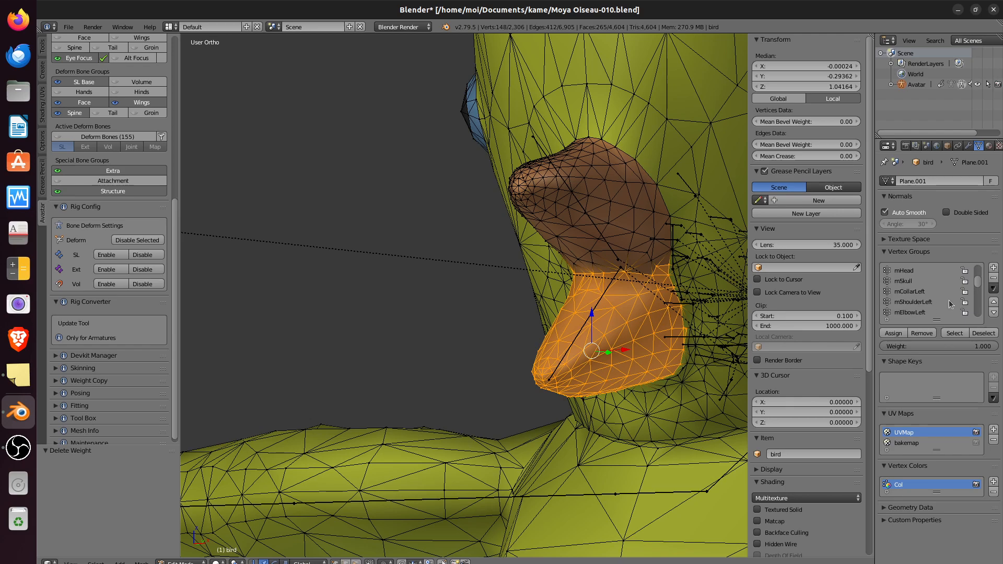
{"action": "scroll", "coordinate": [950, 303], "scroll_direction": "down", "scroll_amount": 15}
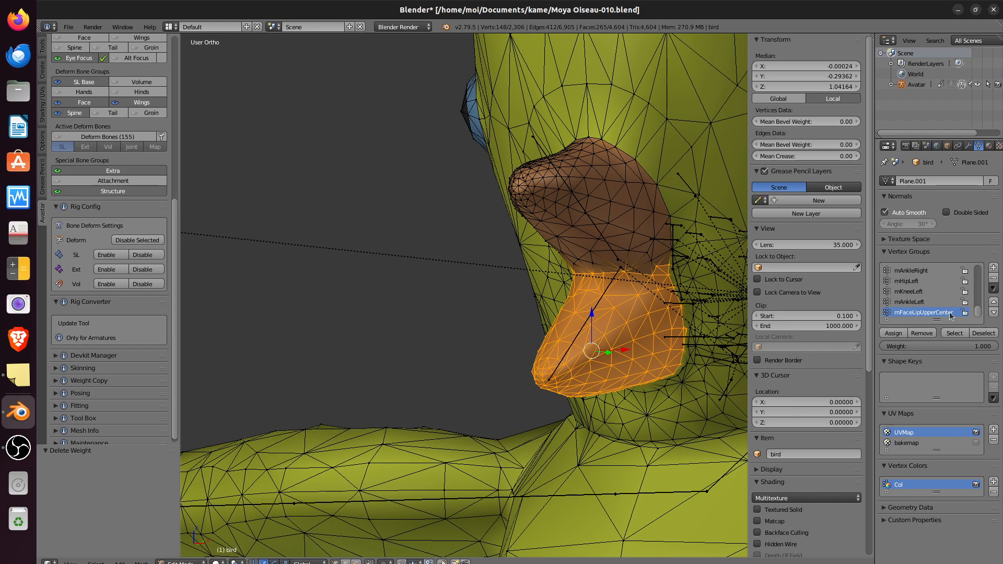
{"action": "left_click", "coordinate": [994, 288]}
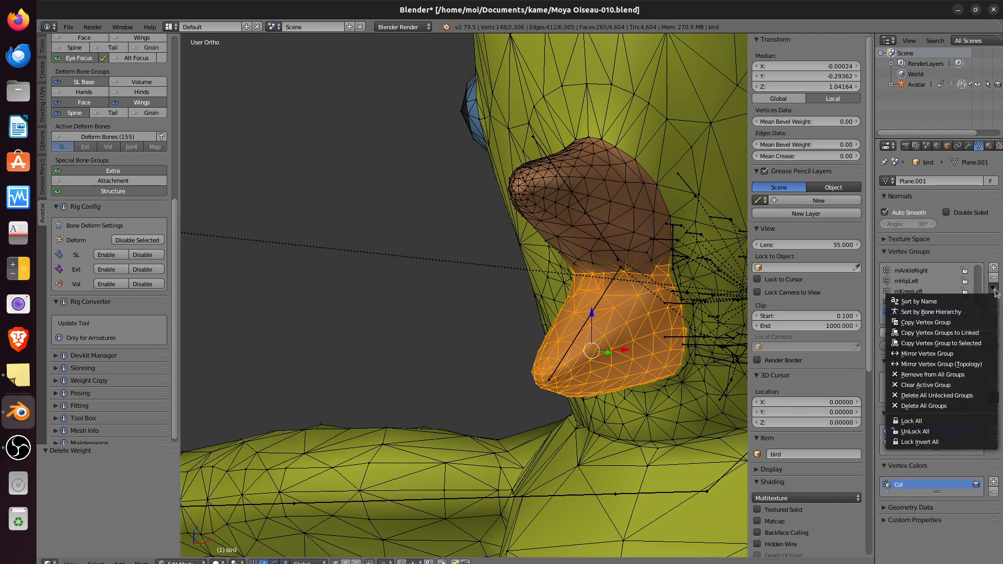
{"action": "left_click", "coordinate": [942, 375]}
{"action": "middle_click_drag", "start_coordinate": [630, 382], "coordinate": [570, 389]}
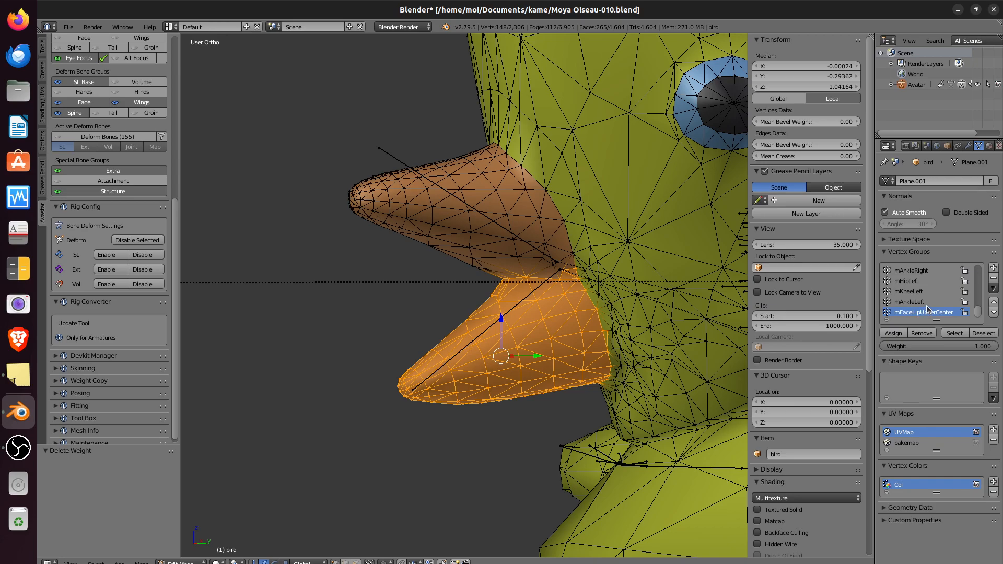
Step: Switch the bird mesh to Weight Paint mode and select the mFaceLipLowerCenter bone in the lower beak
{"action": "scroll", "coordinate": [643, 314], "scroll_direction": "down", "scroll_amount": 4}
{"action": "middle_click_drag", "start_coordinate": [631, 313], "coordinate": [598, 317]}
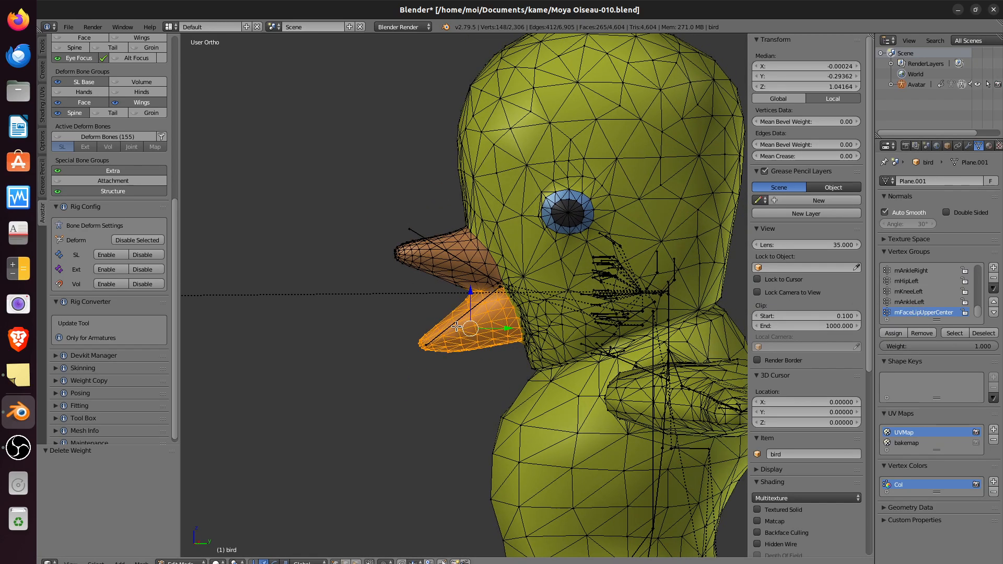
{"action": "scroll", "coordinate": [456, 326], "scroll_direction": "up", "scroll_amount": 1}
{"action": "scroll", "coordinate": [454, 330], "scroll_direction": "up", "scroll_amount": 1}
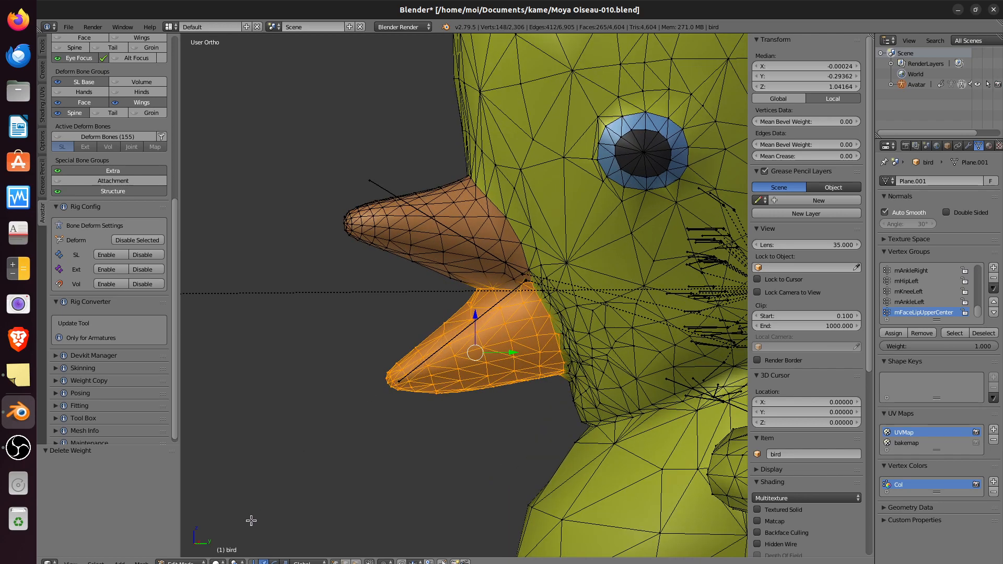
{"action": "left_click", "coordinate": [181, 562]}
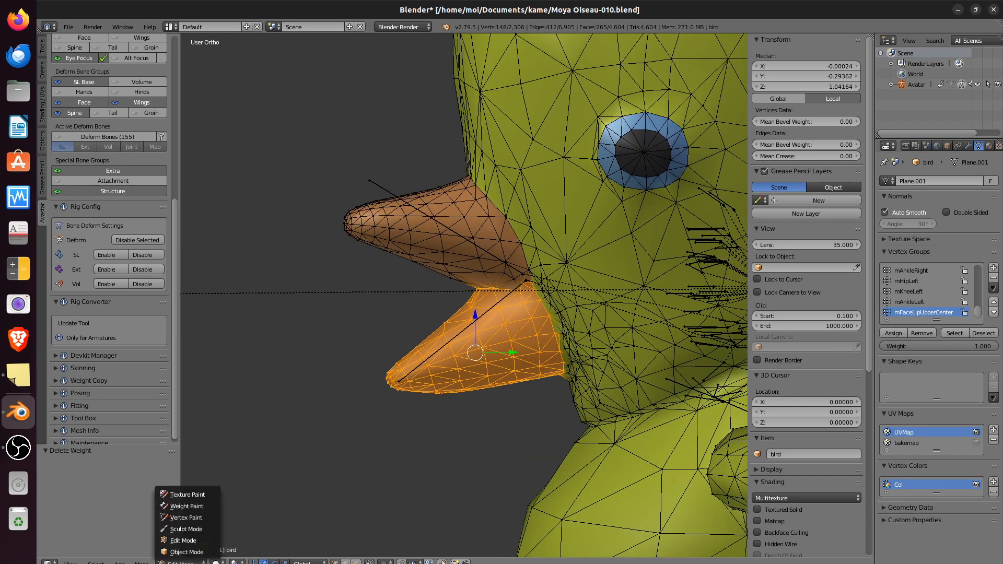
{"action": "left_click", "coordinate": [186, 552]}
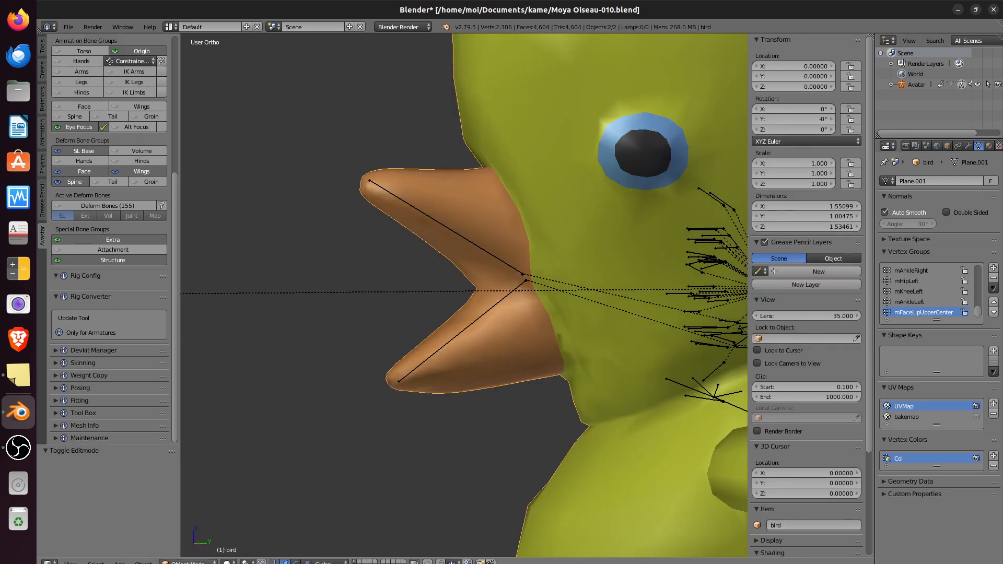
{"action": "left_click", "coordinate": [191, 562]}
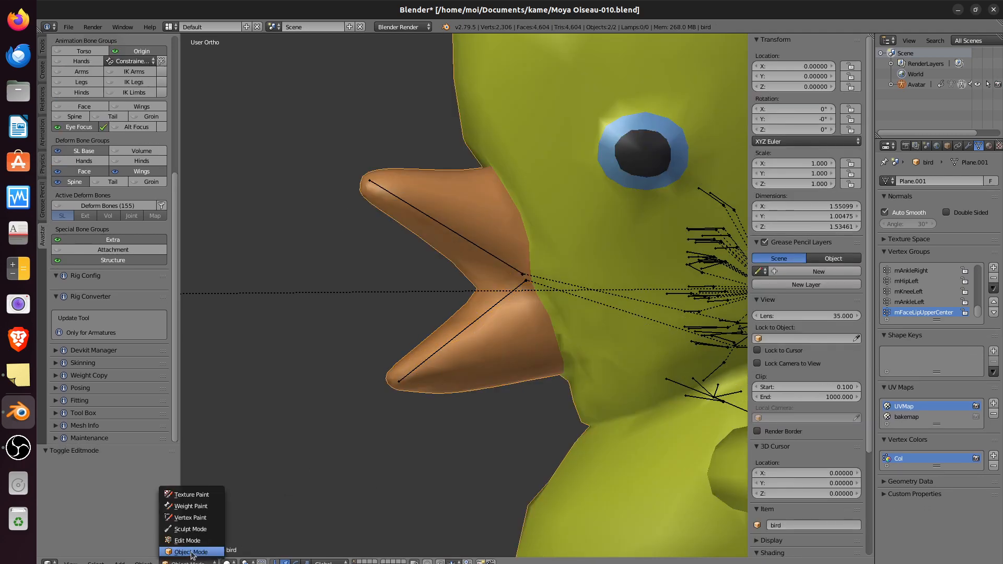
{"action": "left_click", "coordinate": [194, 506]}
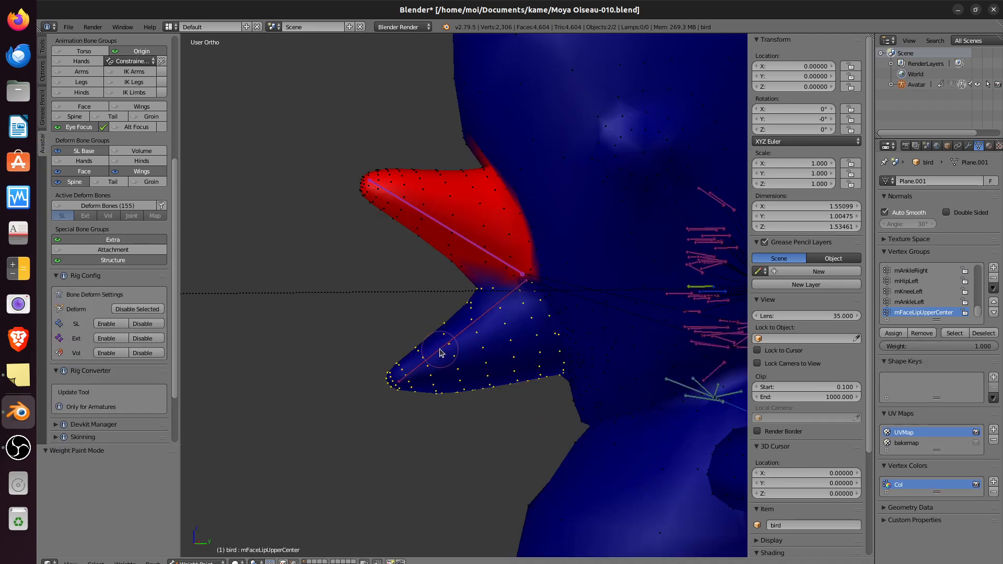
{"action": "right_click", "coordinate": [439, 354]}
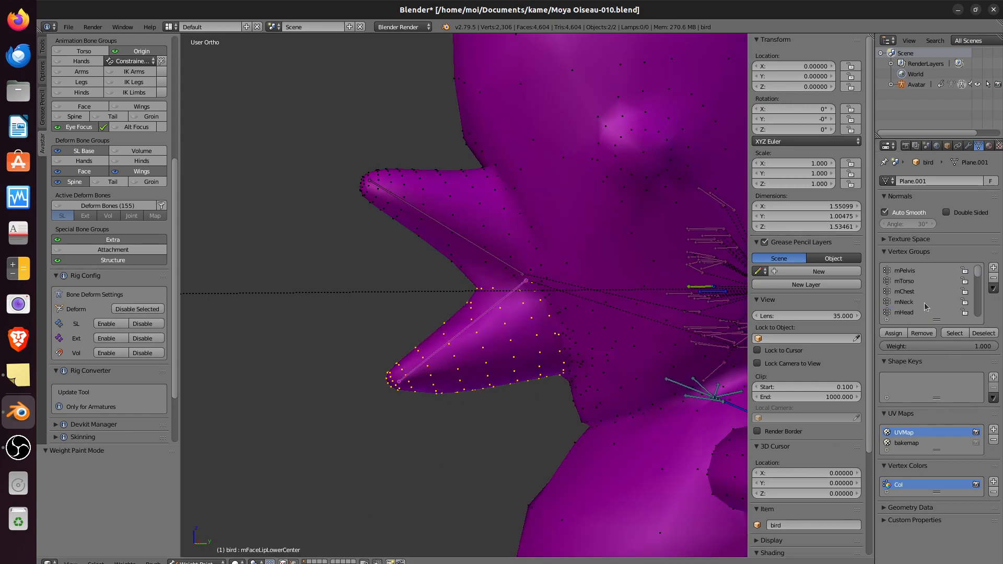
Step: Paint a dab of weight on the lower beak's tip to create the mFaceLipLowerCenter vertex group
{"action": "left_click_drag", "start_coordinate": [977, 275], "coordinate": [982, 316]}
{"action": "left_click_drag", "start_coordinate": [978, 314], "coordinate": [978, 261]}
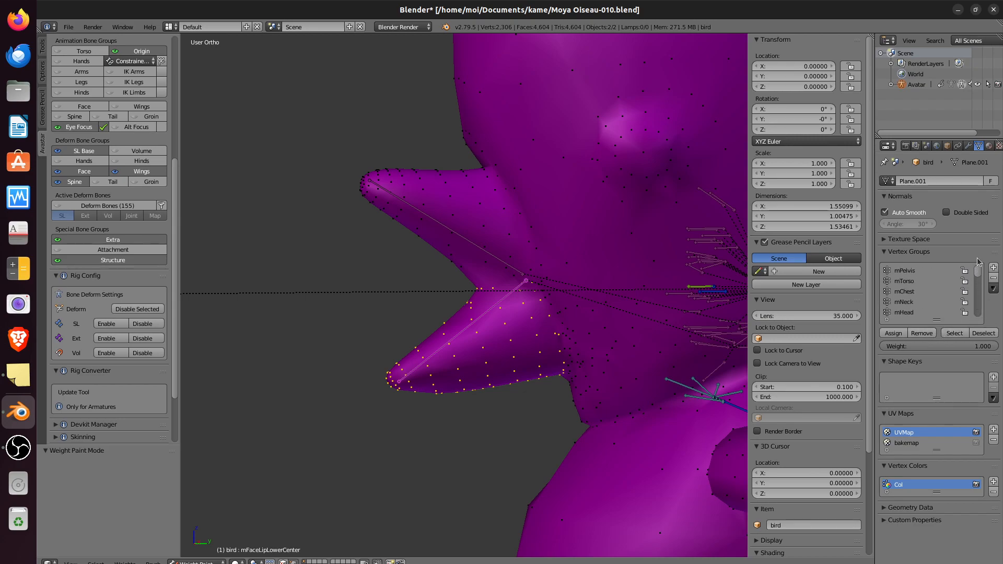
{"action": "left_click", "coordinate": [894, 335]}
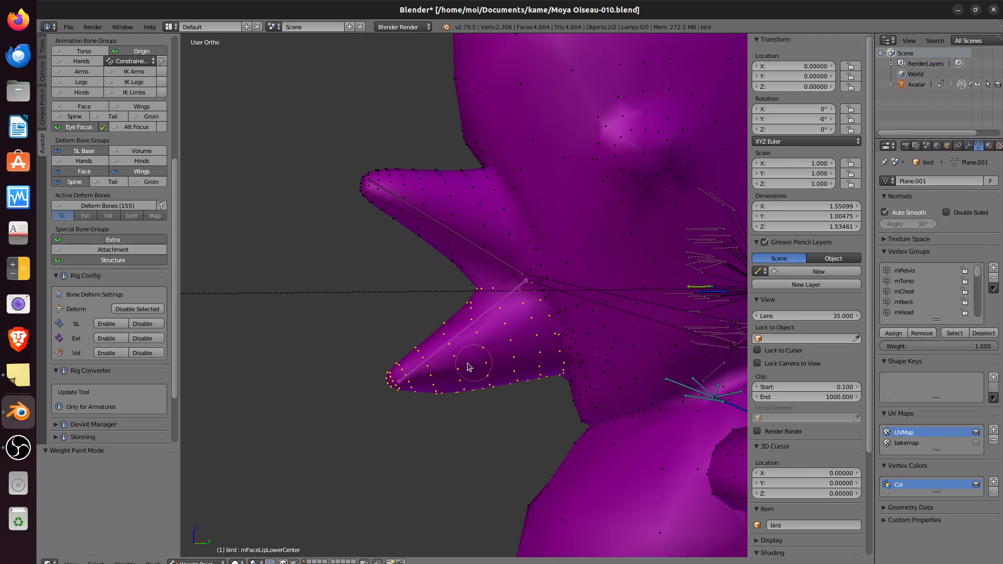
{"action": "key", "text": "r"}
{"action": "left_click", "coordinate": [445, 371]}
{"action": "right_click", "coordinate": [398, 370]}
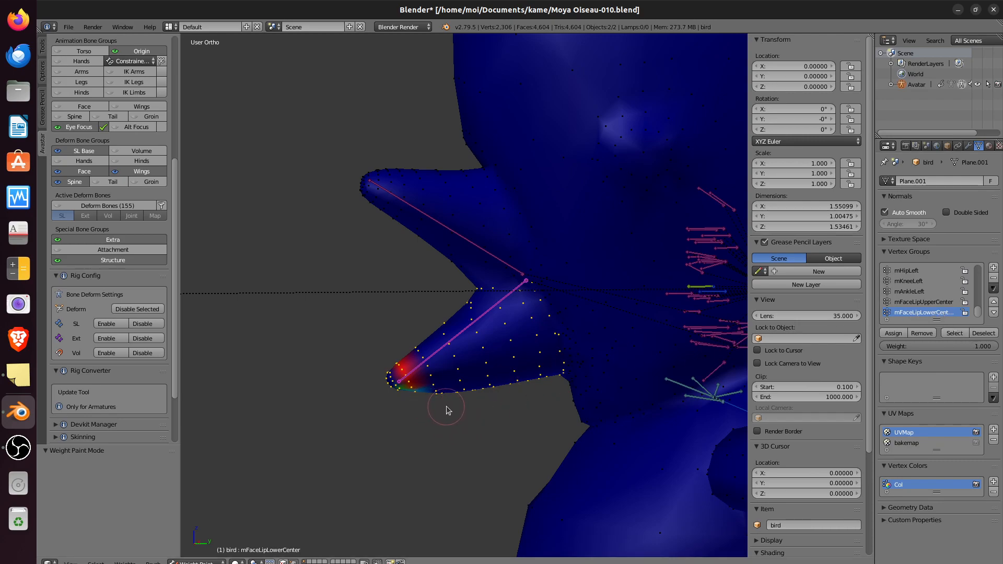
Step: Assign the selected lower beak vertices to mFaceLipLowerCenter at weight 1.000 and compare with the mFaceLipUpperCenter weights
{"action": "left_click", "coordinate": [898, 333]}
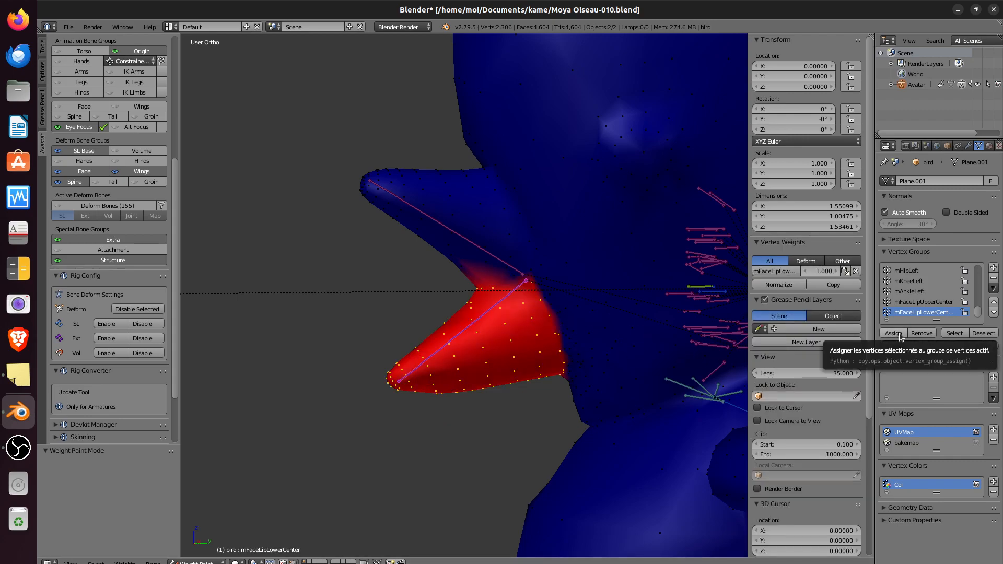
{"action": "left_click", "coordinate": [920, 333]}
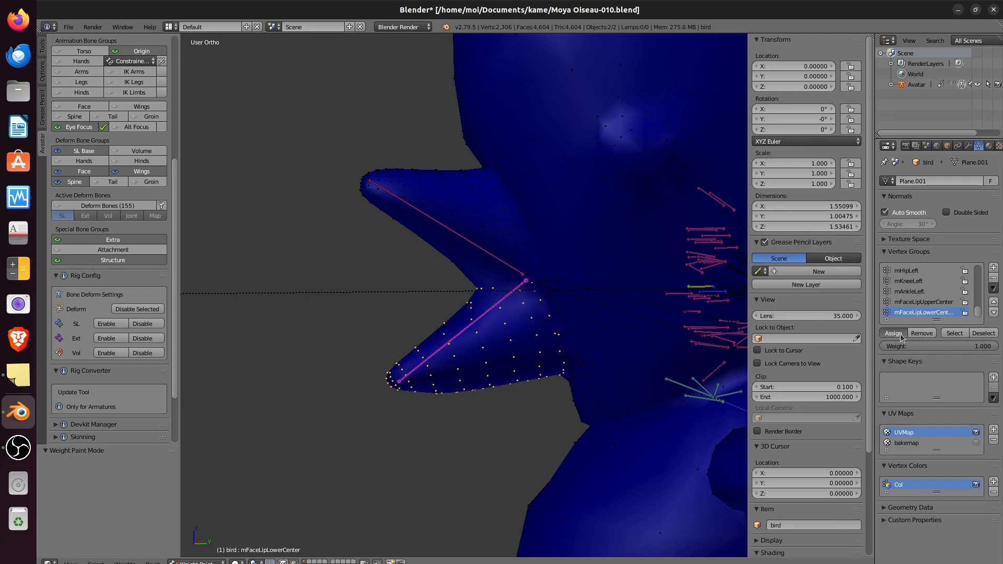
{"action": "left_click", "coordinate": [901, 334]}
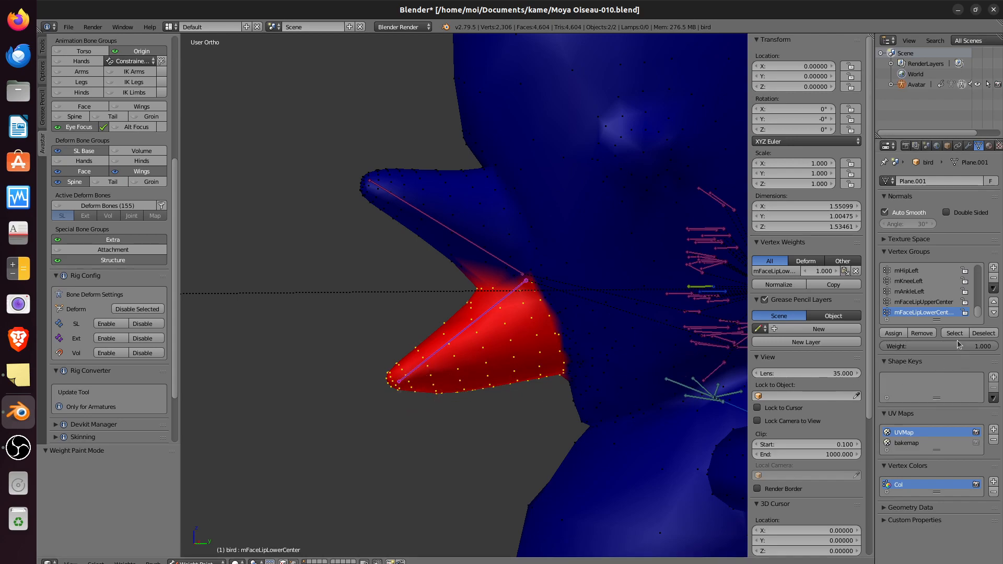
{"action": "left_click", "coordinate": [934, 305]}
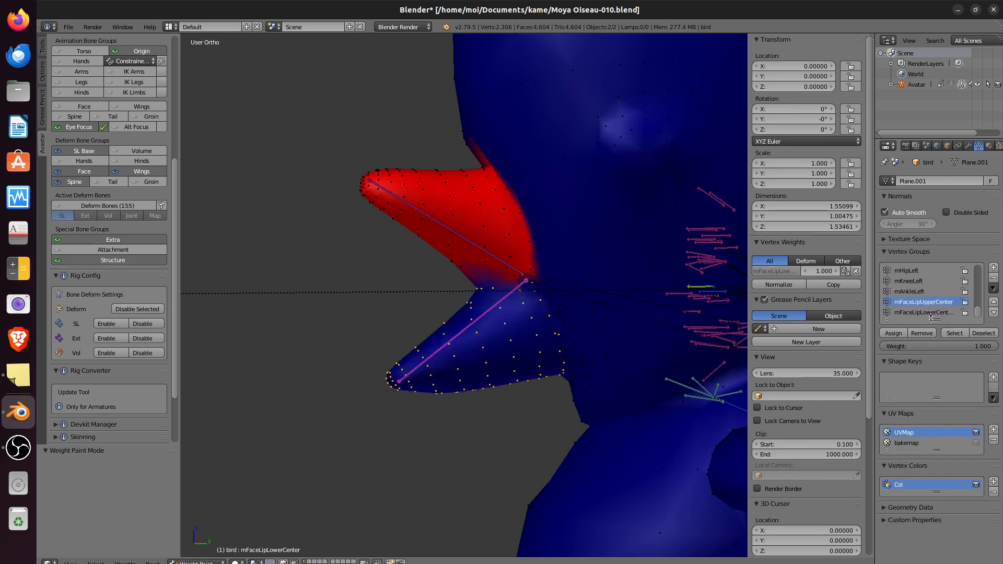
{"action": "left_click", "coordinate": [923, 312]}
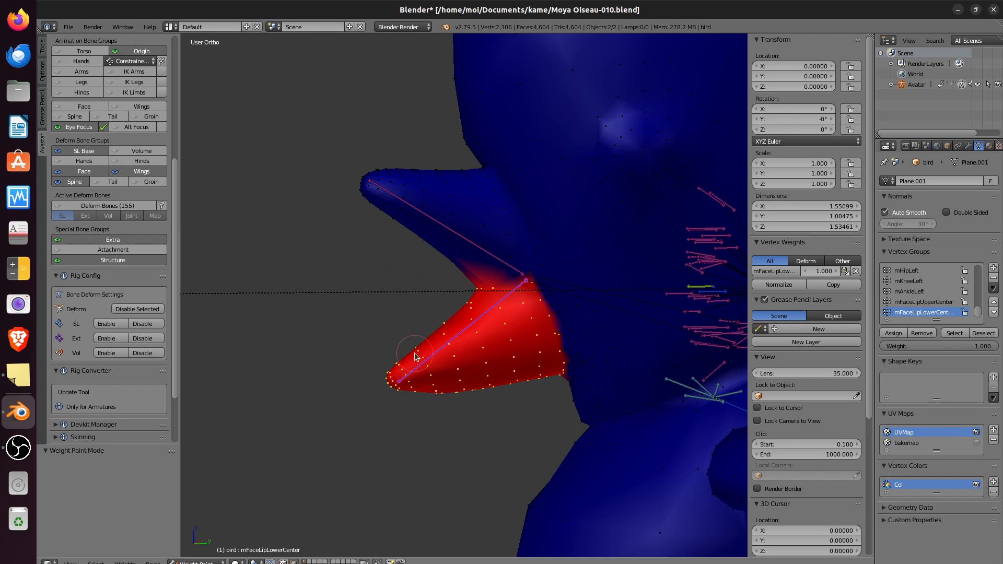
{"action": "key", "text": "ctrl+KP_3"}
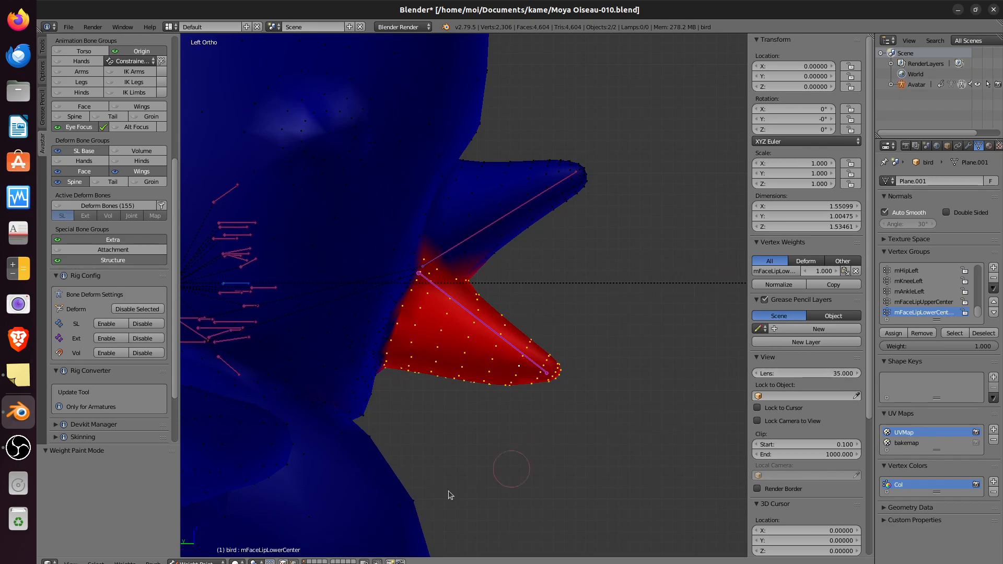
Step: Turn off the vertex selection mask and try a trial rotation of the mFaceLipLowerCenter bone in the lower beak
{"action": "key", "text": "v"}
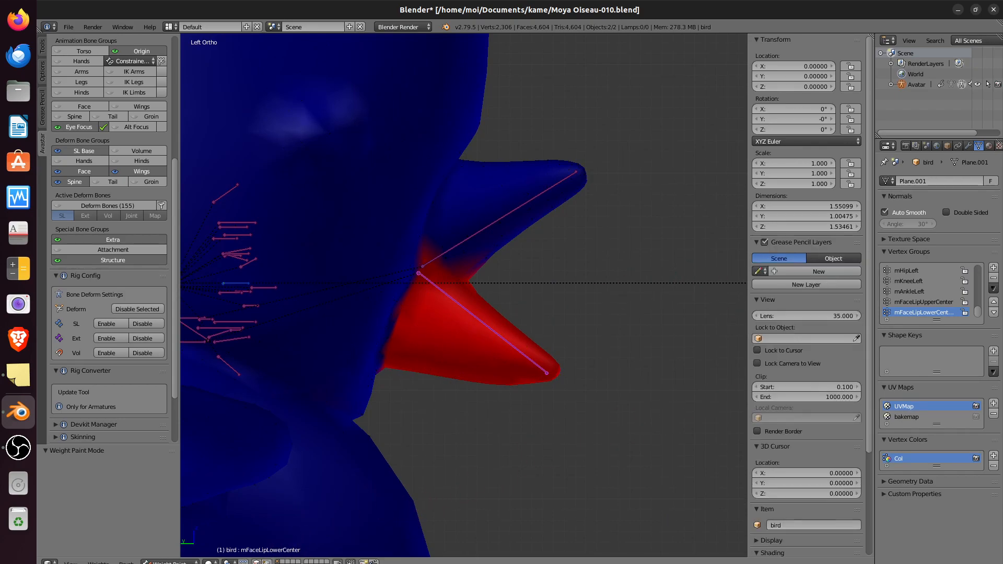
{"action": "mouse_move", "coordinate": [580, 354]}
{"action": "middle_mouse_down"}
{"action": "mouse_move", "coordinate": [597, 354]}
{"action": "mouse_move", "coordinate": [567, 353]}
{"action": "middle_mouse_up"}
{"action": "key", "text": "r"}
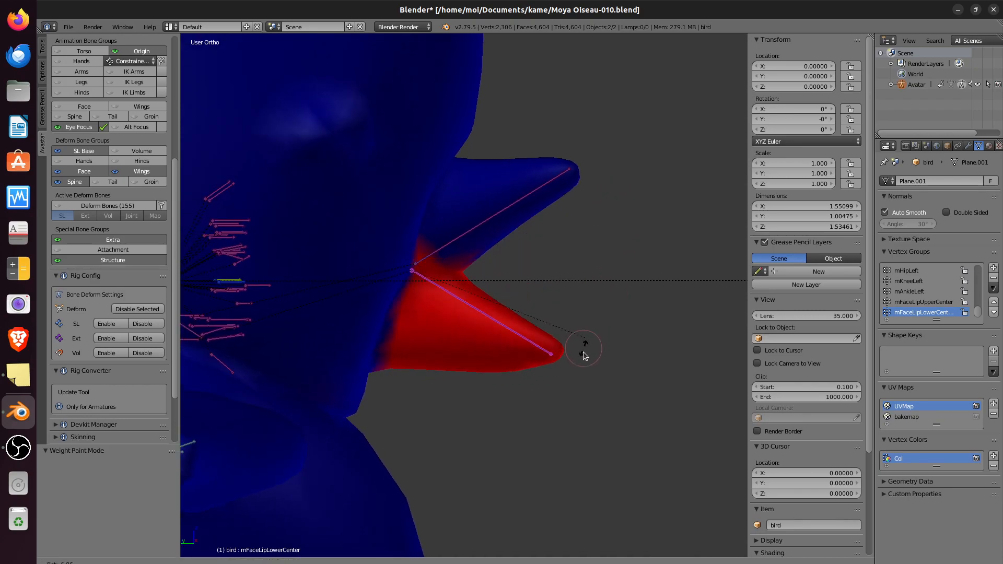
{"action": "left_click", "coordinate": [617, 317]}
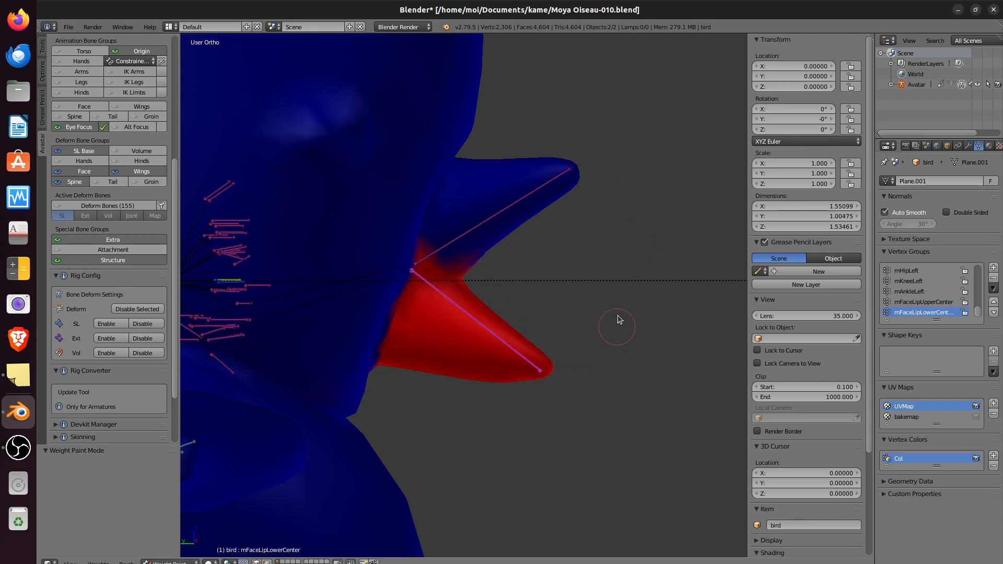
Step: Rotate mFaceLipUpperCenter by 31.5° and mFaceLipLowerCenter by -26° to test closing the beak
{"action": "right_click", "coordinate": [547, 193]}
{"action": "right_click", "coordinate": [559, 199]}
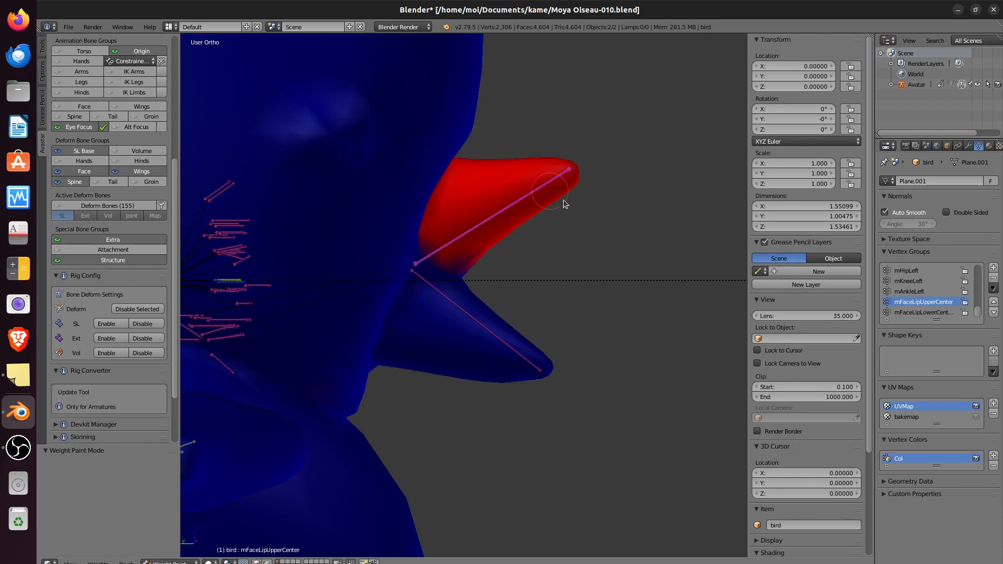
{"action": "key", "text": "r"}
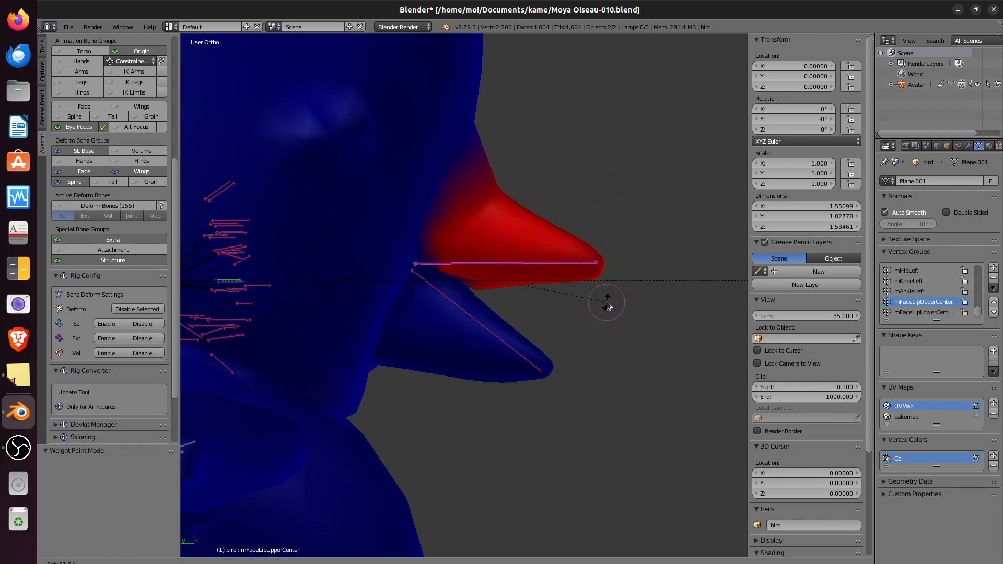
{"action": "left_click", "coordinate": [607, 303]}
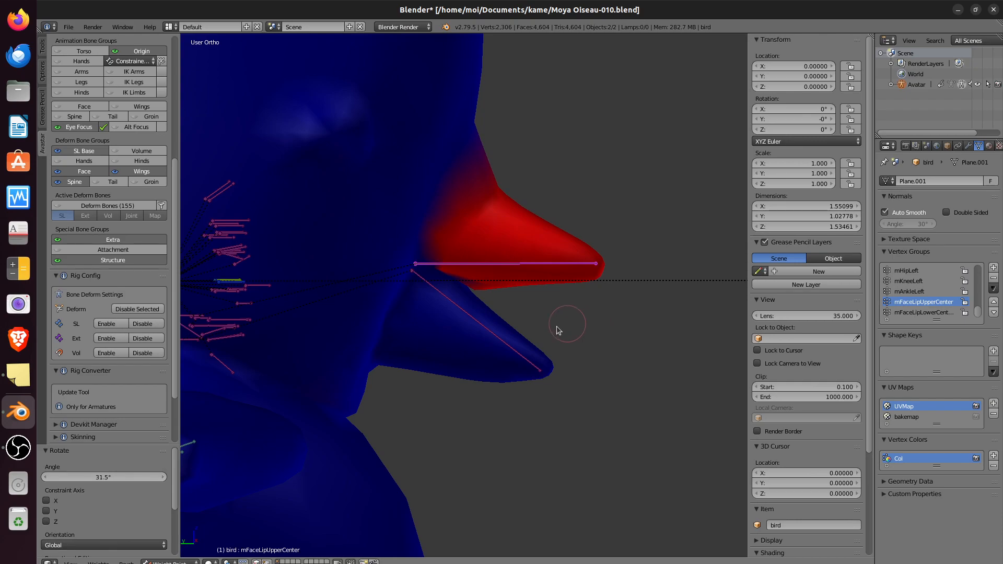
{"action": "right_click", "coordinate": [516, 356]}
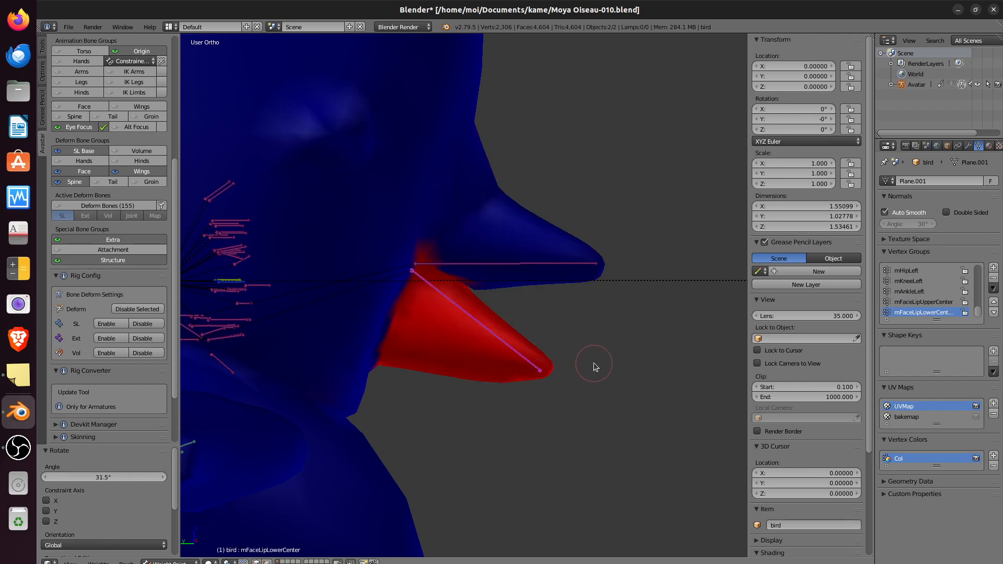
{"action": "key", "text": "r"}
{"action": "left_click", "coordinate": [627, 277]}
{"action": "middle_click_drag", "start_coordinate": [632, 295], "coordinate": [532, 342]}
{"action": "middle_click_drag", "start_coordinate": [600, 343], "coordinate": [515, 340]}
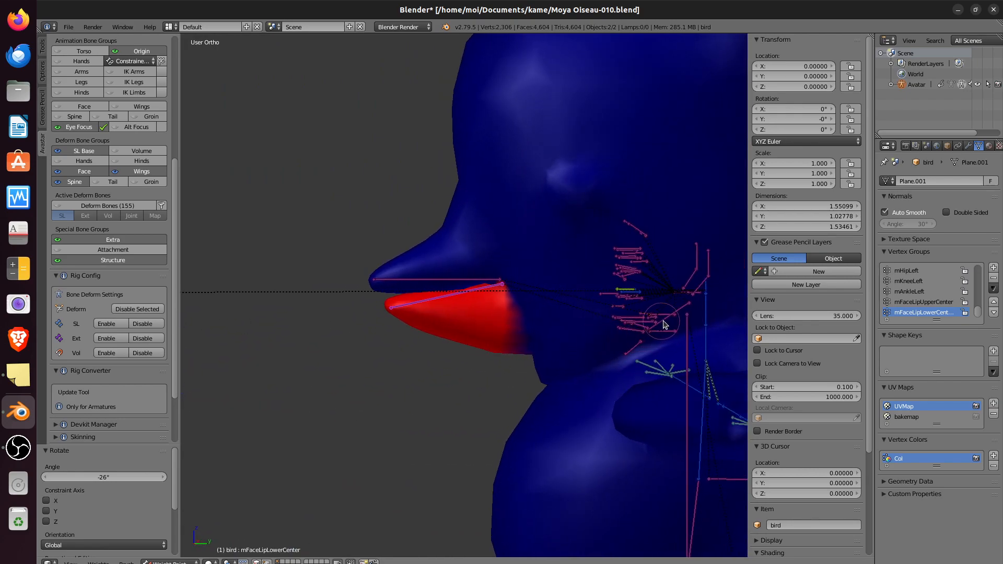
Step: Try rotating the mHead bone around the Z axis to test how the beak follows the head
{"action": "right_click", "coordinate": [706, 312]}
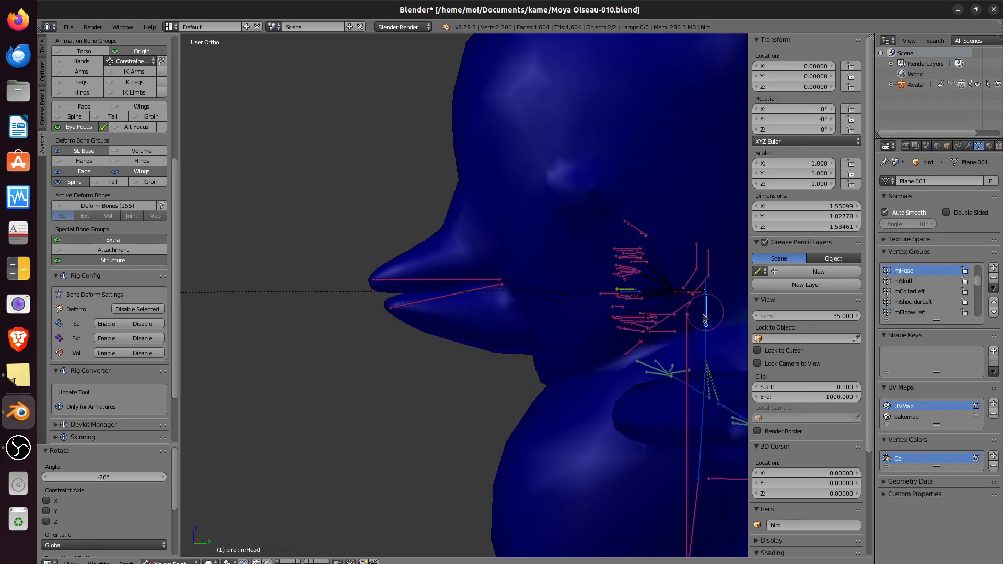
{"action": "key", "text": "r"}
{"action": "key", "text": "z"}
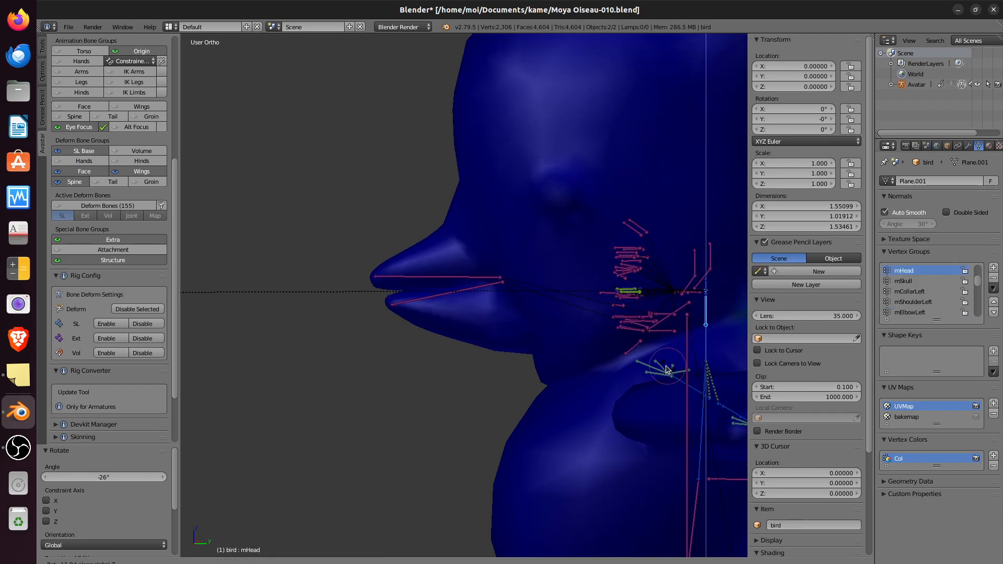
{"action": "right_click", "coordinate": [691, 337]}
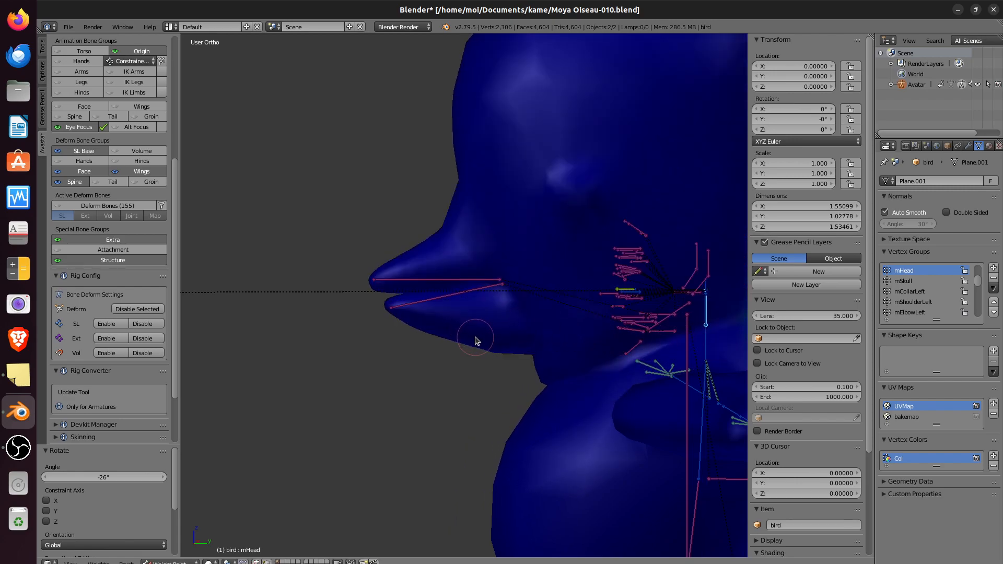
Step: Select all the armature's bones and clear their pose rotation
{"action": "key", "text": "a"}
{"action": "key", "text": "a"}
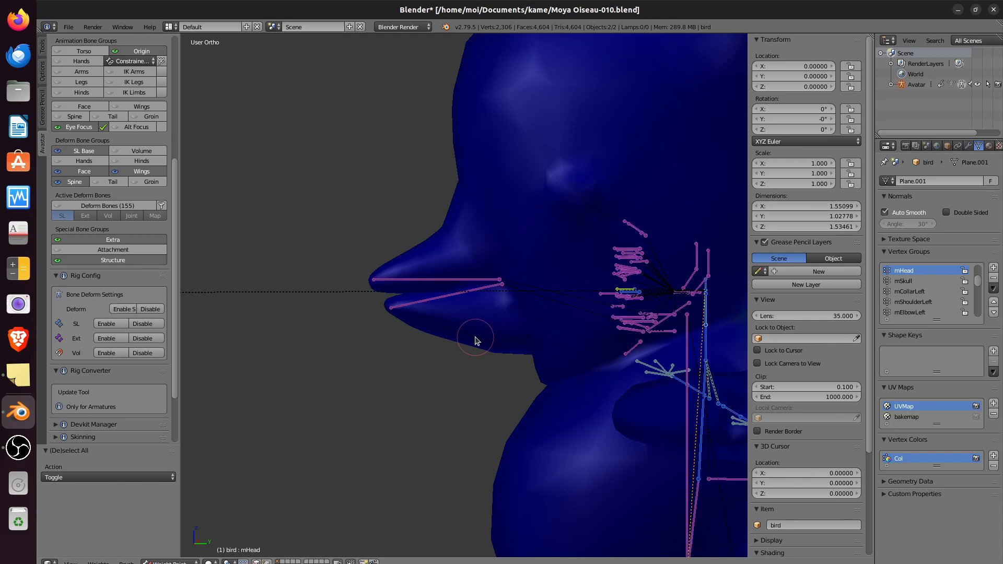
{"action": "key", "text": "alt+r"}
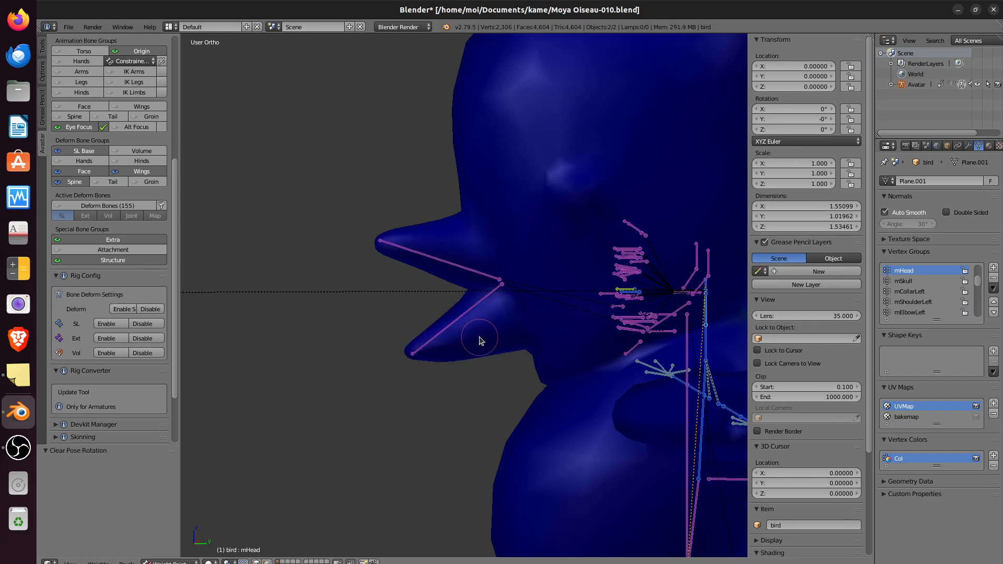
Step: Try painting a dab of mWing2Right weight on the tail's outer edge, undo it, and select the mWing2Left bone
{"action": "scroll", "coordinate": [523, 363], "scroll_direction": "down", "scroll_amount": 5}
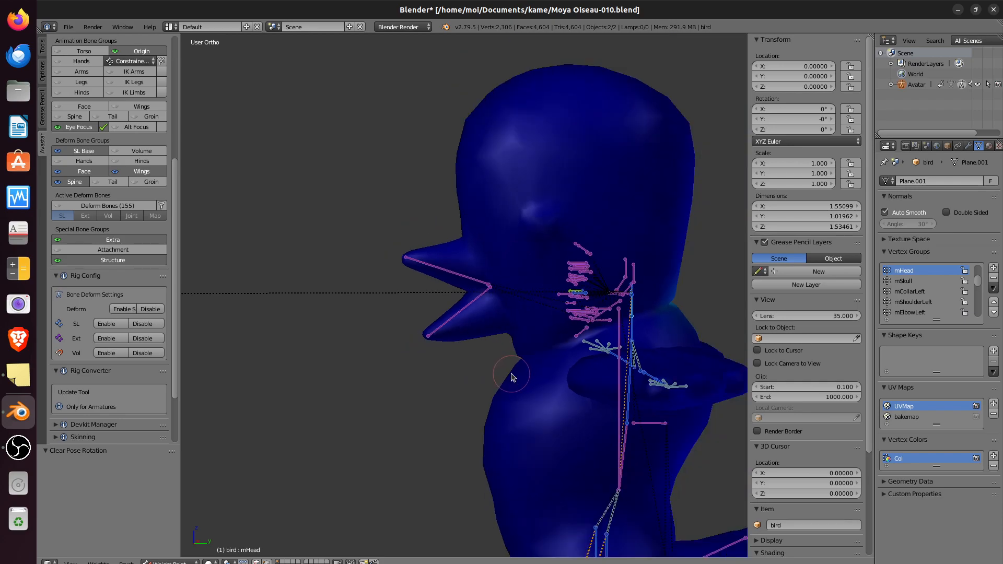
{"action": "middle_click_drag", "start_coordinate": [625, 436], "coordinate": [496, 451]}
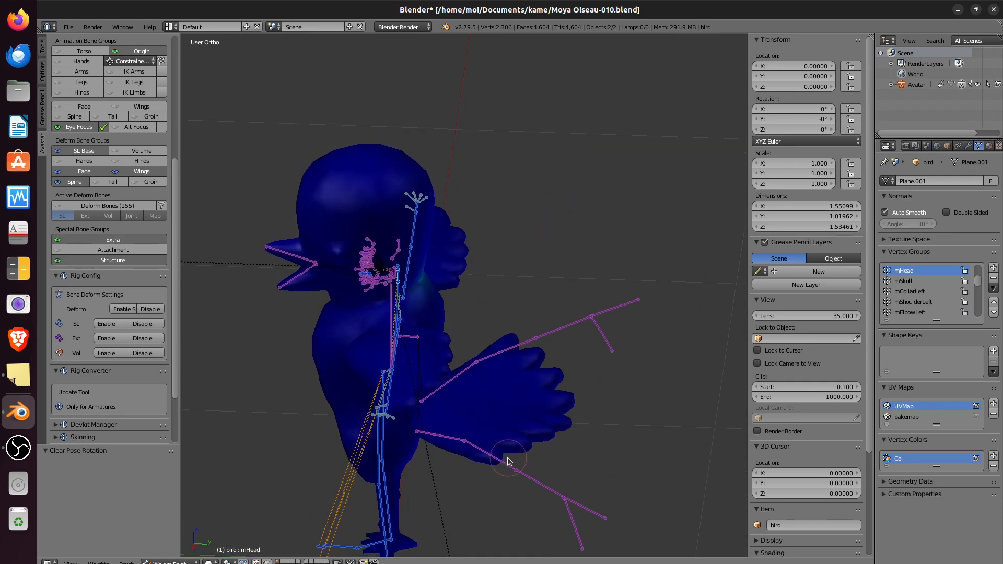
{"action": "right_click", "coordinate": [494, 459]}
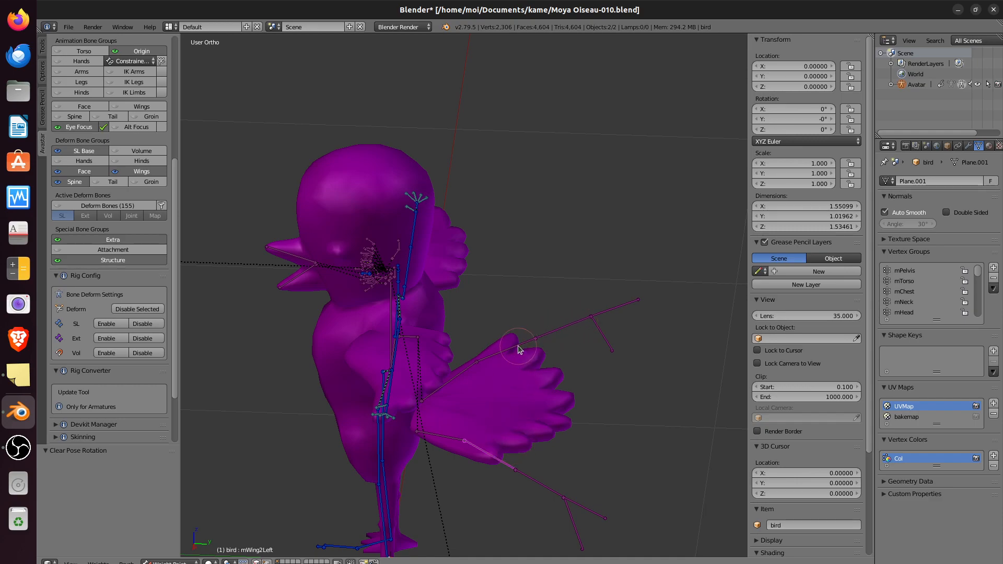
{"action": "middle_click_drag", "start_coordinate": [566, 394], "coordinate": [457, 451]}
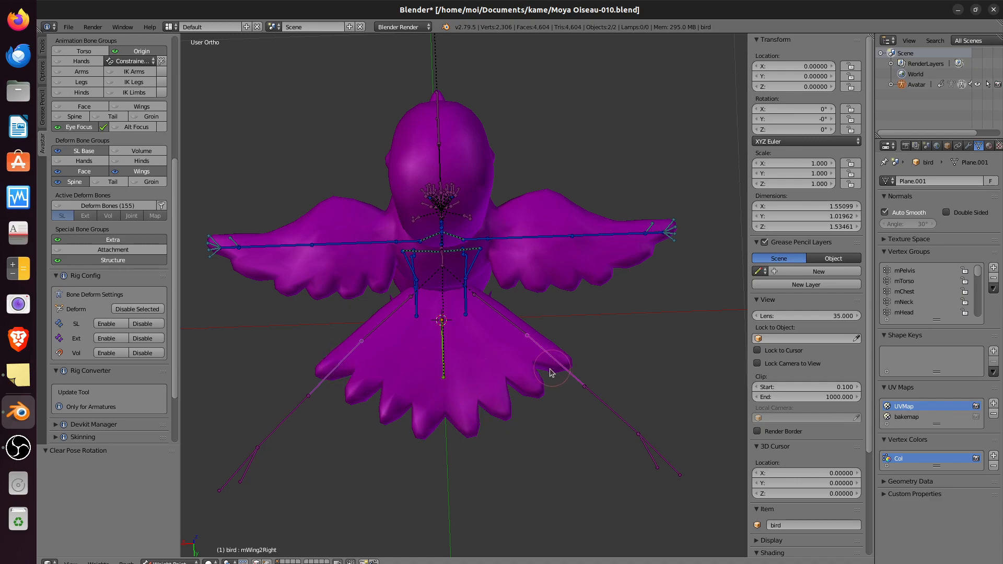
{"action": "mouse_move", "coordinate": [361, 355]}
{"action": "left_mouse_down"}
{"action": "mouse_move", "coordinate": [342, 371]}
{"action": "mouse_move", "coordinate": [362, 349]}
{"action": "mouse_move", "coordinate": [344, 361]}
{"action": "left_mouse_up"}
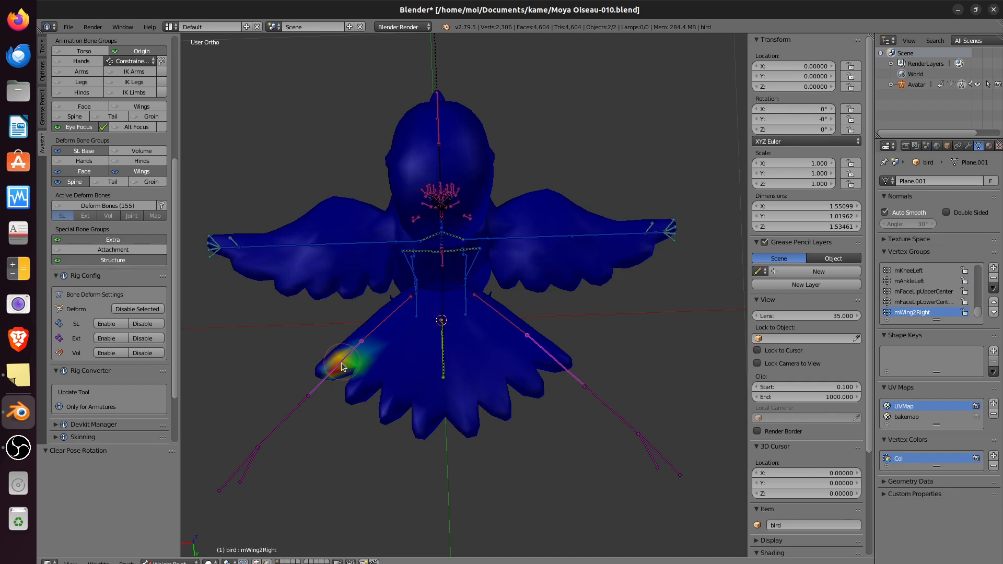
{"action": "right_click", "coordinate": [322, 381], "text": "ctrl"}
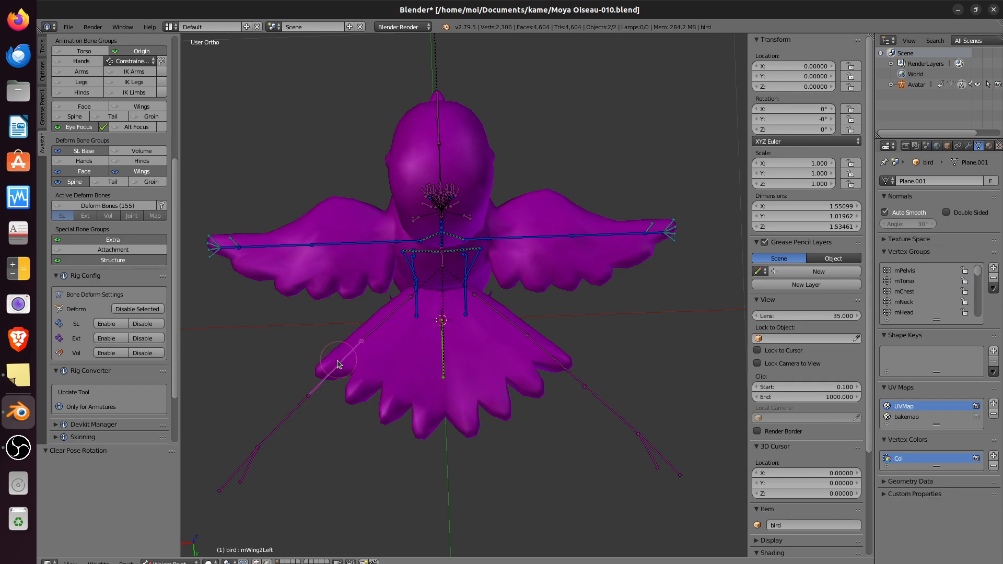
Step: Paint mWing2Left weight over the left half of the tail feathers, using an enlarged brush for the inner feathers
{"action": "mouse_move", "coordinate": [359, 345]}
{"action": "left_mouse_down"}
{"action": "mouse_move", "coordinate": [313, 372]}
{"action": "mouse_move", "coordinate": [365, 330]}
{"action": "mouse_move", "coordinate": [380, 351]}
{"action": "mouse_move", "coordinate": [350, 400]}
{"action": "mouse_move", "coordinate": [402, 397]}
{"action": "mouse_move", "coordinate": [403, 410]}
{"action": "mouse_move", "coordinate": [393, 356]}
{"action": "left_mouse_up"}
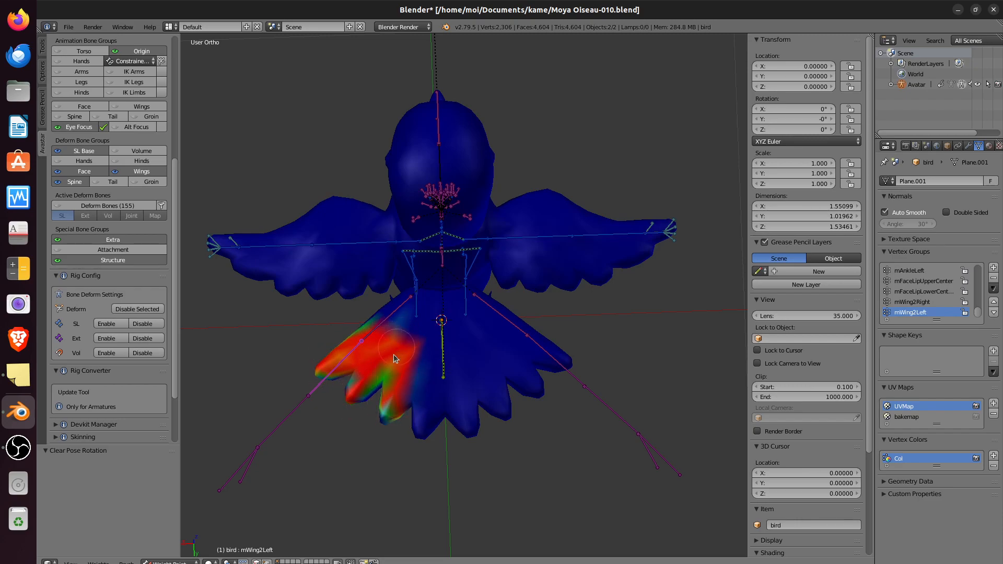
{"action": "key", "text": "f"}
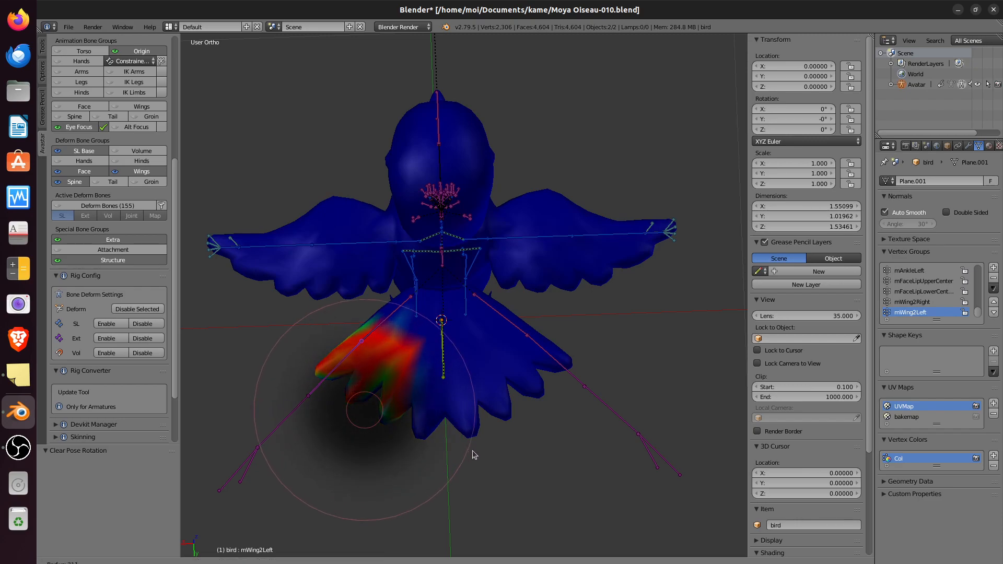
{"action": "left_click", "coordinate": [453, 448]}
{"action": "mouse_move", "coordinate": [375, 388]}
{"action": "left_mouse_down"}
{"action": "mouse_move", "coordinate": [374, 406]}
{"action": "mouse_move", "coordinate": [390, 391]}
{"action": "mouse_move", "coordinate": [386, 407]}
{"action": "mouse_move", "coordinate": [343, 444]}
{"action": "left_mouse_up"}
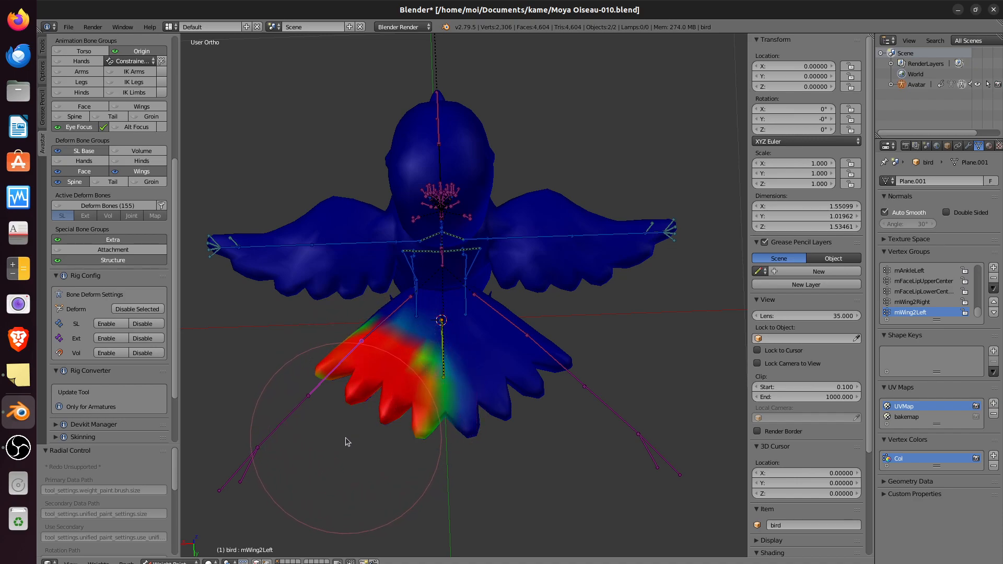
Step: Paint mWing2Left weight on the underside of the left tail feathers, seen from the front of the bird
{"action": "mouse_move", "coordinate": [330, 435]}
{"action": "middle_mouse_down"}
{"action": "mouse_move", "coordinate": [512, 278]}
{"action": "mouse_move", "coordinate": [553, 313]}
{"action": "middle_mouse_up"}
{"action": "mouse_move", "coordinate": [591, 346]}
{"action": "left_mouse_down"}
{"action": "mouse_move", "coordinate": [582, 349]}
{"action": "mouse_move", "coordinate": [596, 372]}
{"action": "mouse_move", "coordinate": [590, 390]}
{"action": "left_mouse_up"}
{"action": "mouse_move", "coordinate": [583, 401]}
{"action": "left_mouse_down"}
{"action": "mouse_move", "coordinate": [577, 381]}
{"action": "mouse_move", "coordinate": [572, 402]}
{"action": "mouse_move", "coordinate": [585, 359]}
{"action": "left_mouse_up"}
{"action": "scroll", "coordinate": [584, 358], "scroll_direction": "up", "scroll_amount": 2}
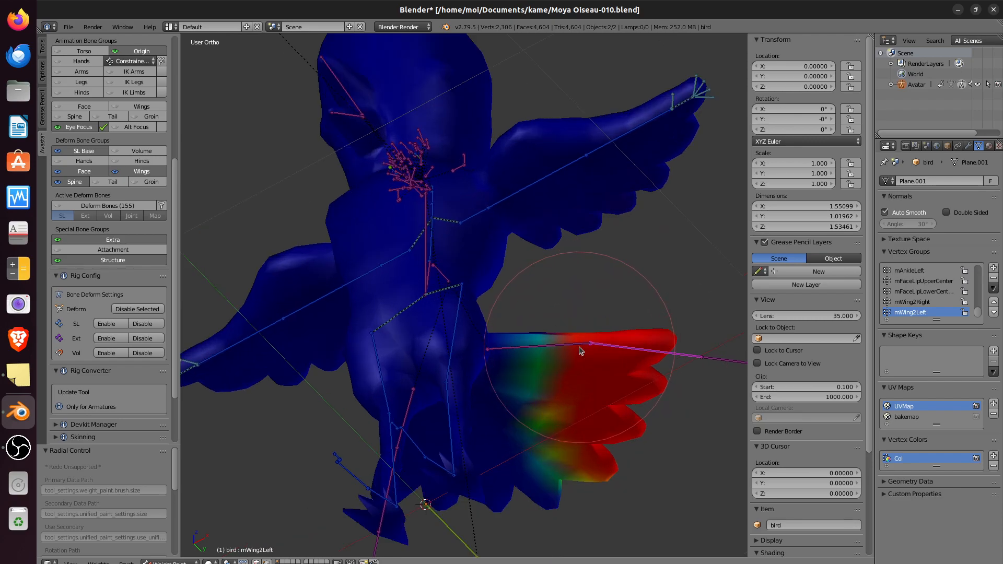
{"action": "scroll", "coordinate": [581, 350], "scroll_direction": "up", "scroll_amount": 1}
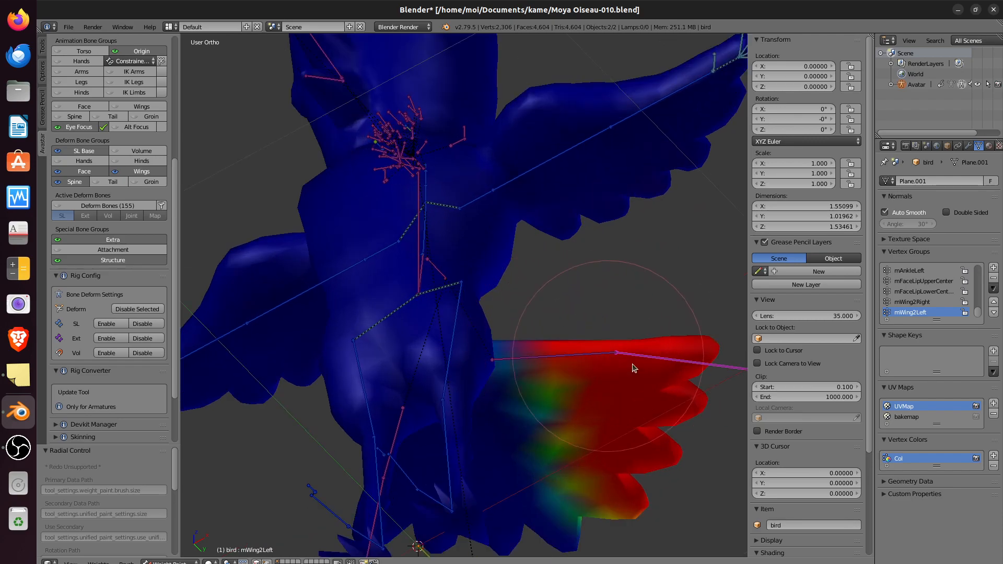
Step: Fill in the mWing2Left weight on the upper side of the left tail feathers and test the bone's rotation without keeping it
{"action": "right_click", "coordinate": [663, 386]}
{"action": "middle_click_drag", "start_coordinate": [663, 390], "coordinate": [383, 407]}
{"action": "mouse_move", "coordinate": [383, 403]}
{"action": "left_mouse_down"}
{"action": "mouse_move", "coordinate": [344, 391]}
{"action": "mouse_move", "coordinate": [330, 359]}
{"action": "mouse_move", "coordinate": [354, 389]}
{"action": "mouse_move", "coordinate": [359, 430]}
{"action": "mouse_move", "coordinate": [331, 491]}
{"action": "mouse_move", "coordinate": [311, 469]}
{"action": "left_mouse_up"}
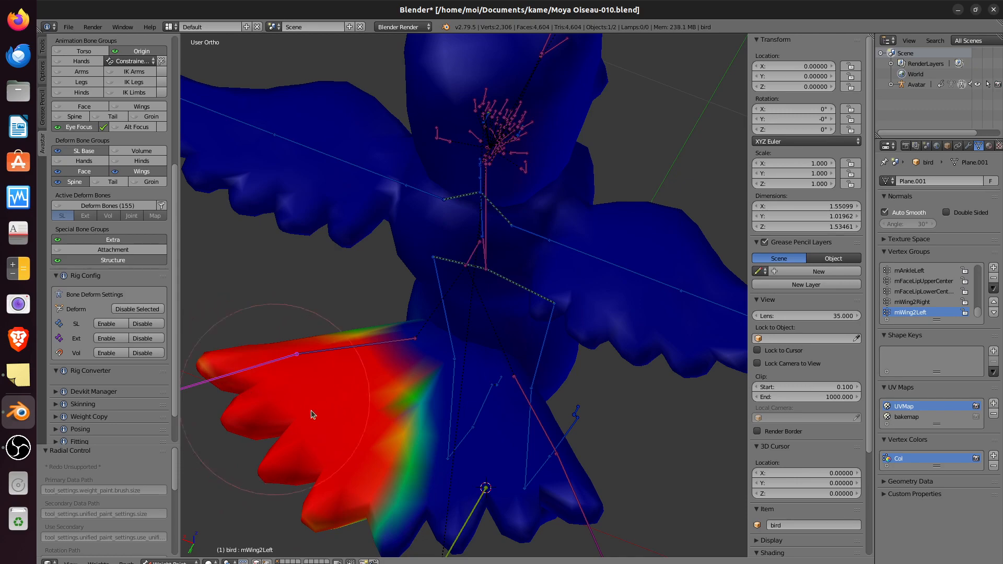
{"action": "left_click_drag", "start_coordinate": [343, 361], "coordinate": [337, 369]}
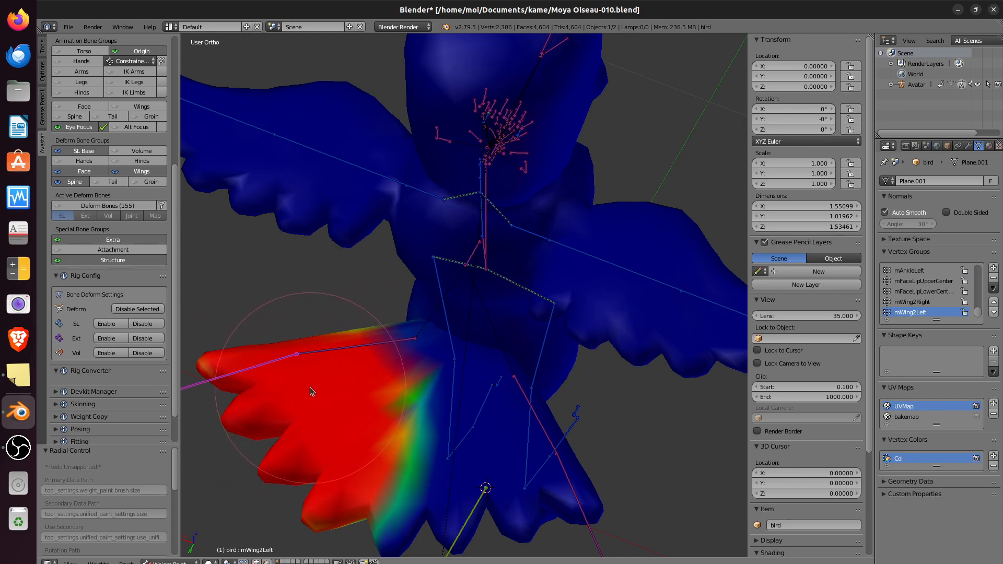
{"action": "key", "text": "r"}
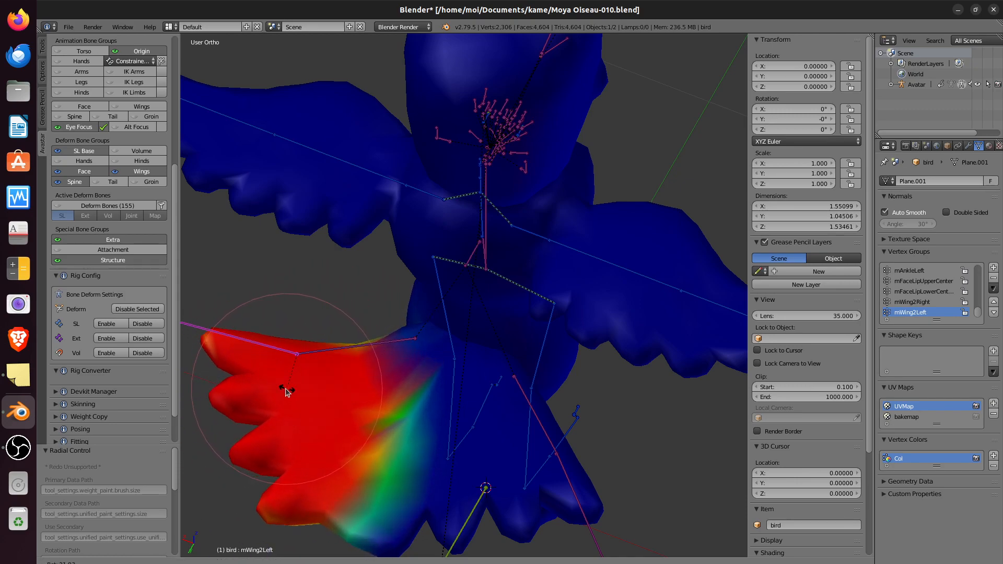
{"action": "right_click", "coordinate": [321, 389]}
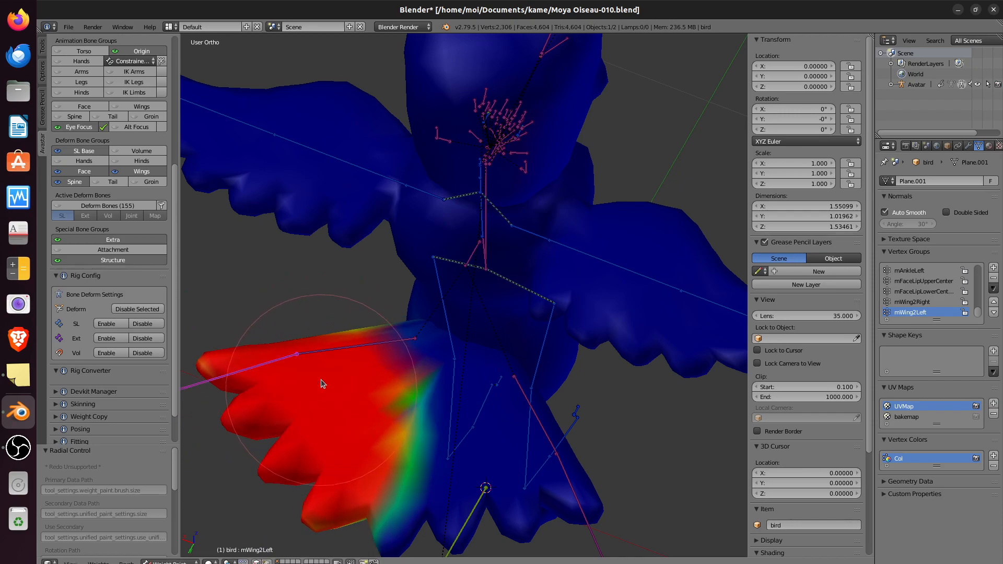
Step: Select the mWing1Left bone and rotate it -32.7° in the rear view to swing the left tail half inward
{"action": "right_click", "coordinate": [353, 352], "text": "ctrl"}
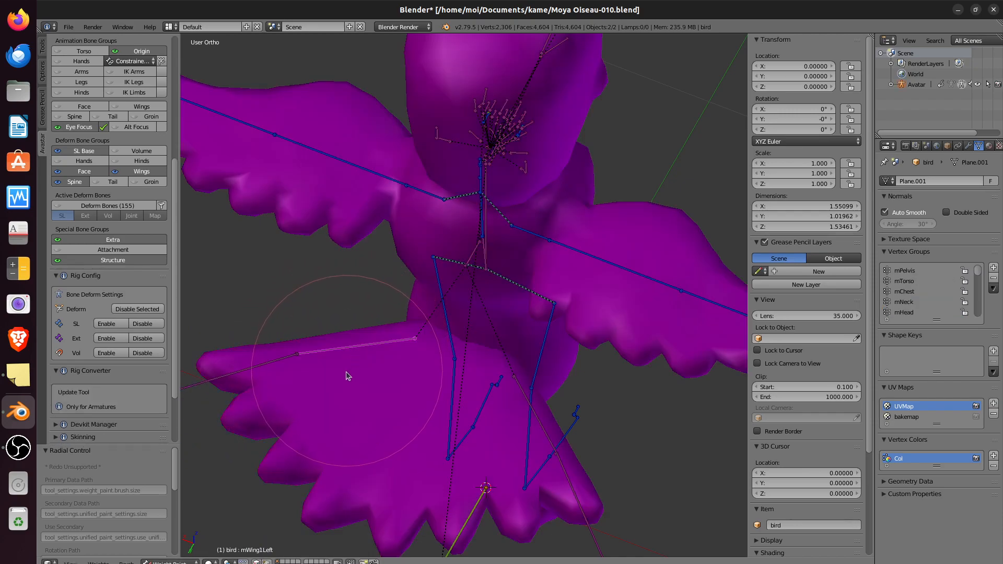
{"action": "key", "text": "r"}
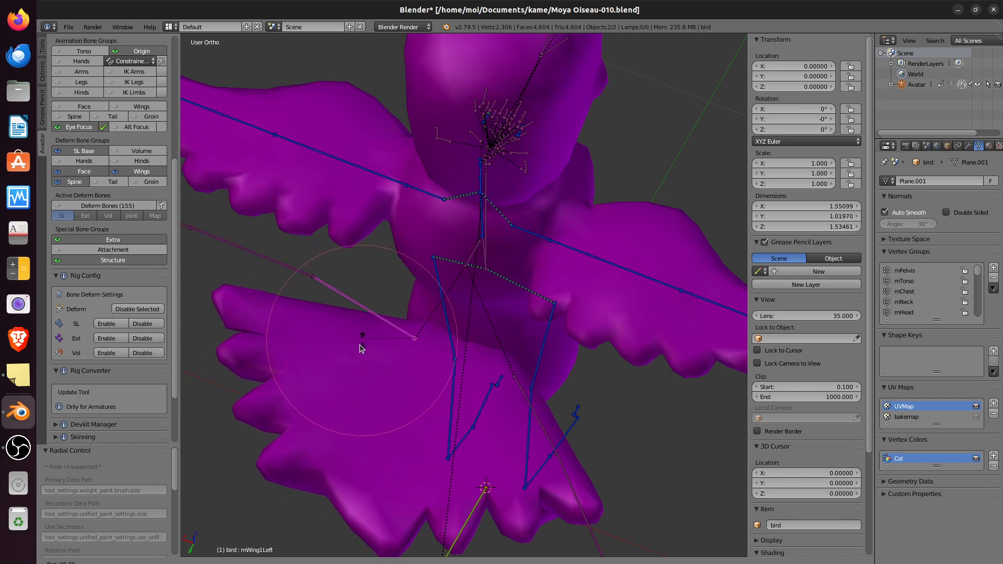
{"action": "left_click", "coordinate": [361, 379]}
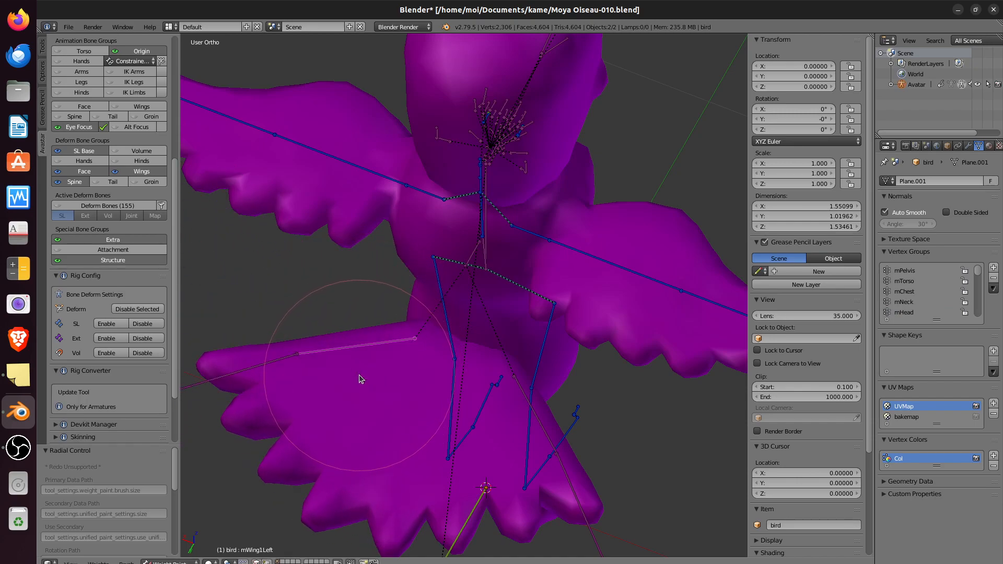
{"action": "middle_click_drag", "start_coordinate": [364, 396], "coordinate": [401, 435]}
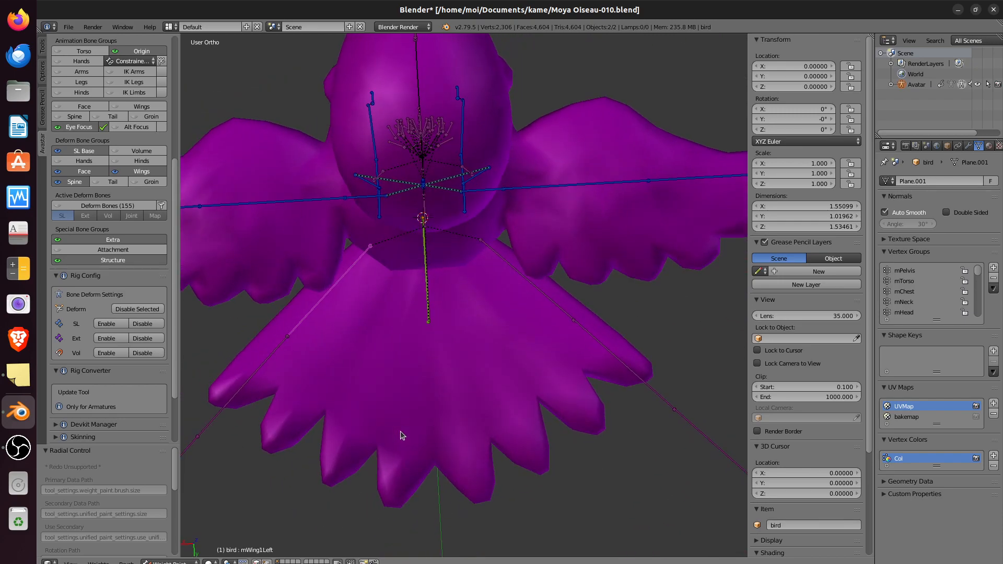
{"action": "key", "text": "r"}
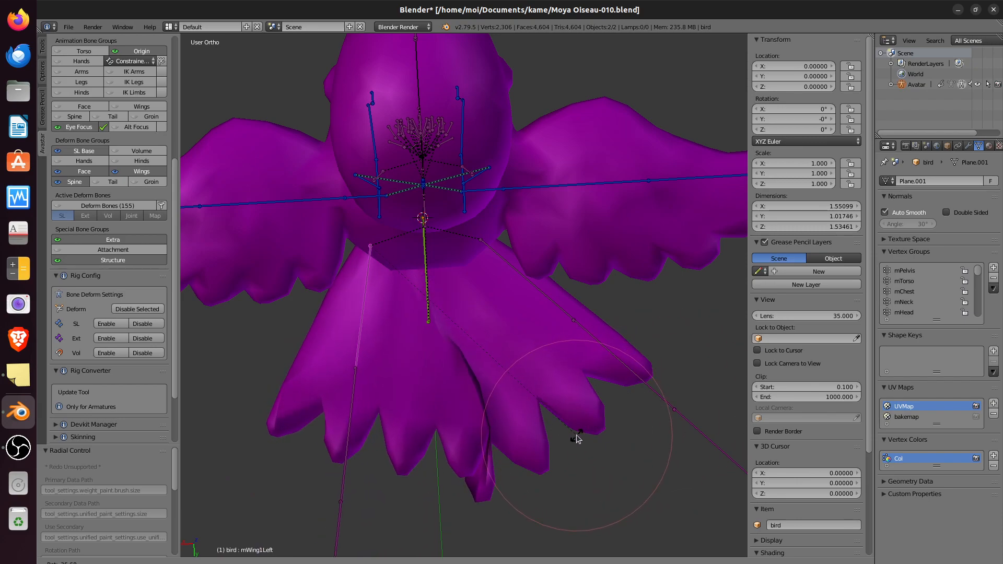
{"action": "left_click", "coordinate": [569, 449]}
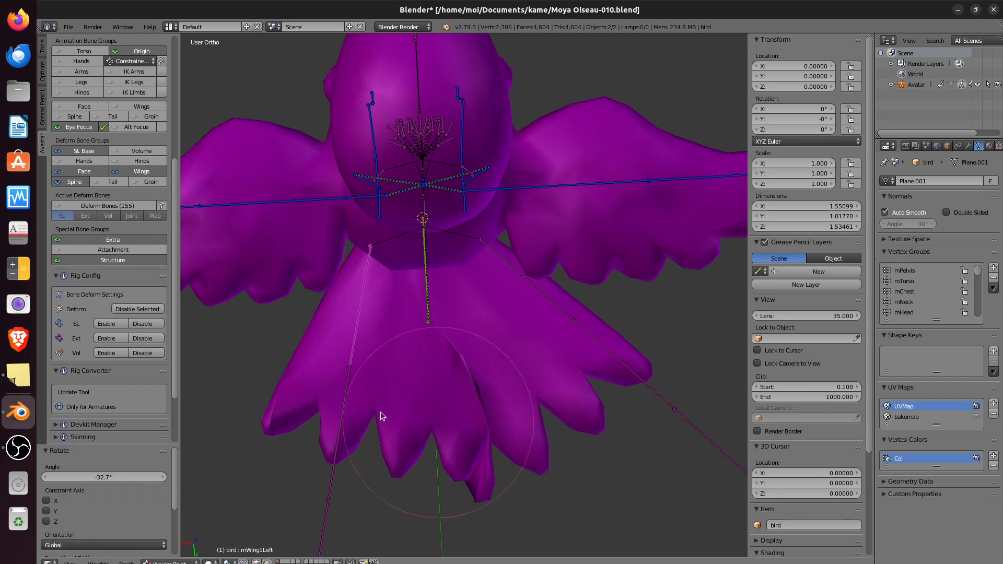
Step: Paint mWing1Left weight around the root of the left tail half, undoing the stroke that spreads past the tail's midline
{"action": "mouse_move", "coordinate": [323, 380]}
{"action": "left_mouse_down"}
{"action": "mouse_move", "coordinate": [277, 428]}
{"action": "mouse_move", "coordinate": [330, 308]}
{"action": "mouse_move", "coordinate": [295, 418]}
{"action": "mouse_move", "coordinate": [276, 441]}
{"action": "mouse_move", "coordinate": [305, 460]}
{"action": "mouse_move", "coordinate": [359, 463]}
{"action": "mouse_move", "coordinate": [364, 318]}
{"action": "mouse_move", "coordinate": [357, 407]}
{"action": "left_mouse_up"}
{"action": "mouse_move", "coordinate": [353, 464]}
{"action": "middle_mouse_down"}
{"action": "mouse_move", "coordinate": [333, 481]}
{"action": "mouse_move", "coordinate": [376, 331]}
{"action": "mouse_move", "coordinate": [423, 273]}
{"action": "mouse_move", "coordinate": [621, 228]}
{"action": "middle_mouse_up"}
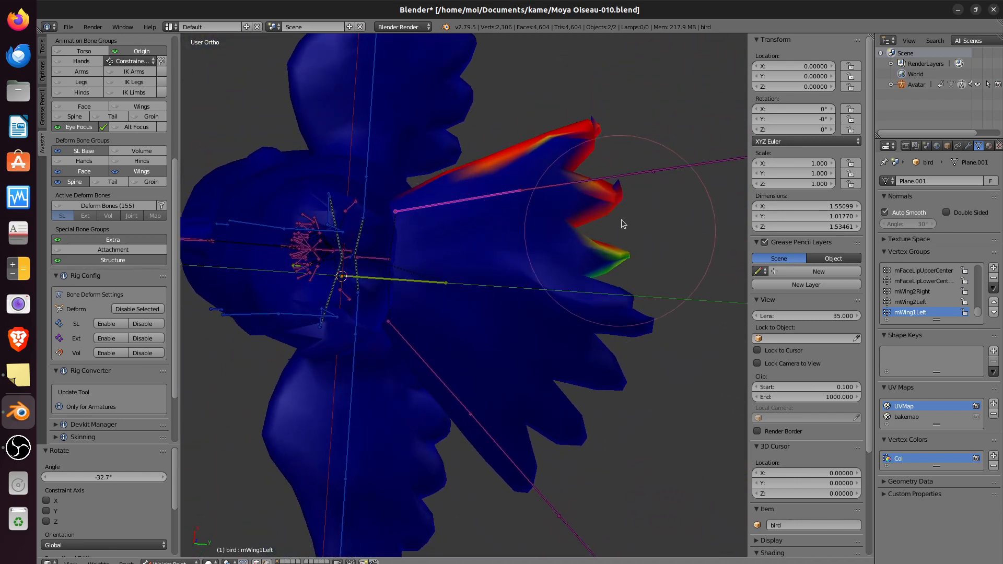
{"action": "mouse_move", "coordinate": [603, 185]}
{"action": "left_mouse_down"}
{"action": "mouse_move", "coordinate": [586, 130]}
{"action": "mouse_move", "coordinate": [501, 213]}
{"action": "mouse_move", "coordinate": [496, 236]}
{"action": "mouse_move", "coordinate": [474, 213]}
{"action": "mouse_move", "coordinate": [472, 252]}
{"action": "mouse_move", "coordinate": [497, 261]}
{"action": "mouse_move", "coordinate": [469, 259]}
{"action": "mouse_move", "coordinate": [460, 198]}
{"action": "mouse_move", "coordinate": [466, 271]}
{"action": "mouse_move", "coordinate": [522, 212]}
{"action": "mouse_move", "coordinate": [546, 277]}
{"action": "mouse_move", "coordinate": [633, 280]}
{"action": "mouse_move", "coordinate": [636, 329]}
{"action": "mouse_move", "coordinate": [648, 337]}
{"action": "left_mouse_up"}
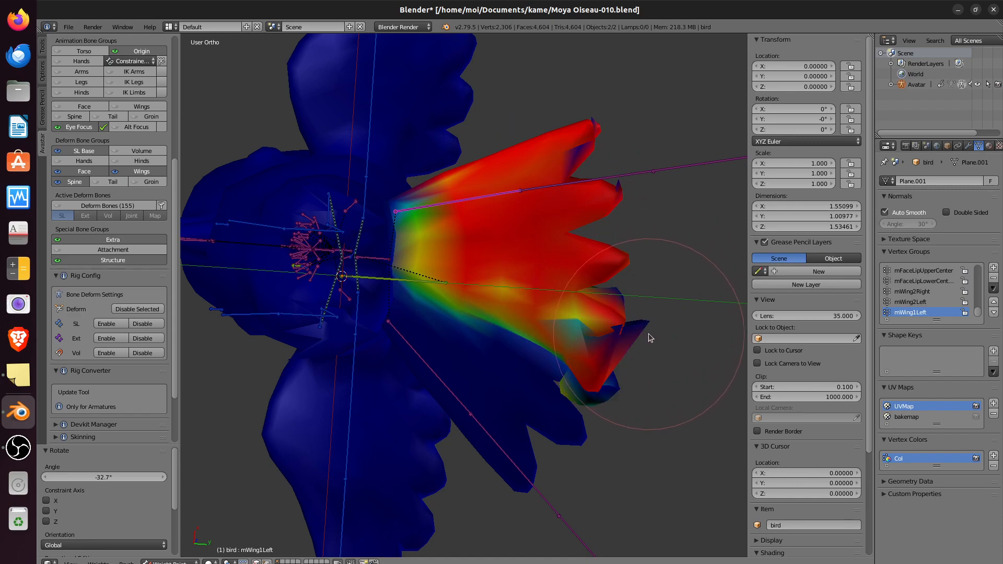
{"action": "key", "text": "ctrl+z"}
{"action": "mouse_move", "coordinate": [485, 231]}
{"action": "left_mouse_down"}
{"action": "mouse_move", "coordinate": [454, 193]}
{"action": "mouse_move", "coordinate": [454, 218]}
{"action": "mouse_move", "coordinate": [474, 224]}
{"action": "mouse_move", "coordinate": [556, 193]}
{"action": "left_mouse_up"}
Step: Check the mWing2Left weights, then return to mWing1Left and paint its weight along the left outer feather tips
{"action": "right_click", "coordinate": [557, 191], "text": "ctrl"}
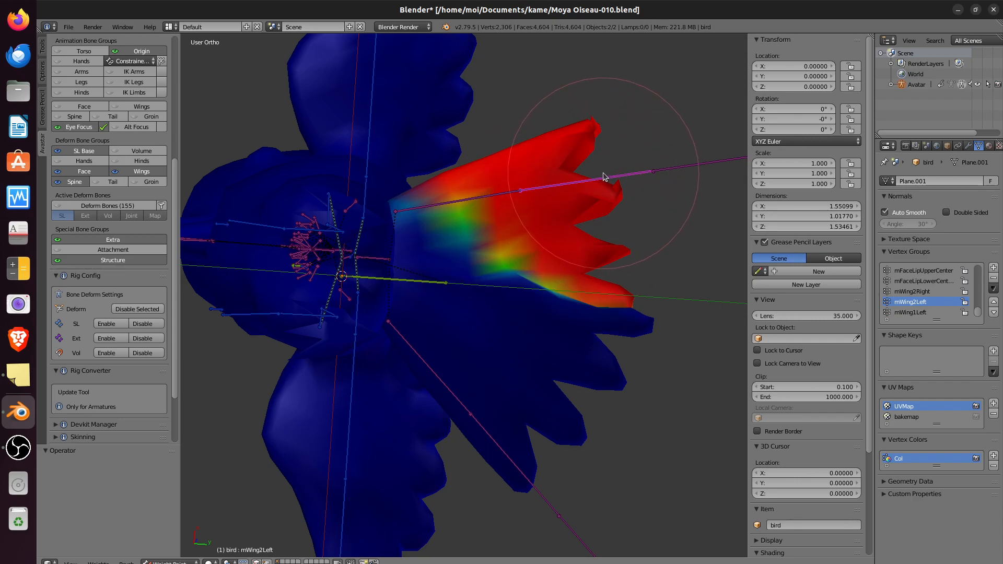
{"action": "right_click", "coordinate": [456, 203], "text": "ctrl"}
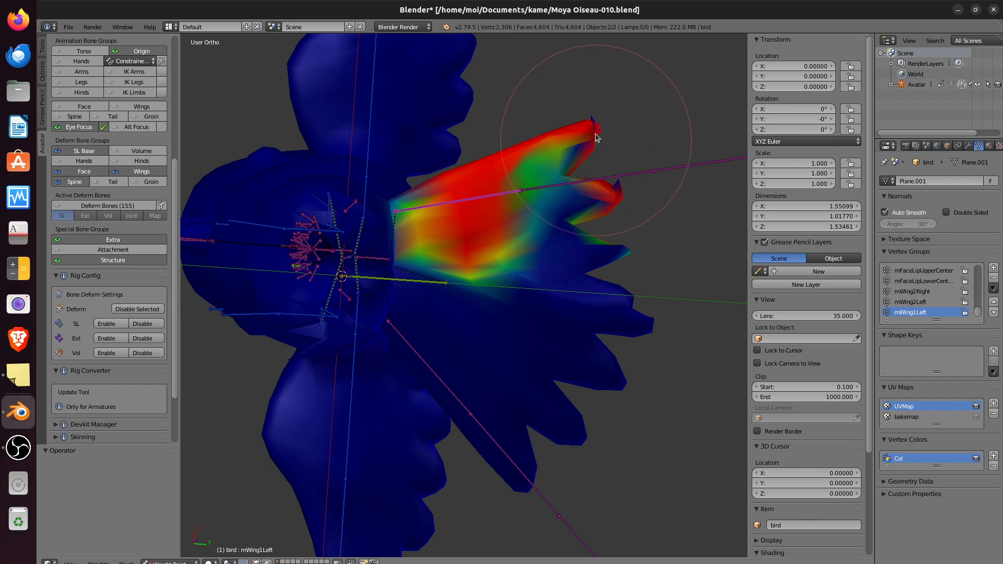
{"action": "left_click_drag", "start_coordinate": [597, 133], "coordinate": [622, 200]}
Step: Examine the left outer feather tips up close and compare their mWing1Left and mWing2Left weights
{"action": "middle_click_drag", "start_coordinate": [618, 186], "coordinate": [594, 331]}
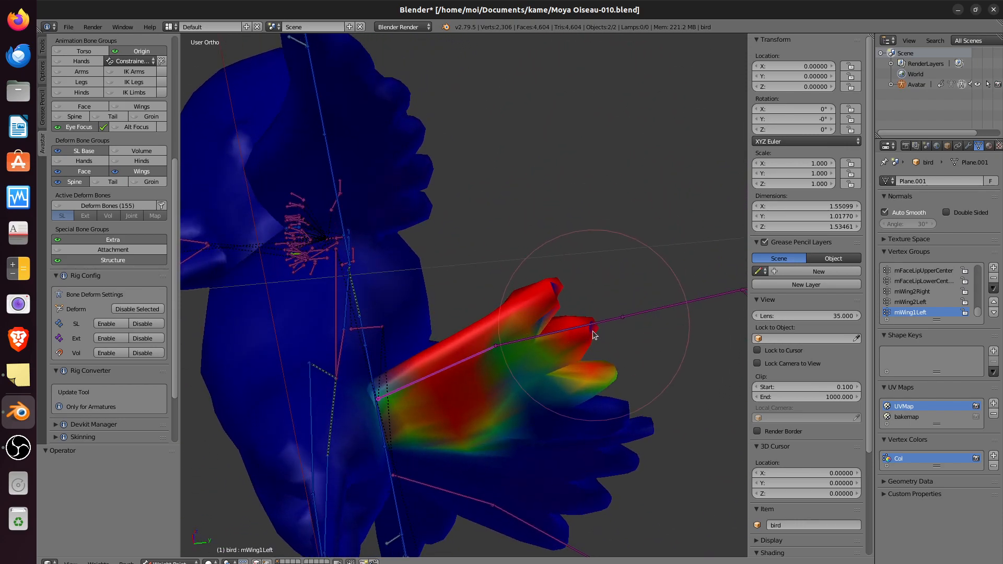
{"action": "scroll", "coordinate": [584, 321], "scroll_direction": "up", "scroll_amount": 2}
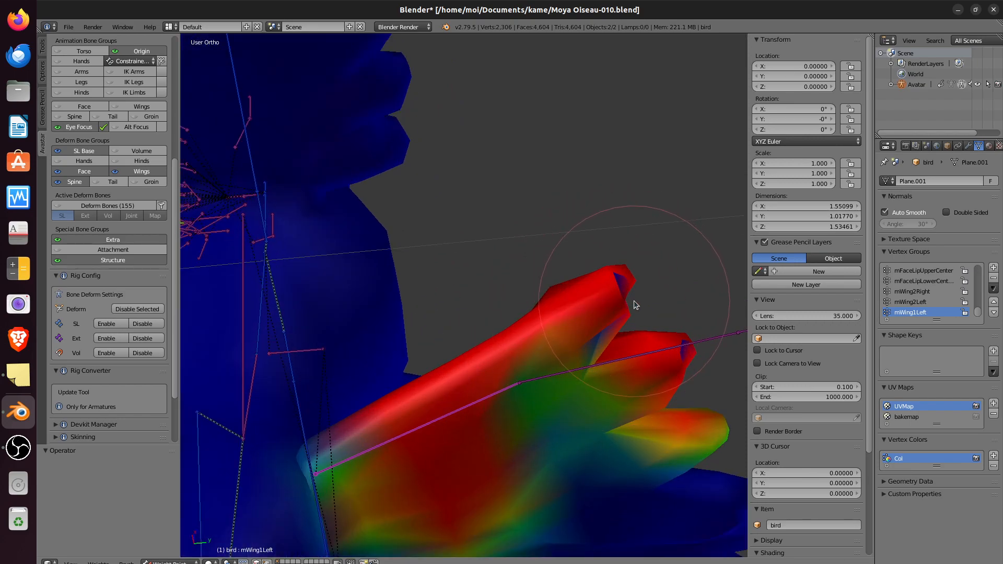
{"action": "middle_click_drag", "start_coordinate": [633, 315], "coordinate": [515, 359]}
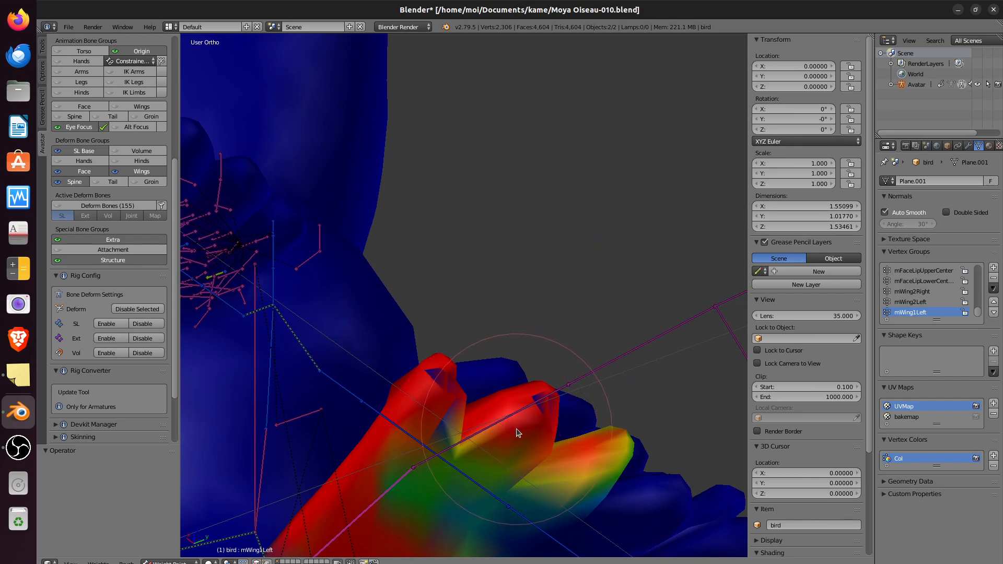
{"action": "middle_click_drag", "start_coordinate": [508, 436], "coordinate": [539, 465]}
{"action": "middle_click_drag", "start_coordinate": [604, 494], "coordinate": [600, 421]}
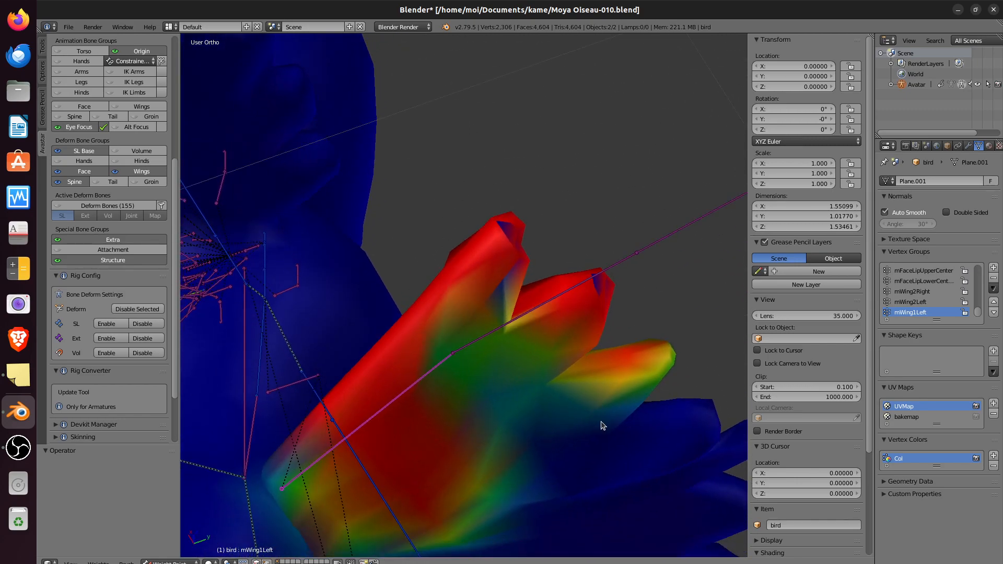
{"action": "right_click", "coordinate": [508, 323]}
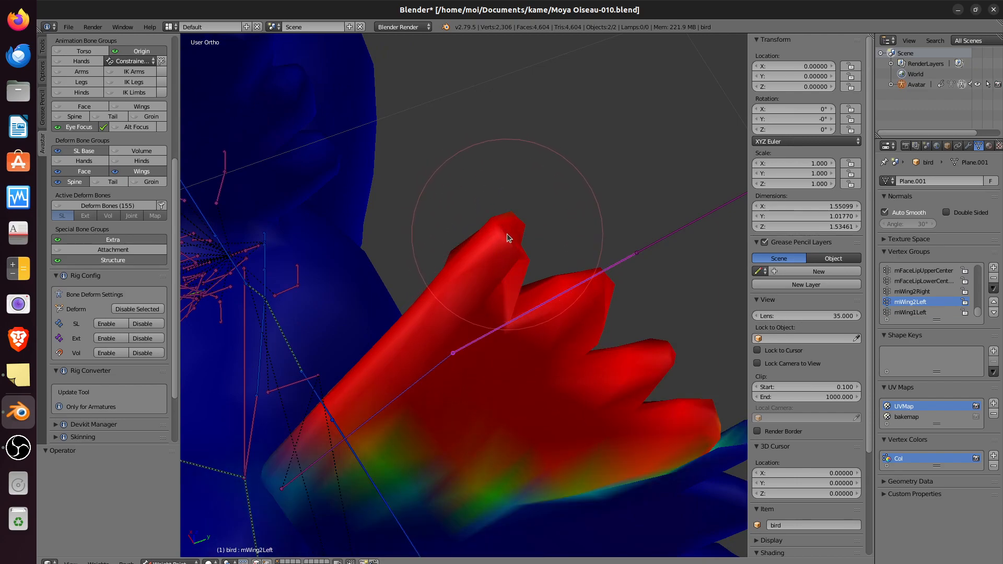
{"action": "right_click", "coordinate": [434, 372]}
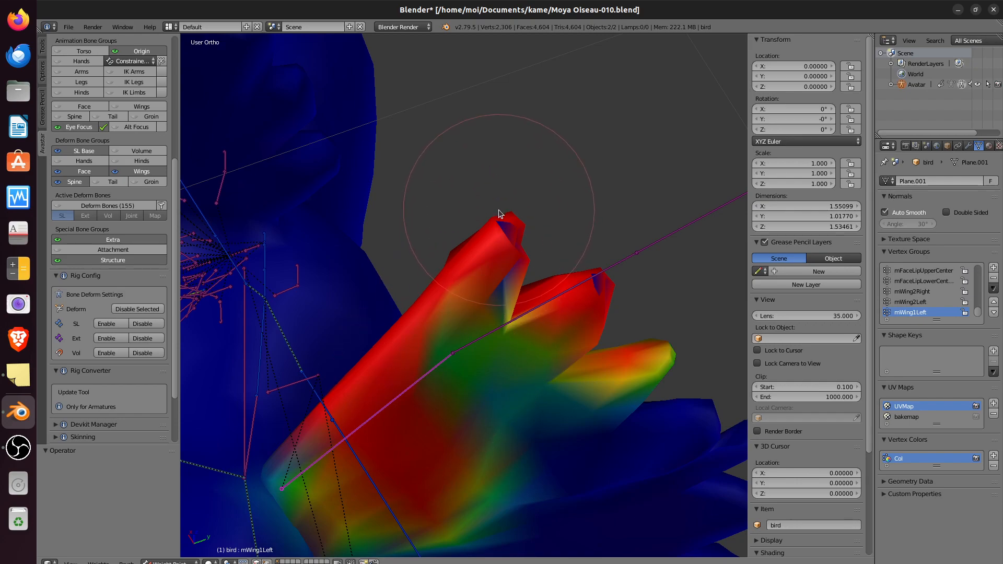
Step: Using vertex selection, set the stray outer feather-tip vertex's mPelvis weight to 0.273 and try painting mWing1Left weight over it
{"action": "scroll", "coordinate": [499, 209], "scroll_direction": "up", "scroll_amount": 2}
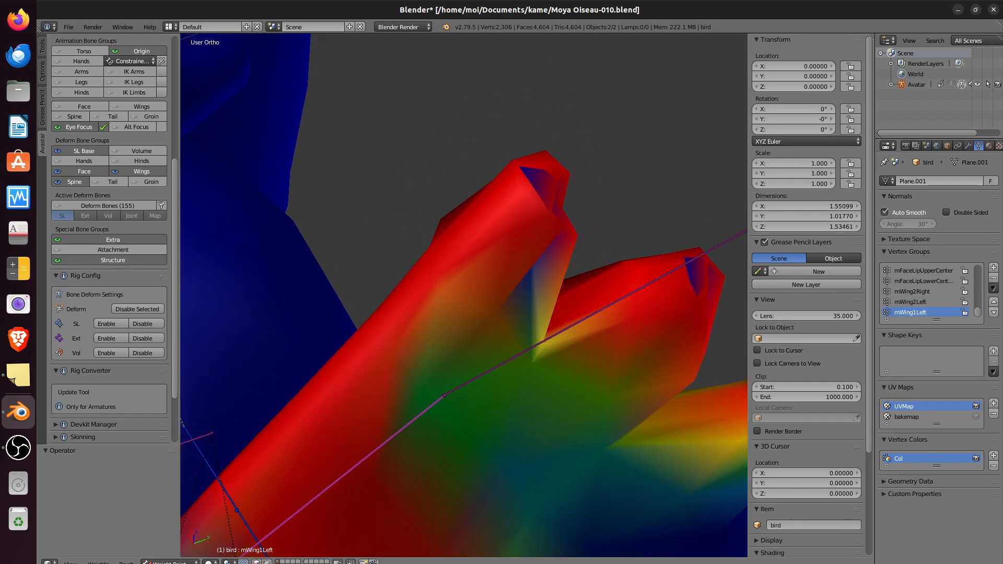
{"action": "key", "text": "v"}
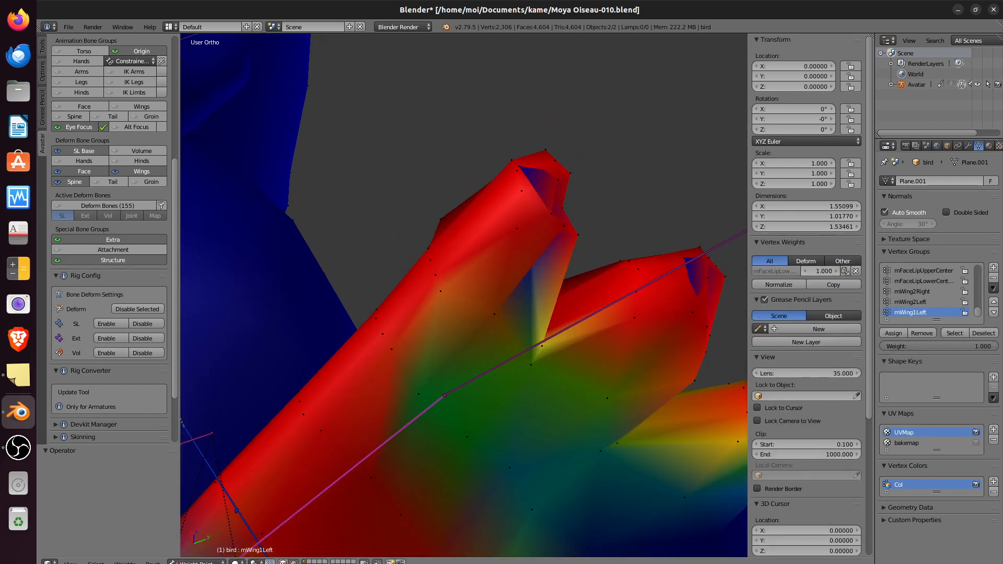
{"action": "right_click", "coordinate": [518, 167]}
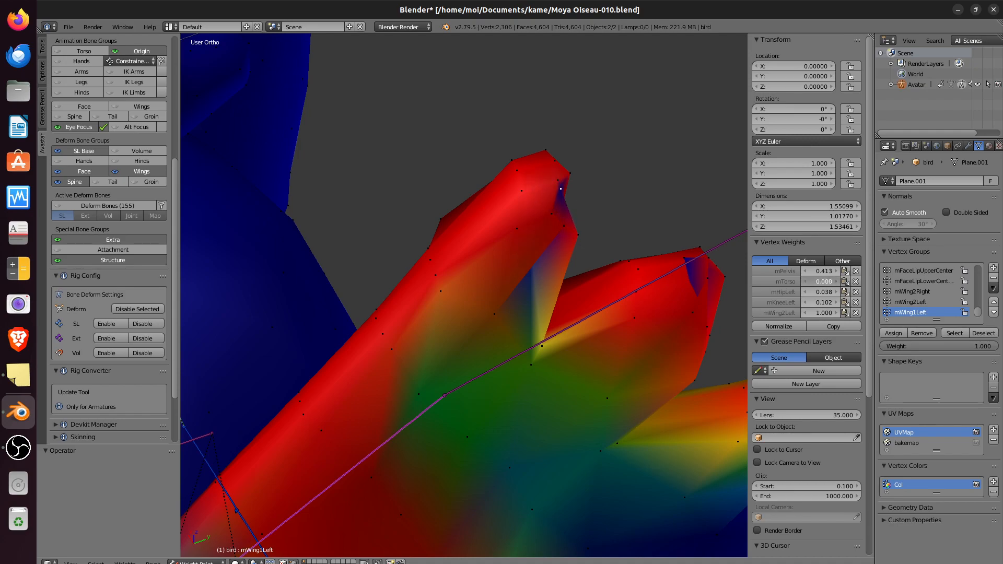
{"action": "left_click_drag", "start_coordinate": [818, 271], "coordinate": [713, 271]}
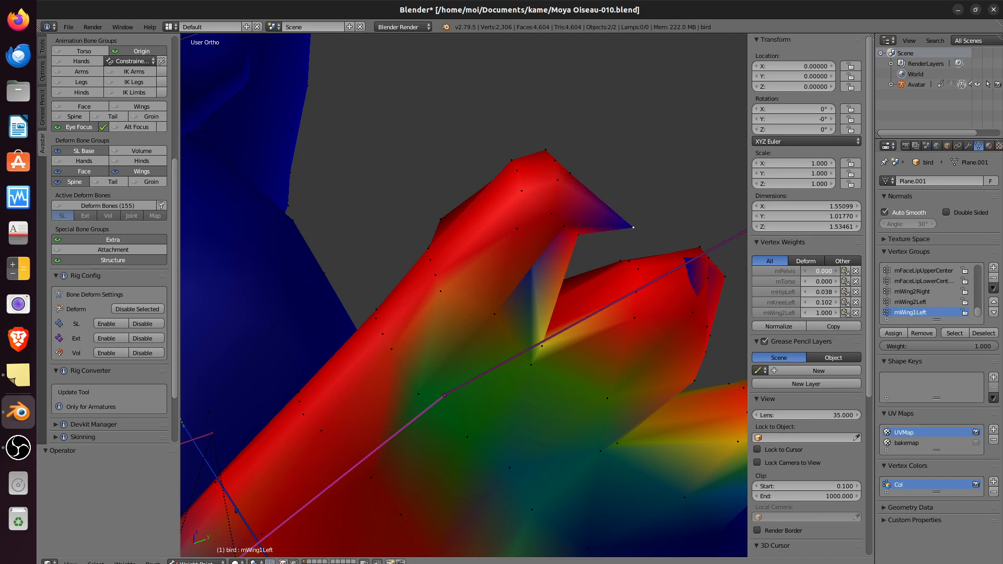
{"action": "left_click_drag", "start_coordinate": [818, 271], "coordinate": [858, 271]}
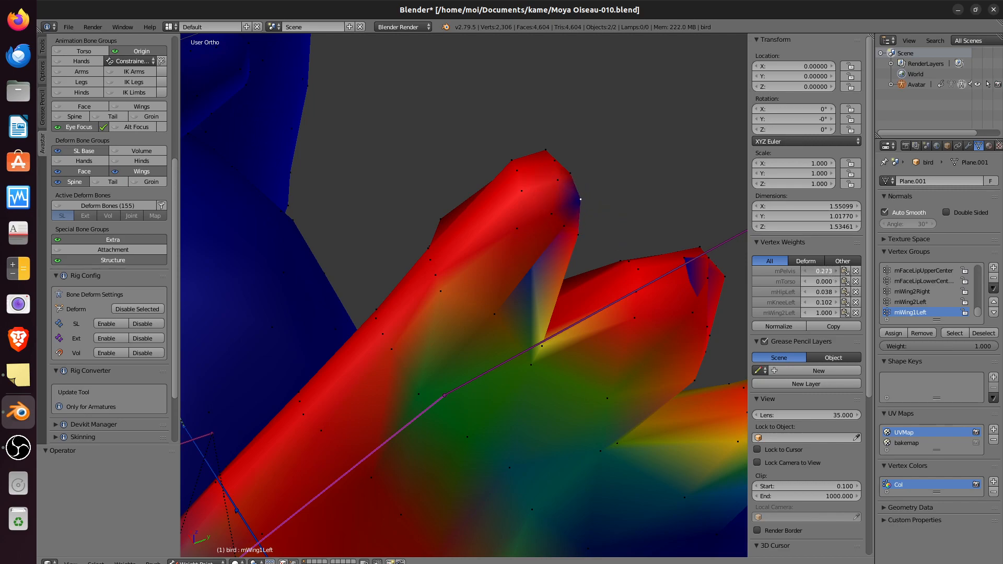
{"action": "left_click_drag", "start_coordinate": [578, 204], "coordinate": [577, 213]}
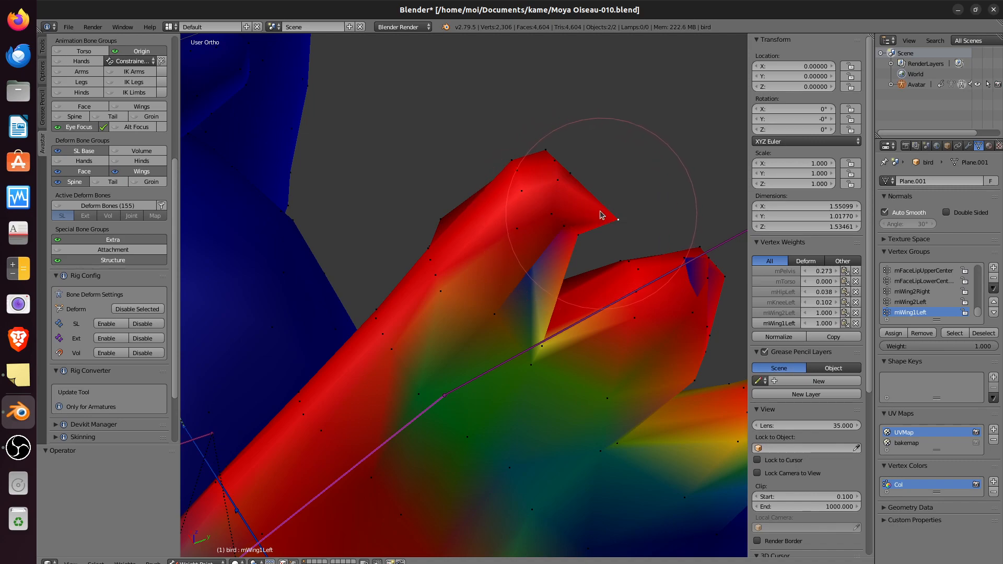
{"action": "key", "text": "ctrl+z"}
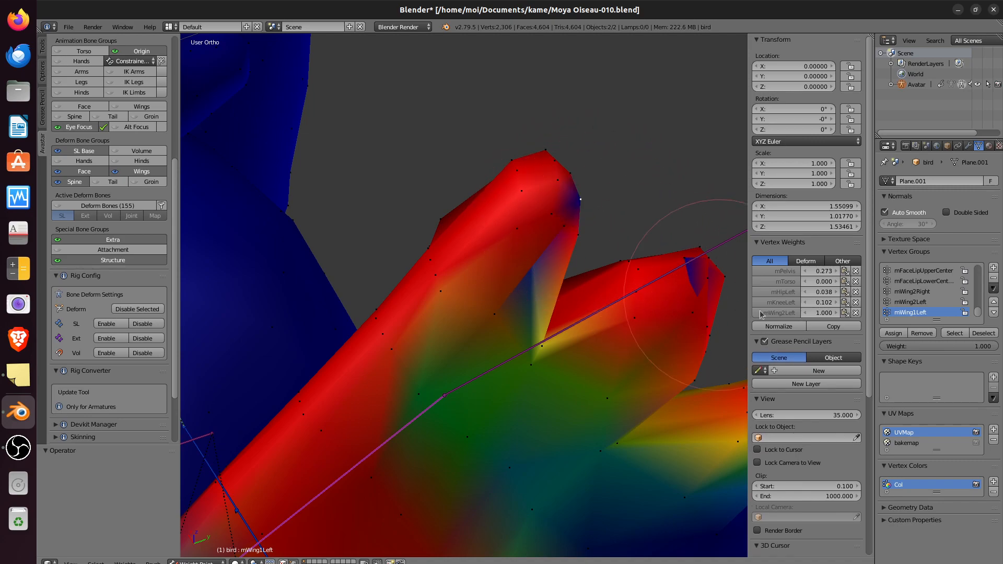
Step: Make mWing2Left the active group and set the selected vertex's mTorso weight to 0.000 and mPelvis weight to 0.253
{"action": "left_click", "coordinate": [787, 315]}
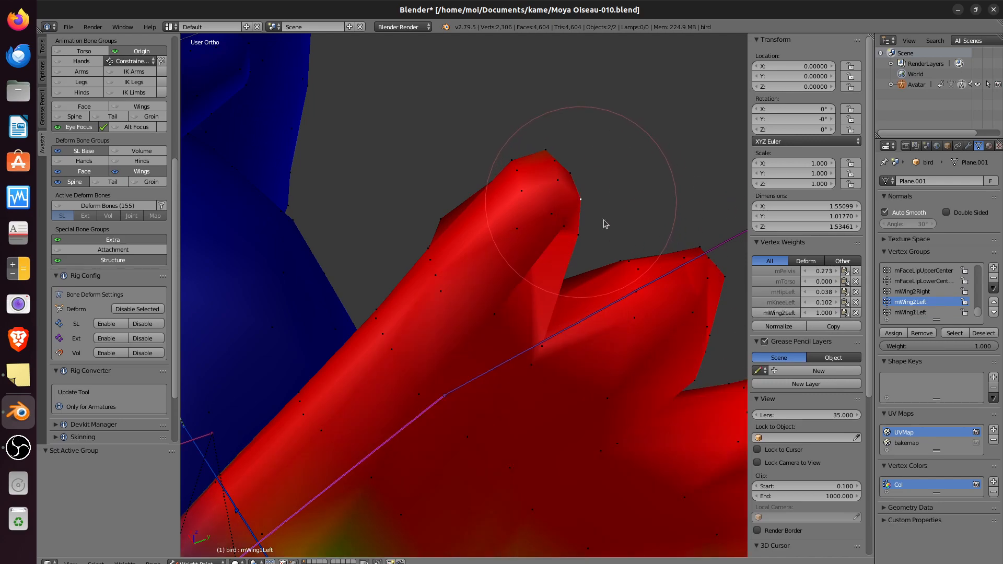
{"action": "mouse_move", "coordinate": [688, 273]}
{"action": "middle_mouse_down"}
{"action": "mouse_move", "coordinate": [688, 284]}
{"action": "mouse_move", "coordinate": [667, 292]}
{"action": "mouse_move", "coordinate": [621, 268]}
{"action": "middle_mouse_up"}
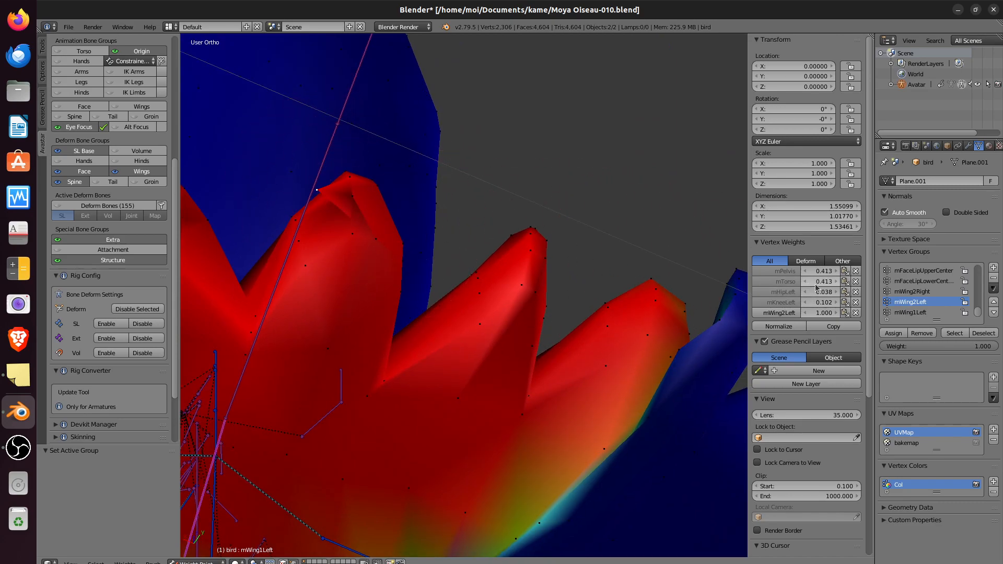
{"action": "left_click_drag", "start_coordinate": [823, 281], "coordinate": [812, 281]}
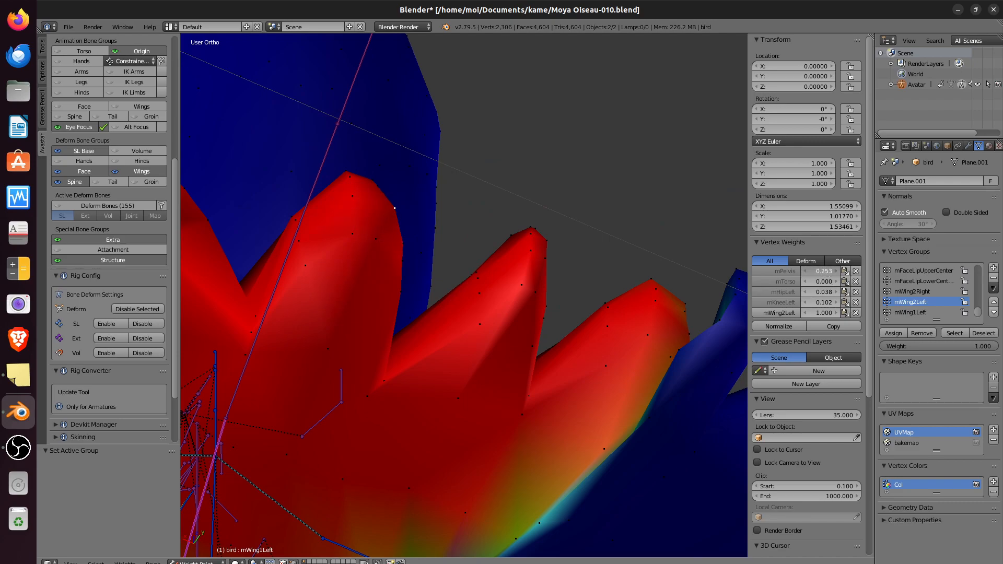
Step: Set the selected vertex's mPelvis weight to 0.233
{"action": "left_click_drag", "start_coordinate": [819, 271], "coordinate": [825, 270]}
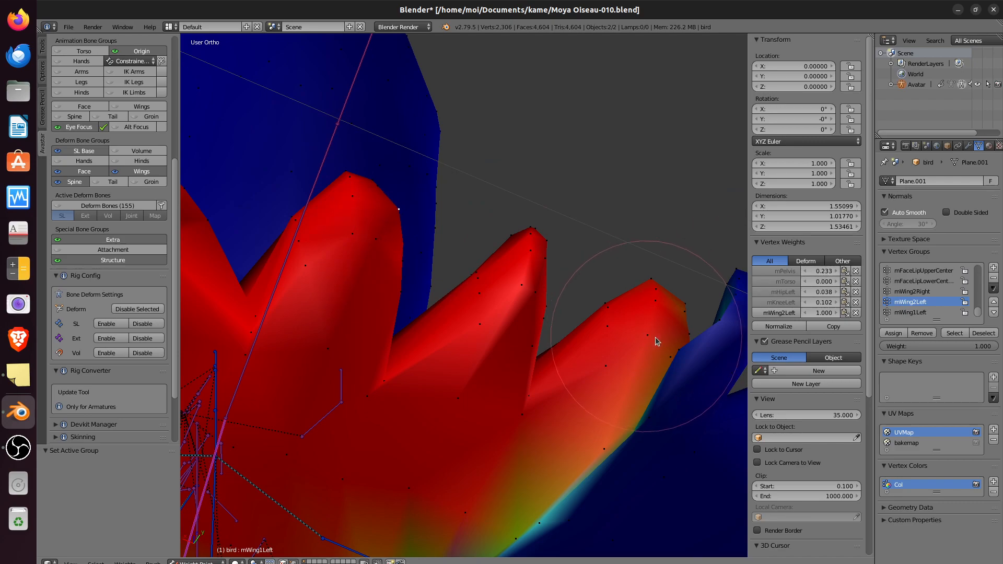
Step: Make mWing1Right the active bone, turn off vertex selection masking and paint its weight over the base of the right tail feathers
{"action": "mouse_move", "coordinate": [662, 341]}
{"action": "middle_mouse_down"}
{"action": "mouse_move", "coordinate": [649, 373]}
{"action": "mouse_move", "coordinate": [618, 369]}
{"action": "middle_mouse_up"}
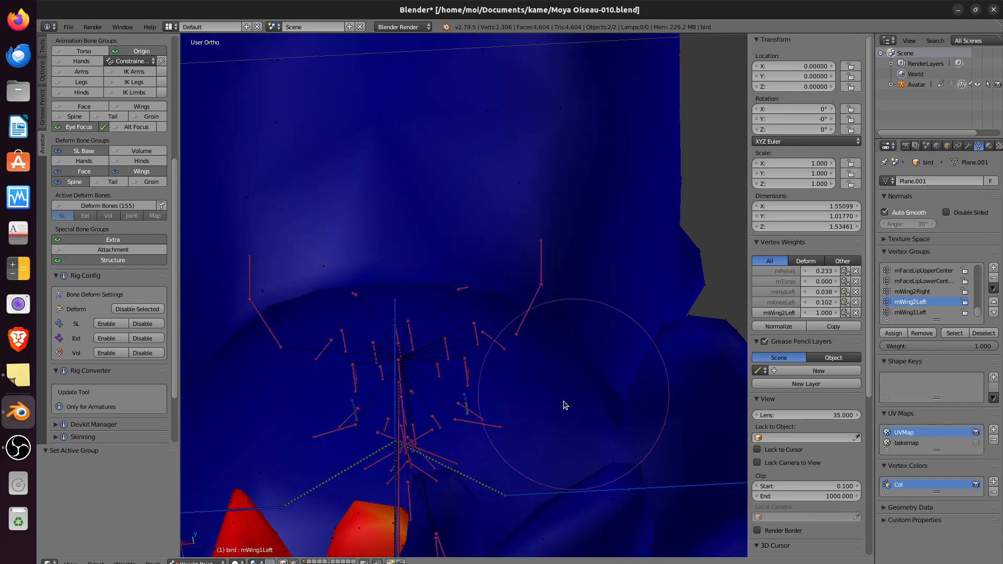
{"action": "scroll", "coordinate": [559, 410], "scroll_direction": "down", "scroll_amount": 4}
{"action": "mouse_move", "coordinate": [493, 430]}
{"action": "middle_mouse_down"}
{"action": "mouse_move", "coordinate": [528, 443]}
{"action": "mouse_move", "coordinate": [546, 351]}
{"action": "mouse_move", "coordinate": [463, 376]}
{"action": "mouse_move", "coordinate": [456, 456]}
{"action": "mouse_move", "coordinate": [486, 505]}
{"action": "mouse_move", "coordinate": [500, 473]}
{"action": "mouse_move", "coordinate": [457, 183]}
{"action": "mouse_move", "coordinate": [452, 249]}
{"action": "mouse_move", "coordinate": [463, 274]}
{"action": "middle_mouse_up"}
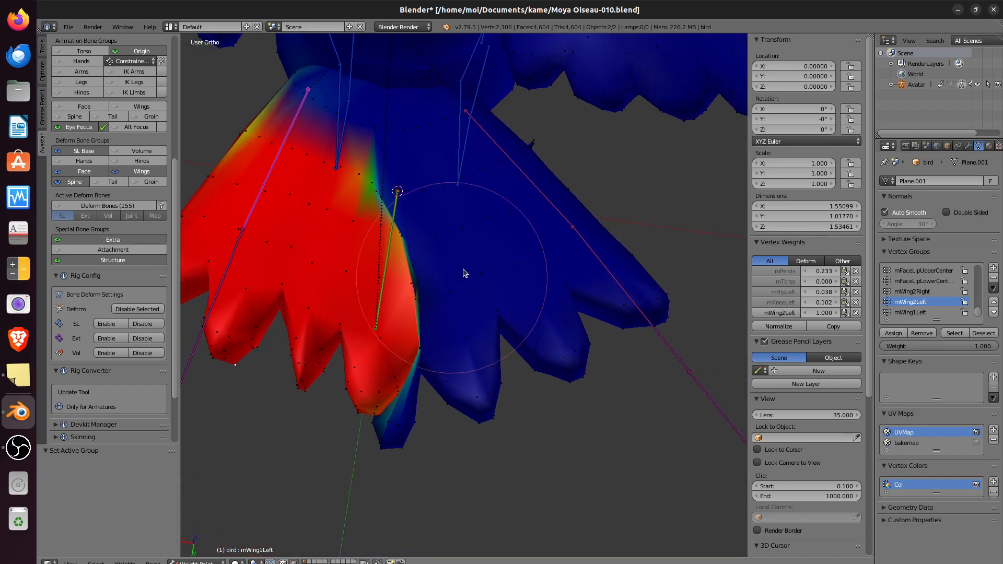
{"action": "right_click", "coordinate": [530, 185], "text": "ctrl"}
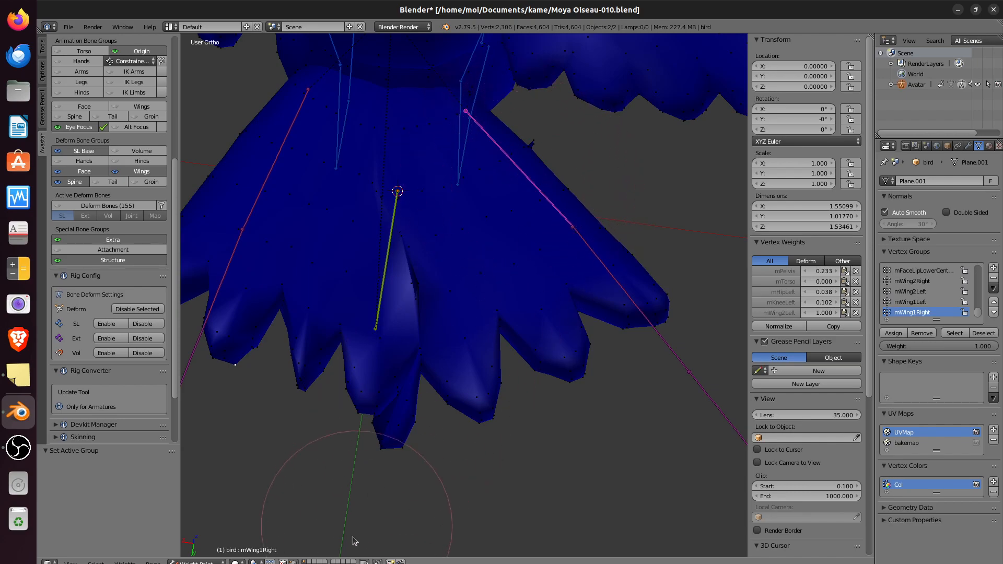
{"action": "left_click", "coordinate": [293, 562]}
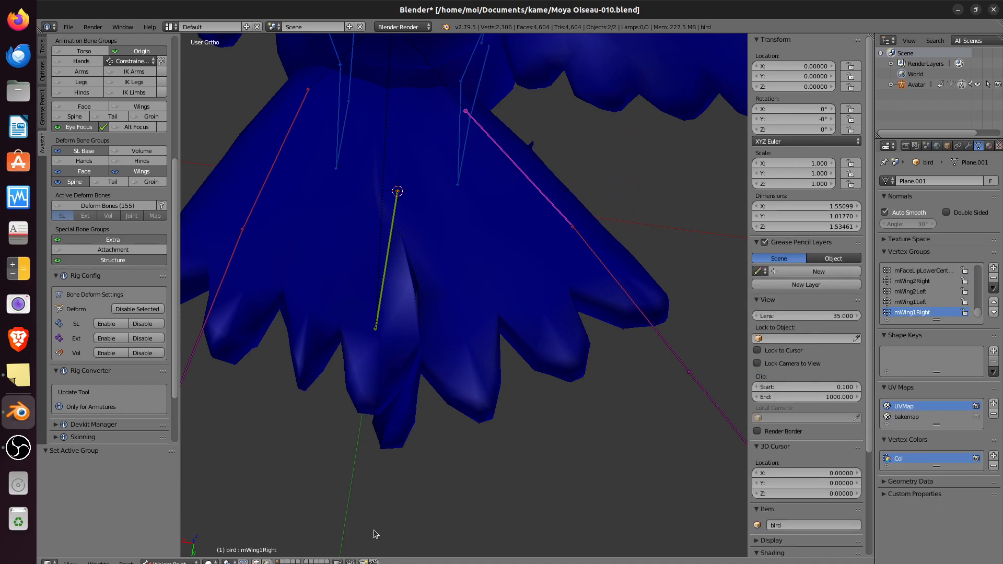
{"action": "left_click", "coordinate": [499, 168]}
{"action": "mouse_move", "coordinate": [531, 144]}
{"action": "left_mouse_down"}
{"action": "mouse_move", "coordinate": [459, 159]}
{"action": "mouse_move", "coordinate": [470, 168]}
{"action": "mouse_move", "coordinate": [402, 176]}
{"action": "mouse_move", "coordinate": [419, 172]}
{"action": "mouse_move", "coordinate": [405, 126]}
{"action": "mouse_move", "coordinate": [502, 148]}
{"action": "mouse_move", "coordinate": [481, 129]}
{"action": "mouse_move", "coordinate": [522, 181]}
{"action": "mouse_move", "coordinate": [403, 202]}
{"action": "mouse_move", "coordinate": [589, 244]}
{"action": "mouse_move", "coordinate": [592, 258]}
{"action": "left_mouse_up"}
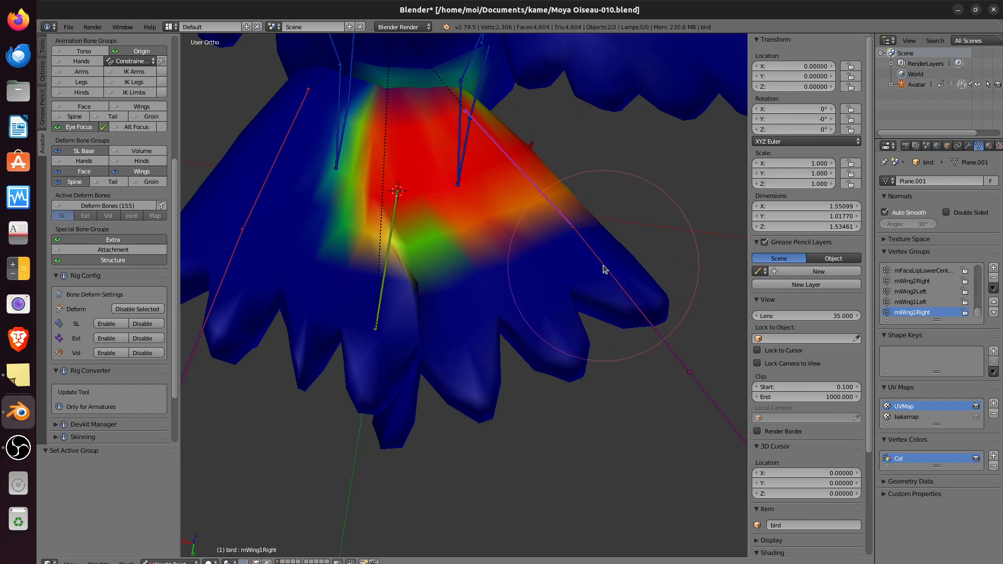
Step: Make mWing2Right the active bone and paint its weight over the outer part and tips of the right tail feathers
{"action": "right_click", "coordinate": [604, 269]}
{"action": "mouse_move", "coordinate": [627, 273]}
{"action": "left_mouse_down"}
{"action": "mouse_move", "coordinate": [493, 315]}
{"action": "mouse_move", "coordinate": [531, 385]}
{"action": "mouse_move", "coordinate": [537, 282]}
{"action": "mouse_move", "coordinate": [477, 267]}
{"action": "mouse_move", "coordinate": [599, 220]}
{"action": "mouse_move", "coordinate": [537, 218]}
{"action": "mouse_move", "coordinate": [410, 327]}
{"action": "mouse_move", "coordinate": [446, 410]}
{"action": "mouse_move", "coordinate": [357, 431]}
{"action": "mouse_move", "coordinate": [650, 314]}
{"action": "mouse_move", "coordinate": [548, 340]}
{"action": "mouse_move", "coordinate": [450, 350]}
{"action": "mouse_move", "coordinate": [408, 301]}
{"action": "mouse_move", "coordinate": [412, 246]}
{"action": "mouse_move", "coordinate": [410, 331]}
{"action": "mouse_move", "coordinate": [394, 385]}
{"action": "mouse_move", "coordinate": [385, 376]}
{"action": "mouse_move", "coordinate": [401, 365]}
{"action": "mouse_move", "coordinate": [449, 408]}
{"action": "left_mouse_up"}
{"action": "middle_click_drag", "start_coordinate": [450, 407], "coordinate": [474, 349]}
{"action": "middle_click_drag", "start_coordinate": [495, 197], "coordinate": [499, 156]}
{"action": "mouse_move", "coordinate": [499, 155]}
{"action": "left_mouse_down"}
{"action": "mouse_move", "coordinate": [477, 162]}
{"action": "mouse_move", "coordinate": [421, 285]}
{"action": "mouse_move", "coordinate": [471, 282]}
{"action": "mouse_move", "coordinate": [548, 213]}
{"action": "mouse_move", "coordinate": [510, 313]}
{"action": "mouse_move", "coordinate": [618, 291]}
{"action": "mouse_move", "coordinate": [477, 360]}
{"action": "mouse_move", "coordinate": [510, 416]}
{"action": "mouse_move", "coordinate": [639, 391]}
{"action": "mouse_move", "coordinate": [526, 224]}
{"action": "left_mouse_up"}
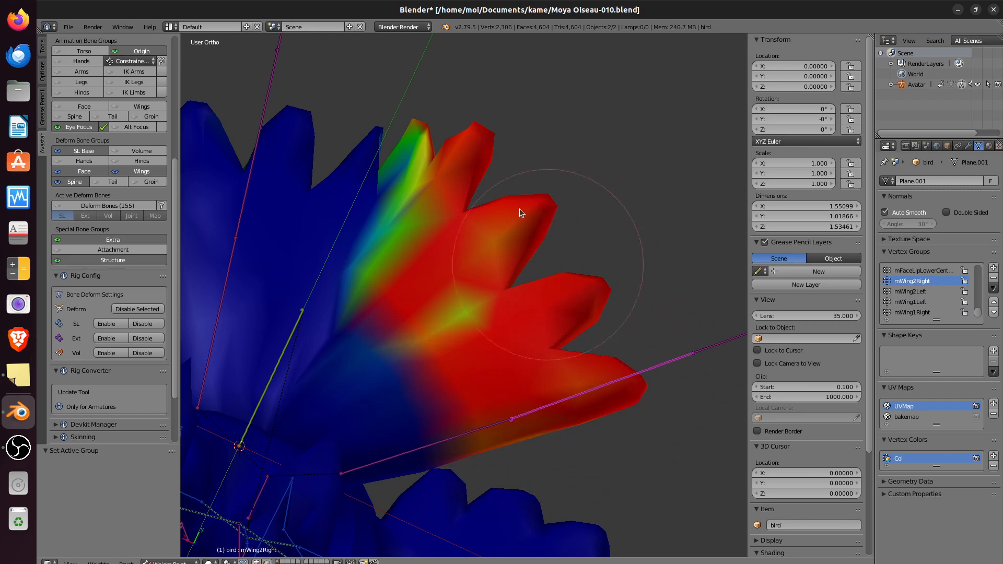
{"action": "mouse_move", "coordinate": [469, 147]}
{"action": "left_mouse_down"}
{"action": "mouse_move", "coordinate": [410, 266]}
{"action": "mouse_move", "coordinate": [453, 303]}
{"action": "mouse_move", "coordinate": [419, 376]}
{"action": "mouse_move", "coordinate": [408, 460]}
{"action": "left_mouse_up"}
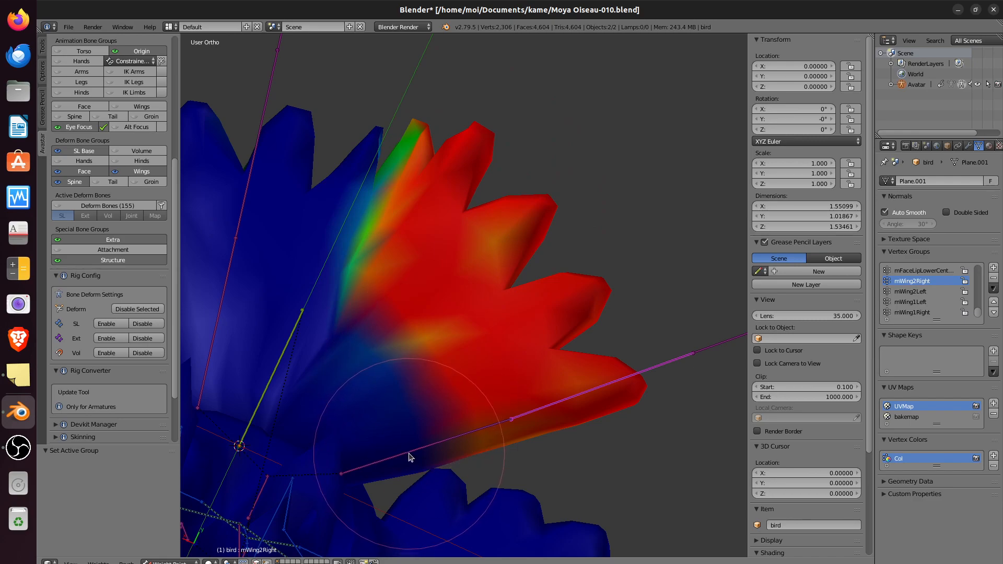
Step: Return to mWing1Right and fill in its weight across the base and middle of the right tail feathers
{"action": "right_click", "coordinate": [409, 457]}
{"action": "mouse_move", "coordinate": [399, 464]}
{"action": "left_mouse_down"}
{"action": "mouse_move", "coordinate": [350, 451]}
{"action": "mouse_move", "coordinate": [336, 414]}
{"action": "mouse_move", "coordinate": [308, 390]}
{"action": "mouse_move", "coordinate": [360, 368]}
{"action": "mouse_move", "coordinate": [412, 392]}
{"action": "left_mouse_up"}
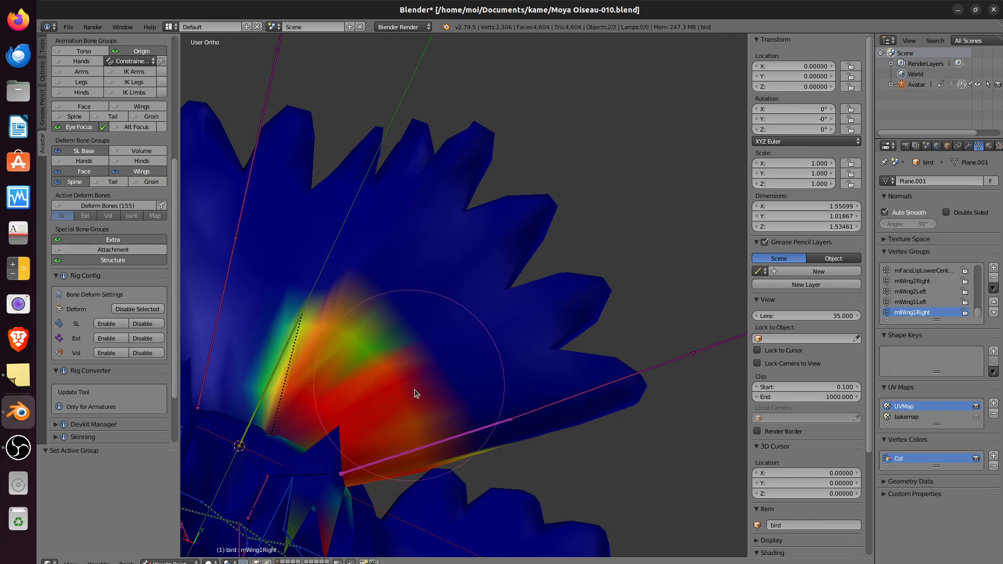
{"action": "left_click_drag", "start_coordinate": [473, 453], "coordinate": [364, 336]}
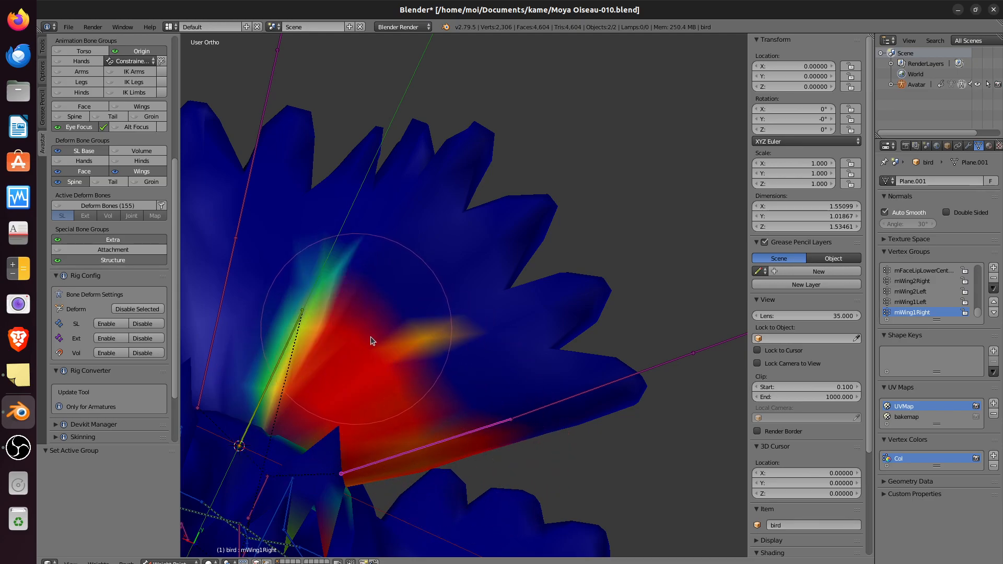
Step: Test the right feathers' deformation by rotating the mWing2Right bone, then rotate mWing1Right by -34.9°
{"action": "mouse_move", "coordinate": [584, 347]}
{"action": "middle_mouse_down"}
{"action": "mouse_move", "coordinate": [485, 372]}
{"action": "mouse_move", "coordinate": [406, 214]}
{"action": "mouse_move", "coordinate": [411, 118]}
{"action": "mouse_move", "coordinate": [365, 159]}
{"action": "mouse_move", "coordinate": [346, 350]}
{"action": "mouse_move", "coordinate": [519, 369]}
{"action": "mouse_move", "coordinate": [545, 314]}
{"action": "middle_mouse_up"}
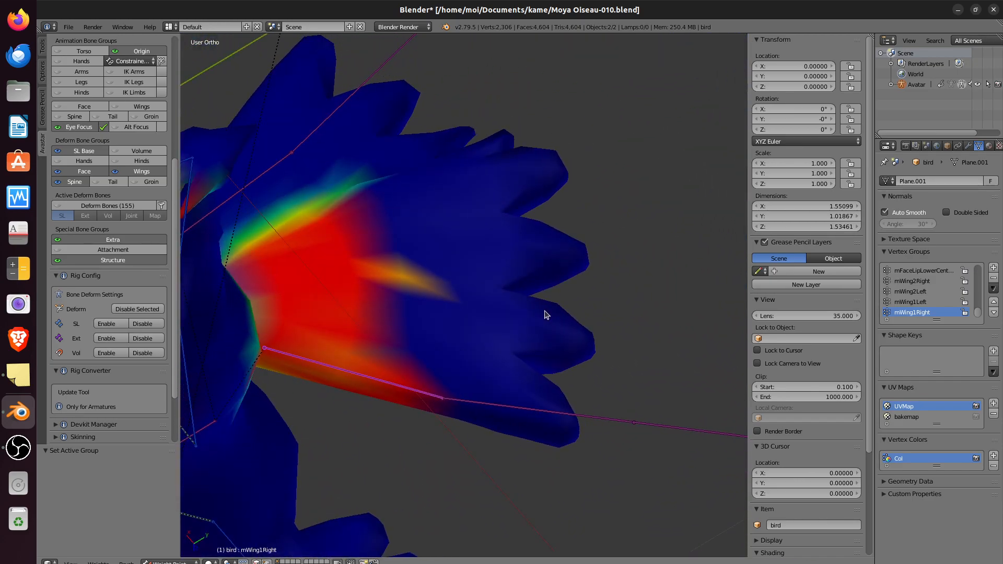
{"action": "right_click", "coordinate": [501, 410]}
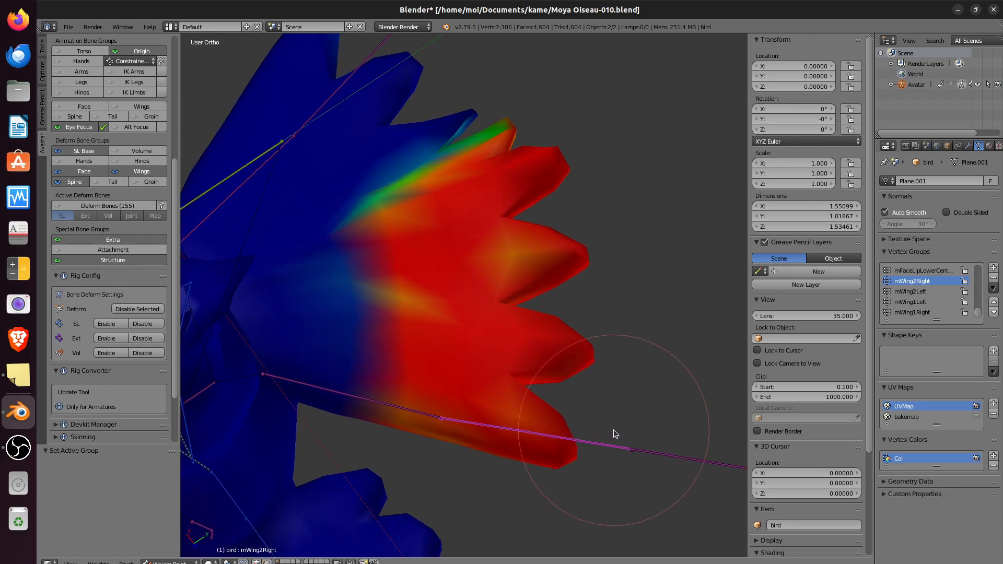
{"action": "key", "text": "r"}
{"action": "left_click", "coordinate": [611, 420]}
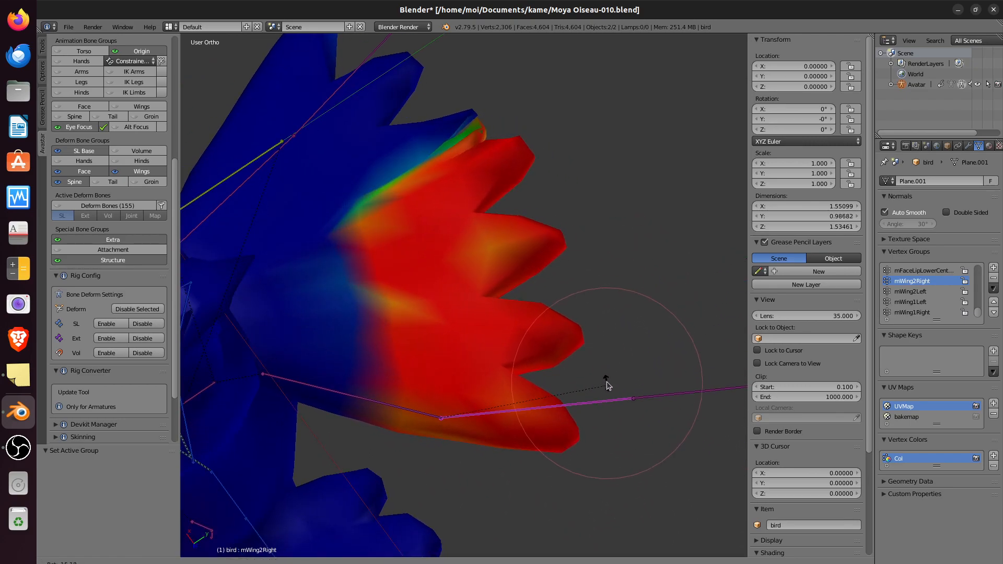
{"action": "right_click", "coordinate": [410, 409]}
{"action": "key", "text": "r"}
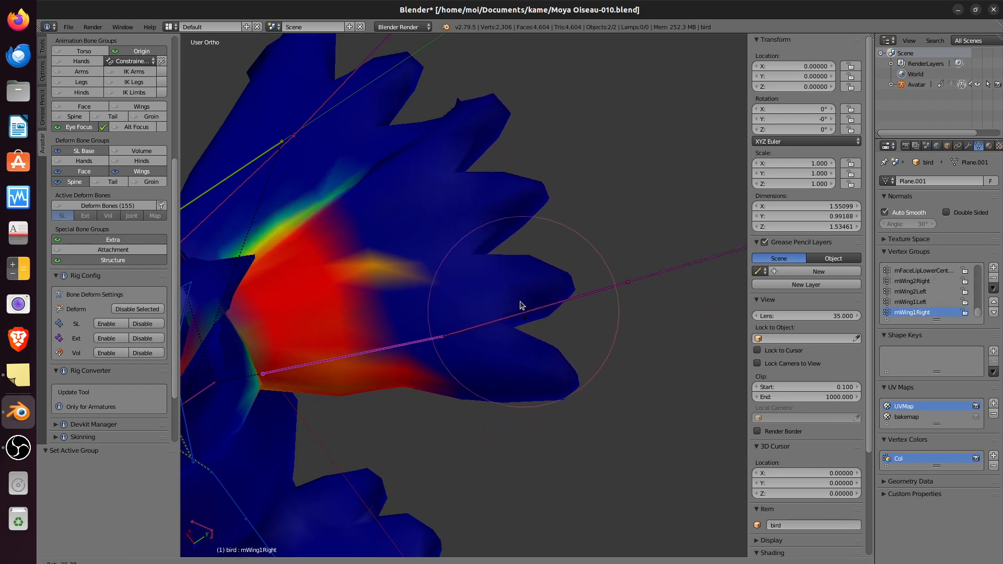
{"action": "left_click", "coordinate": [529, 276]}
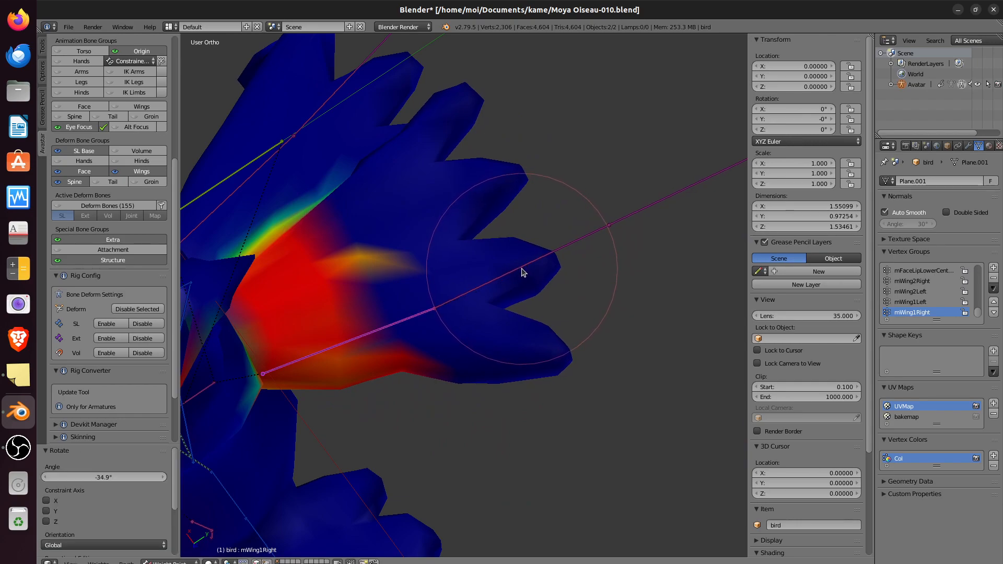
Step: Try rotating the mWing2Right bone to test how the outer right feathers bend
{"action": "right_click", "coordinate": [525, 278]}
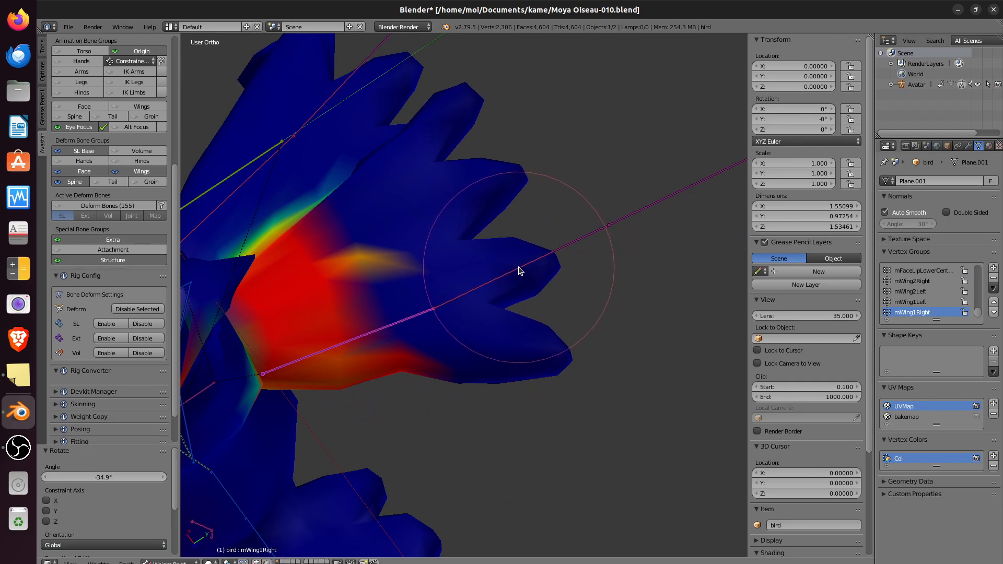
{"action": "right_click", "coordinate": [519, 270]}
{"action": "key", "text": "r"}
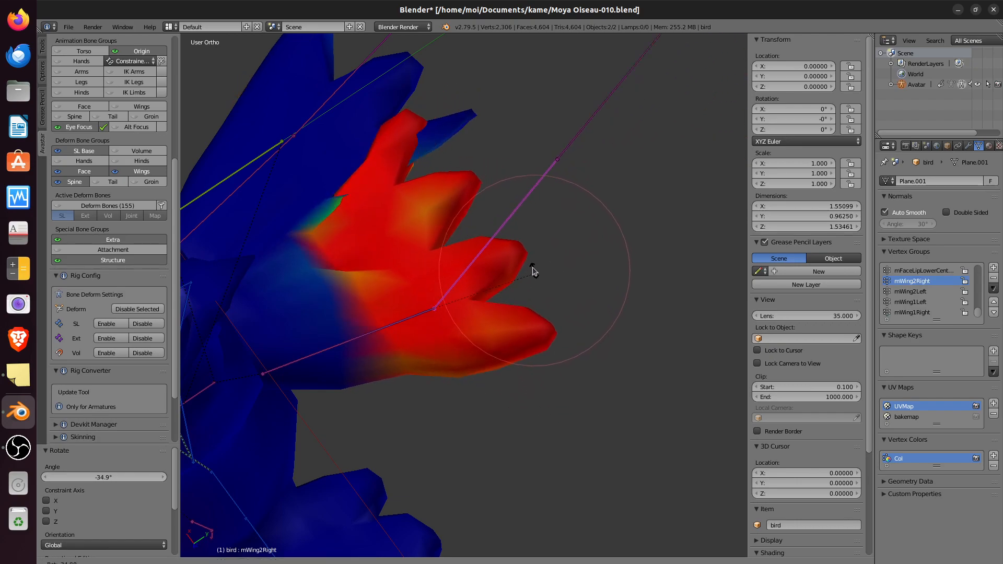
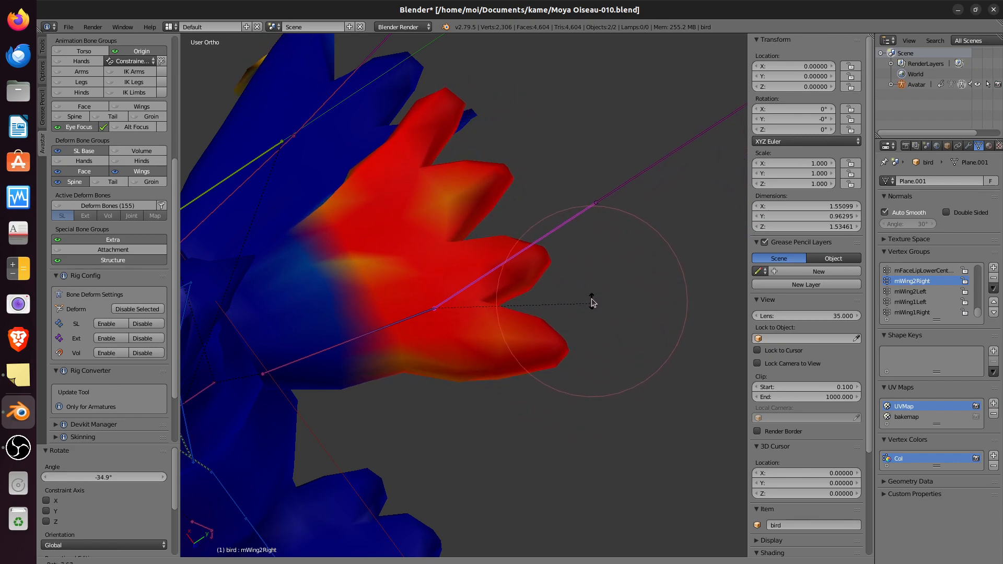
{"action": "right_click", "coordinate": [606, 359]}
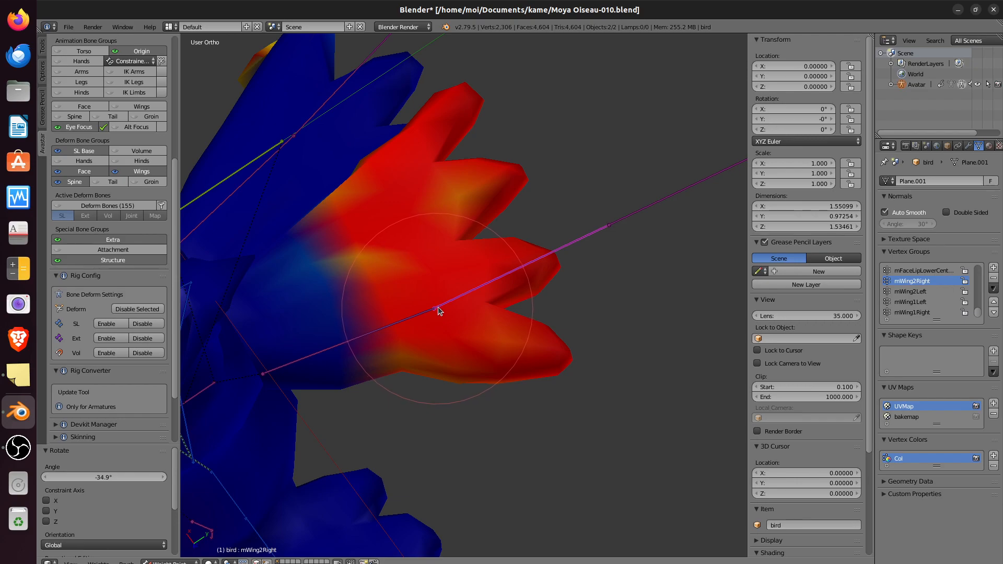
Step: Paint mWing2Right weight back toward the feather base, then extend mWing1Right weight outward over the right feathers
{"action": "left_click_drag", "start_coordinate": [437, 307], "coordinate": [344, 342]}
{"action": "right_click", "coordinate": [328, 350]}
{"action": "mouse_move", "coordinate": [384, 352]}
{"action": "left_mouse_down"}
{"action": "mouse_move", "coordinate": [445, 346]}
{"action": "mouse_move", "coordinate": [466, 356]}
{"action": "mouse_move", "coordinate": [450, 373]}
{"action": "mouse_move", "coordinate": [557, 271]}
{"action": "mouse_move", "coordinate": [399, 253]}
{"action": "mouse_move", "coordinate": [415, 230]}
{"action": "mouse_move", "coordinate": [352, 287]}
{"action": "mouse_move", "coordinate": [421, 161]}
{"action": "mouse_move", "coordinate": [475, 108]}
{"action": "mouse_move", "coordinate": [506, 212]}
{"action": "mouse_move", "coordinate": [557, 284]}
{"action": "left_mouse_up"}
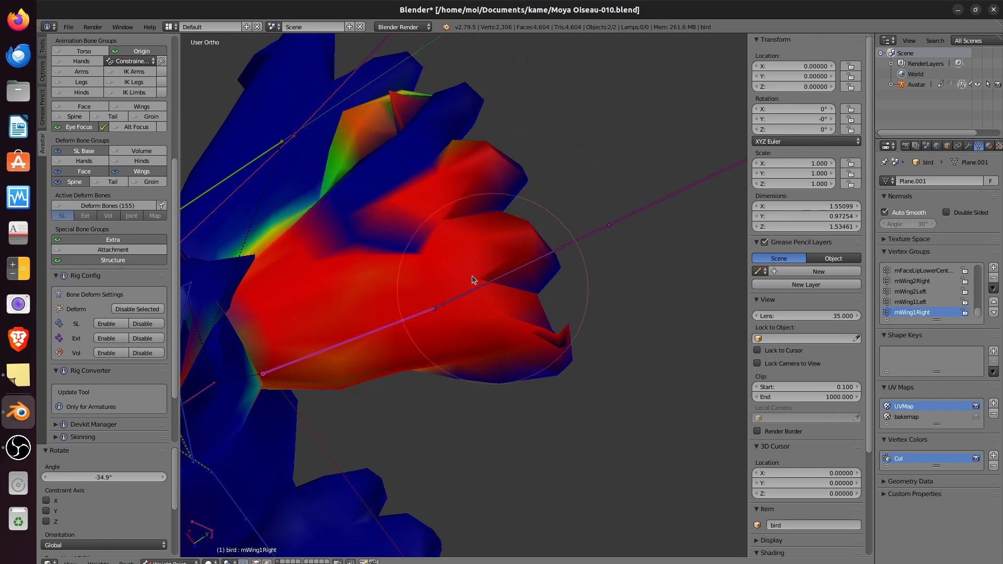
{"action": "left_click_drag", "start_coordinate": [484, 283], "coordinate": [395, 230]}
Step: Rotate the mWing1Right bone by 28.8° and paint its weight over the right tail feathers nearest the tail's centre
{"action": "key", "text": "r"}
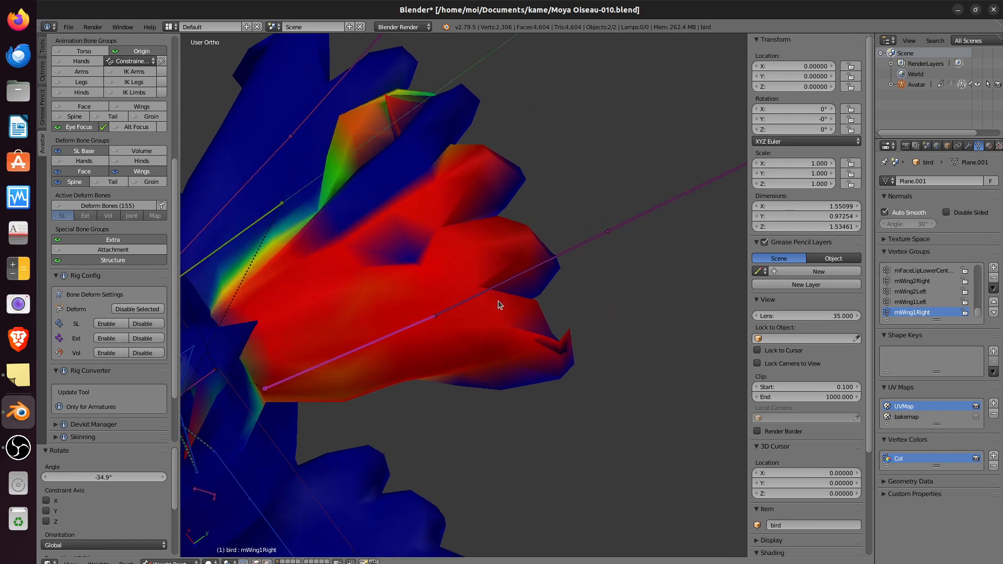
{"action": "left_click", "coordinate": [560, 437]}
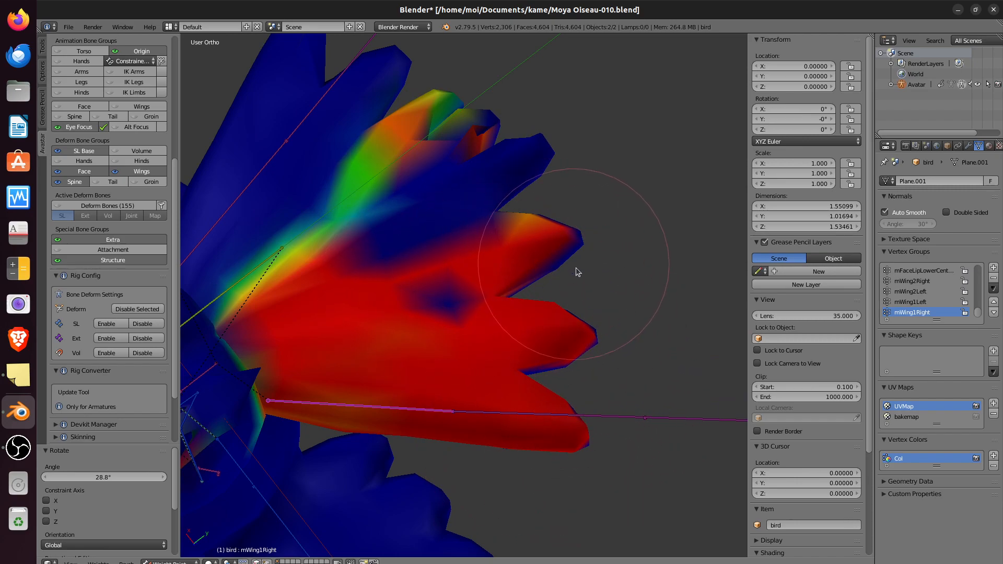
{"action": "mouse_move", "coordinate": [591, 246]}
{"action": "left_mouse_down"}
{"action": "mouse_move", "coordinate": [564, 167]}
{"action": "mouse_move", "coordinate": [485, 183]}
{"action": "mouse_move", "coordinate": [500, 165]}
{"action": "mouse_move", "coordinate": [392, 264]}
{"action": "mouse_move", "coordinate": [412, 312]}
{"action": "left_mouse_up"}
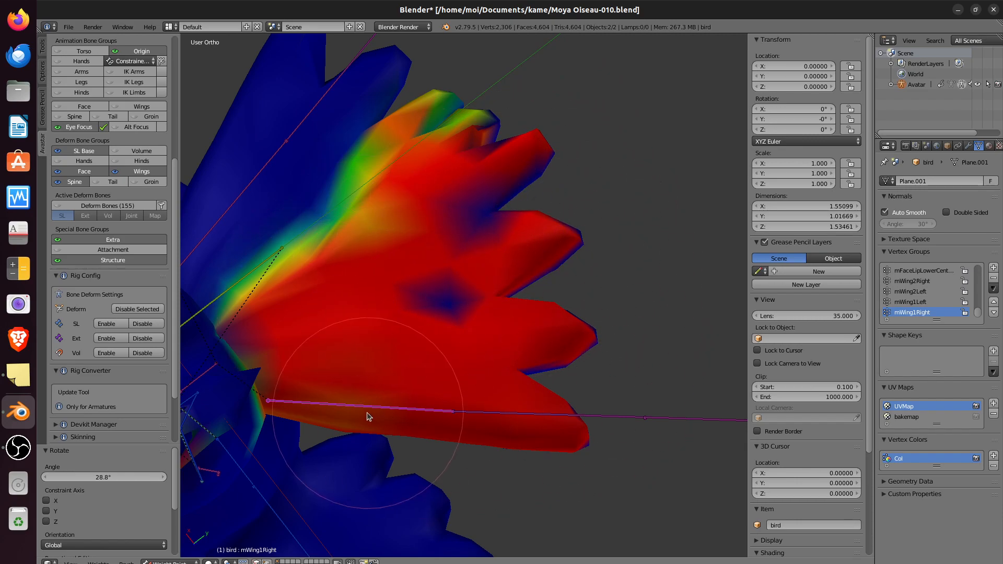
Step: Paint mWing1Right weight over the opposite side of the right tail feathers, including the feather tips
{"action": "middle_click_drag", "start_coordinate": [583, 414], "coordinate": [448, 280]}
{"action": "mouse_move", "coordinate": [347, 253]}
{"action": "left_mouse_down"}
{"action": "mouse_move", "coordinate": [320, 190]}
{"action": "mouse_move", "coordinate": [307, 211]}
{"action": "left_mouse_up"}
{"action": "mouse_move", "coordinate": [354, 287]}
{"action": "middle_mouse_down"}
{"action": "mouse_move", "coordinate": [391, 235]}
{"action": "mouse_move", "coordinate": [378, 304]}
{"action": "middle_mouse_up"}
{"action": "mouse_move", "coordinate": [464, 172]}
{"action": "left_mouse_down"}
{"action": "mouse_move", "coordinate": [475, 141]}
{"action": "mouse_move", "coordinate": [484, 188]}
{"action": "mouse_move", "coordinate": [459, 168]}
{"action": "left_mouse_up"}
{"action": "mouse_move", "coordinate": [475, 208]}
{"action": "left_mouse_down"}
{"action": "mouse_move", "coordinate": [484, 264]}
{"action": "mouse_move", "coordinate": [419, 356]}
{"action": "left_mouse_up"}
{"action": "mouse_move", "coordinate": [507, 276]}
{"action": "left_mouse_down"}
{"action": "mouse_move", "coordinate": [556, 230]}
{"action": "mouse_move", "coordinate": [530, 212]}
{"action": "mouse_move", "coordinate": [453, 206]}
{"action": "left_mouse_up"}
{"action": "left_click_drag", "start_coordinate": [406, 260], "coordinate": [352, 217]}
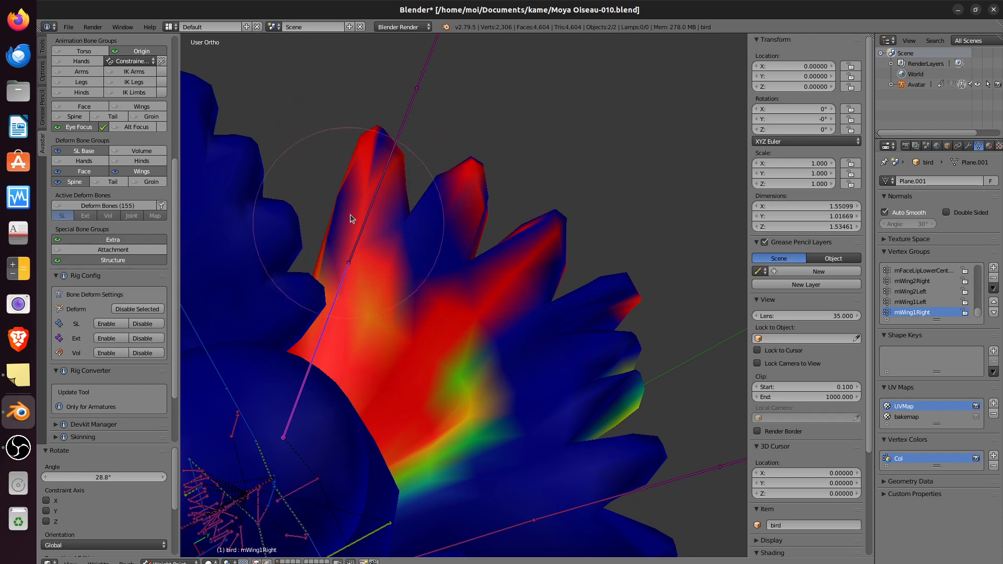
{"action": "left_click_drag", "start_coordinate": [443, 219], "coordinate": [444, 212]}
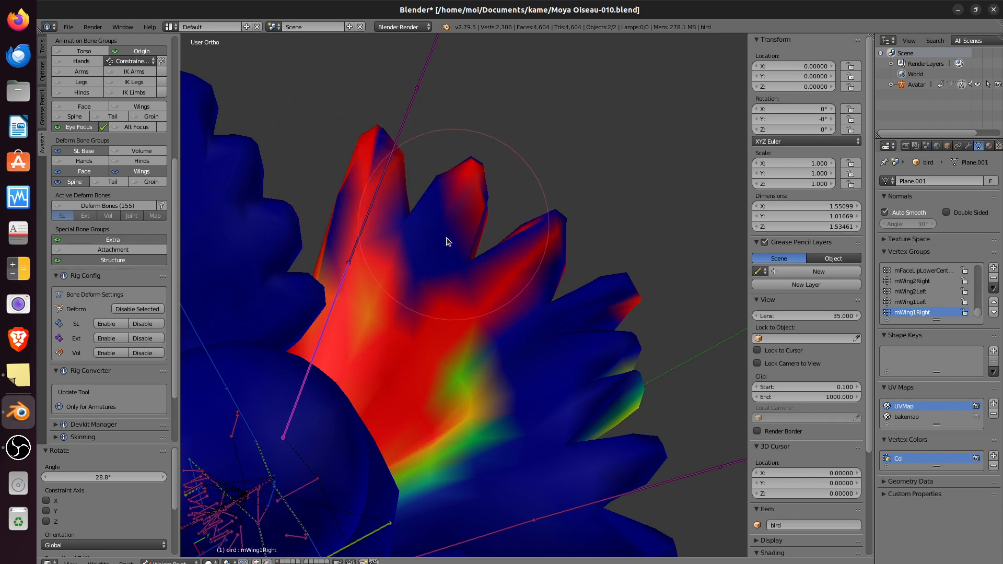
Step: Rotate the mWing1Right bone by -35.9° and examine the deformed right feathers from several angles
{"action": "key", "text": "r"}
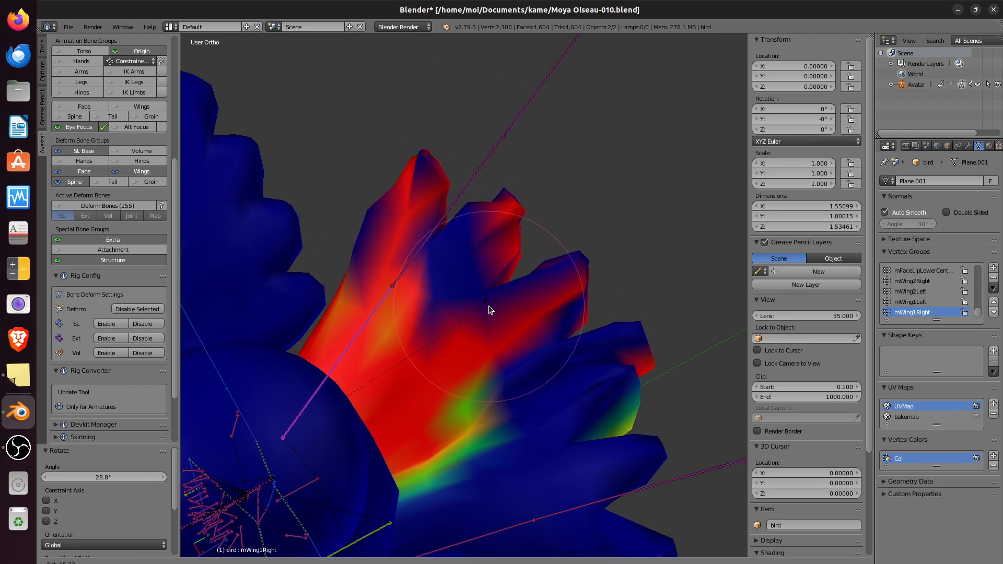
{"action": "left_click", "coordinate": [329, 141]}
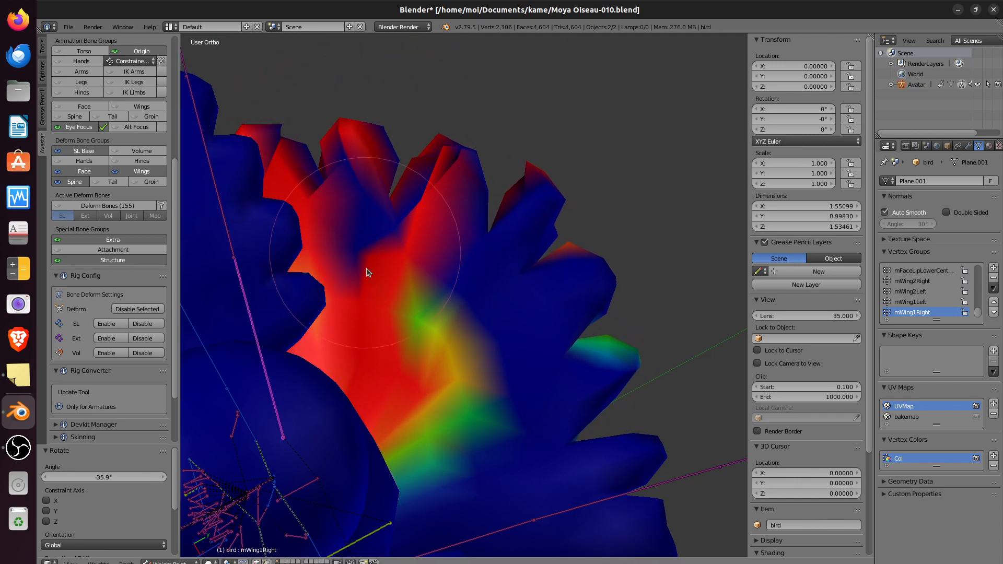
{"action": "mouse_move", "coordinate": [406, 221]}
{"action": "middle_mouse_down"}
{"action": "mouse_move", "coordinate": [418, 248]}
{"action": "mouse_move", "coordinate": [474, 288]}
{"action": "mouse_move", "coordinate": [550, 303]}
{"action": "mouse_move", "coordinate": [430, 316]}
{"action": "mouse_move", "coordinate": [403, 369]}
{"action": "mouse_move", "coordinate": [466, 331]}
{"action": "middle_mouse_up"}
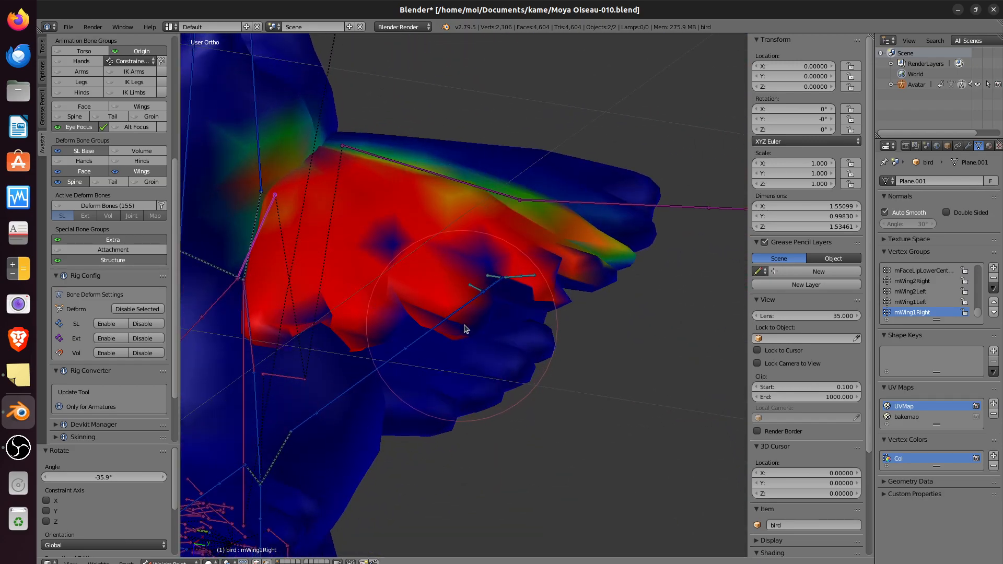
{"action": "mouse_move", "coordinate": [365, 336]}
{"action": "middle_mouse_down"}
{"action": "mouse_move", "coordinate": [435, 337]}
{"action": "mouse_move", "coordinate": [453, 357]}
{"action": "middle_mouse_up"}
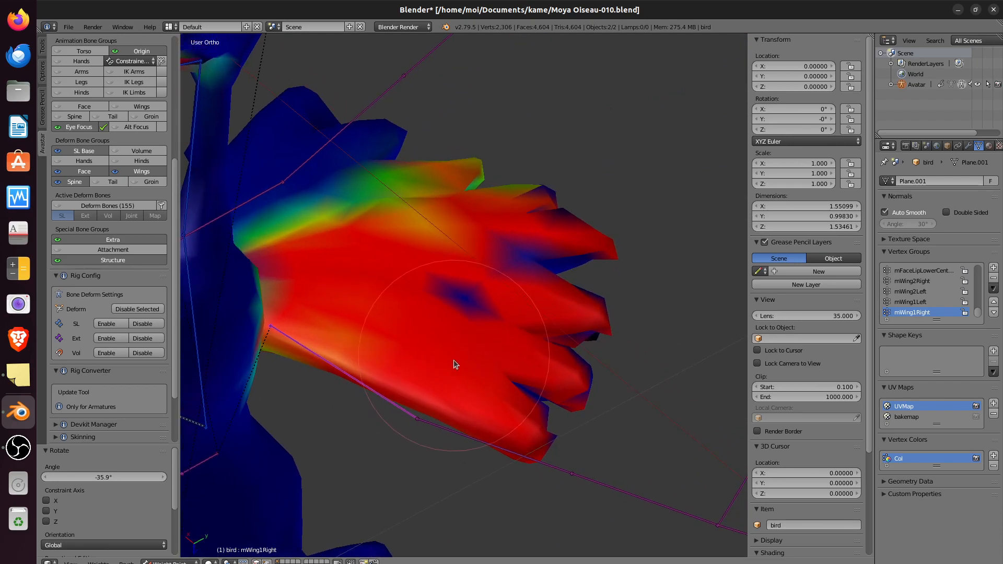
{"action": "mouse_move", "coordinate": [506, 378]}
{"action": "middle_mouse_down"}
{"action": "mouse_move", "coordinate": [511, 407]}
{"action": "mouse_move", "coordinate": [479, 359]}
{"action": "mouse_move", "coordinate": [471, 386]}
{"action": "middle_mouse_up"}
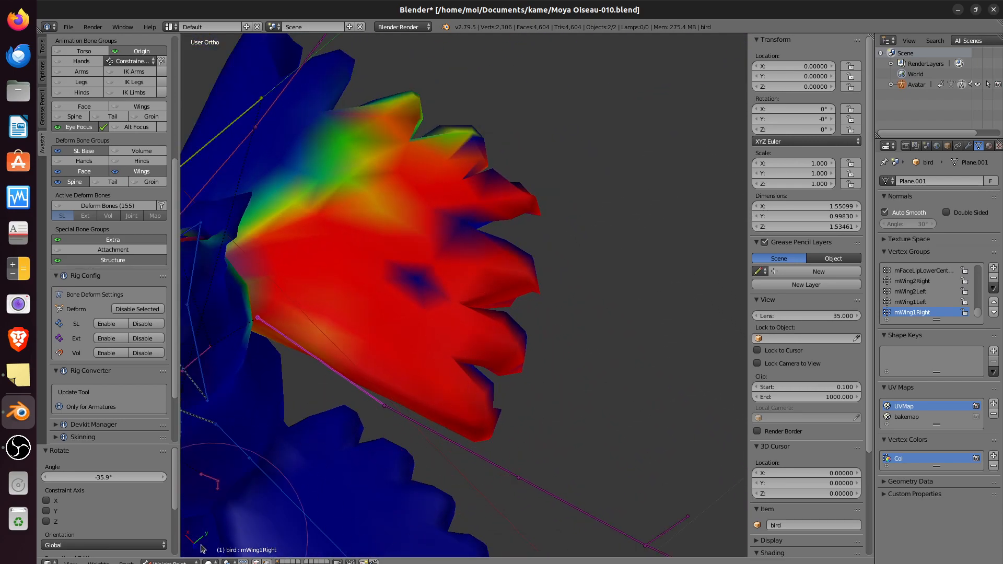
Step: Switch the bird mesh to Edit Mode, select all its geometry and convert the triangles to quads
{"action": "left_click", "coordinate": [173, 562]}
{"action": "left_click", "coordinate": [178, 545]}
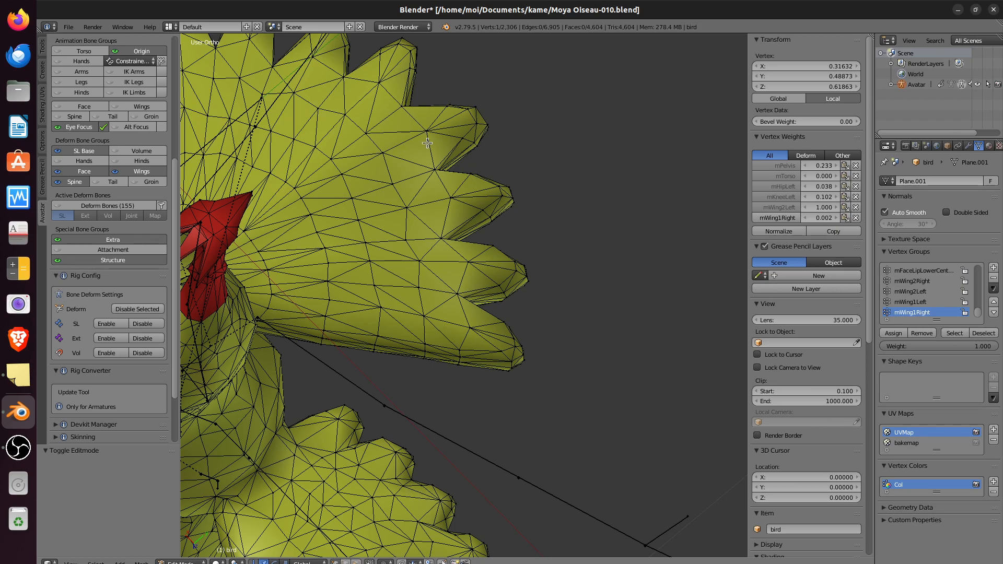
{"action": "key", "text": "a"}
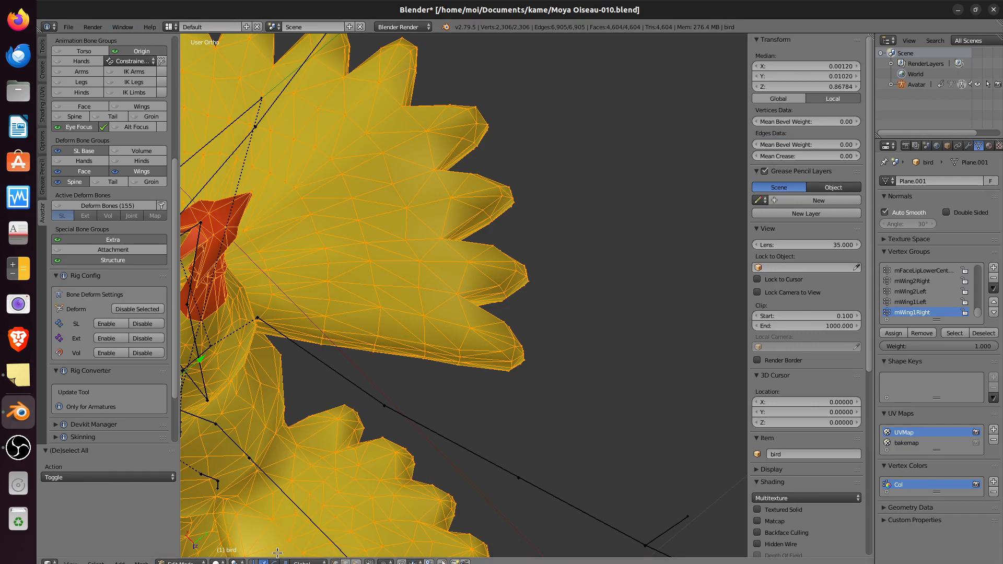
{"action": "left_click", "coordinate": [142, 562]}
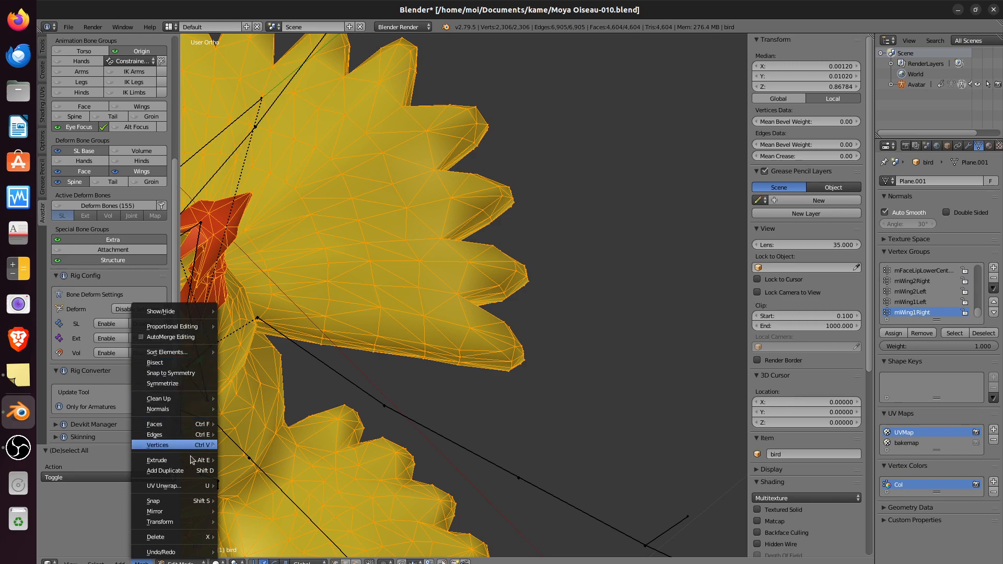
{"action": "mouse_move", "coordinate": [183, 523]}
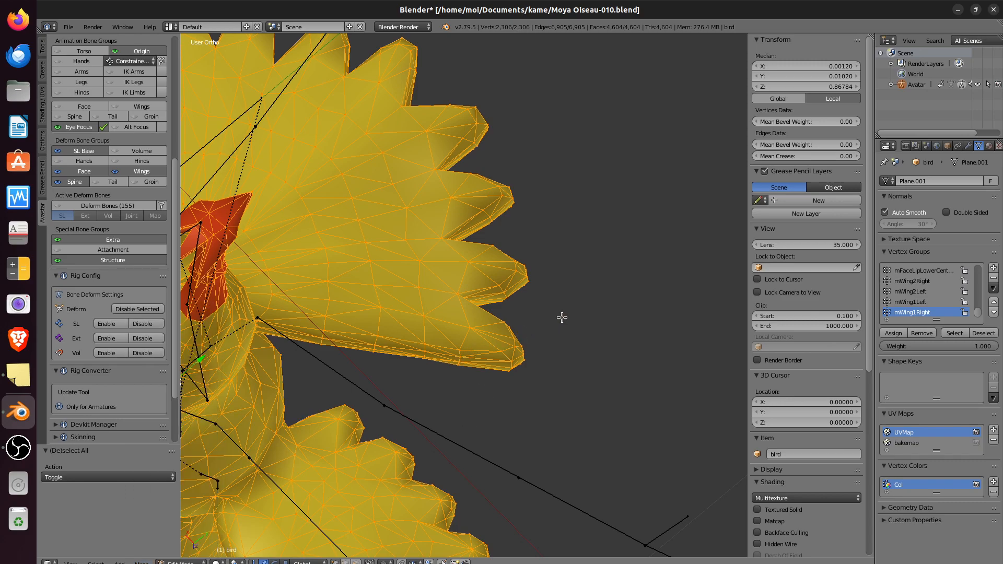
{"action": "key", "text": "alt+j"}
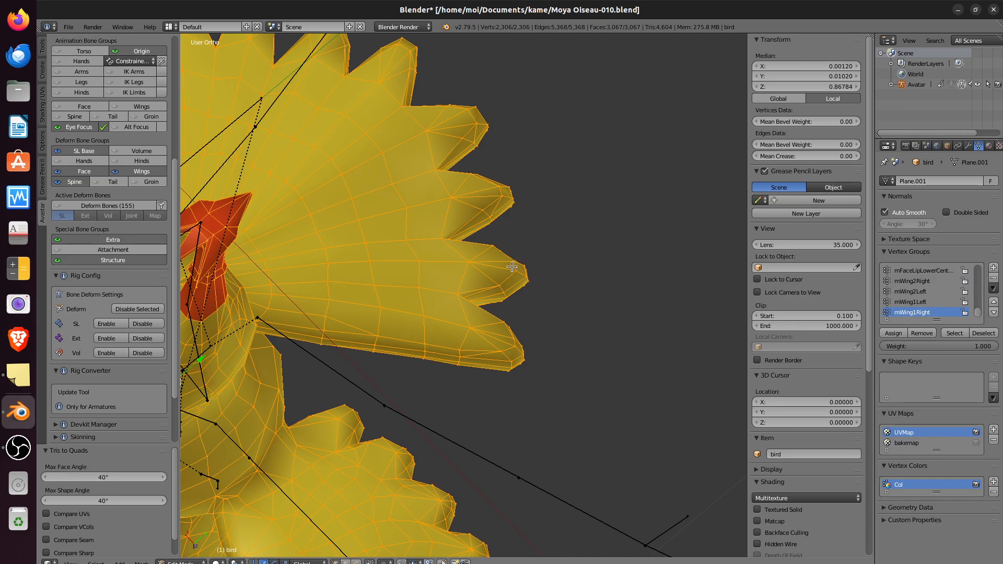
Step: Select an edge loop across the bird's tail and grow the selection until it covers the whole tail fan
{"action": "middle_click_drag", "start_coordinate": [505, 281], "coordinate": [450, 305]}
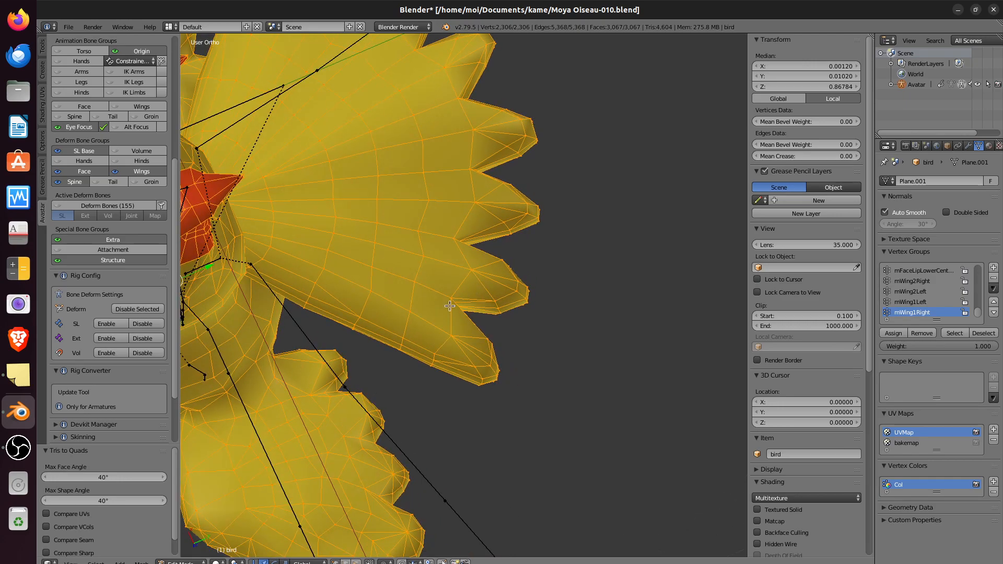
{"action": "right_click", "coordinate": [407, 331], "text": "alt"}
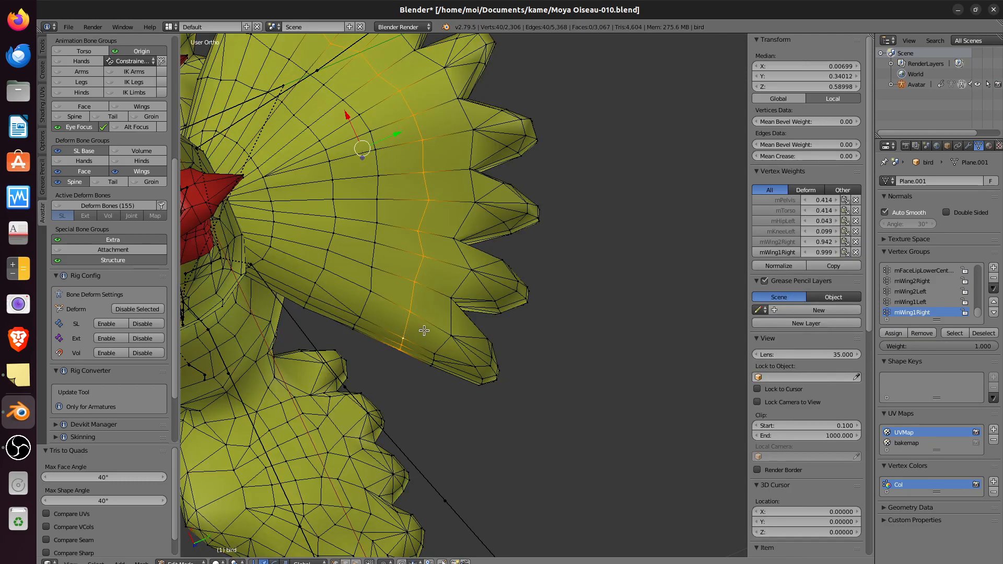
{"action": "scroll", "coordinate": [447, 329], "scroll_direction": "down", "scroll_amount": 2}
{"action": "middle_click_drag", "start_coordinate": [447, 329], "coordinate": [412, 310]}
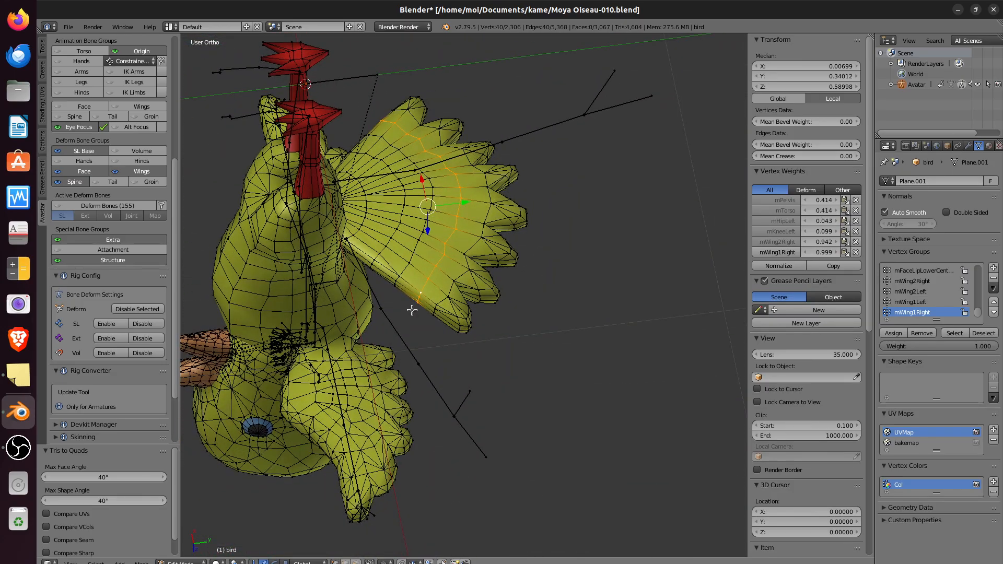
{"action": "key", "text": "ctrl+KP_Add"}
{"action": "key", "text": "ctrl+KP_Add"}
{"action": "key", "text": "ctrl+KP_Add"}
{"action": "key", "text": "ctrl+KP_Add"}
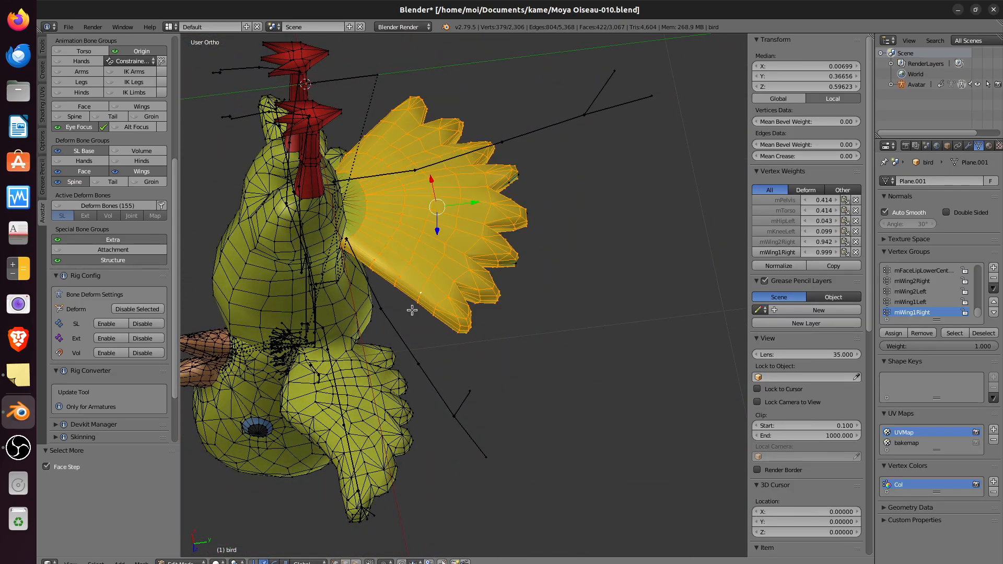
{"action": "key", "text": "ctrl+KP_Add"}
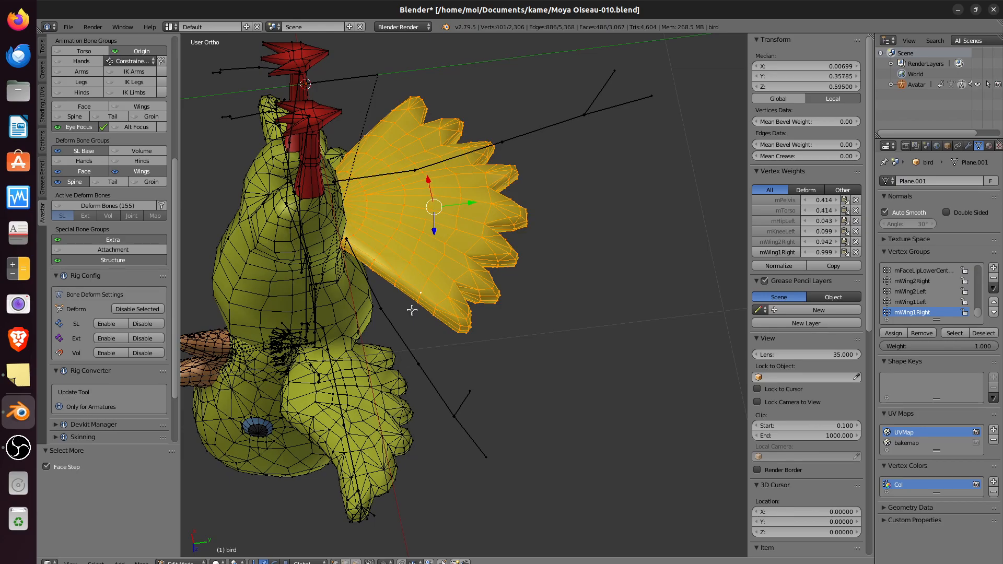
Step: Remove the selected tail vertices from all vertex groups
{"action": "middle_click_drag", "start_coordinate": [412, 310], "coordinate": [504, 263]}
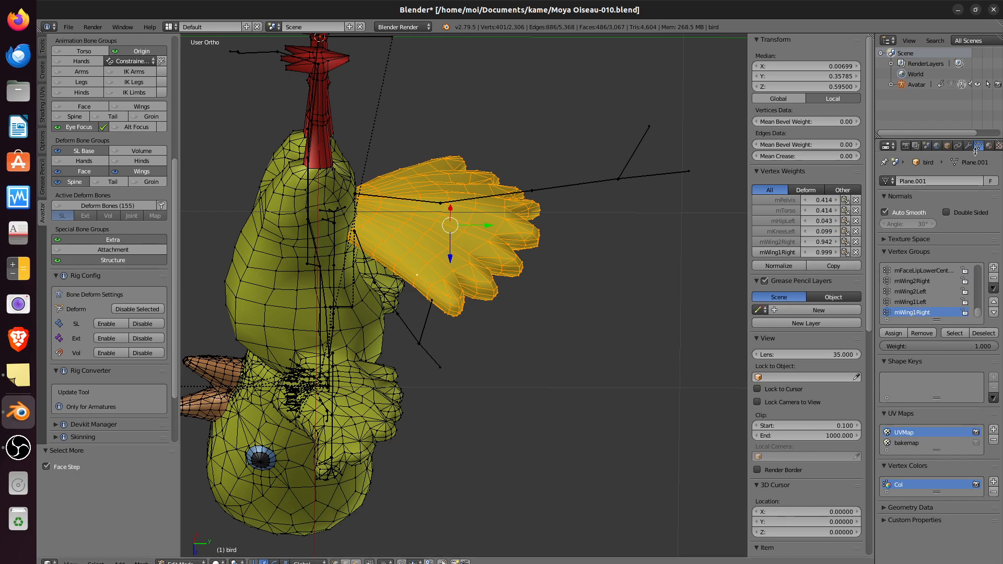
{"action": "left_click", "coordinate": [993, 290]}
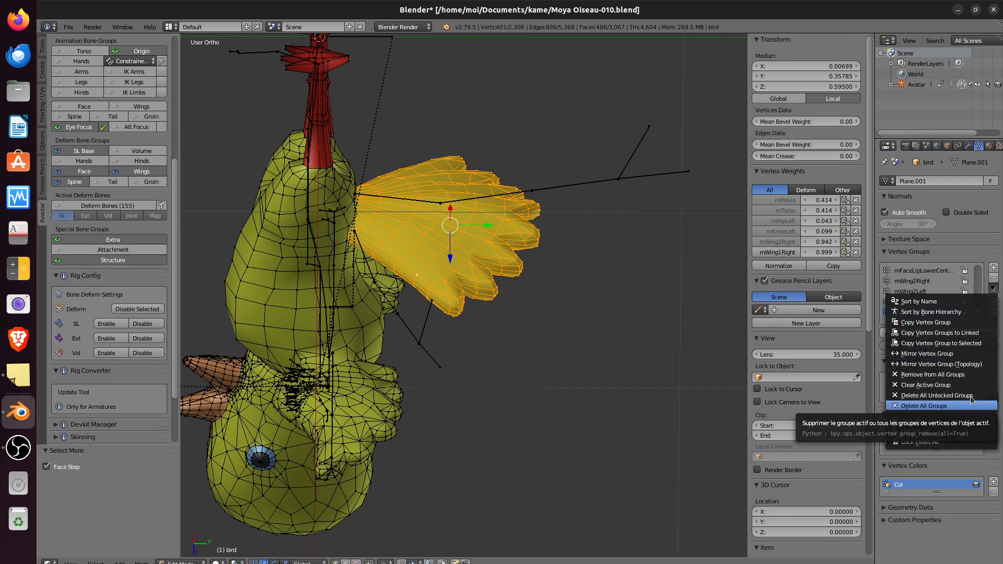
{"action": "left_click", "coordinate": [969, 375]}
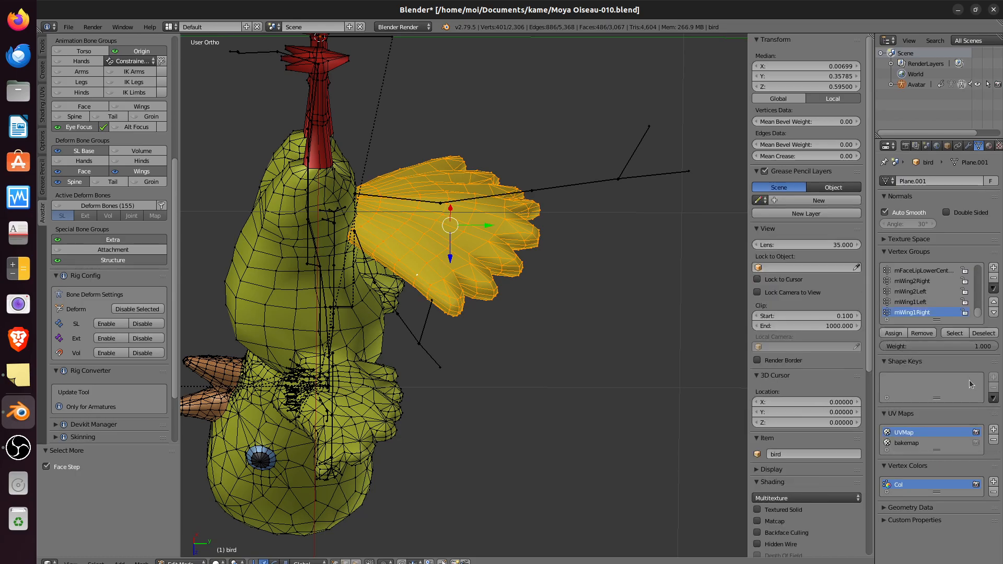
{"action": "middle_click_drag", "start_coordinate": [524, 284], "coordinate": [639, 246]}
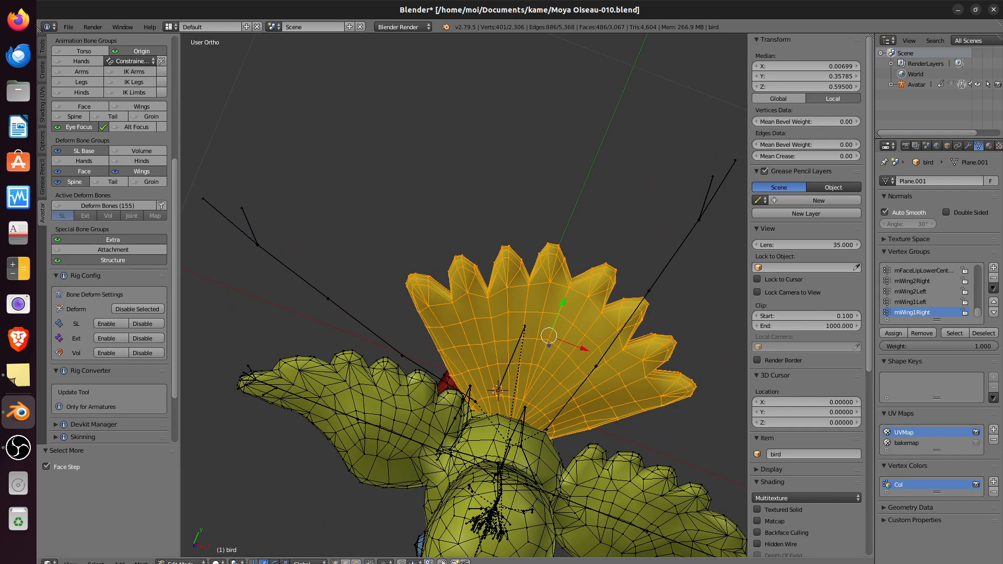
Step: Switch the bird mesh to Weight Paint mode and clear the pose rotation of mWing1Right and all other bones
{"action": "left_click", "coordinate": [180, 562]}
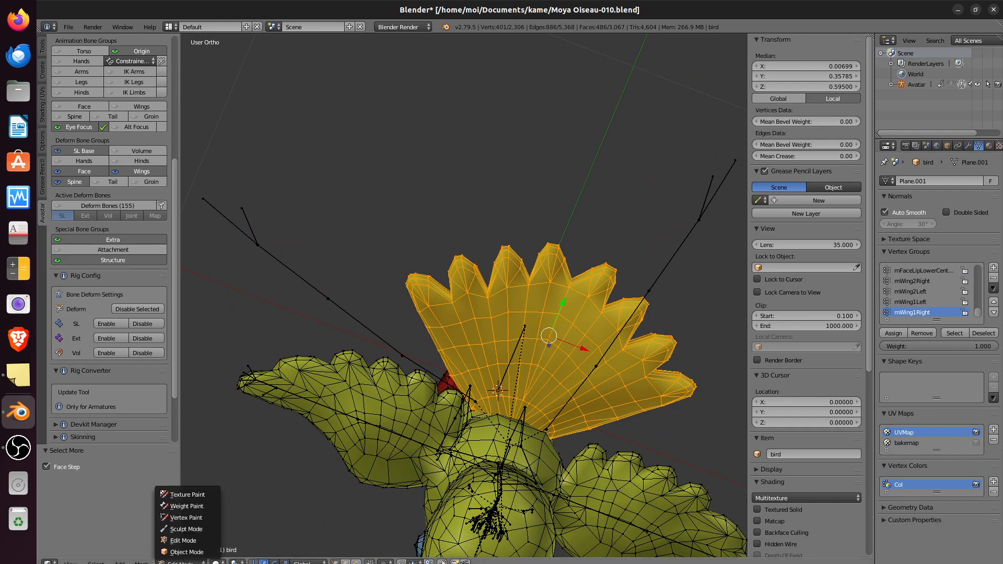
{"action": "left_click", "coordinate": [187, 506]}
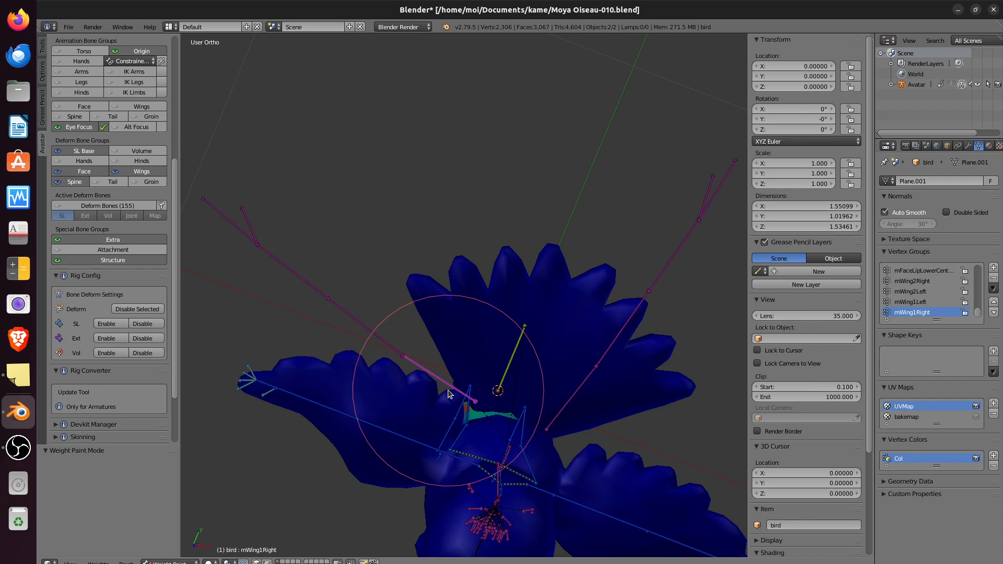
{"action": "key", "text": "KP_7"}
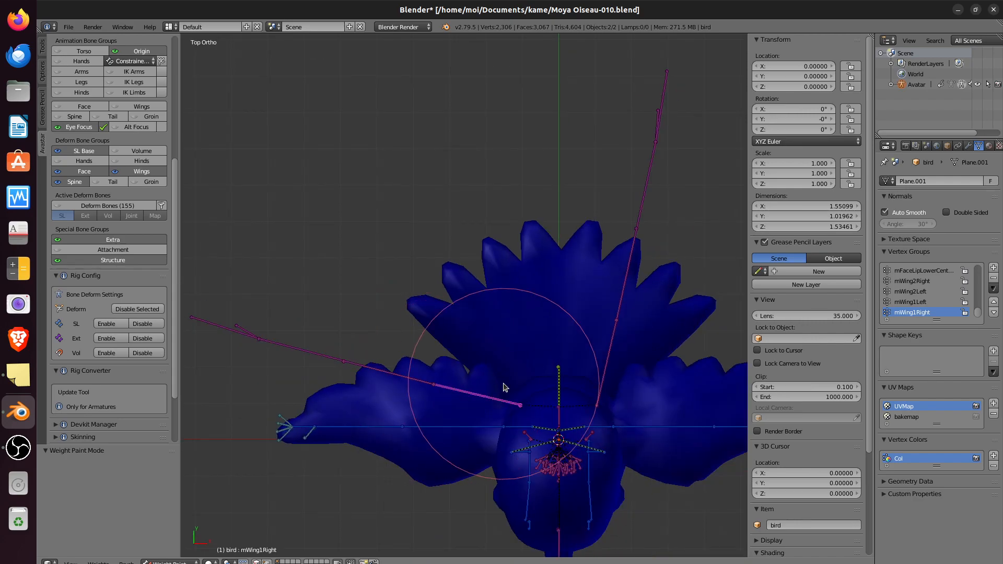
{"action": "key", "text": "alt+r"}
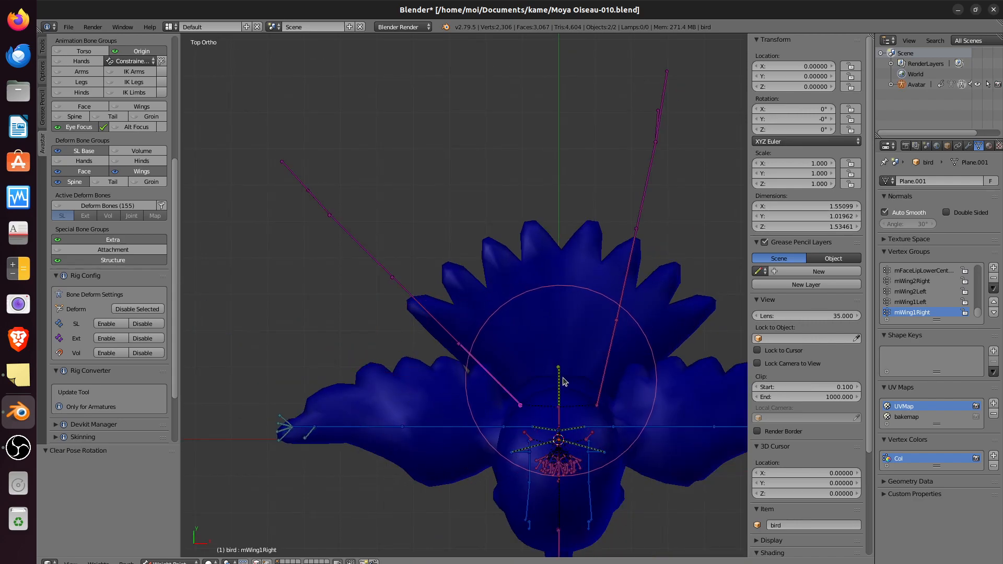
{"action": "key", "text": "a"}
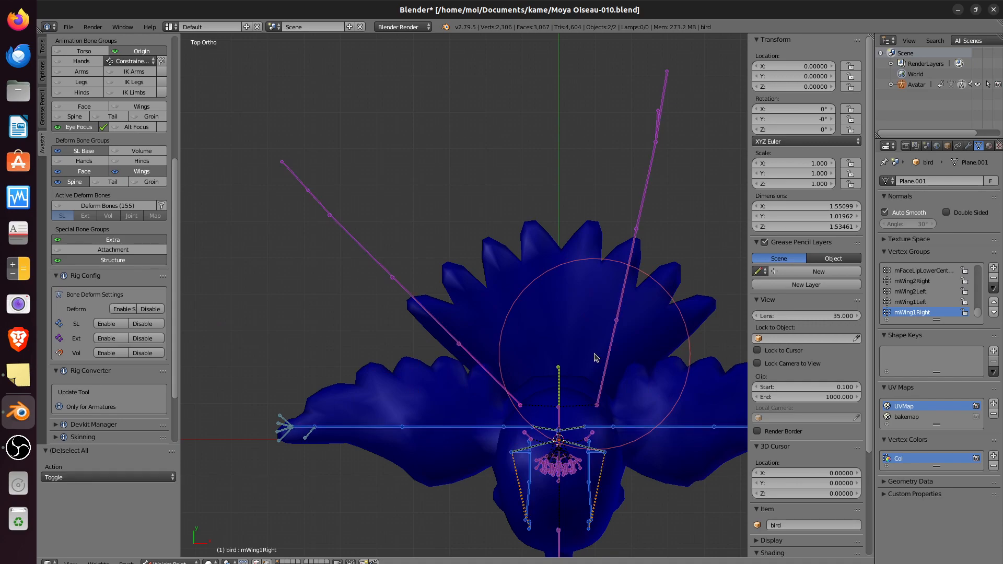
{"action": "key", "text": "alt+r"}
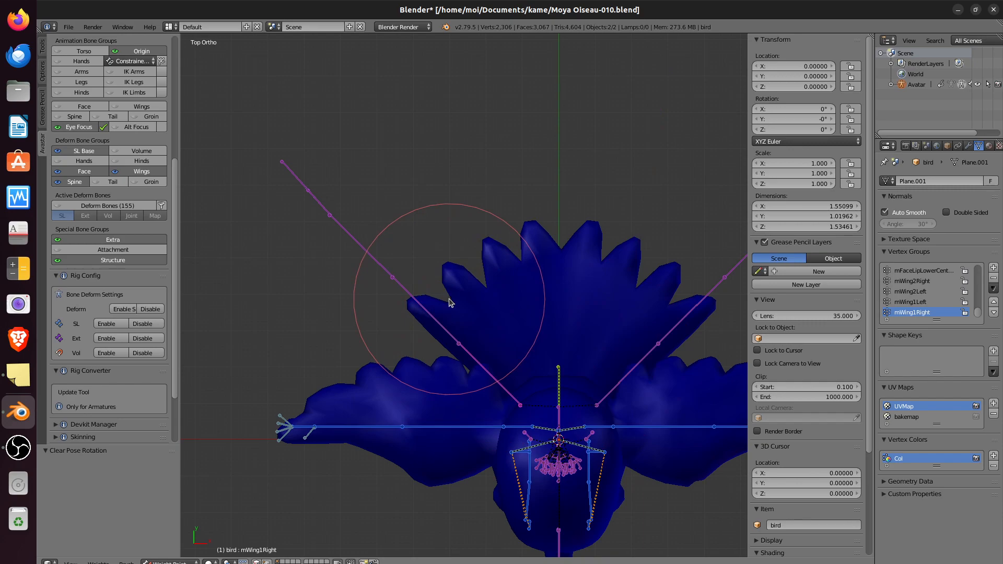
Step: Paint mWing1Right weight at 1.000 over both sides of the right tail feathers, undoing the last stroke
{"action": "scroll", "coordinate": [449, 308], "scroll_direction": "up", "scroll_amount": 2}
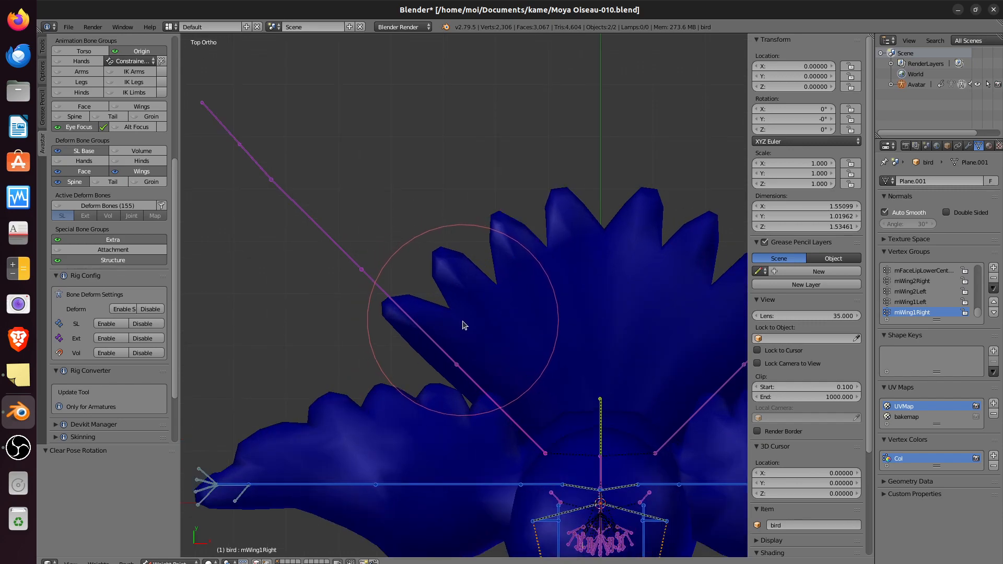
{"action": "scroll", "coordinate": [463, 325], "scroll_direction": "down", "scroll_amount": 1}
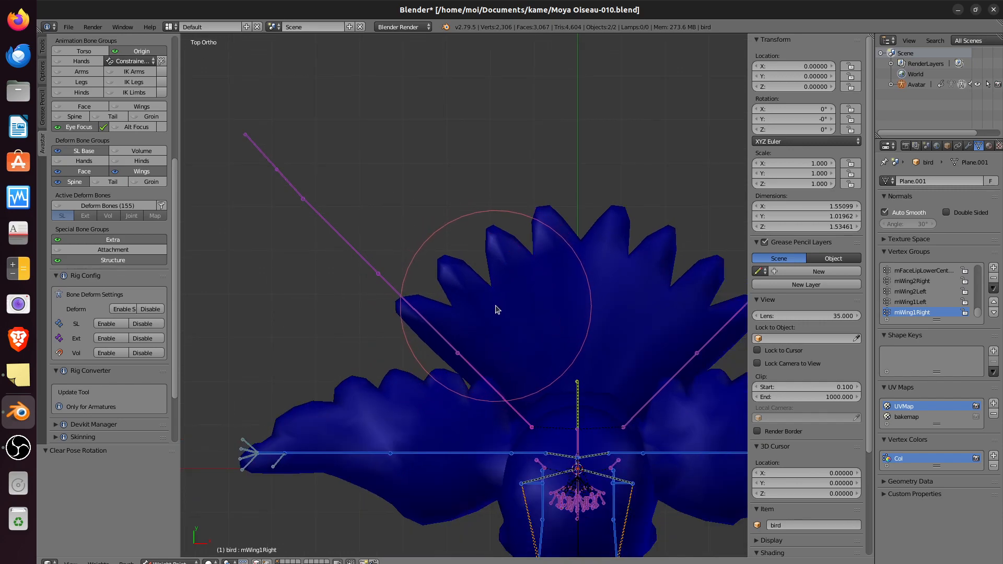
{"action": "mouse_move", "coordinate": [497, 308]}
{"action": "middle_mouse_down"}
{"action": "mouse_move", "coordinate": [506, 336]}
{"action": "mouse_move", "coordinate": [506, 325]}
{"action": "mouse_move", "coordinate": [463, 320]}
{"action": "middle_mouse_up"}
{"action": "mouse_move", "coordinate": [463, 320]}
{"action": "left_mouse_down"}
{"action": "mouse_move", "coordinate": [433, 304]}
{"action": "mouse_move", "coordinate": [441, 293]}
{"action": "mouse_move", "coordinate": [521, 245]}
{"action": "mouse_move", "coordinate": [544, 242]}
{"action": "mouse_move", "coordinate": [542, 318]}
{"action": "mouse_move", "coordinate": [518, 365]}
{"action": "mouse_move", "coordinate": [540, 347]}
{"action": "mouse_move", "coordinate": [548, 354]}
{"action": "left_mouse_up"}
{"action": "mouse_move", "coordinate": [548, 354]}
{"action": "middle_mouse_down"}
{"action": "mouse_move", "coordinate": [522, 316]}
{"action": "mouse_move", "coordinate": [500, 456]}
{"action": "mouse_move", "coordinate": [519, 539]}
{"action": "mouse_move", "coordinate": [544, 528]}
{"action": "mouse_move", "coordinate": [520, 367]}
{"action": "middle_mouse_up"}
{"action": "mouse_move", "coordinate": [510, 262]}
{"action": "left_mouse_down"}
{"action": "mouse_move", "coordinate": [486, 277]}
{"action": "mouse_move", "coordinate": [481, 297]}
{"action": "mouse_move", "coordinate": [516, 315]}
{"action": "mouse_move", "coordinate": [570, 308]}
{"action": "mouse_move", "coordinate": [509, 246]}
{"action": "mouse_move", "coordinate": [505, 220]}
{"action": "mouse_move", "coordinate": [519, 232]}
{"action": "left_mouse_up"}
{"action": "mouse_move", "coordinate": [519, 232]}
{"action": "middle_mouse_down"}
{"action": "mouse_move", "coordinate": [613, 220]}
{"action": "mouse_move", "coordinate": [660, 162]}
{"action": "middle_mouse_up"}
{"action": "mouse_move", "coordinate": [364, 291]}
{"action": "left_mouse_down"}
{"action": "mouse_move", "coordinate": [405, 275]}
{"action": "mouse_move", "coordinate": [377, 272]}
{"action": "mouse_move", "coordinate": [386, 253]}
{"action": "left_mouse_up"}
{"action": "mouse_move", "coordinate": [385, 249]}
{"action": "middle_mouse_down"}
{"action": "mouse_move", "coordinate": [408, 261]}
{"action": "mouse_move", "coordinate": [386, 224]}
{"action": "mouse_move", "coordinate": [389, 174]}
{"action": "middle_mouse_up"}
{"action": "left_click_drag", "start_coordinate": [389, 174], "coordinate": [393, 162]}
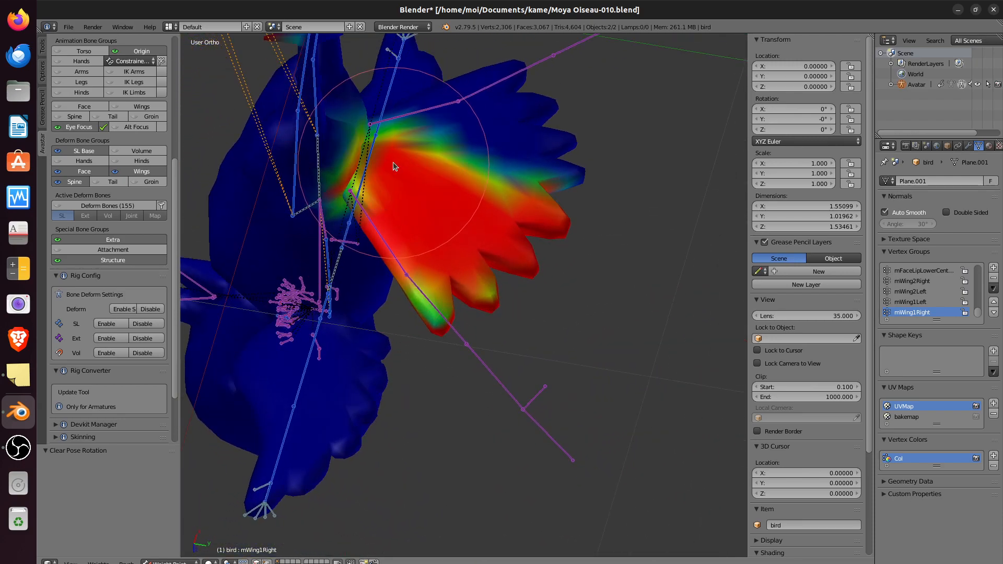
{"action": "mouse_move", "coordinate": [537, 224]}
{"action": "middle_mouse_down"}
{"action": "mouse_move", "coordinate": [475, 261]}
{"action": "mouse_move", "coordinate": [502, 251]}
{"action": "mouse_move", "coordinate": [478, 291]}
{"action": "mouse_move", "coordinate": [487, 303]}
{"action": "mouse_move", "coordinate": [457, 315]}
{"action": "mouse_move", "coordinate": [486, 338]}
{"action": "middle_mouse_up"}
{"action": "key", "text": "ctrl+z"}
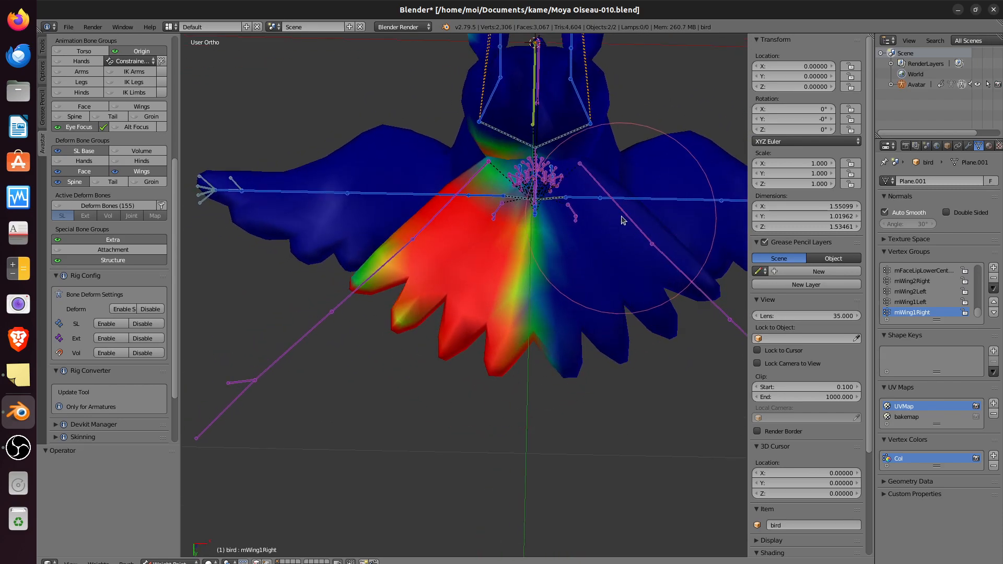
Step: Select the mWing1Left bone and paint its weight at 1.000 over both sides of the left tail feathers
{"action": "right_click", "coordinate": [630, 220]}
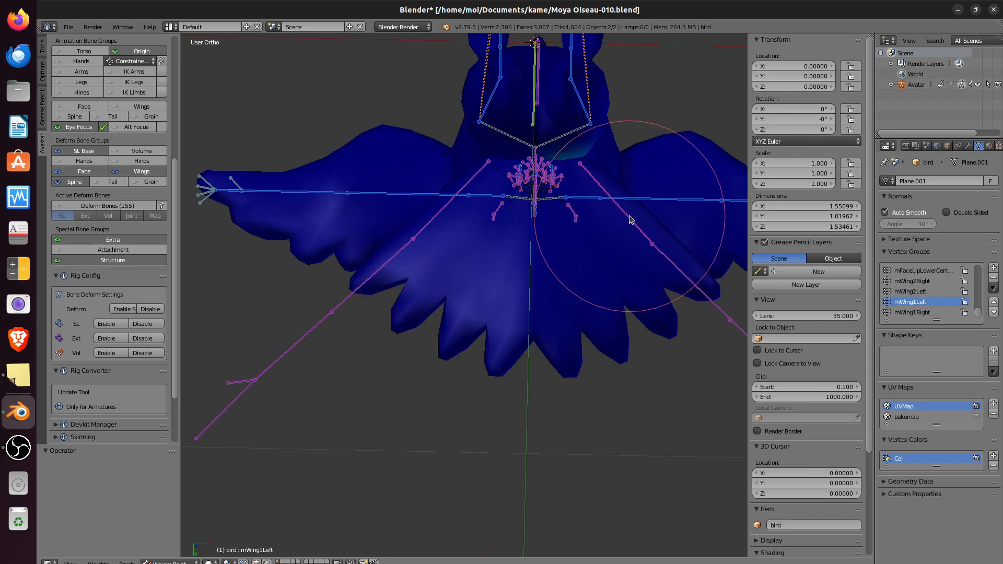
{"action": "mouse_move", "coordinate": [581, 336]}
{"action": "left_mouse_down"}
{"action": "mouse_move", "coordinate": [581, 234]}
{"action": "mouse_move", "coordinate": [612, 252]}
{"action": "mouse_move", "coordinate": [656, 320]}
{"action": "mouse_move", "coordinate": [691, 301]}
{"action": "left_mouse_up"}
{"action": "middle_click_drag", "start_coordinate": [691, 302], "coordinate": [431, 347]}
{"action": "mouse_move", "coordinate": [371, 400]}
{"action": "left_mouse_down"}
{"action": "mouse_move", "coordinate": [285, 415]}
{"action": "mouse_move", "coordinate": [324, 414]}
{"action": "left_mouse_up"}
{"action": "mouse_move", "coordinate": [324, 414]}
{"action": "middle_mouse_down"}
{"action": "mouse_move", "coordinate": [384, 317]}
{"action": "mouse_move", "coordinate": [396, 268]}
{"action": "mouse_move", "coordinate": [450, 282]}
{"action": "mouse_move", "coordinate": [479, 260]}
{"action": "mouse_move", "coordinate": [549, 253]}
{"action": "mouse_move", "coordinate": [609, 362]}
{"action": "middle_mouse_up"}
{"action": "mouse_move", "coordinate": [609, 362]}
{"action": "left_mouse_down"}
{"action": "mouse_move", "coordinate": [634, 354]}
{"action": "mouse_move", "coordinate": [622, 381]}
{"action": "mouse_move", "coordinate": [573, 391]}
{"action": "mouse_move", "coordinate": [582, 272]}
{"action": "mouse_move", "coordinate": [531, 386]}
{"action": "mouse_move", "coordinate": [688, 380]}
{"action": "mouse_move", "coordinate": [654, 358]}
{"action": "mouse_move", "coordinate": [643, 313]}
{"action": "mouse_move", "coordinate": [600, 266]}
{"action": "mouse_move", "coordinate": [668, 329]}
{"action": "left_mouse_up"}
{"action": "mouse_move", "coordinate": [668, 329]}
{"action": "middle_mouse_down"}
{"action": "mouse_move", "coordinate": [586, 287]}
{"action": "mouse_move", "coordinate": [590, 307]}
{"action": "middle_mouse_up"}
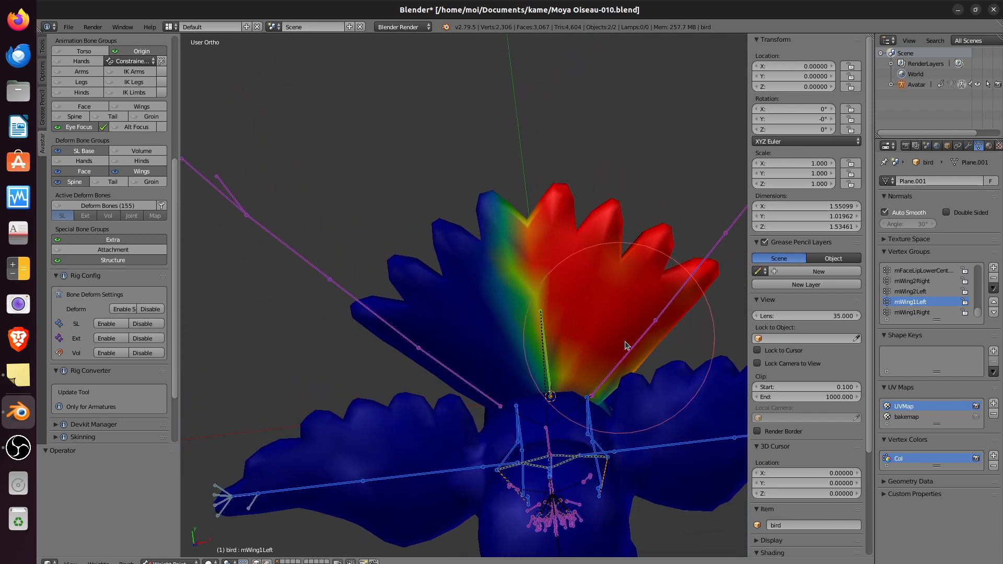
{"action": "key", "text": "a"}
{"action": "key", "text": "a"}
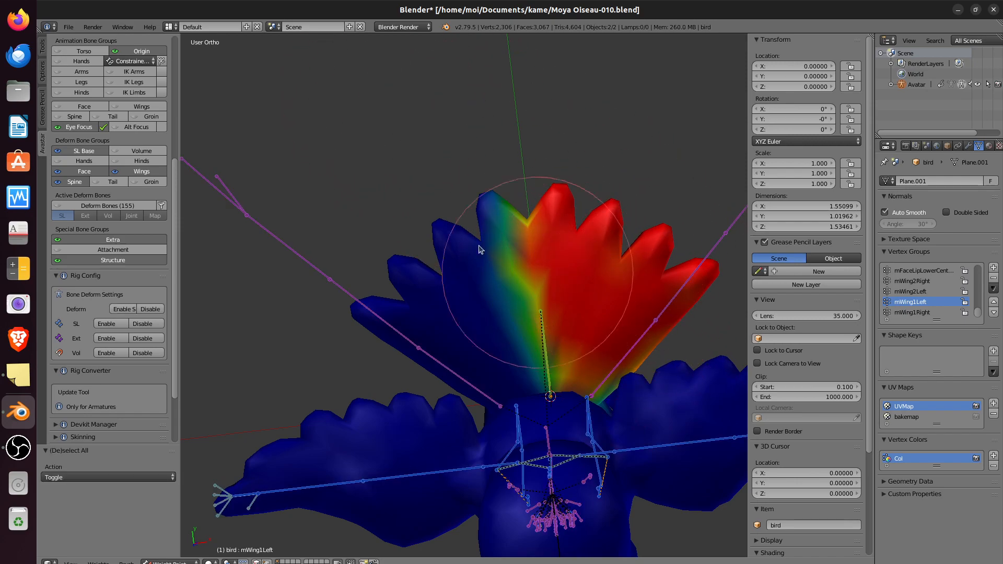
{"action": "mouse_move", "coordinate": [474, 400]}
{"action": "middle_mouse_down"}
{"action": "mouse_move", "coordinate": [517, 357]}
{"action": "mouse_move", "coordinate": [242, 364]}
{"action": "middle_mouse_up"}
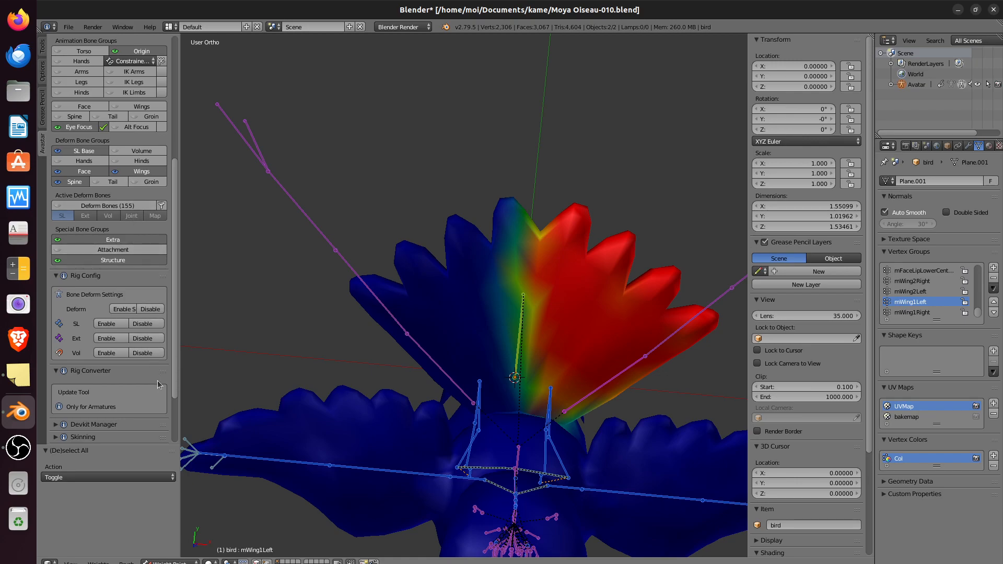
{"action": "left_click_drag", "start_coordinate": [175, 371], "coordinate": [178, 439]}
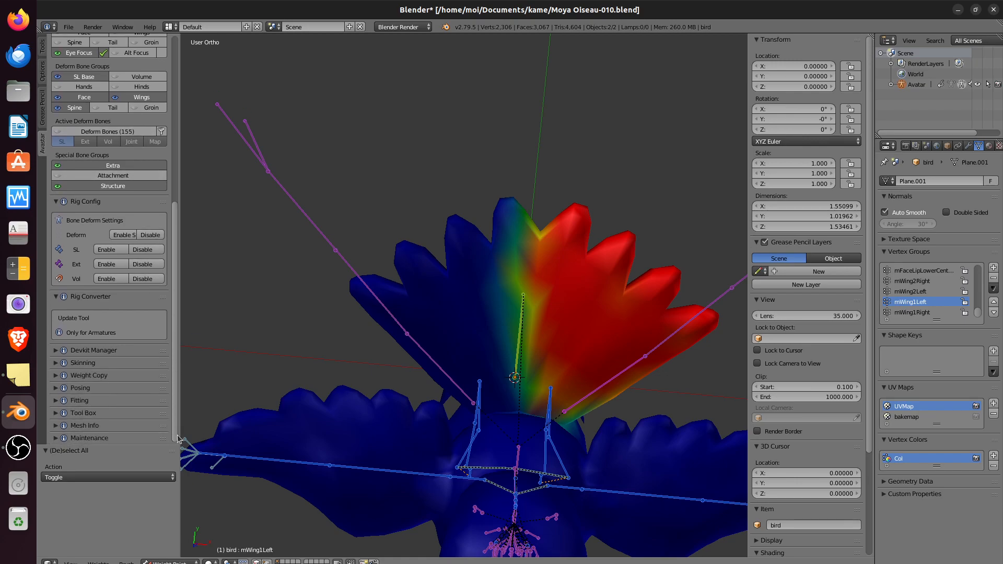
{"action": "left_click", "coordinate": [55, 363]}
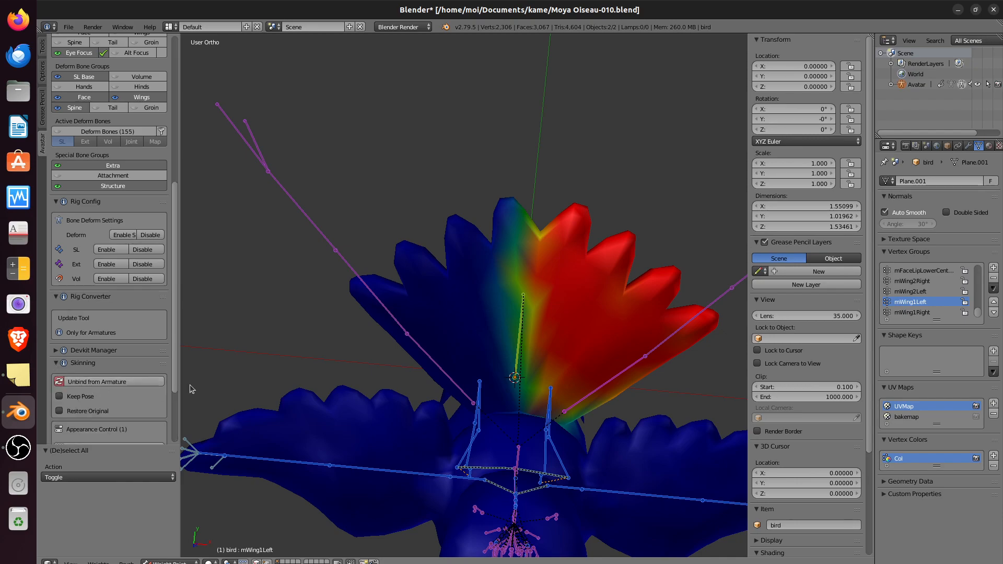
{"action": "left_click_drag", "start_coordinate": [171, 360], "coordinate": [174, 444]}
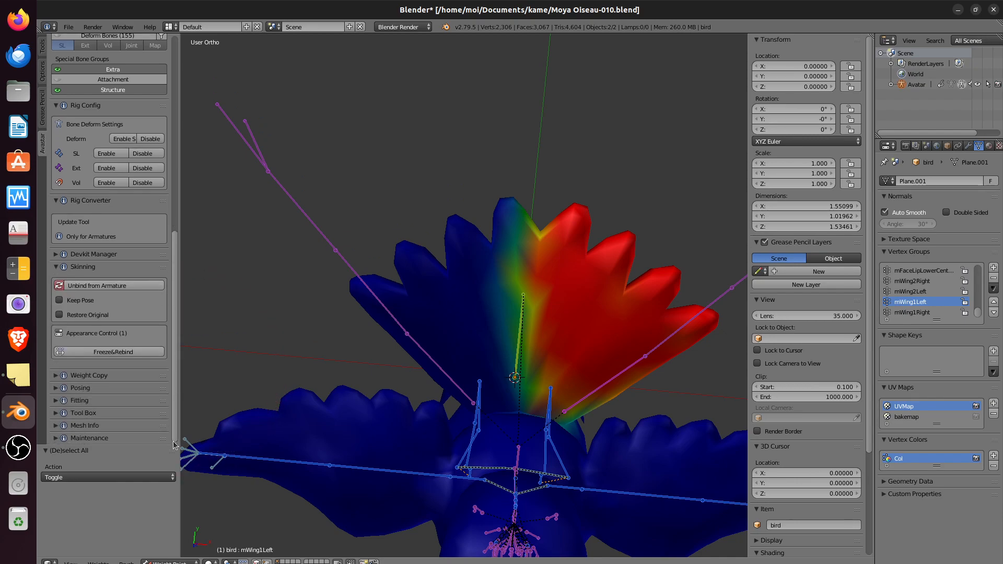
{"action": "left_click", "coordinate": [57, 401]}
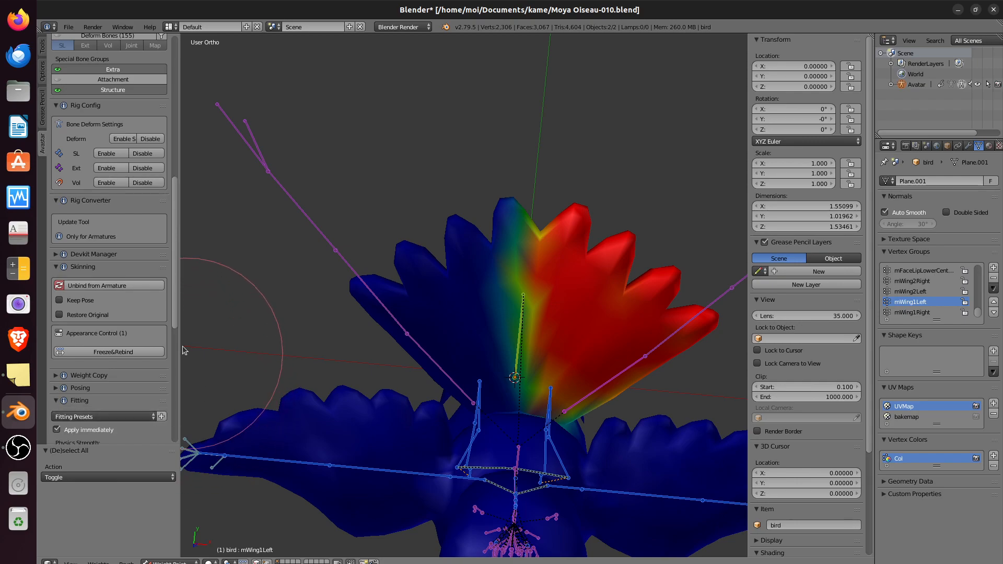
{"action": "left_click_drag", "start_coordinate": [174, 321], "coordinate": [177, 174]}
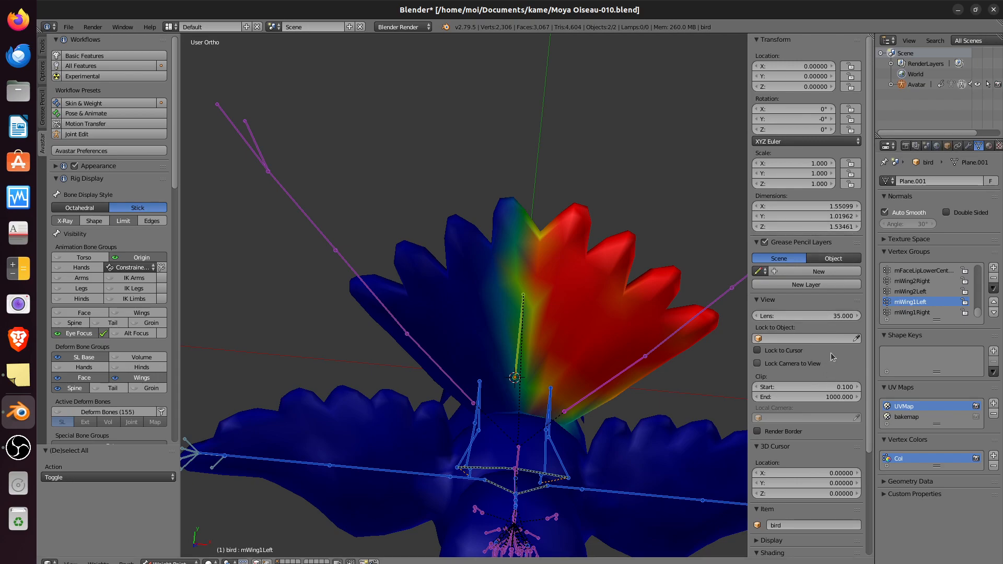
{"action": "scroll", "coordinate": [865, 288], "scroll_direction": "down", "scroll_amount": 6}
{"action": "scroll", "coordinate": [864, 289], "scroll_direction": "up", "scroll_amount": 6}
Step: Smooth the mWing1Left vertex weights three times with a factor of 0.500 and one iteration for the active group
{"action": "left_click", "coordinate": [42, 48]}
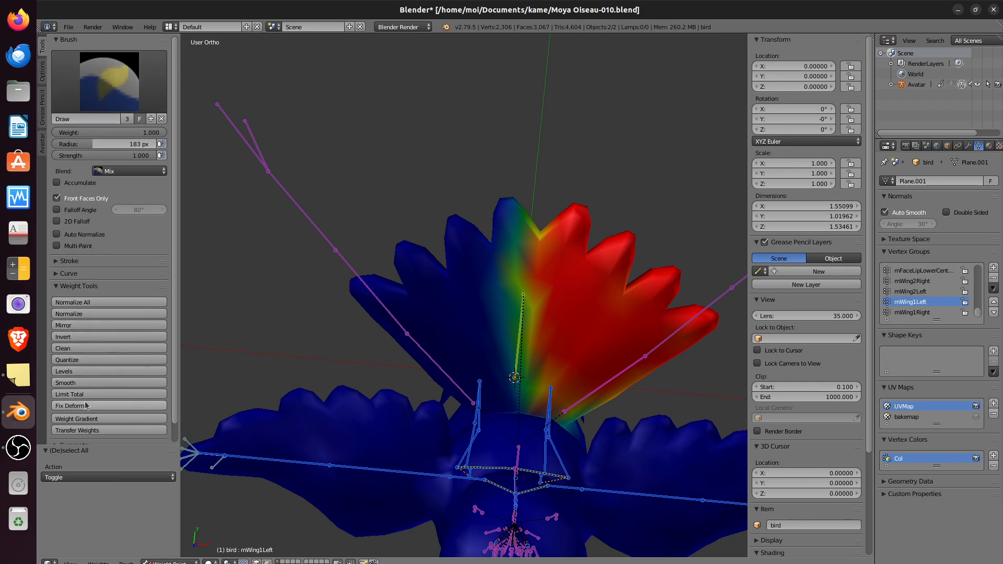
{"action": "scroll", "coordinate": [87, 406], "scroll_direction": "down", "scroll_amount": 2}
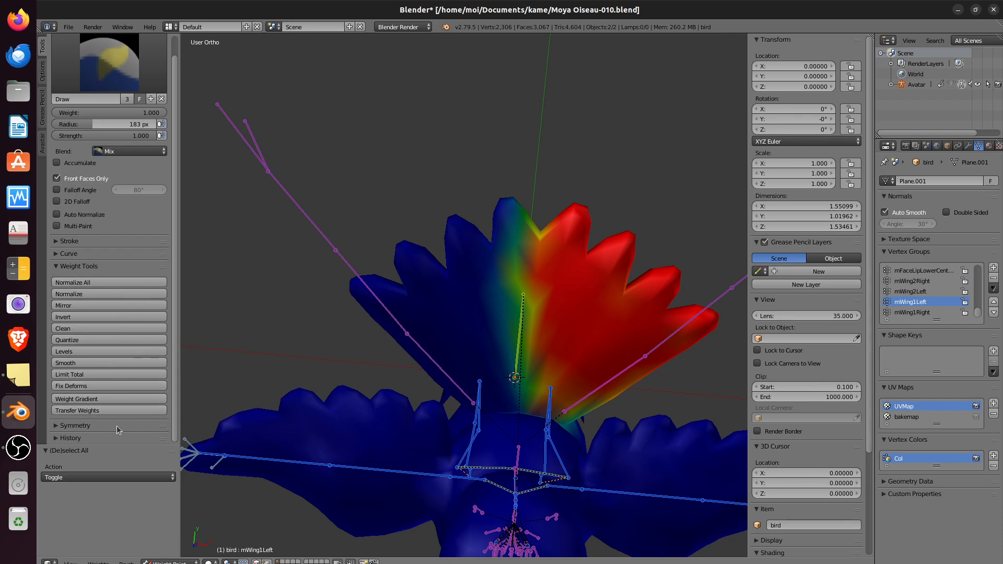
{"action": "mouse_move", "coordinate": [540, 356]}
{"action": "middle_mouse_down"}
{"action": "mouse_move", "coordinate": [545, 328]}
{"action": "mouse_move", "coordinate": [503, 334]}
{"action": "mouse_move", "coordinate": [510, 352]}
{"action": "middle_mouse_up"}
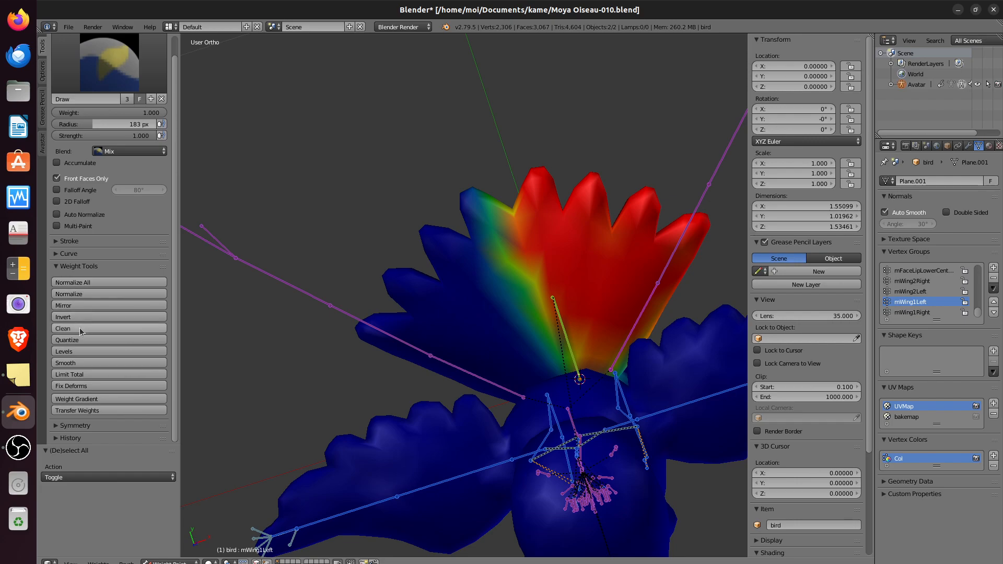
{"action": "left_click", "coordinate": [80, 363]}
{"action": "left_click", "coordinate": [81, 363]}
{"action": "left_click", "coordinate": [81, 362]}
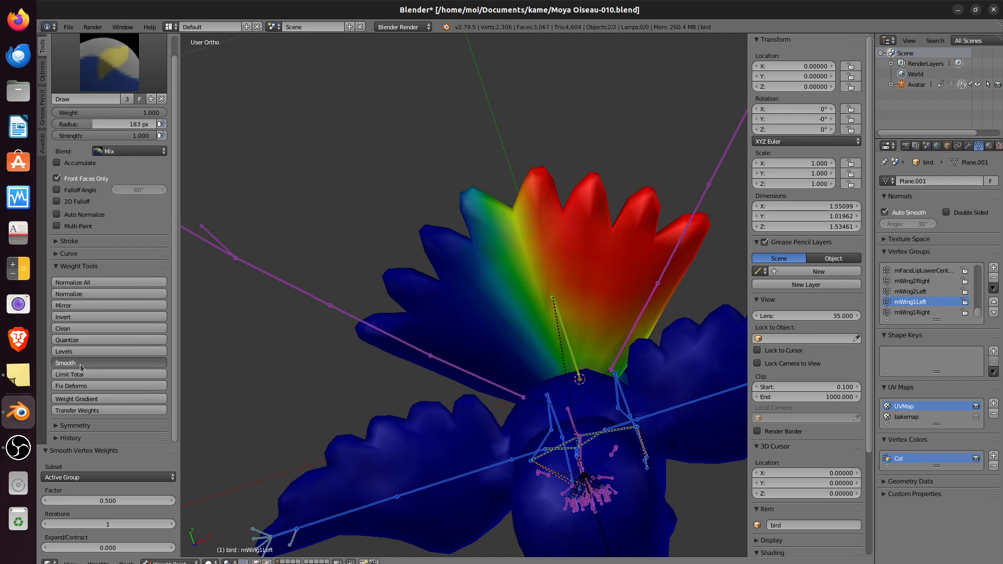
Step: Select the mWing1Right bone and smooth its vertex weights three times with a factor of 0.500
{"action": "right_click", "coordinate": [459, 372]}
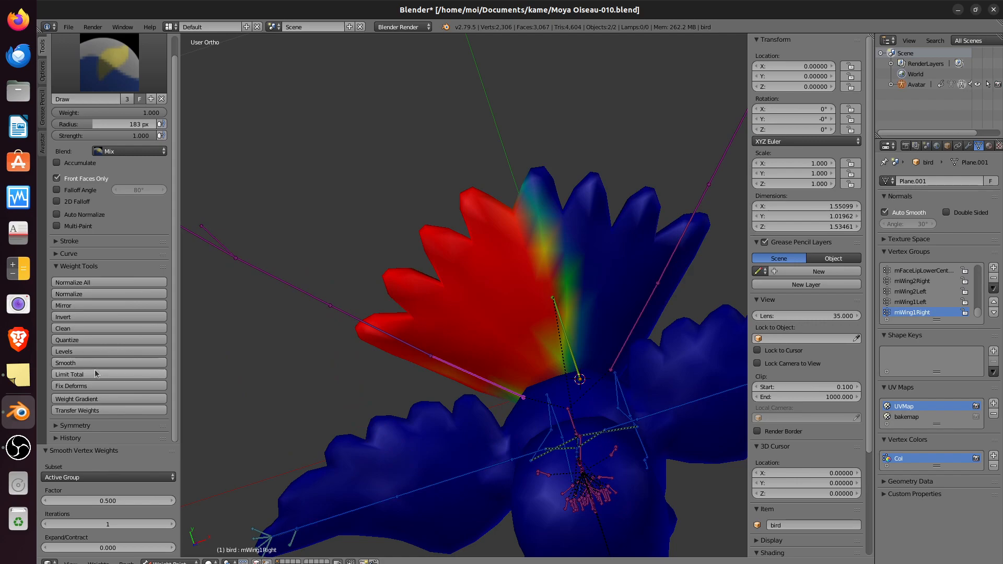
{"action": "left_click", "coordinate": [81, 365]}
{"action": "left_click", "coordinate": [80, 364]}
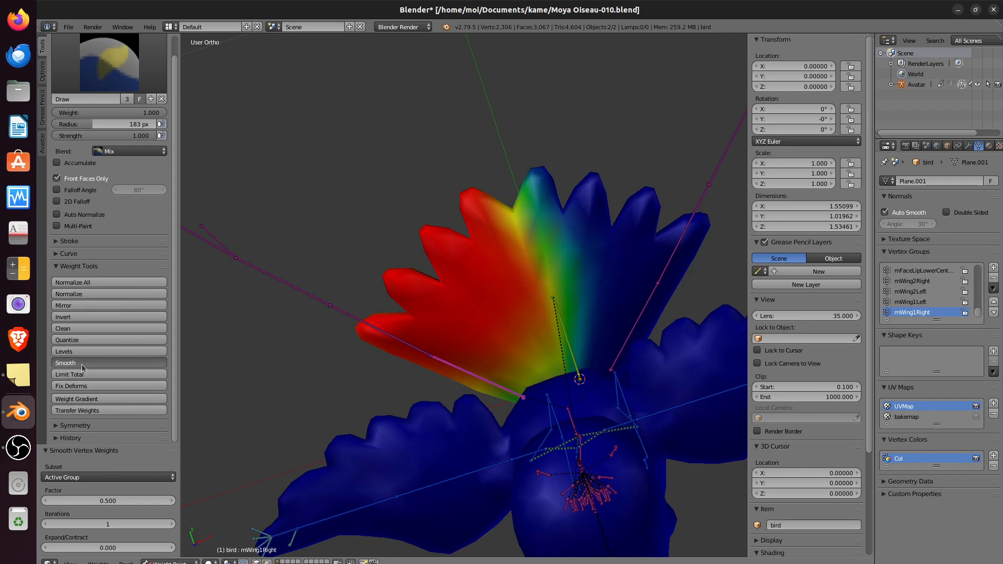
{"action": "left_click", "coordinate": [81, 364]}
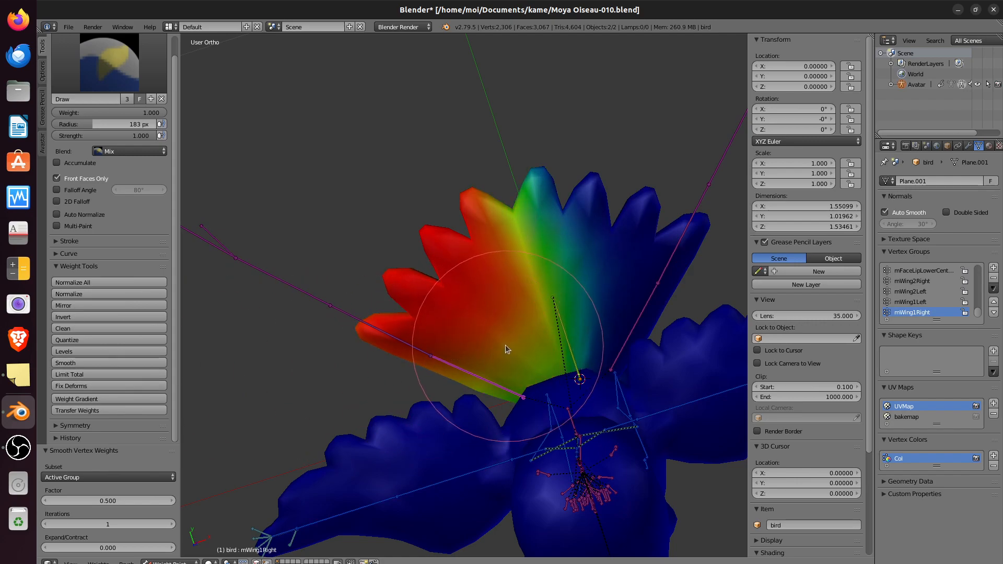
Step: Test the tail deformation by rotating the mWing1Right bone about 16.1° and the mWing1Left bone about -35.5°
{"action": "key", "text": "r"}
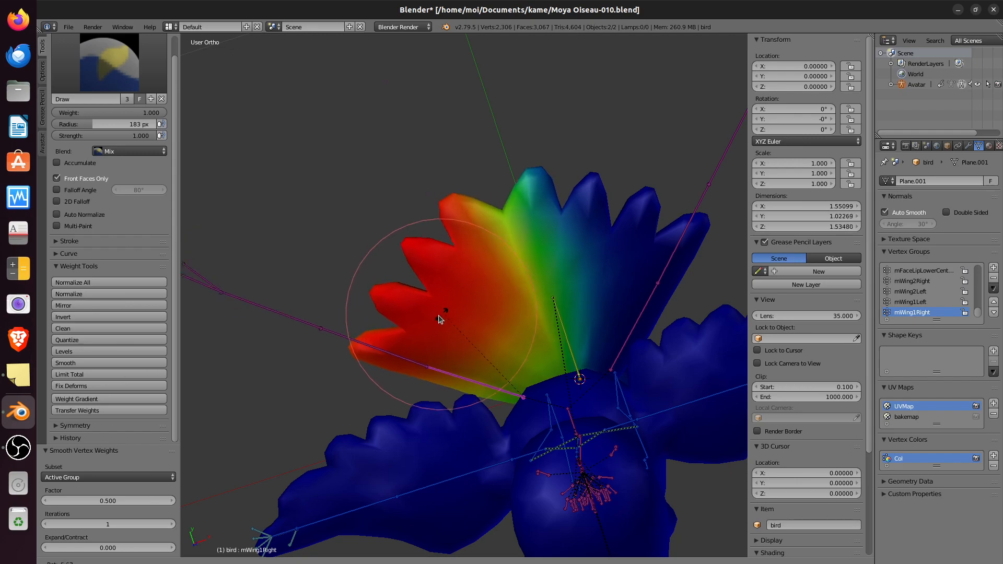
{"action": "left_click", "coordinate": [497, 315]}
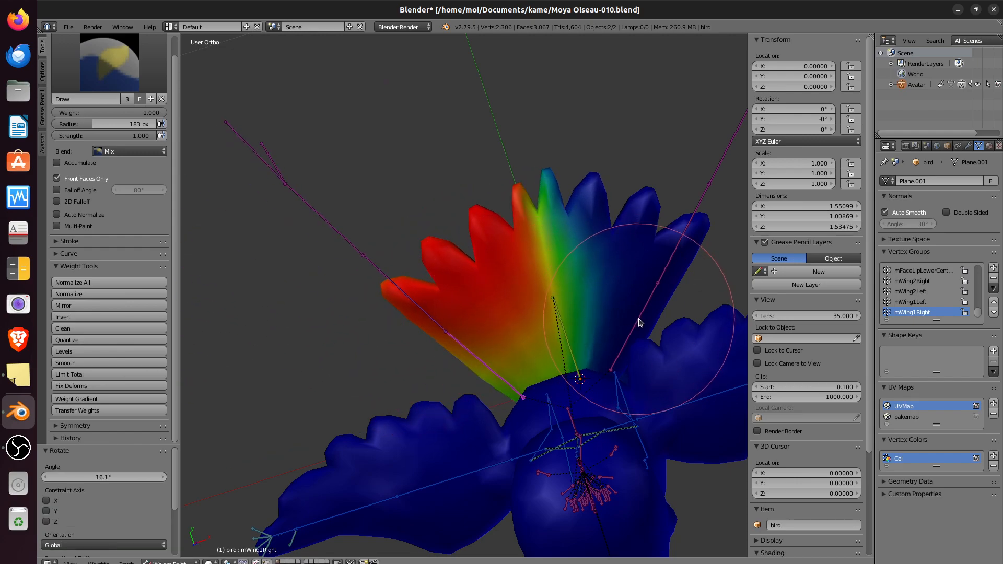
{"action": "right_click", "coordinate": [638, 320], "text": "ctrl"}
{"action": "key", "text": "r"}
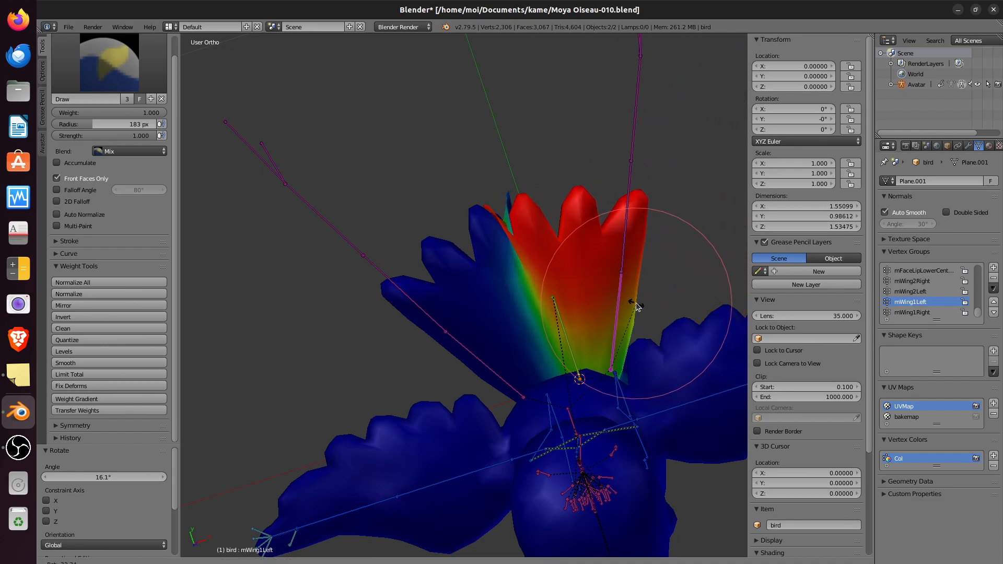
{"action": "left_click", "coordinate": [620, 295]}
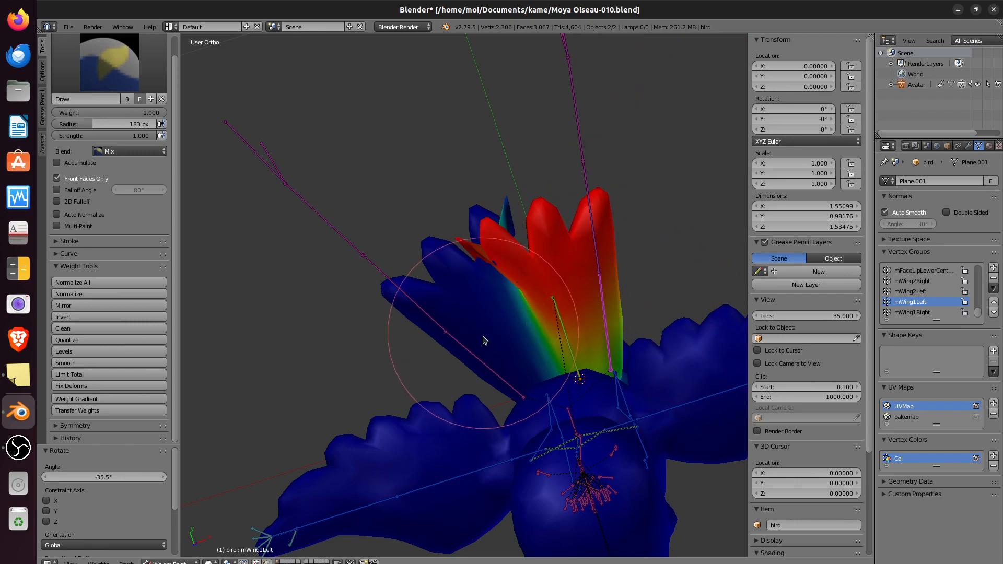
Step: Spread the tail feathers by rotating the mWing1Right bone about -41.8° and the mWing1Left bone about 68.1°
{"action": "right_click", "coordinate": [475, 358]}
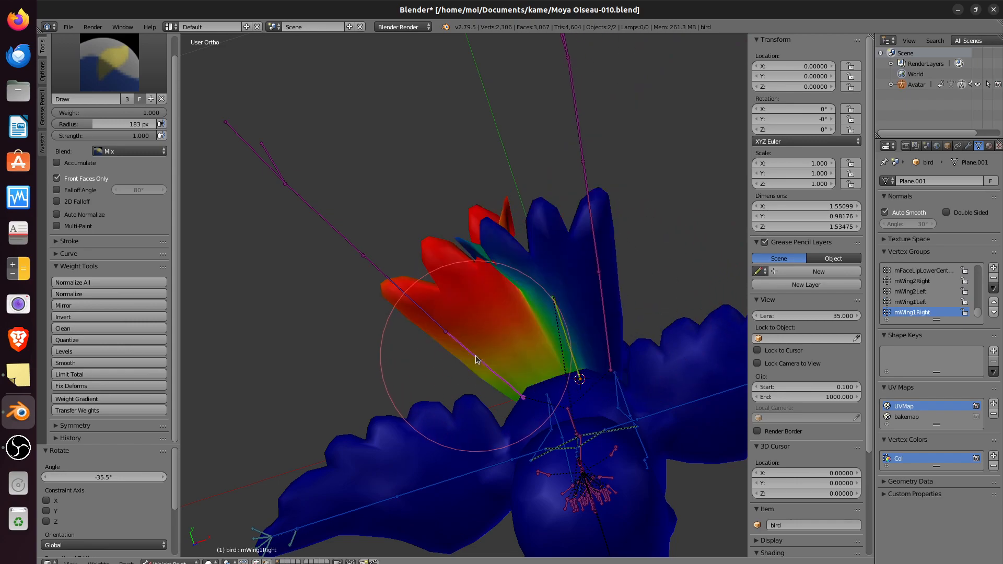
{"action": "key", "text": "r"}
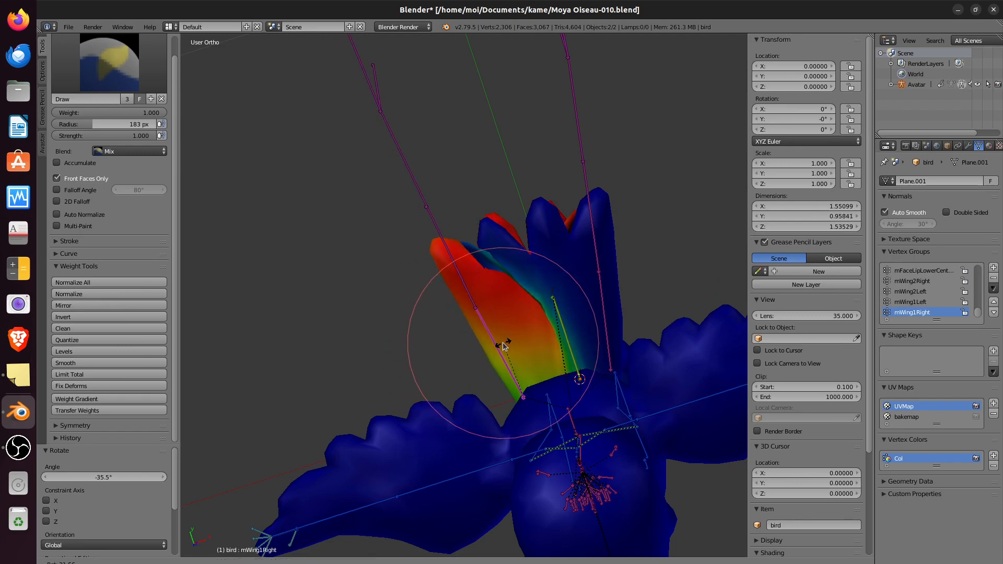
{"action": "left_click", "coordinate": [423, 389]}
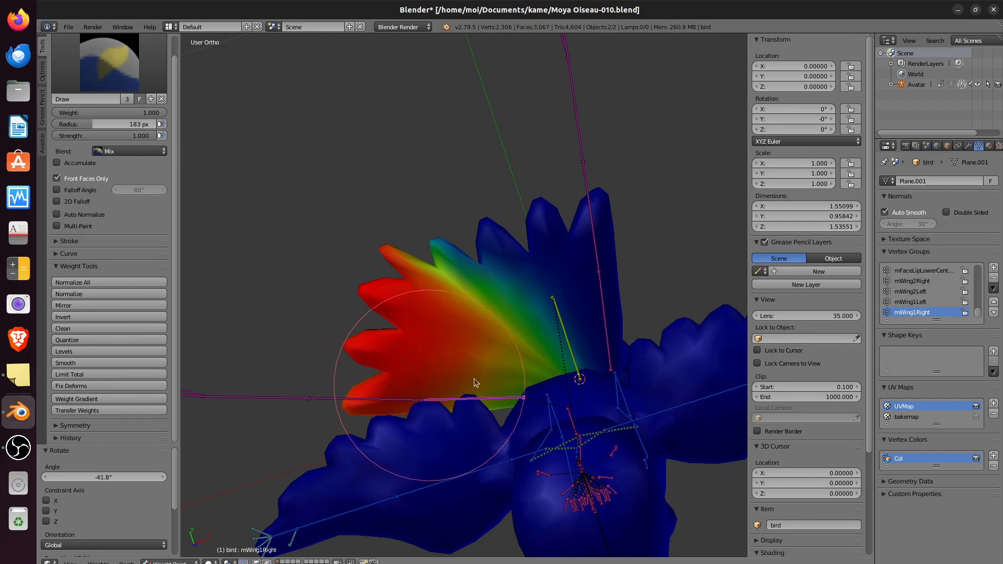
{"action": "right_click", "coordinate": [606, 325]}
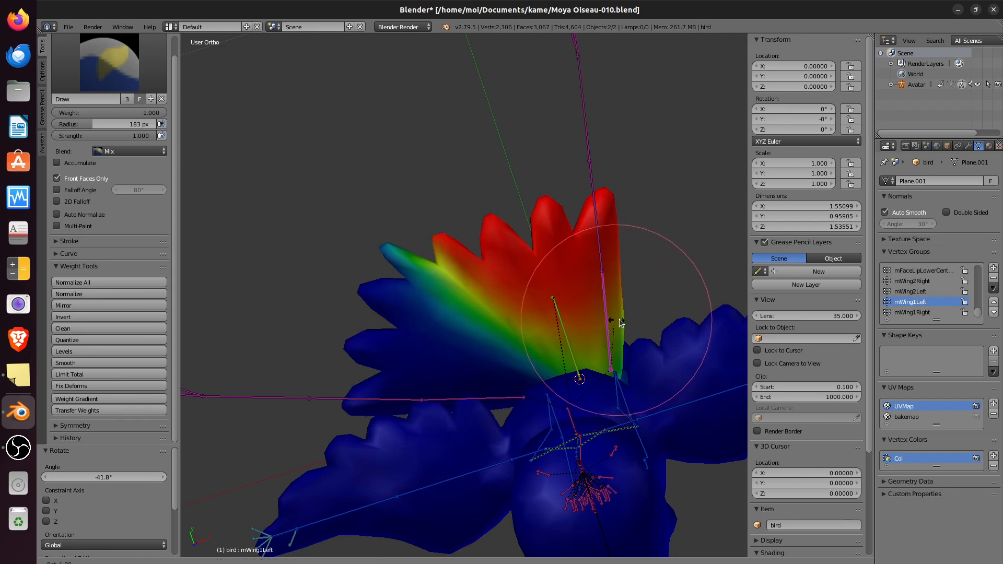
{"action": "key", "text": "r"}
{"action": "left_click", "coordinate": [678, 348]}
Step: Examine the spread tail's deformation and weights, the wings and the open beak from all around the bird
{"action": "scroll", "coordinate": [653, 366], "scroll_direction": "down", "scroll_amount": 4}
{"action": "middle_click_drag", "start_coordinate": [653, 366], "coordinate": [615, 403]}
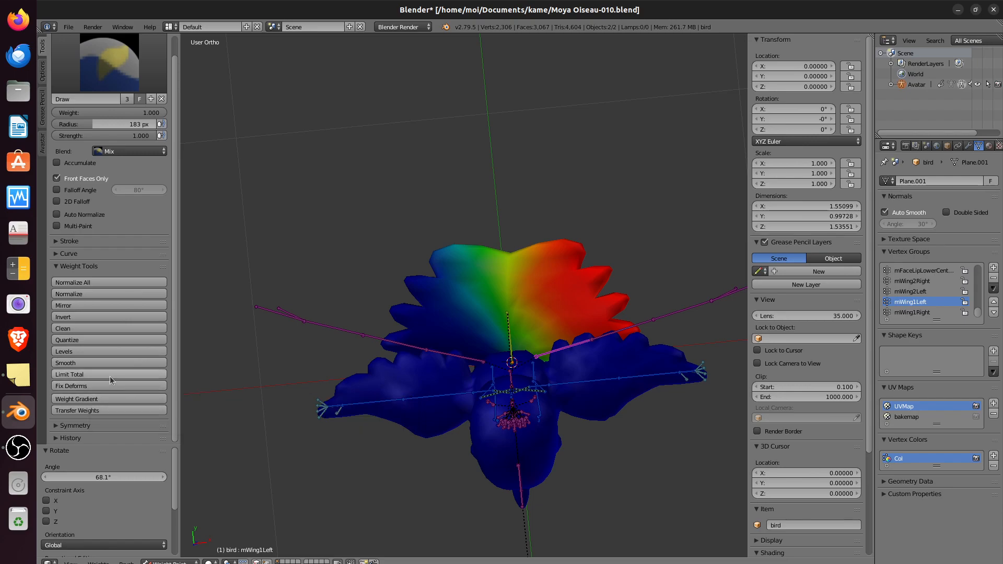
{"action": "mouse_move", "coordinate": [477, 336]}
{"action": "middle_mouse_down"}
{"action": "mouse_move", "coordinate": [497, 346]}
{"action": "mouse_move", "coordinate": [541, 265]}
{"action": "mouse_move", "coordinate": [359, 265]}
{"action": "mouse_move", "coordinate": [355, 284]}
{"action": "mouse_move", "coordinate": [321, 308]}
{"action": "middle_mouse_up"}
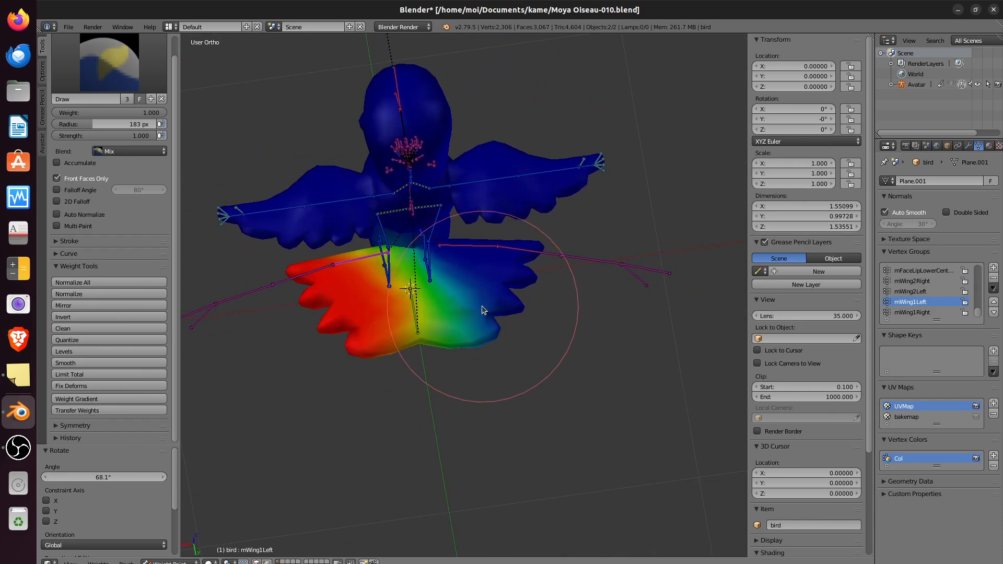
{"action": "mouse_move", "coordinate": [476, 337]}
{"action": "middle_mouse_down"}
{"action": "mouse_move", "coordinate": [466, 351]}
{"action": "mouse_move", "coordinate": [443, 308]}
{"action": "mouse_move", "coordinate": [458, 175]}
{"action": "mouse_move", "coordinate": [442, 334]}
{"action": "mouse_move", "coordinate": [449, 349]}
{"action": "middle_mouse_up"}
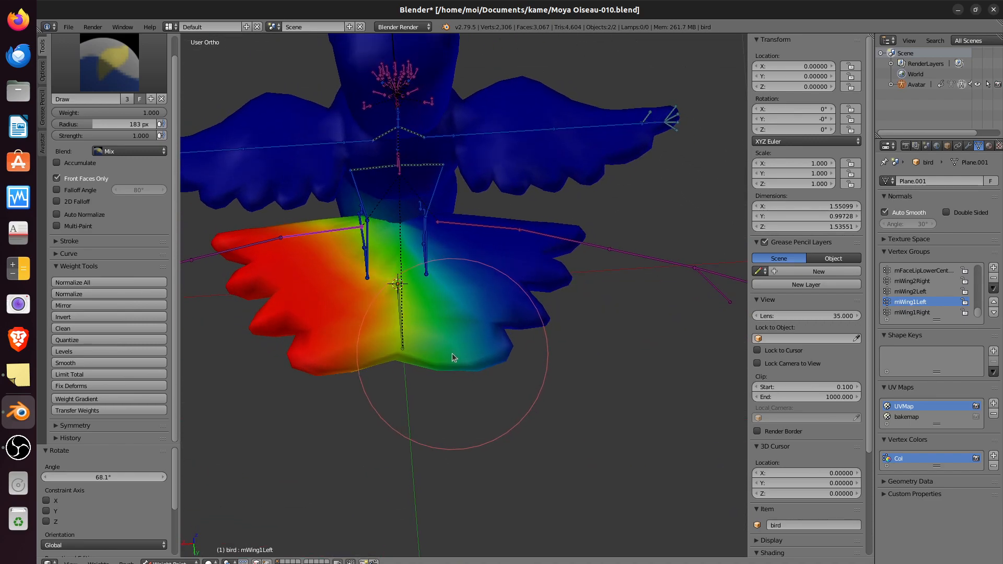
{"action": "scroll", "coordinate": [453, 354], "scroll_direction": "down", "scroll_amount": 2}
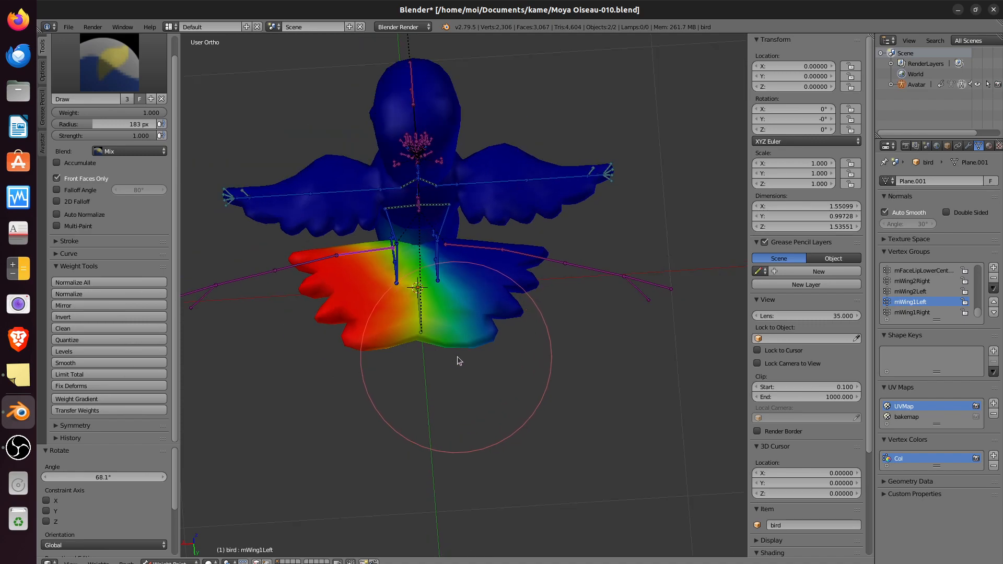
{"action": "middle_click_drag", "start_coordinate": [547, 361], "coordinate": [317, 305]}
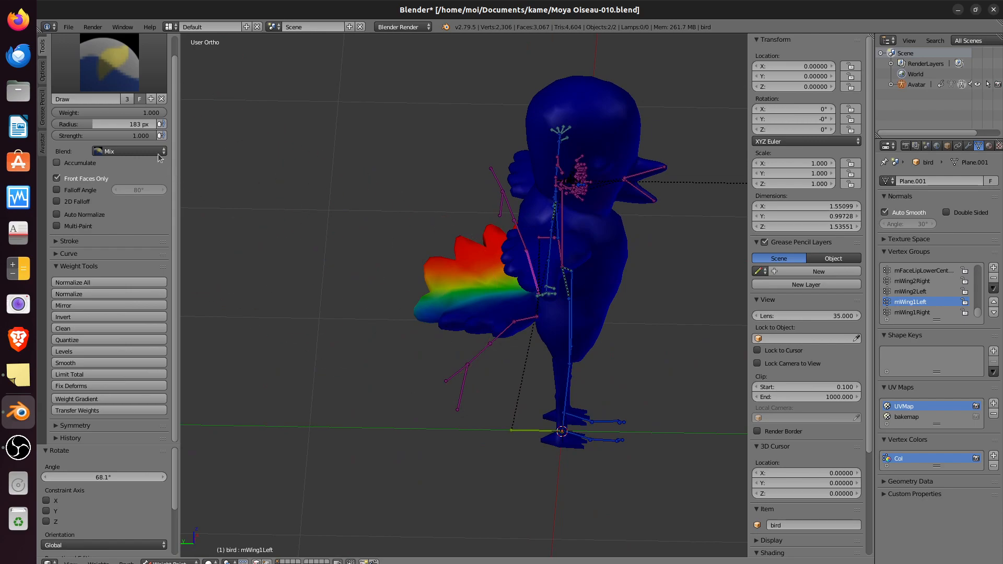
{"action": "left_click", "coordinate": [44, 147]}
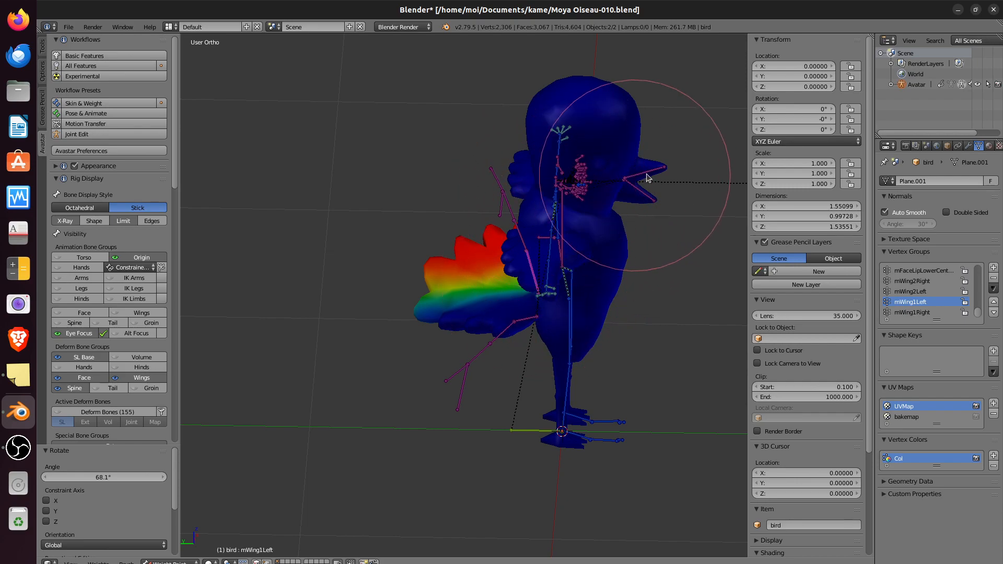
{"action": "mouse_move", "coordinate": [651, 219]}
{"action": "middle_mouse_down"}
{"action": "mouse_move", "coordinate": [653, 237]}
{"action": "mouse_move", "coordinate": [538, 245]}
{"action": "mouse_move", "coordinate": [481, 233]}
{"action": "mouse_move", "coordinate": [448, 296]}
{"action": "middle_mouse_up"}
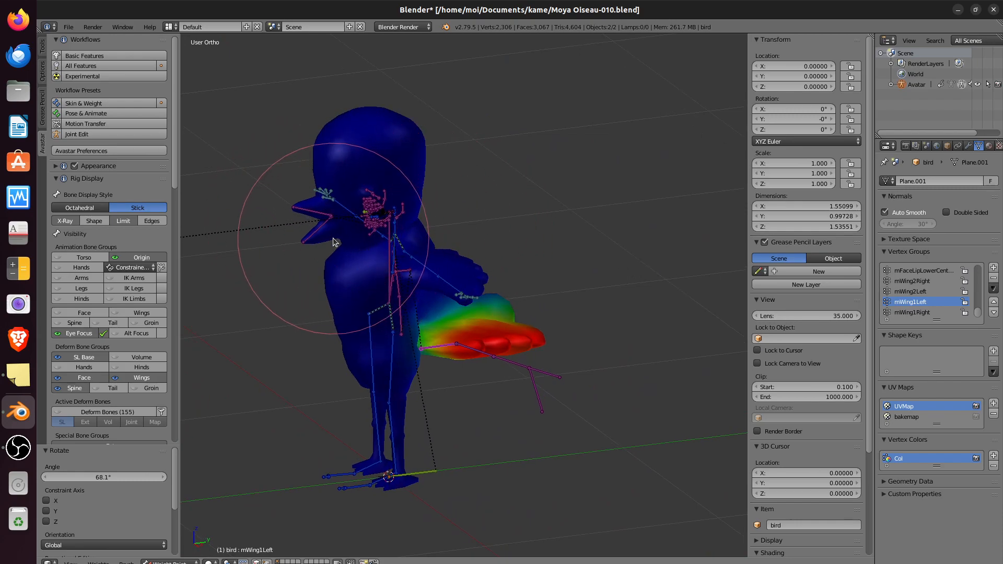
{"action": "middle_click_drag", "start_coordinate": [333, 237], "coordinate": [311, 228]}
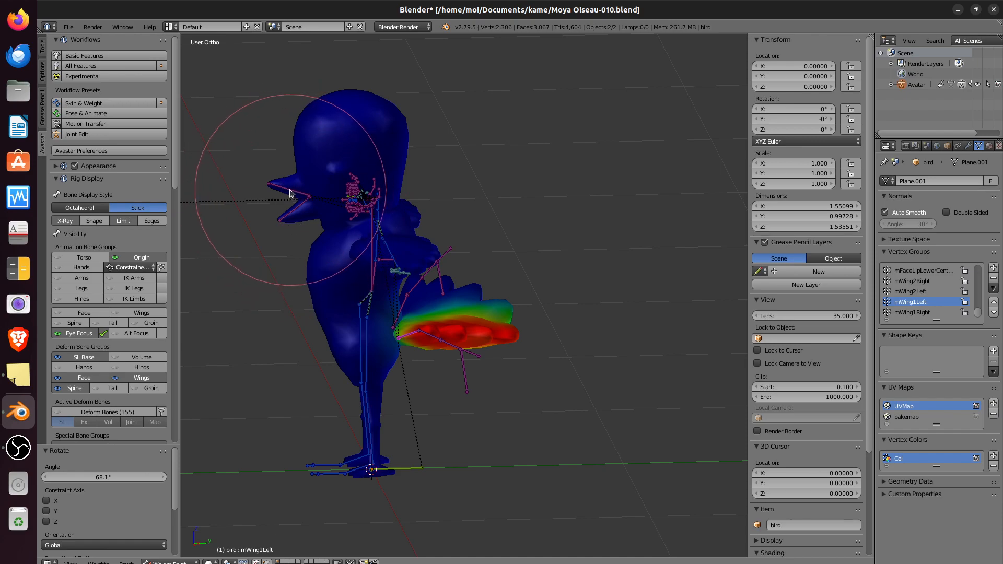
{"action": "scroll", "coordinate": [305, 196], "scroll_direction": "up", "scroll_amount": 1}
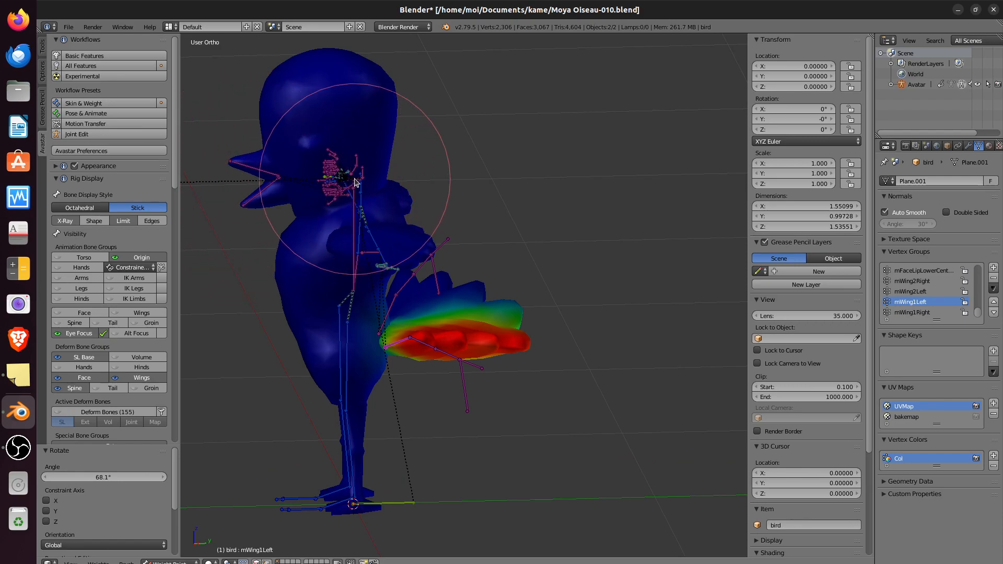
{"action": "mouse_move", "coordinate": [284, 194]}
{"action": "middle_mouse_down"}
{"action": "mouse_move", "coordinate": [384, 212]}
{"action": "mouse_move", "coordinate": [293, 208]}
{"action": "middle_mouse_up"}
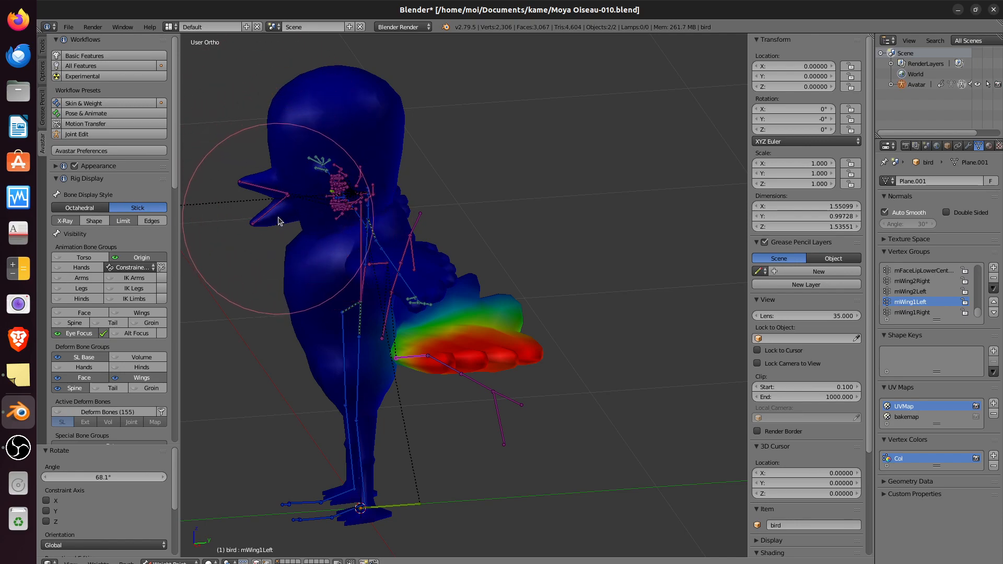
{"action": "middle_click_drag", "start_coordinate": [291, 214], "coordinate": [475, 268]}
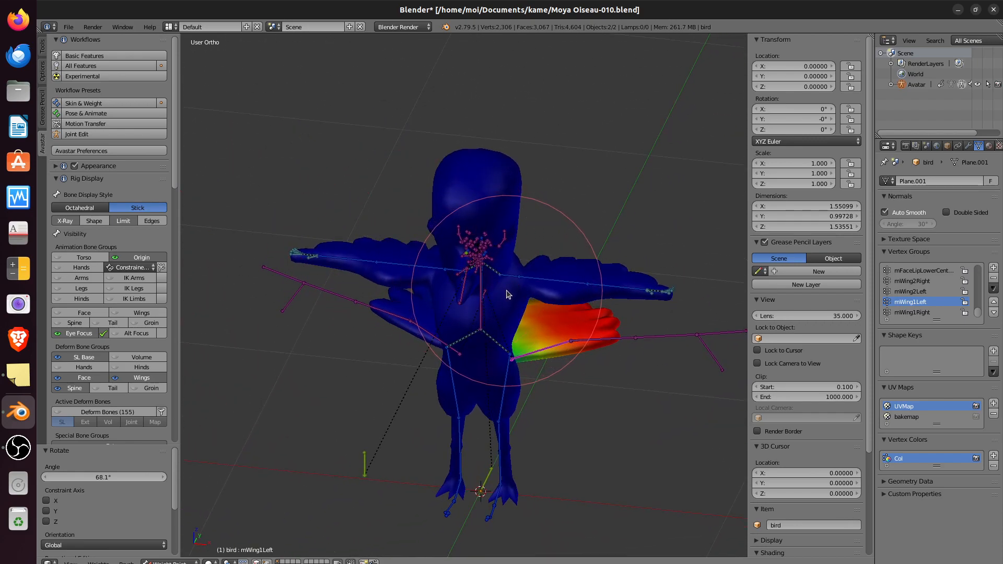
{"action": "middle_click_drag", "start_coordinate": [517, 299], "coordinate": [601, 259]}
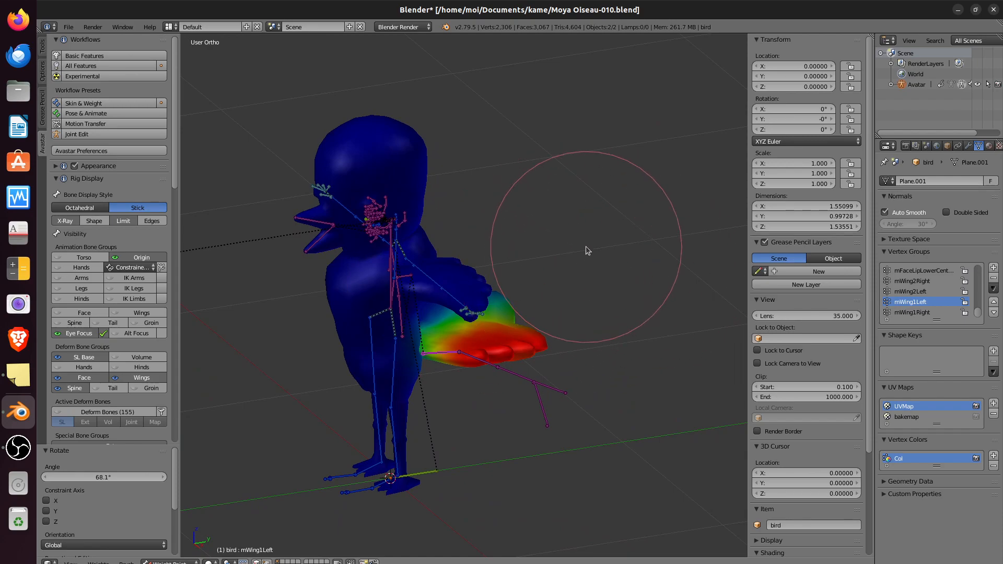
Step: Switch the bird mesh to Object Mode and reveal Avastar's Tool Box options for vertices, UVs, armature and shape
{"action": "left_click", "coordinate": [169, 562]}
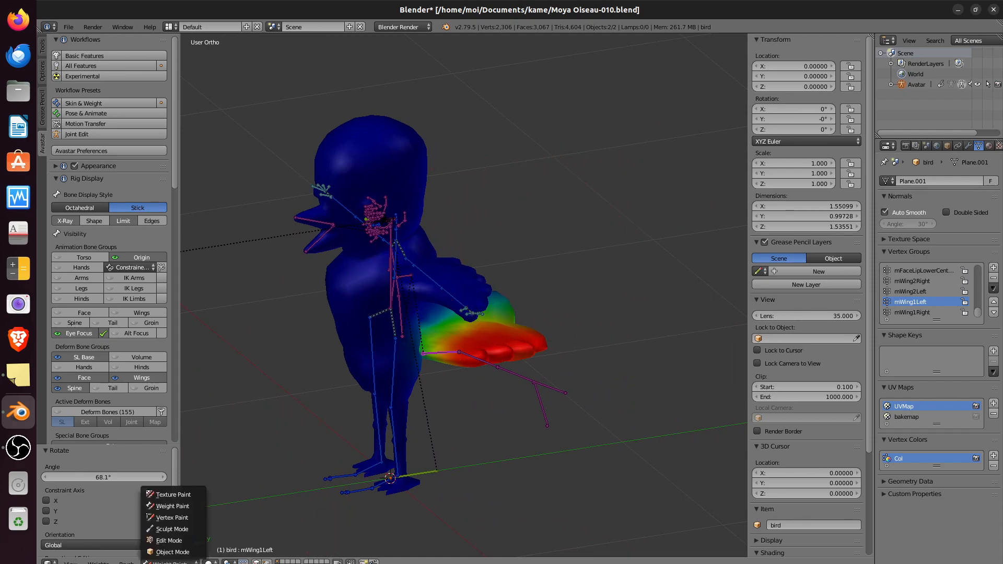
{"action": "left_click", "coordinate": [173, 552]}
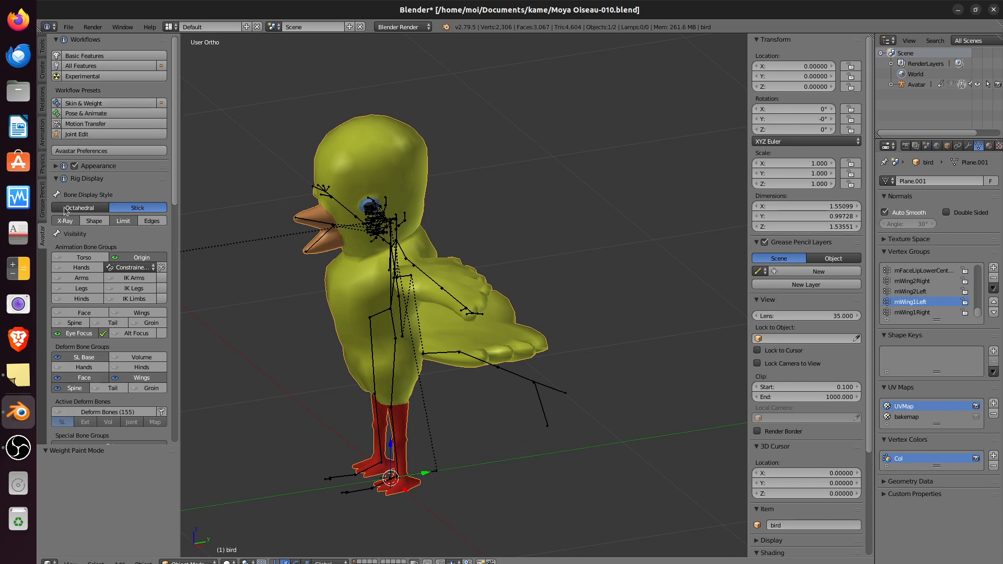
{"action": "scroll", "coordinate": [84, 255], "scroll_direction": "down", "scroll_amount": 7}
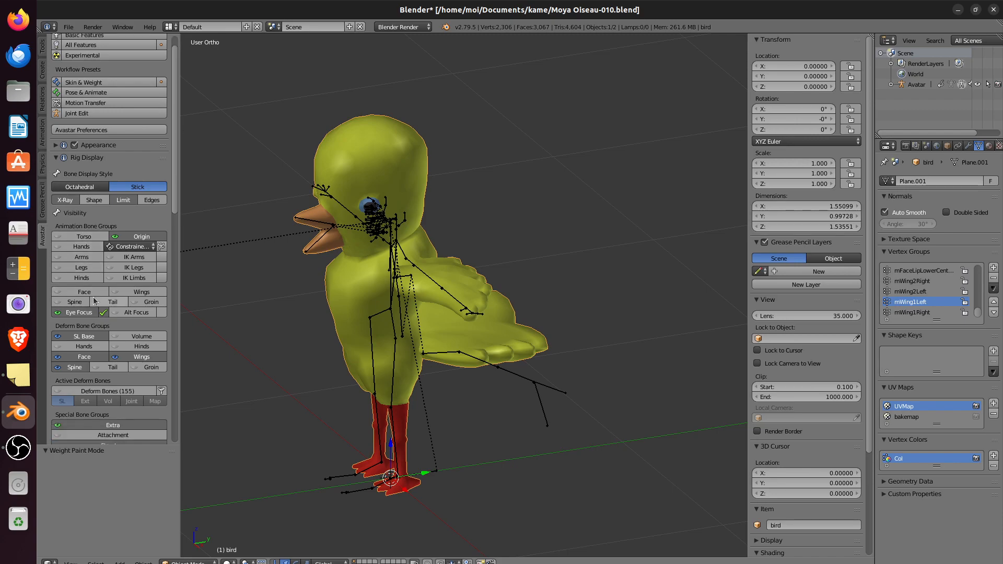
{"action": "scroll", "coordinate": [99, 321], "scroll_direction": "down", "scroll_amount": 2}
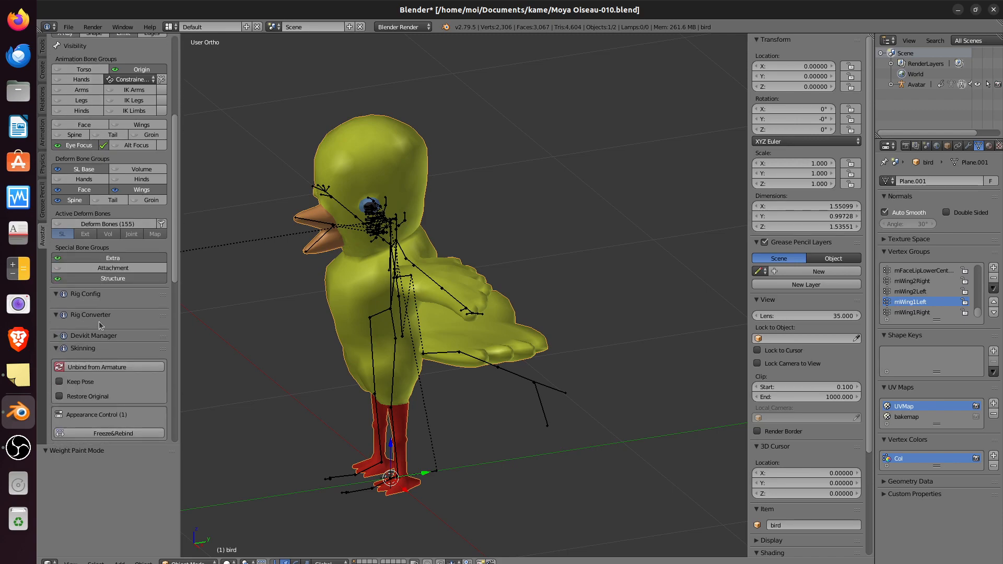
{"action": "scroll", "coordinate": [102, 327], "scroll_direction": "down", "scroll_amount": 2}
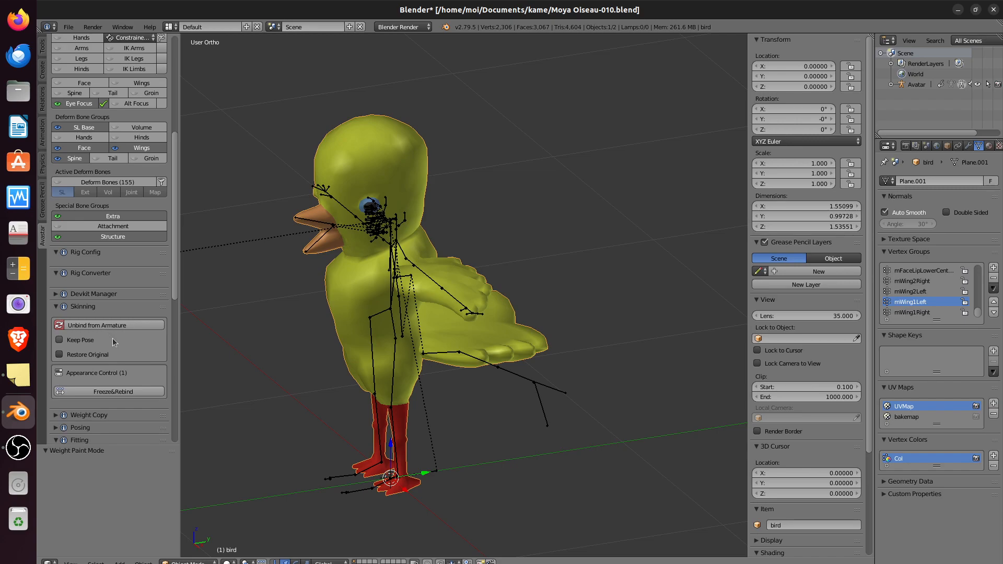
{"action": "scroll", "coordinate": [112, 337], "scroll_direction": "down", "scroll_amount": 5}
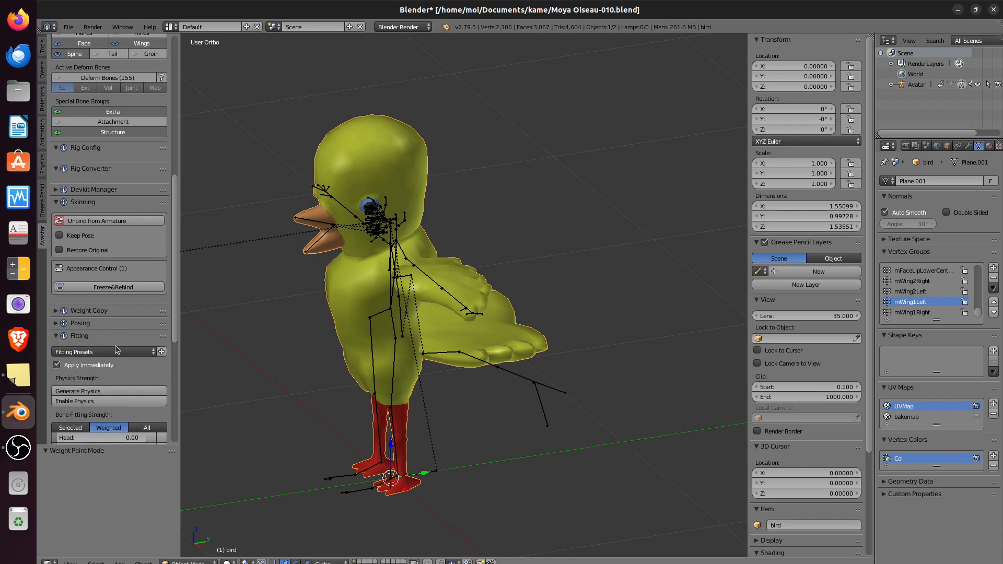
{"action": "scroll", "coordinate": [113, 347], "scroll_direction": "down", "scroll_amount": 6}
{"action": "scroll", "coordinate": [111, 353], "scroll_direction": "down", "scroll_amount": 5}
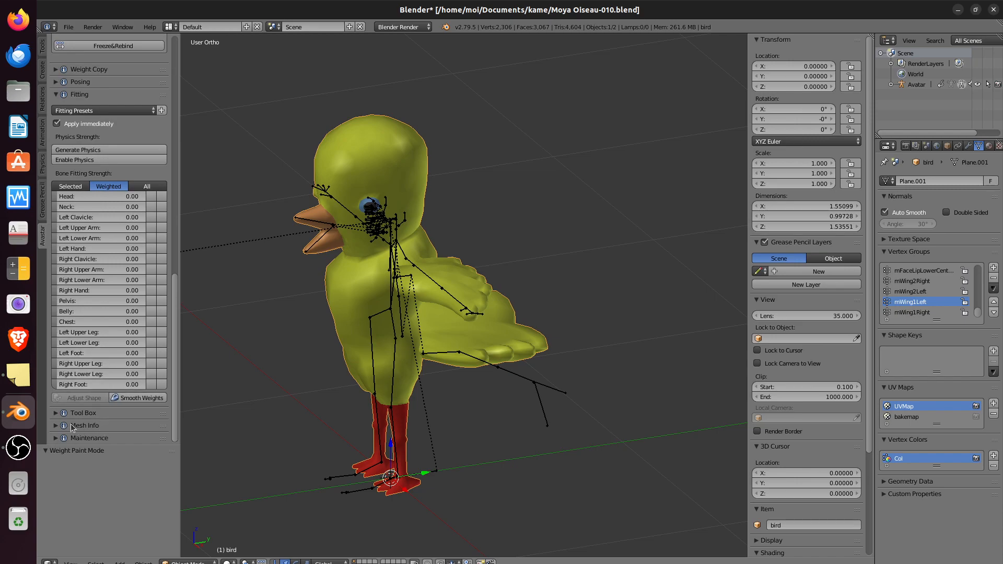
{"action": "left_click", "coordinate": [56, 416]}
{"action": "scroll", "coordinate": [71, 420], "scroll_direction": "down", "scroll_amount": 6}
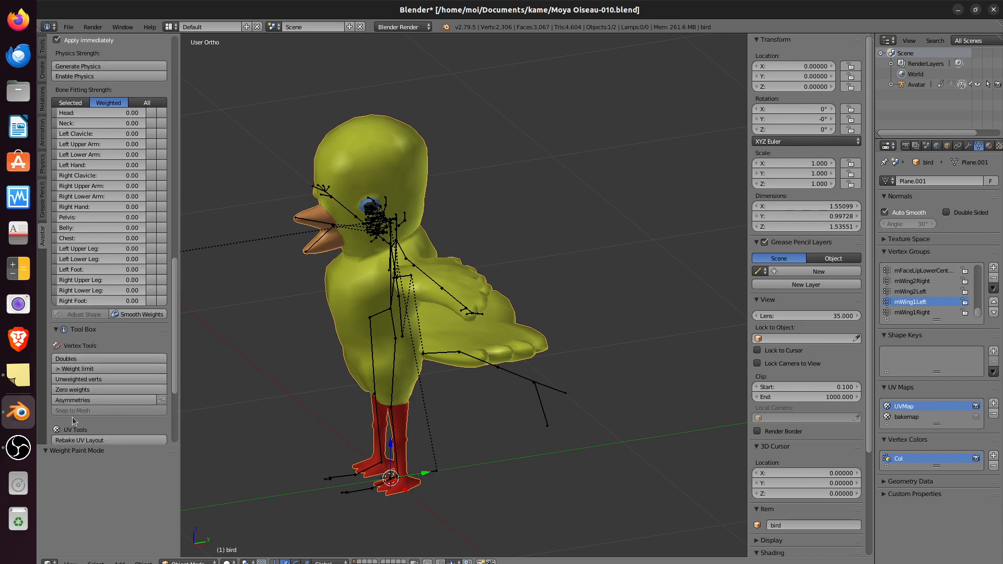
{"action": "scroll", "coordinate": [74, 421], "scroll_direction": "down", "scroll_amount": 1}
{"action": "scroll", "coordinate": [77, 422], "scroll_direction": "down", "scroll_amount": 3}
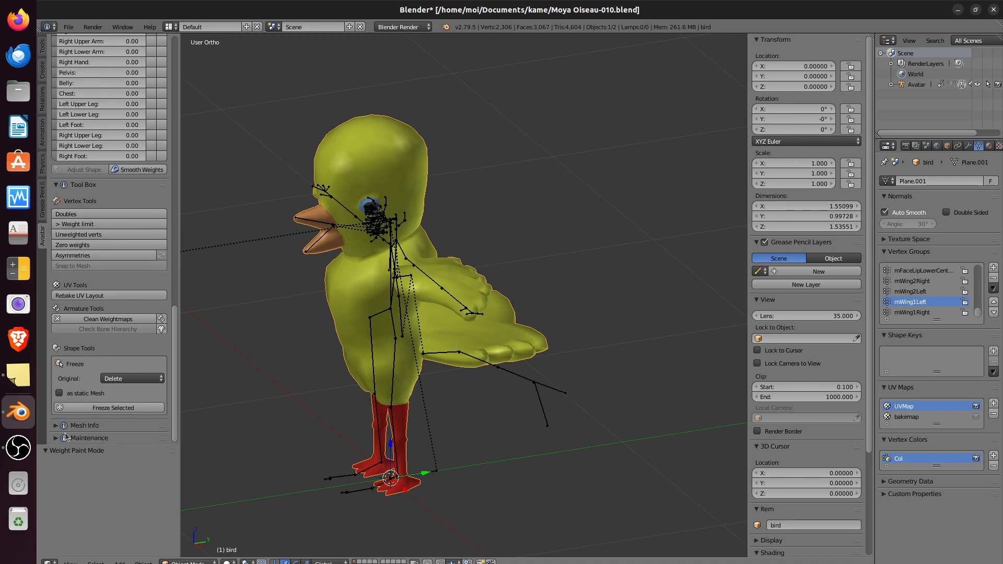
Step: Refresh the bird's mesh statistics and review its triangle, material, weight map and level-of-detail figures
{"action": "left_click", "coordinate": [56, 426]}
{"action": "scroll", "coordinate": [134, 432], "scroll_direction": "down", "scroll_amount": 2}
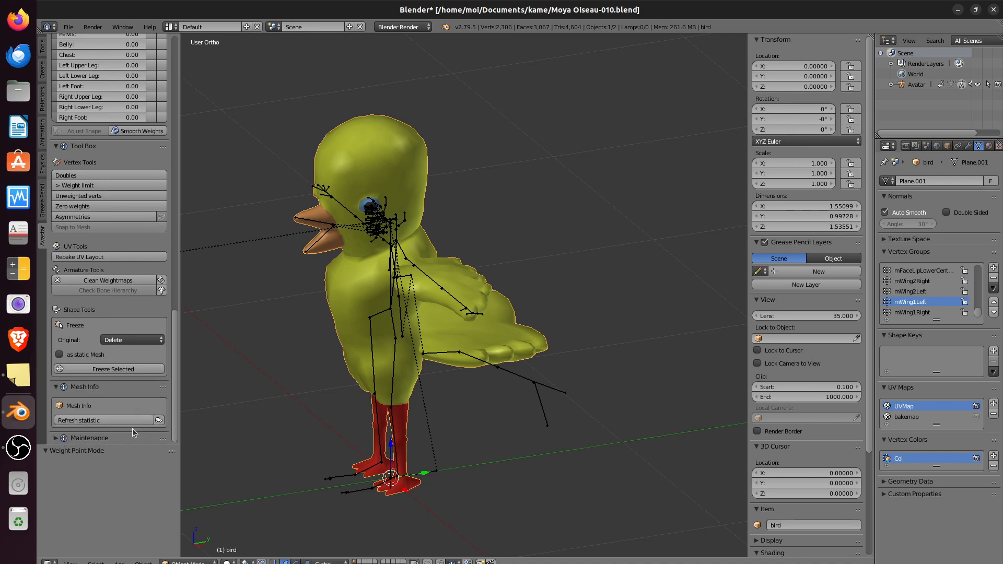
{"action": "left_click", "coordinate": [67, 422]}
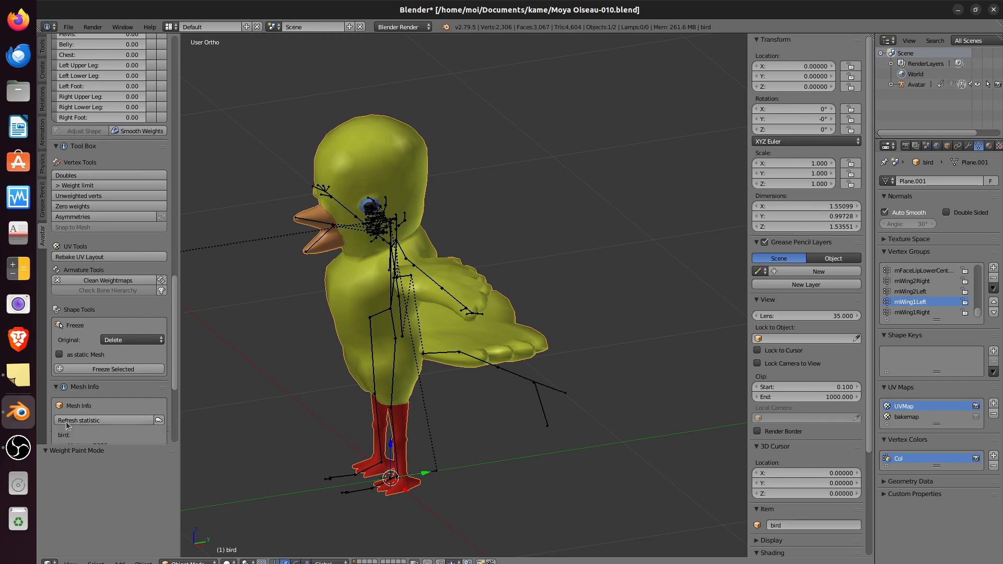
{"action": "scroll", "coordinate": [101, 426], "scroll_direction": "down", "scroll_amount": 4}
{"action": "scroll", "coordinate": [101, 426], "scroll_direction": "down", "scroll_amount": 5}
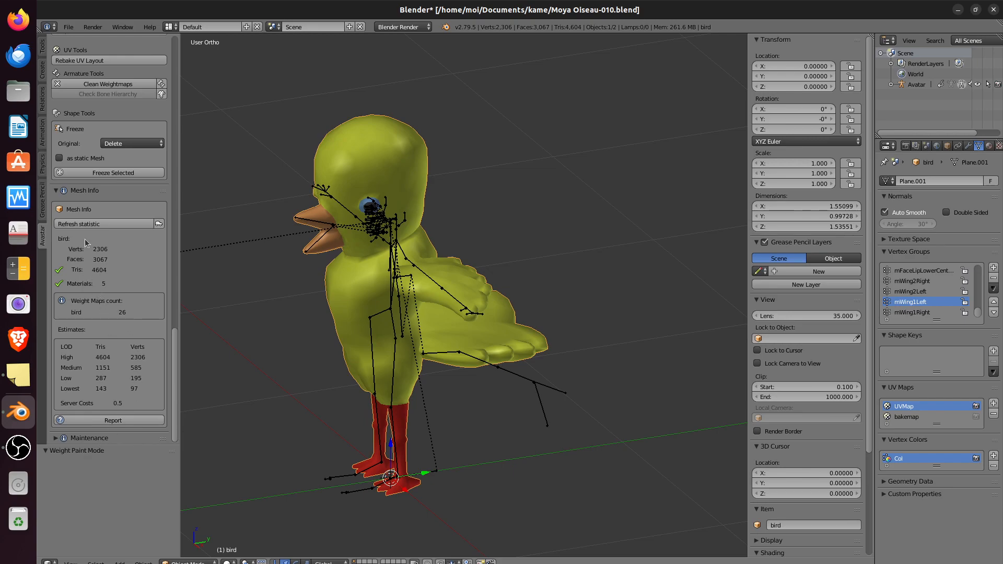
Step: Try to export the bird as a Collada (Avastar) .dae file
{"action": "left_click", "coordinate": [68, 26]}
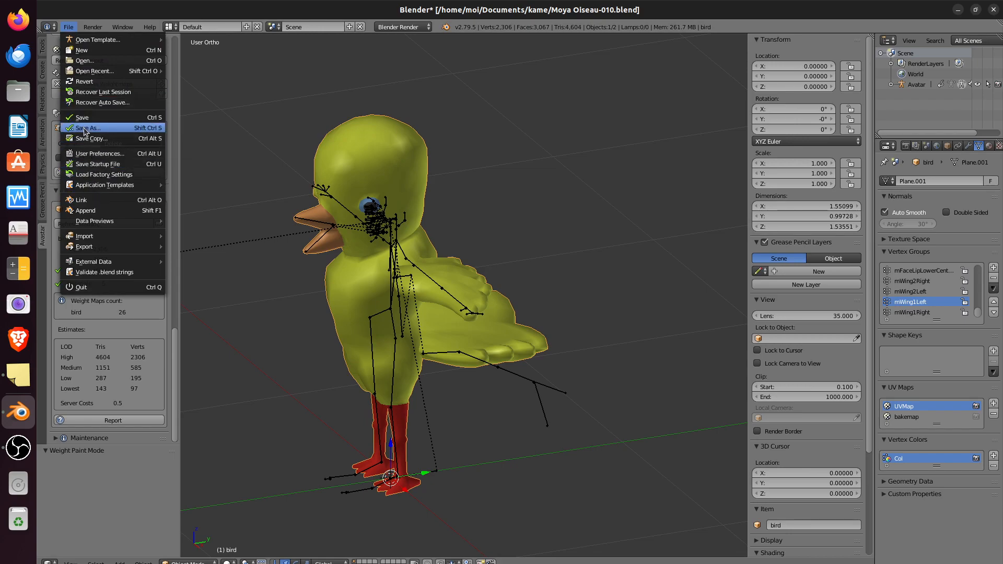
{"action": "mouse_move", "coordinate": [90, 244]}
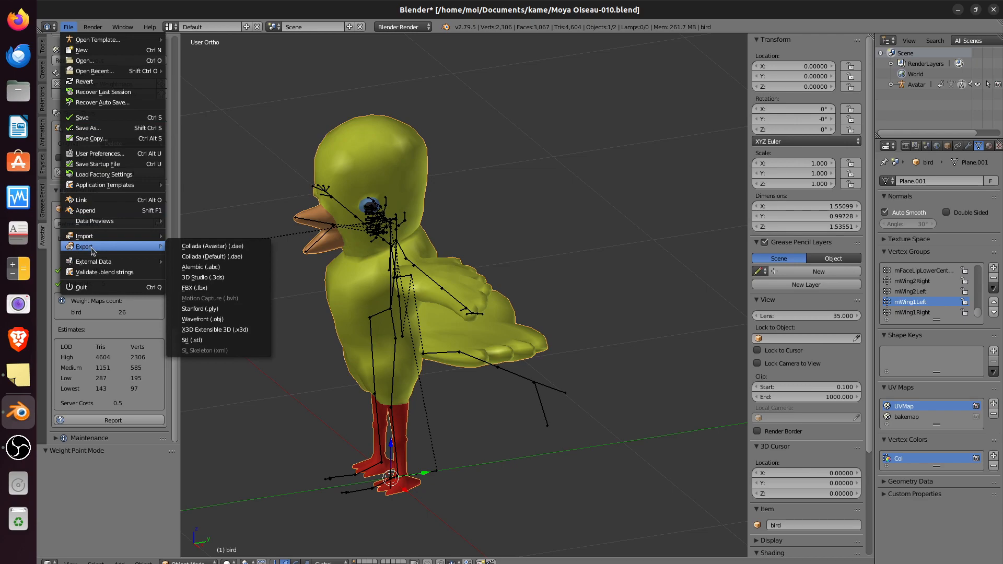
{"action": "left_click", "coordinate": [220, 249]}
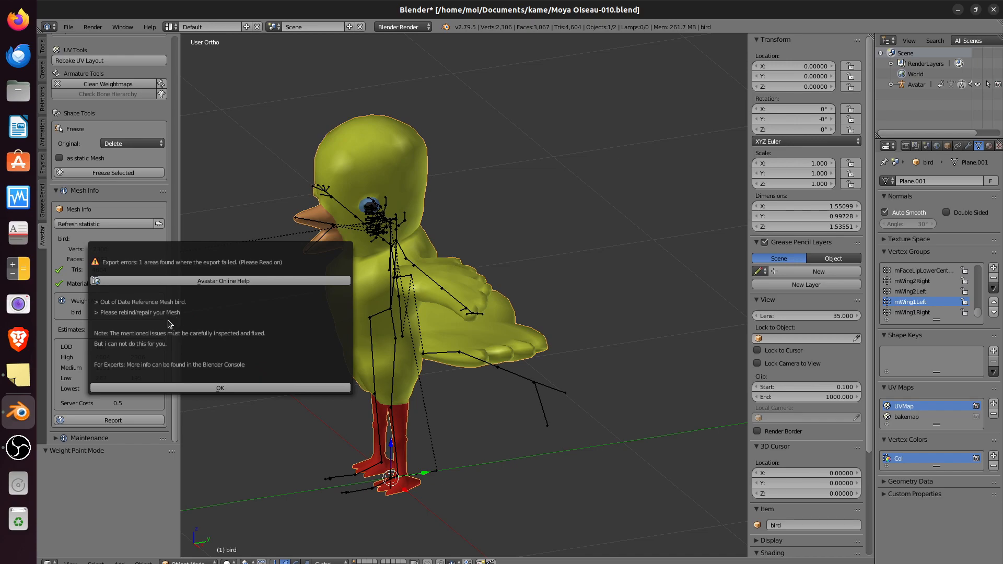
Step: Dismiss the export error report and look through Avastar's Maintenance, Skinning, Posing and Weight Copy options for a way to repair the bird mesh
{"action": "left_click", "coordinate": [239, 387]}
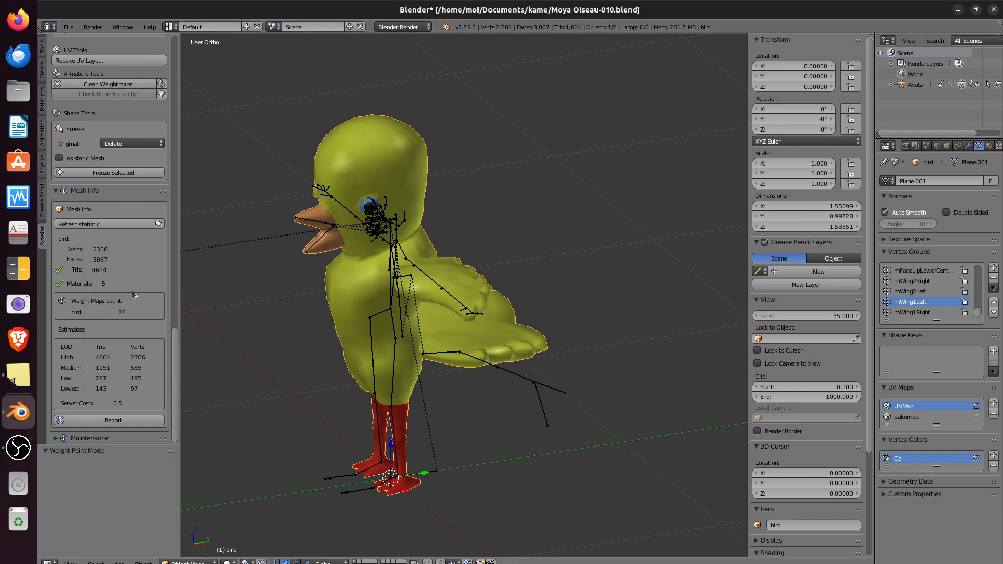
{"action": "mouse_move", "coordinate": [177, 358]}
{"action": "left_mouse_down"}
{"action": "mouse_move", "coordinate": [174, 314]}
{"action": "mouse_move", "coordinate": [165, 370]}
{"action": "left_mouse_up"}
{"action": "scroll", "coordinate": [126, 382], "scroll_direction": "down", "scroll_amount": 6}
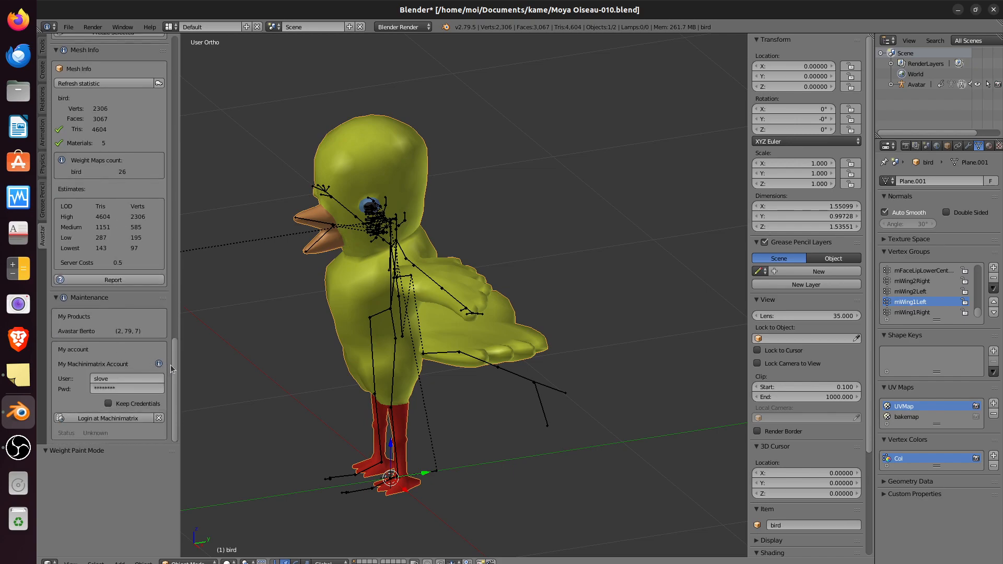
{"action": "left_click_drag", "start_coordinate": [175, 368], "coordinate": [175, 174]}
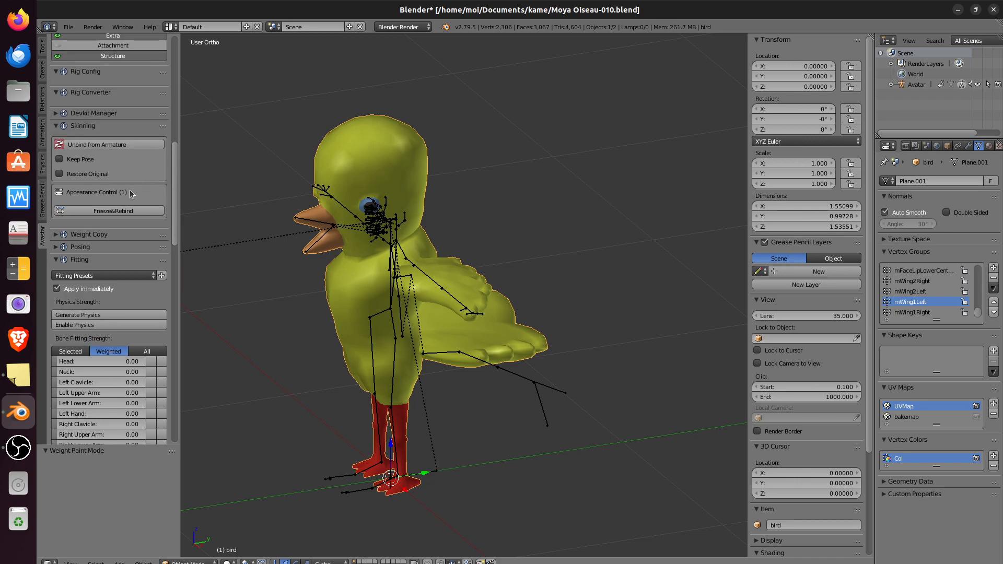
{"action": "left_click", "coordinate": [56, 248]}
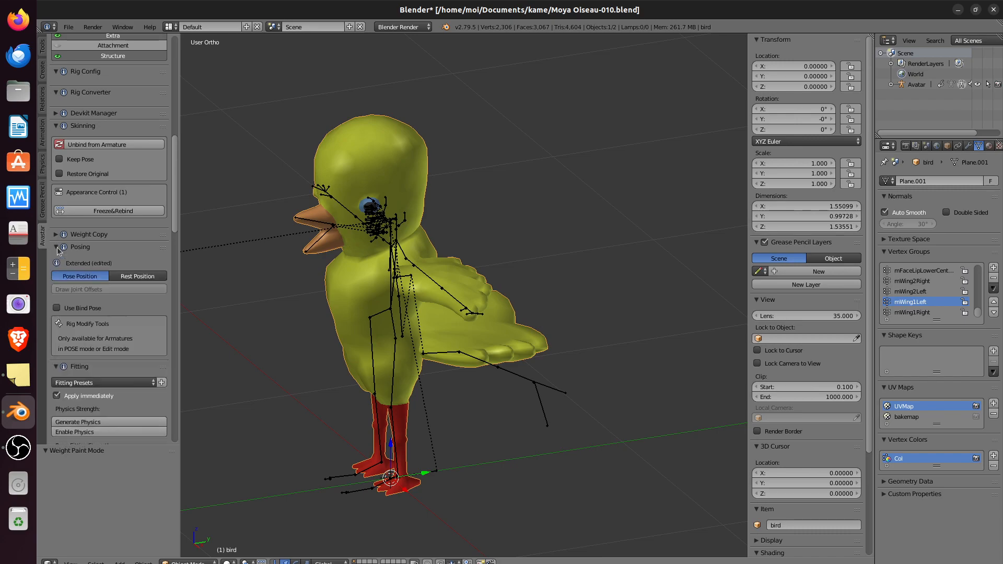
{"action": "left_click", "coordinate": [57, 236]}
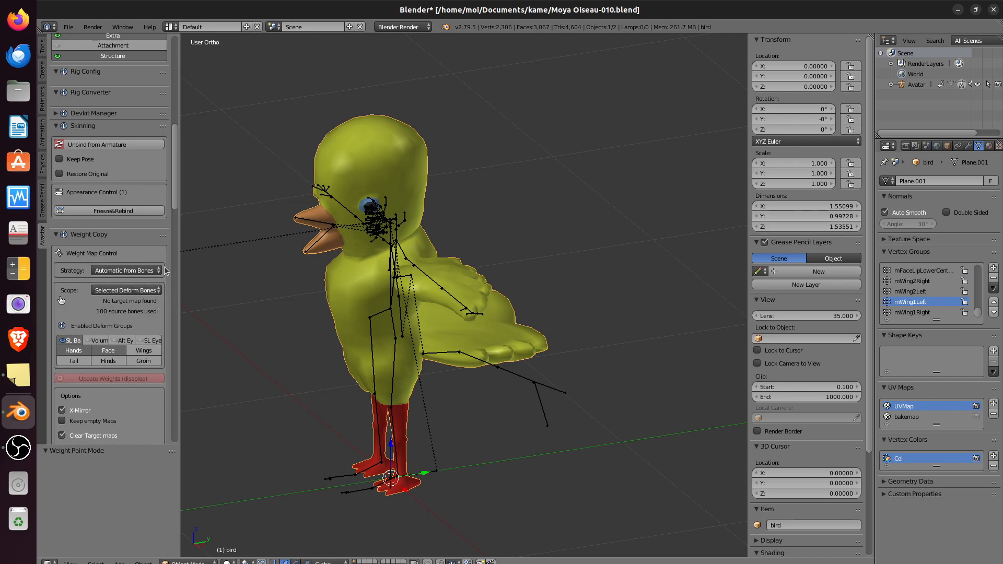
{"action": "left_click_drag", "start_coordinate": [174, 204], "coordinate": [176, 180]}
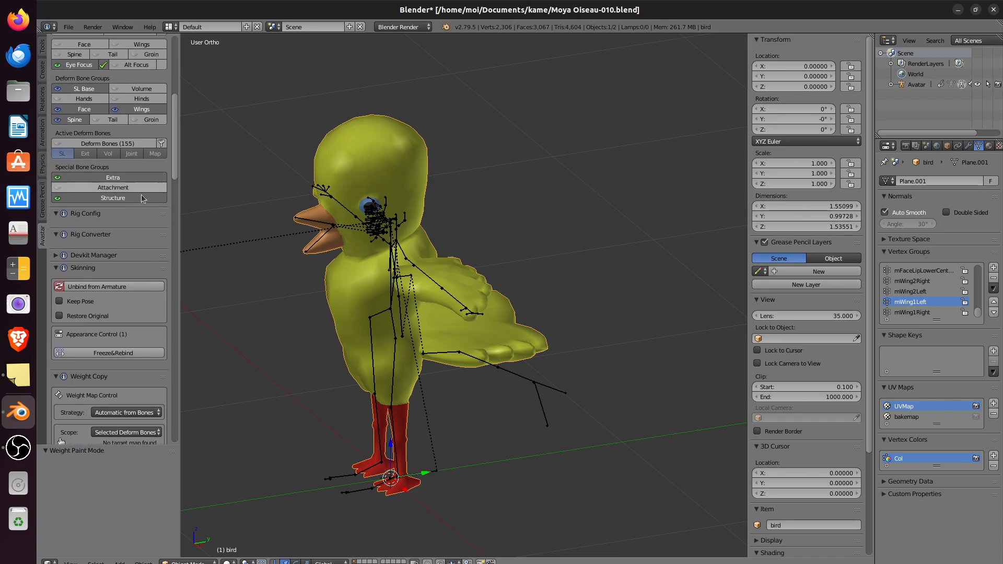
Step: Reveal Avastar's Rig Converter and Devkit Manager options and look through them with the bird mesh selected
{"action": "left_click", "coordinate": [57, 215]}
{"action": "left_click", "coordinate": [57, 228]}
{"action": "left_click", "coordinate": [58, 228]}
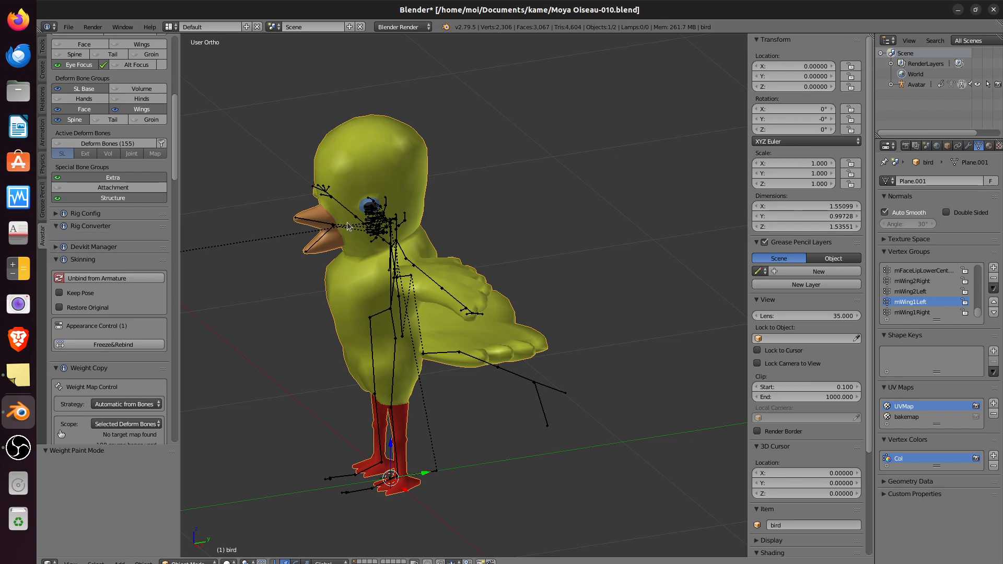
{"action": "left_click", "coordinate": [57, 248]}
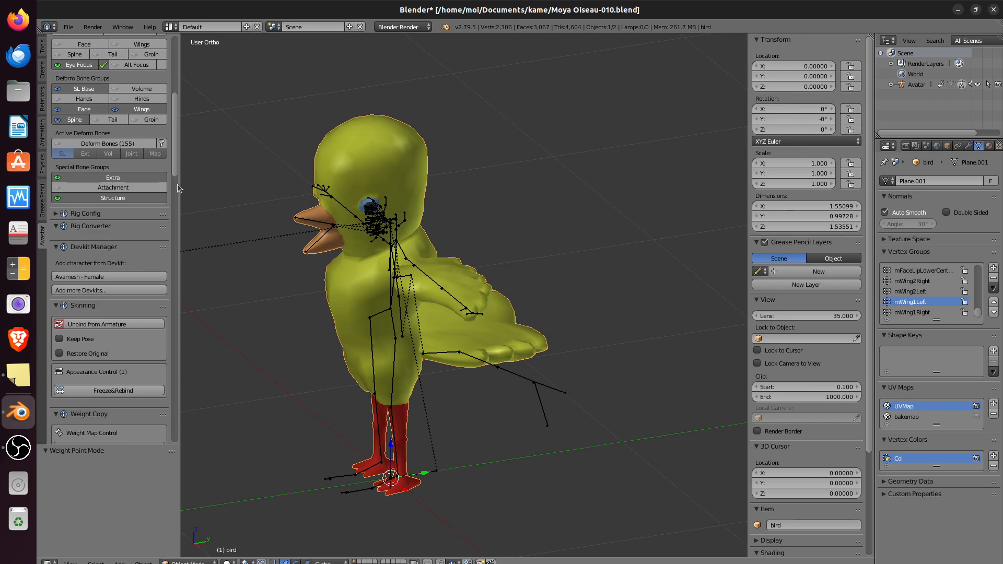
{"action": "left_click_drag", "start_coordinate": [174, 161], "coordinate": [173, 114]}
{"action": "scroll", "coordinate": [174, 112], "scroll_direction": "up", "scroll_amount": 1}
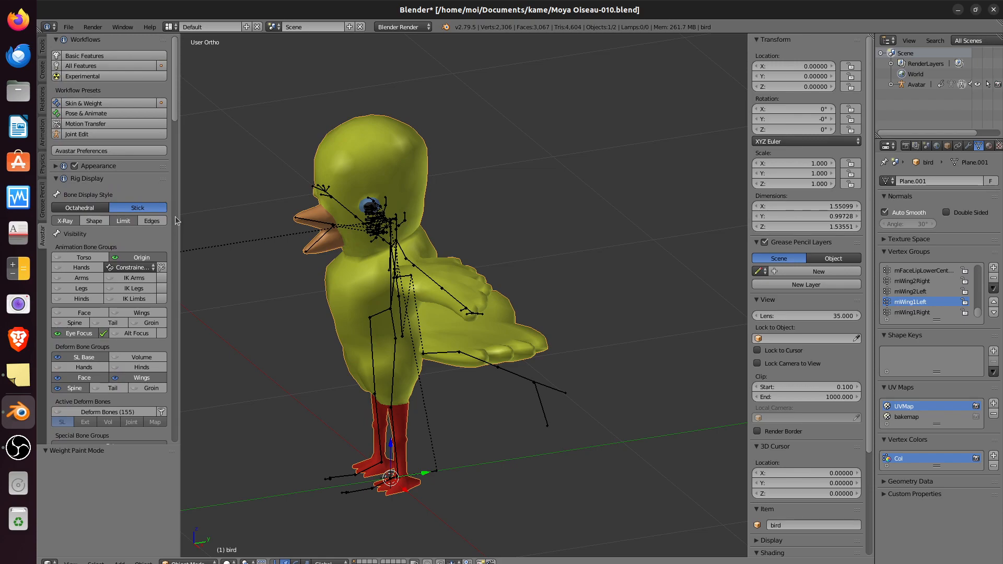
Step: Switch the bird's armature to Object Mode and run Cleanup Rig with the Extended target rig and Fix Reference meshes enabled
{"action": "right_click", "coordinate": [396, 252]}
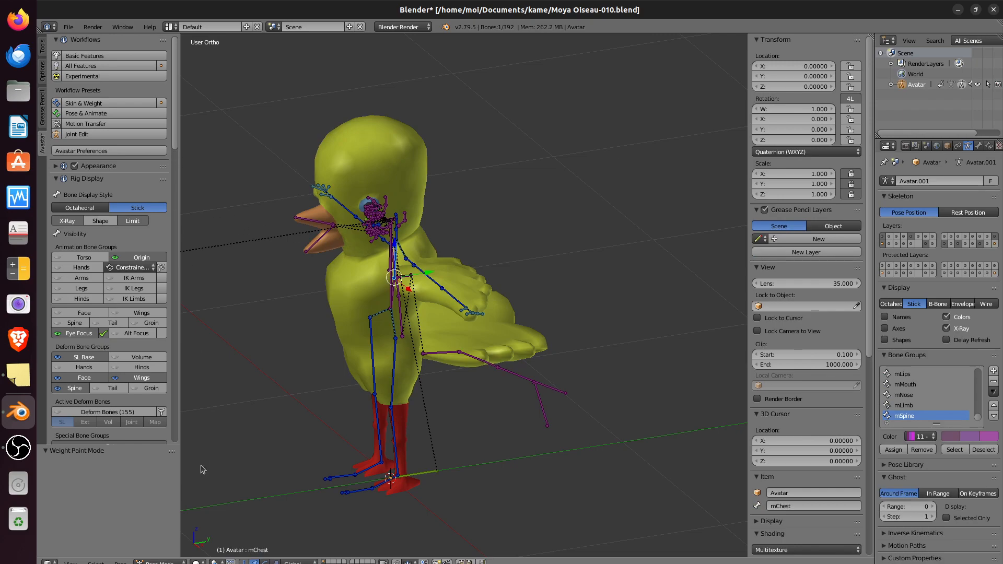
{"action": "left_click", "coordinate": [159, 562]}
{"action": "left_click", "coordinate": [156, 528]}
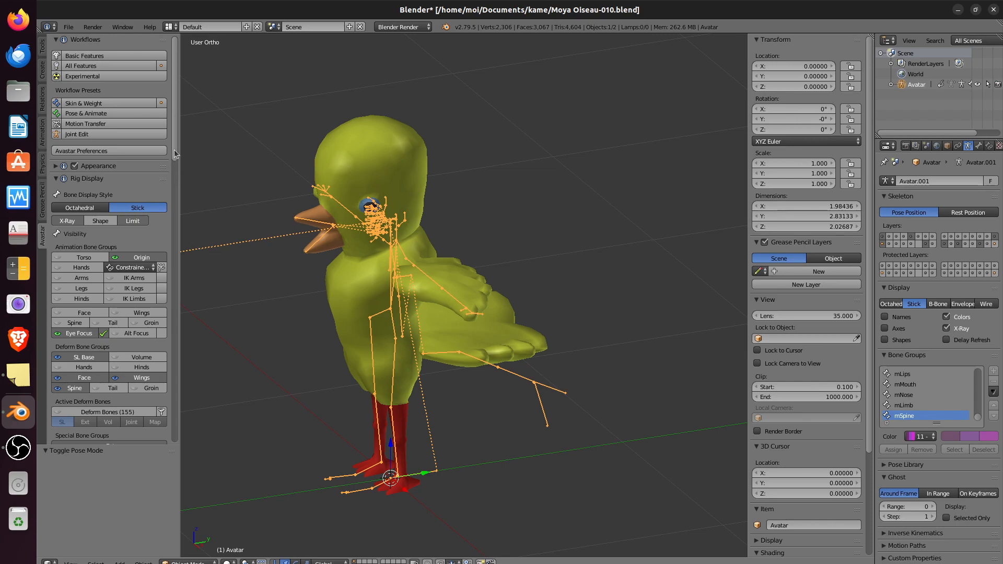
{"action": "left_click_drag", "start_coordinate": [176, 149], "coordinate": [174, 269]}
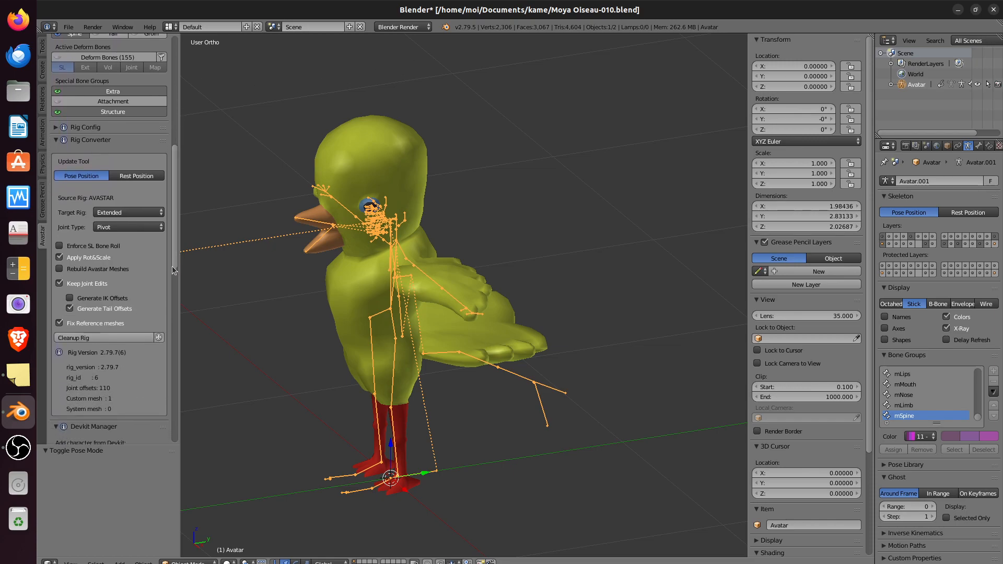
{"action": "left_click", "coordinate": [121, 343]}
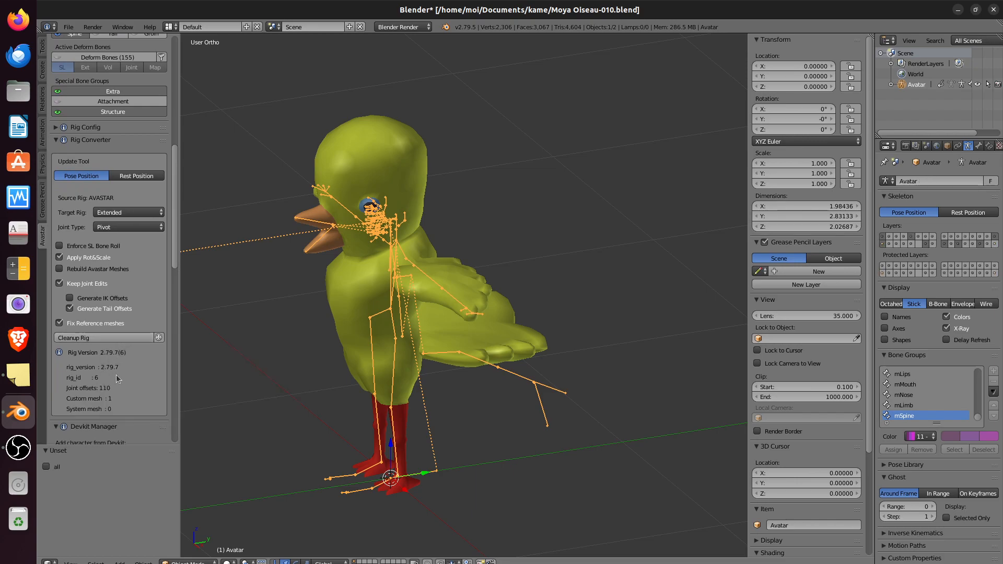
Step: Return the armature to Pose Mode and try rotating the upper beak bone mFaceLipUpperCenter, cancelling the rotation
{"action": "left_click_drag", "start_coordinate": [176, 261], "coordinate": [181, 285]}
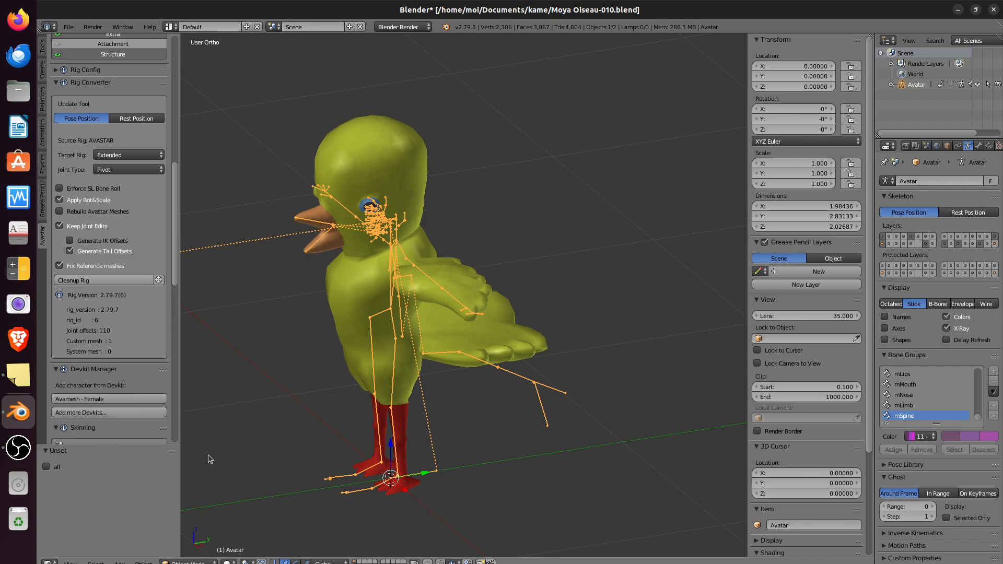
{"action": "left_click", "coordinate": [188, 562]}
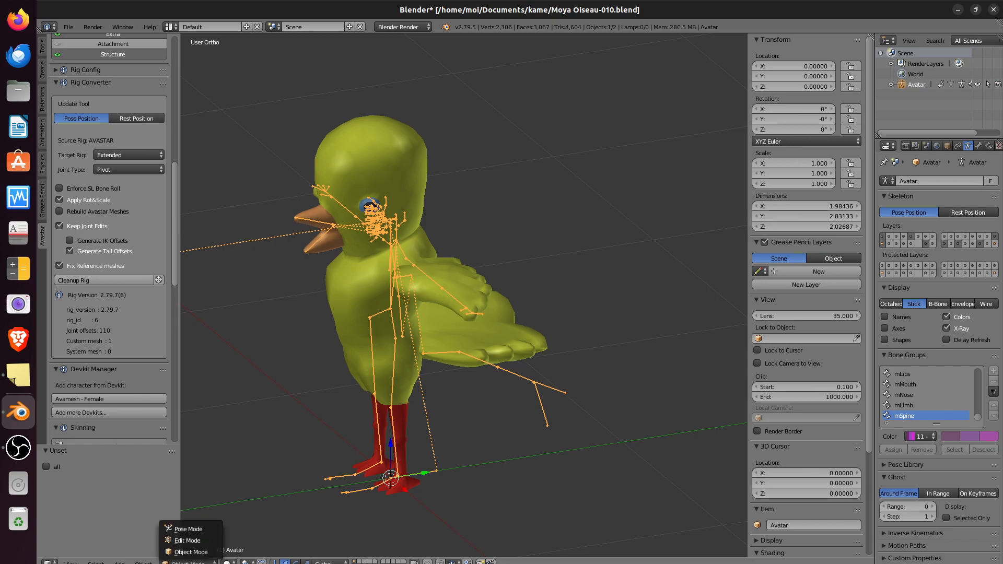
{"action": "left_click", "coordinate": [187, 529]}
{"action": "right_click", "coordinate": [309, 223]}
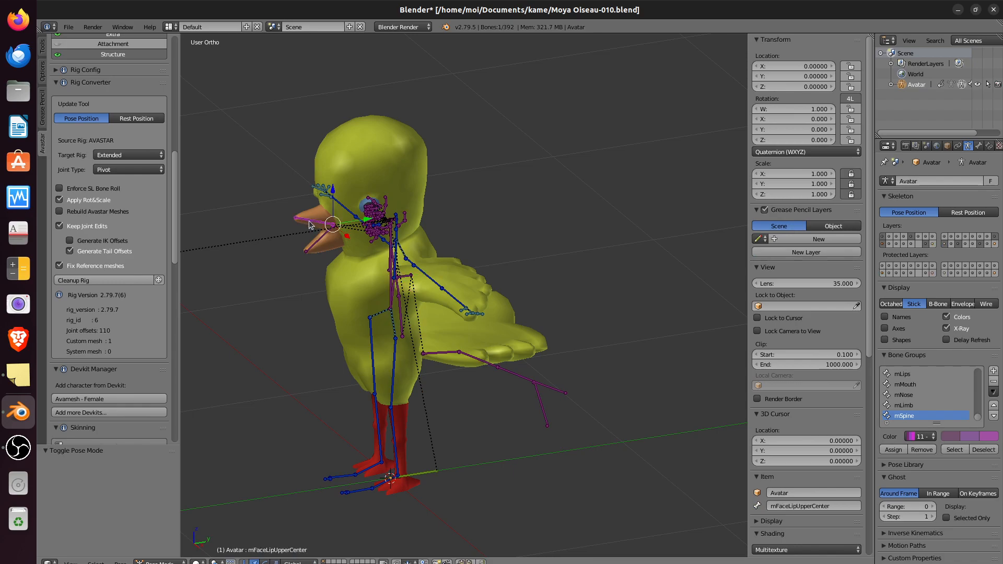
{"action": "key", "text": "r"}
{"action": "right_click", "coordinate": [310, 215]}
{"action": "scroll", "coordinate": [177, 235], "scroll_direction": "up", "scroll_amount": 3}
{"action": "scroll", "coordinate": [176, 227], "scroll_direction": "up", "scroll_amount": 12}
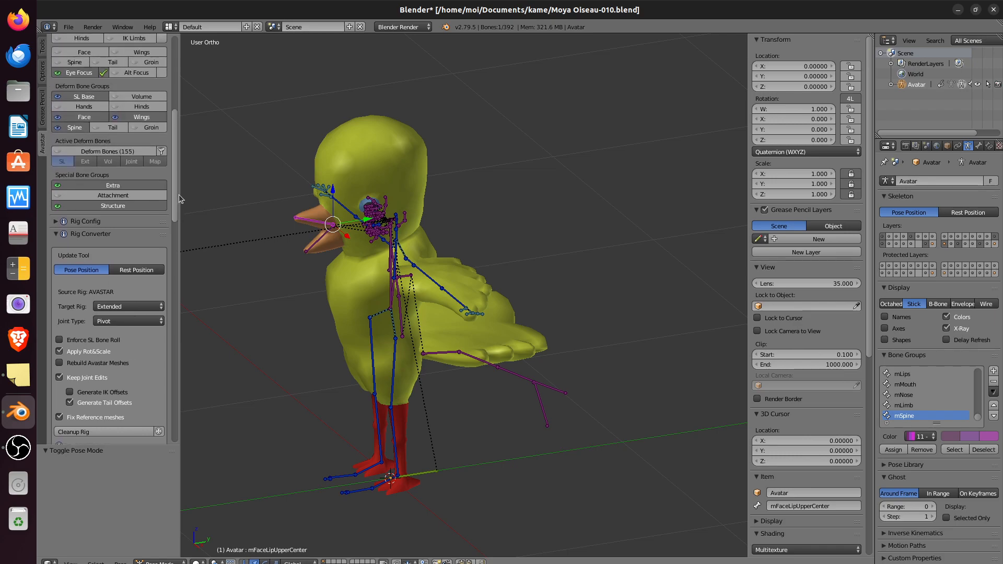
{"action": "scroll", "coordinate": [180, 169], "scroll_direction": "up", "scroll_amount": 1}
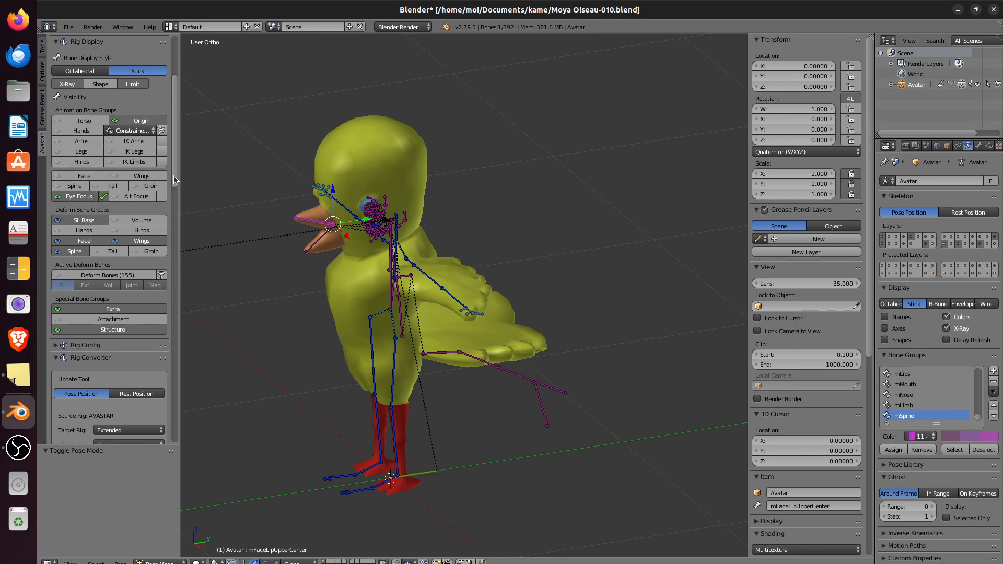
{"action": "scroll", "coordinate": [174, 180], "scroll_direction": "up", "scroll_amount": 4}
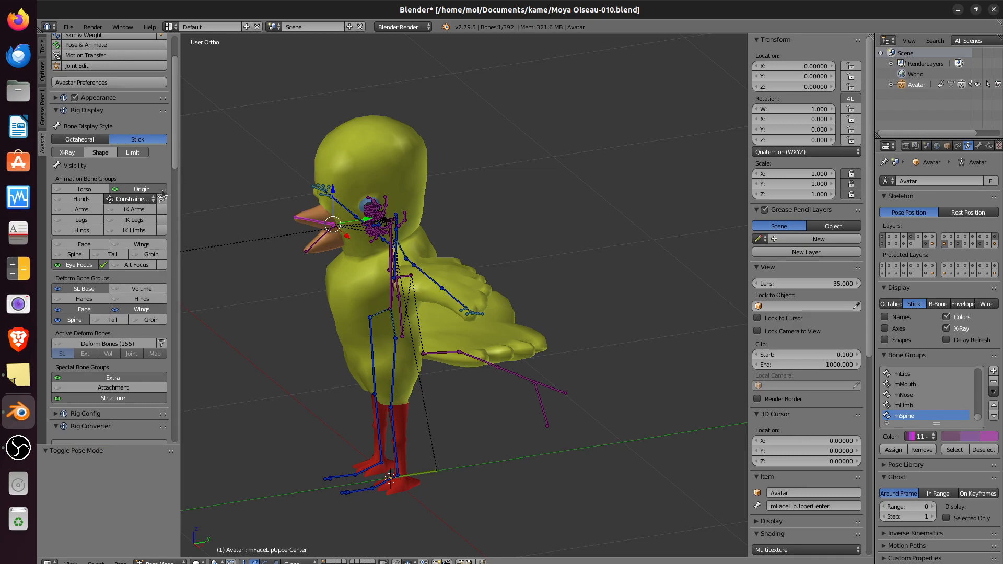
{"action": "left_click_drag", "start_coordinate": [174, 152], "coordinate": [173, 134]}
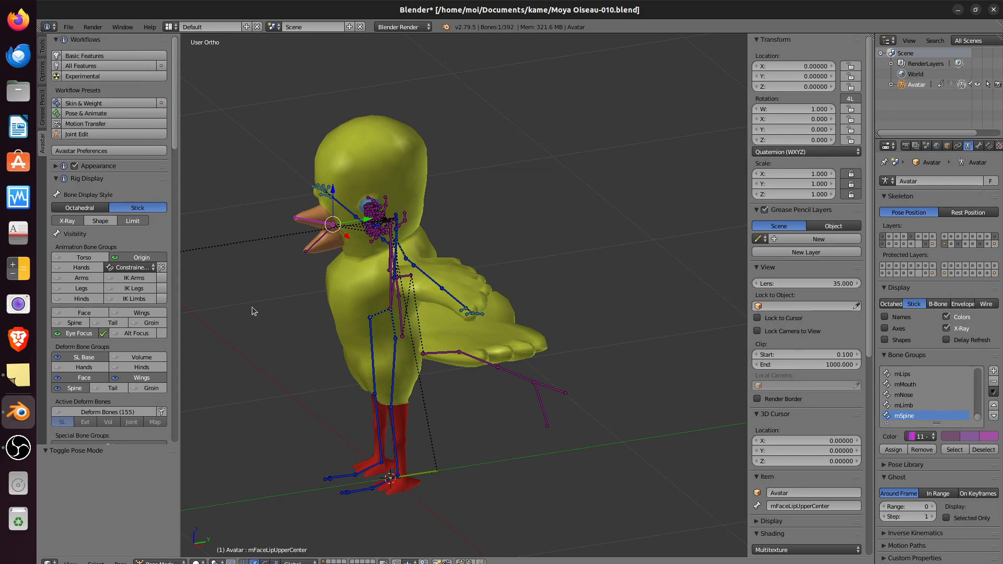
{"action": "left_click", "coordinate": [68, 27]}
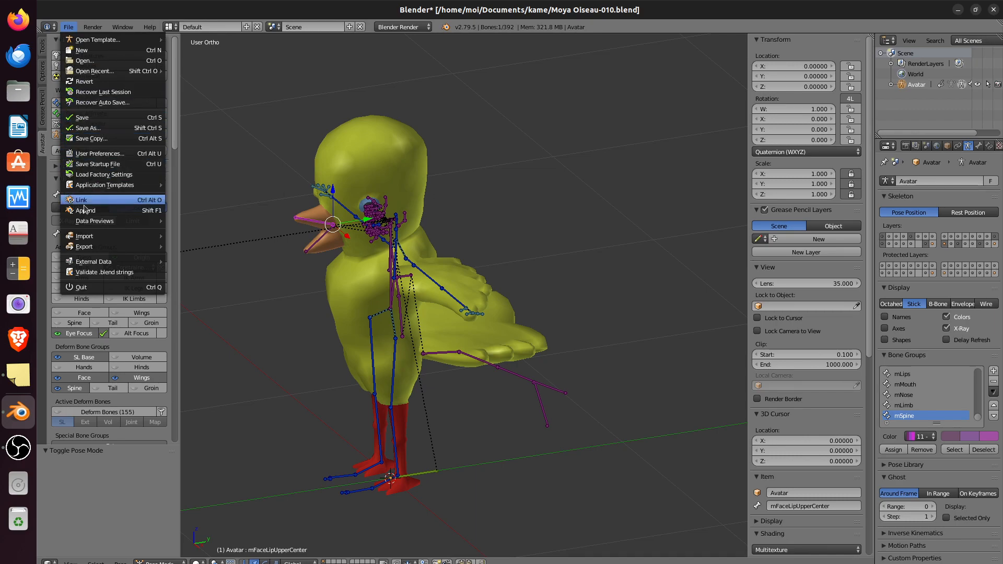
{"action": "mouse_move", "coordinate": [143, 247]}
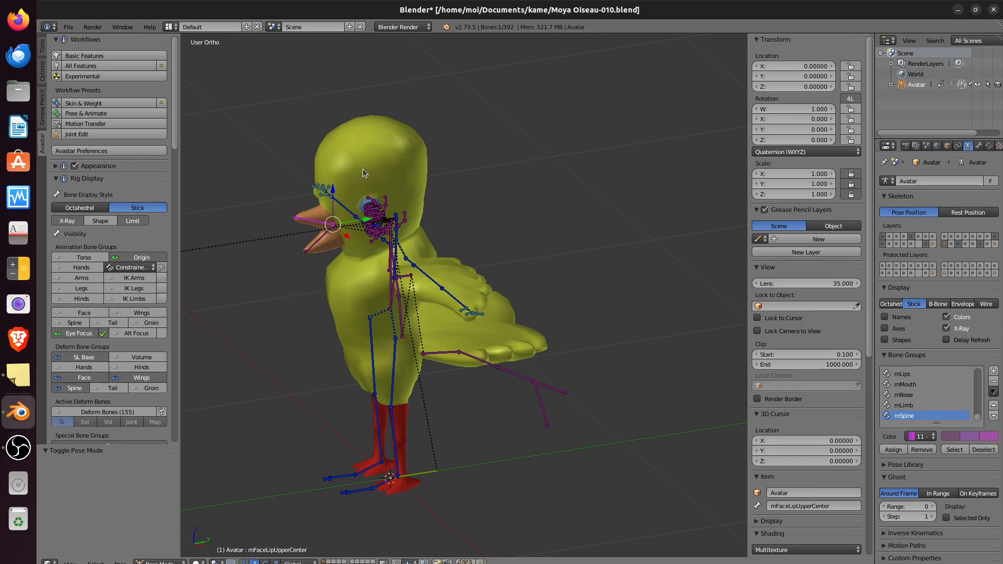
Step: Select the bird mesh, export it as Collada (Avastar) to cuicui.dae in the kame folder, and dismiss the export hint
{"action": "right_click", "coordinate": [362, 168]}
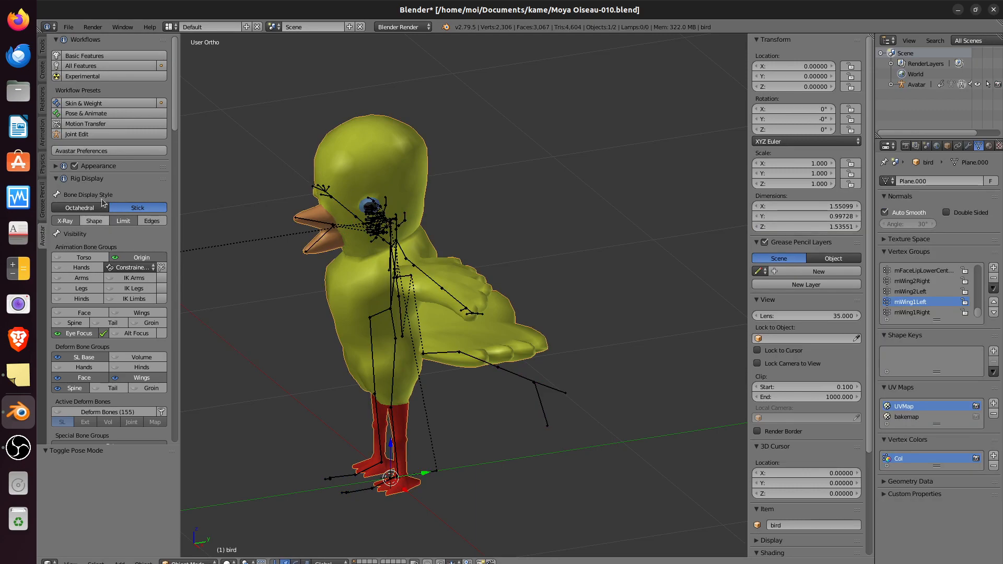
{"action": "left_click", "coordinate": [70, 27]}
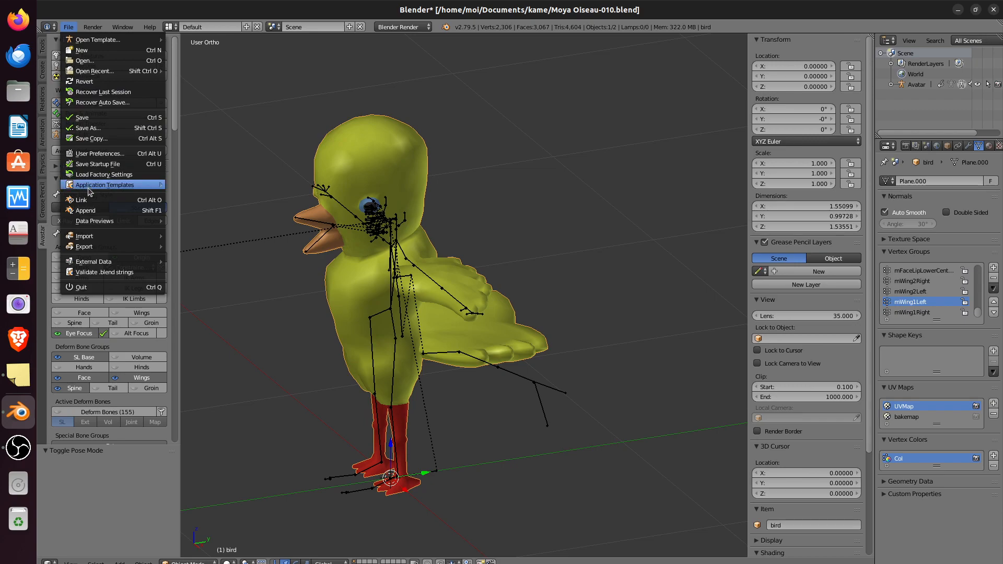
{"action": "mouse_move", "coordinate": [99, 249]}
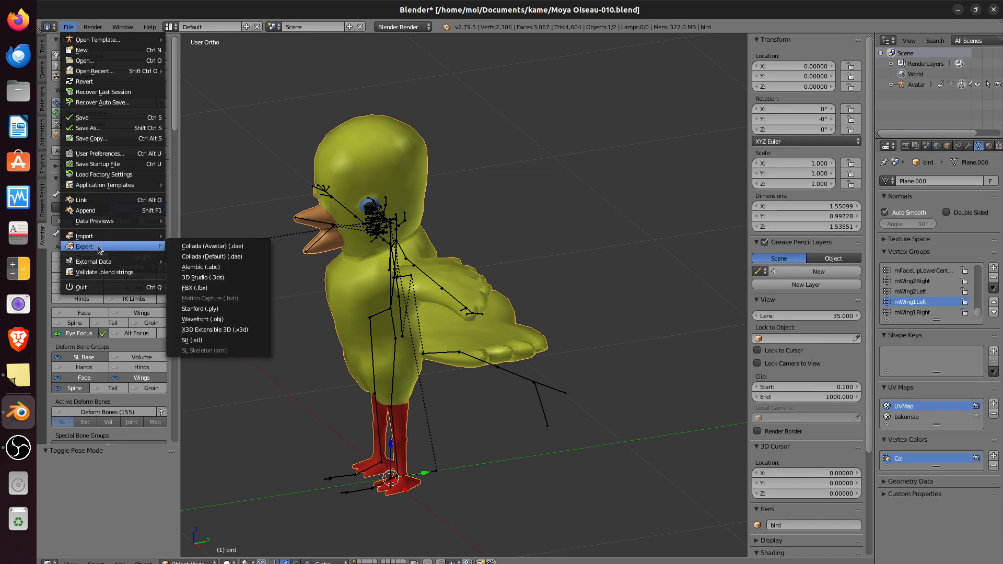
{"action": "left_click", "coordinate": [196, 247]}
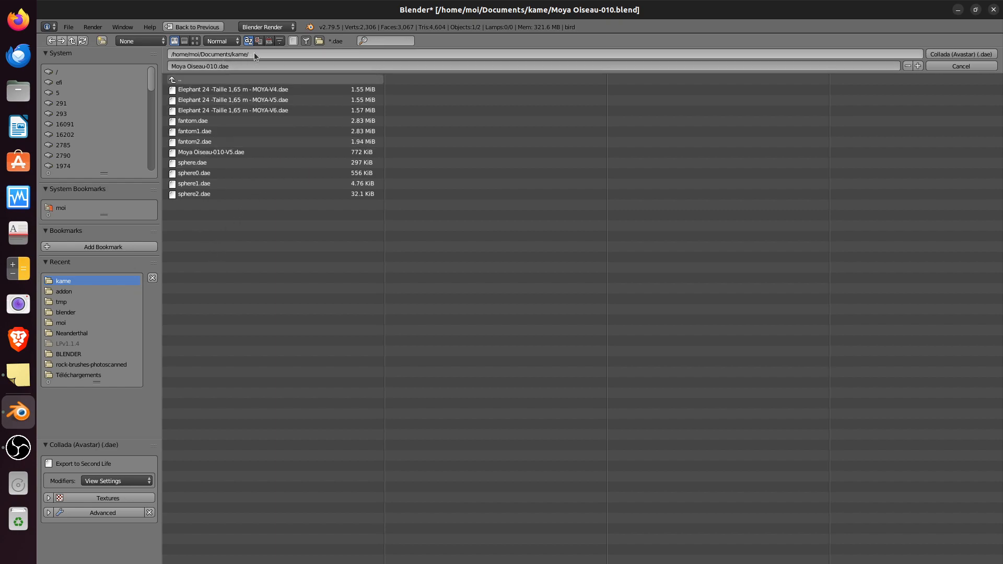
{"action": "left_click", "coordinate": [198, 67]}
{"action": "left_click", "coordinate": [218, 67]}
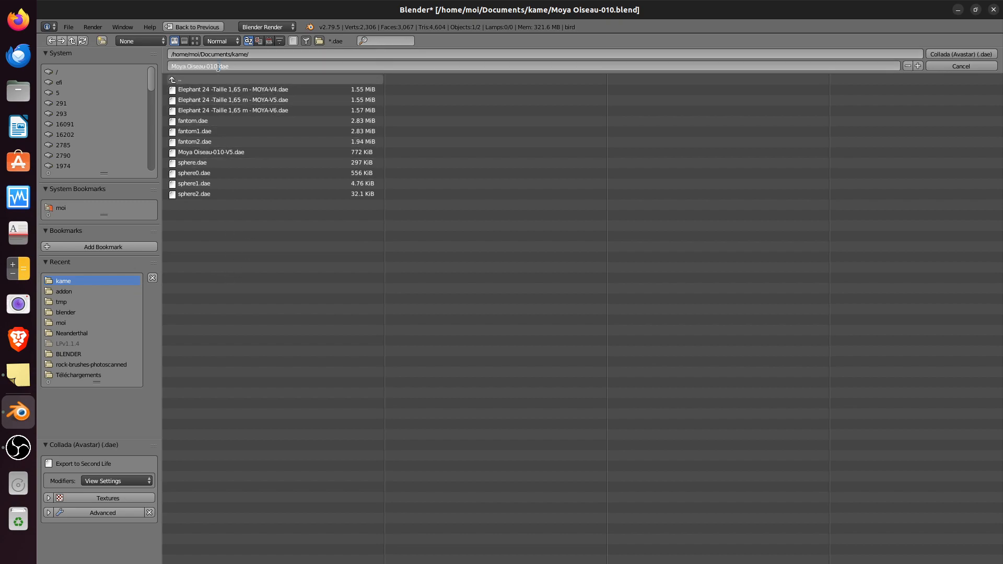
{"action": "left_click_drag", "start_coordinate": [217, 67], "coordinate": [158, 71]}
{"action": "type", "text": "c"}
{"action": "key", "text": "Return"}
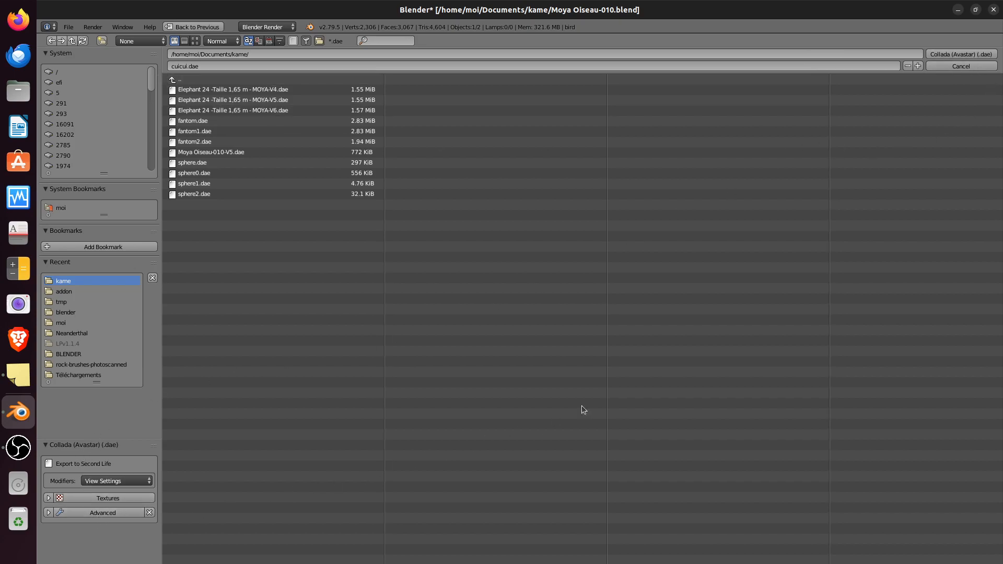
{"action": "left_click", "coordinate": [964, 55]}
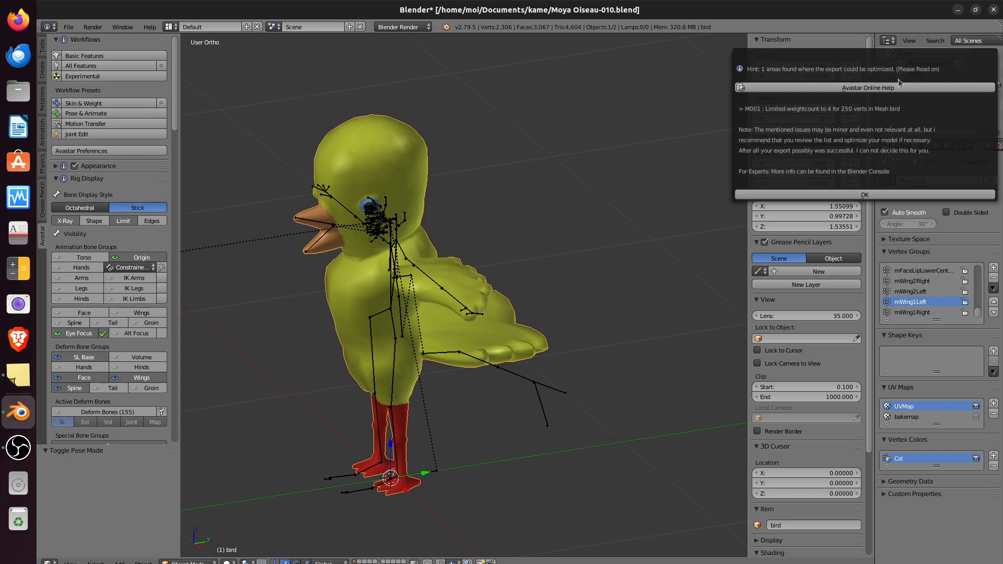
{"action": "left_click", "coordinate": [865, 195]}
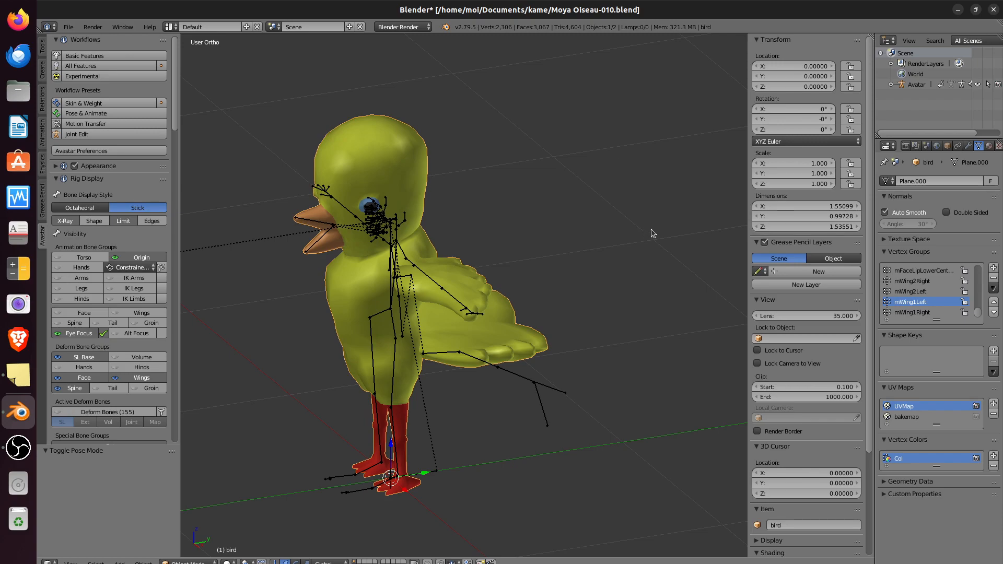
Step: Uncover the desktop, run the Firestorm viewer link as a program, and dismiss the viewer's startup notice
{"action": "scroll", "coordinate": [548, 299], "scroll_direction": "down", "scroll_amount": 1}
{"action": "scroll", "coordinate": [548, 298], "scroll_direction": "up", "scroll_amount": 2}
{"action": "scroll", "coordinate": [527, 273], "scroll_direction": "down", "scroll_amount": 1}
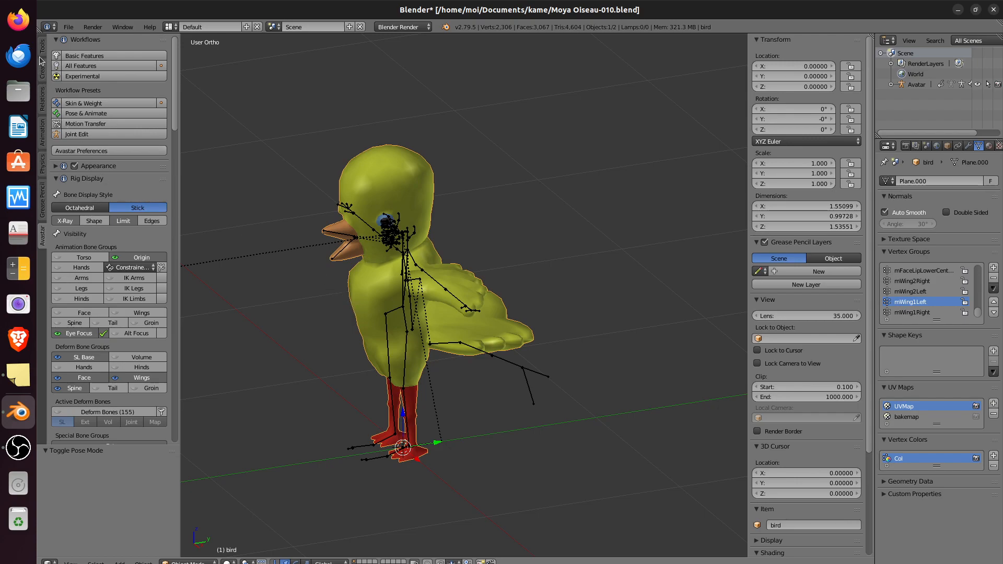
{"action": "left_click_drag", "start_coordinate": [289, 11], "coordinate": [345, 86]}
{"action": "right_click", "coordinate": [73, 47]}
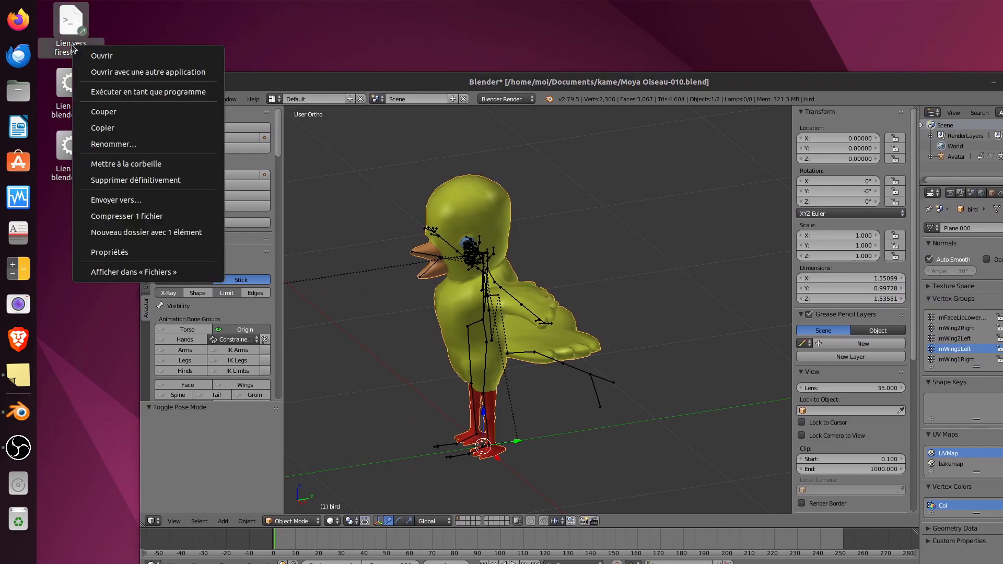
{"action": "left_click", "coordinate": [102, 91]}
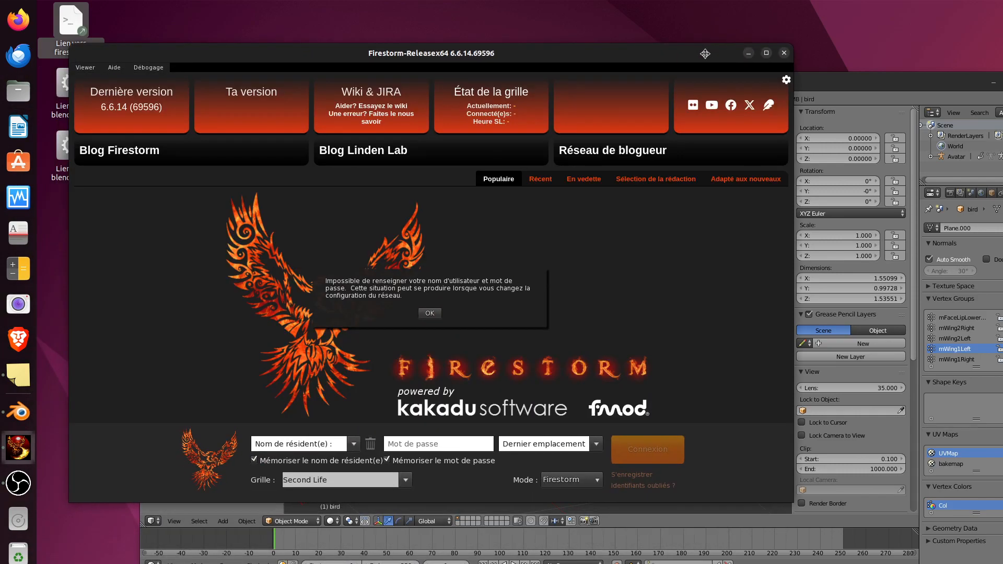
{"action": "left_click", "coordinate": [430, 313]}
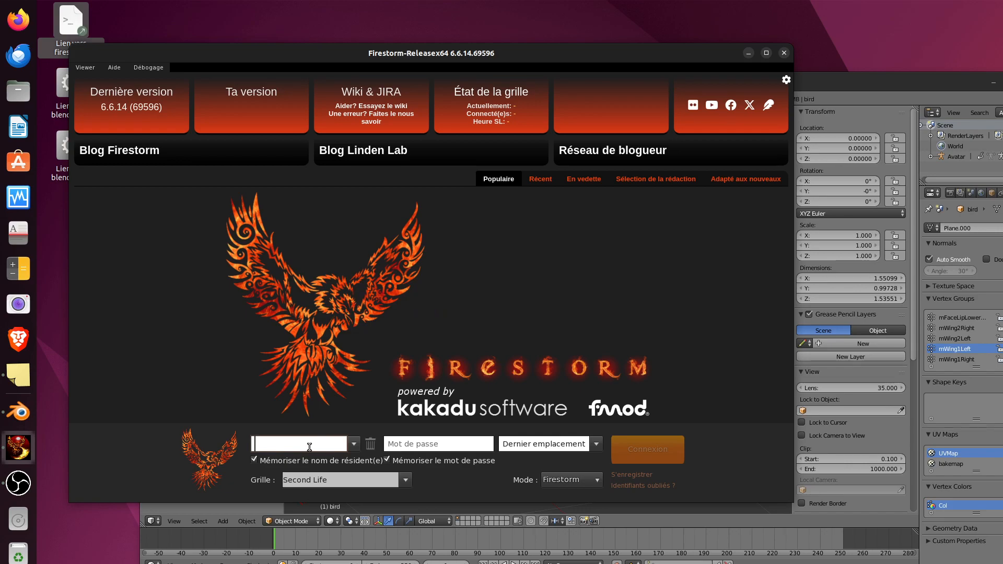
Step: Enter the account's resident name in the Second Life login form
{"action": "type", "text": "P"}
{"action": "key", "text": "BackSpace"}
{"action": "key", "text": "BackSpace"}
{"action": "key", "text": "BackSpace"}
{"action": "type", "text": "pou"}
{"action": "type", "text": "letfrite"}
{"action": "type", "text": "smayo b"}
{"action": "type", "text": "oucher"}
Step: Enter the account password, correcting the mistyped attempts, and log in to Second Life
{"action": "left_click", "coordinate": [420, 442]}
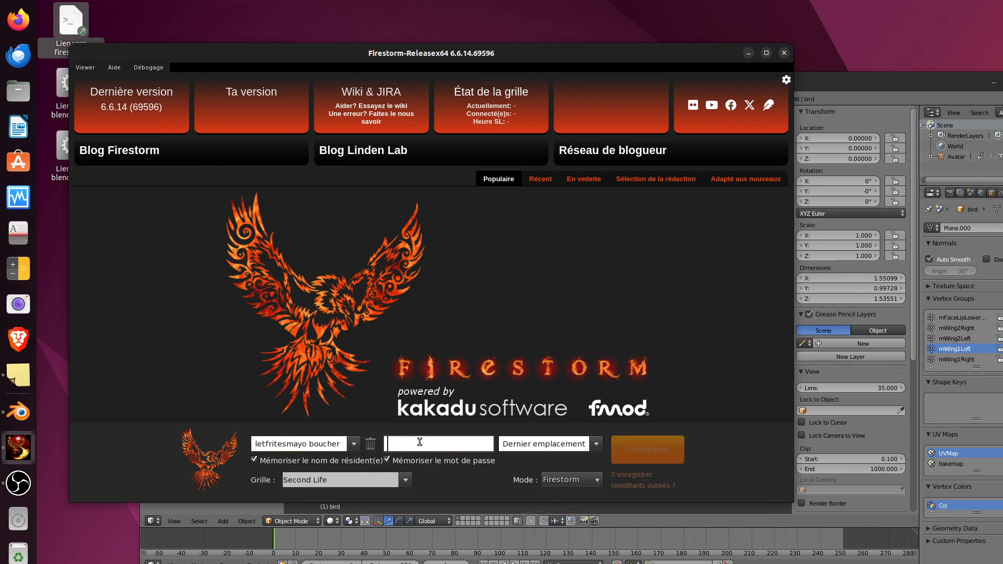
{"action": "type", "text": "•"}
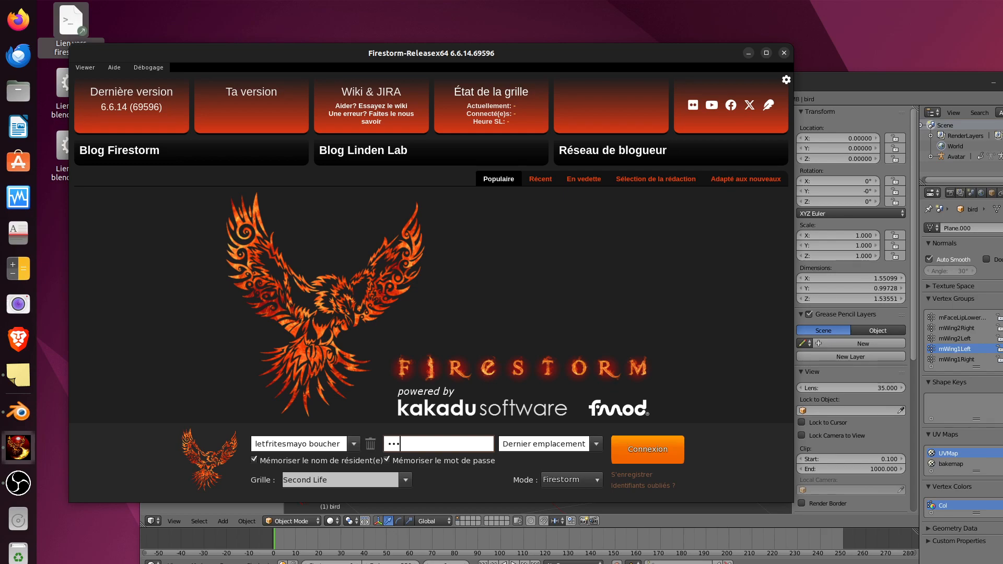
{"action": "type", "text": "•••••••••••••••"}
{"action": "key", "text": "BackSpace"}
{"action": "key", "text": "BackSpace"}
{"action": "key", "text": "BackSpace"}
{"action": "key", "text": "BackSpace"}
{"action": "key", "text": "BackSpace"}
{"action": "key", "text": "BackSpace"}
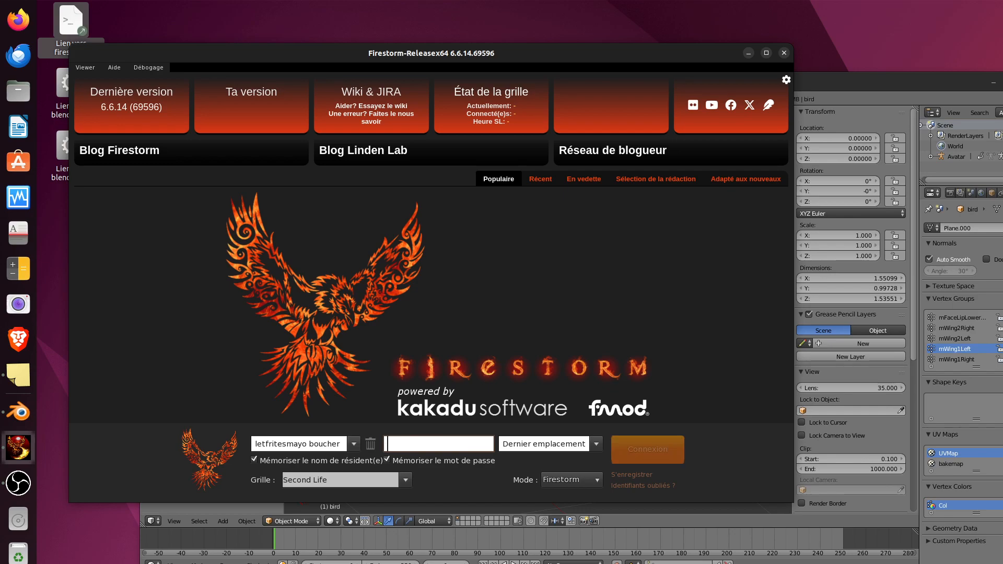
{"action": "type", "text": "•"}
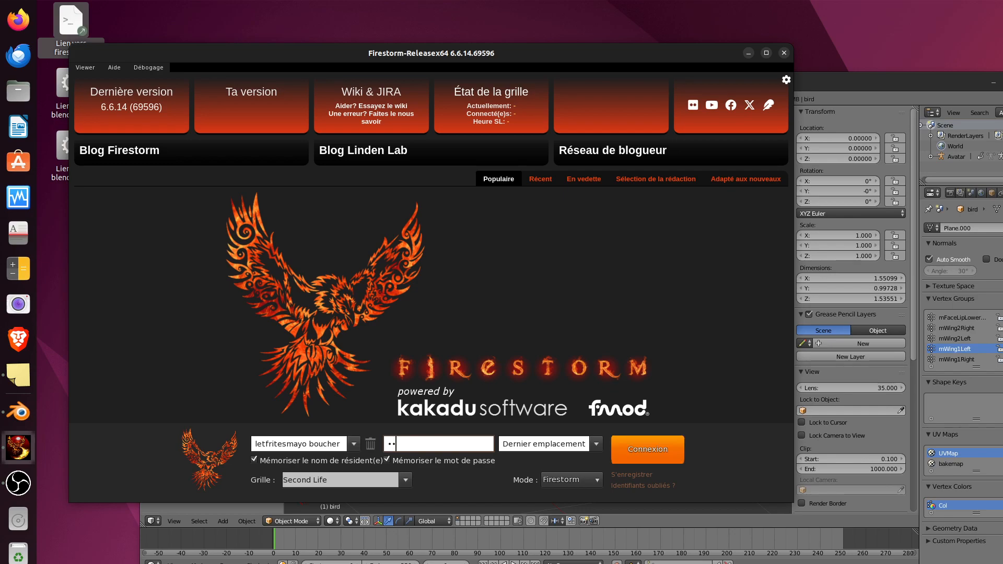
{"action": "key", "text": "BackSpace"}
{"action": "type", "text": "••••"}
{"action": "key", "text": "Return"}
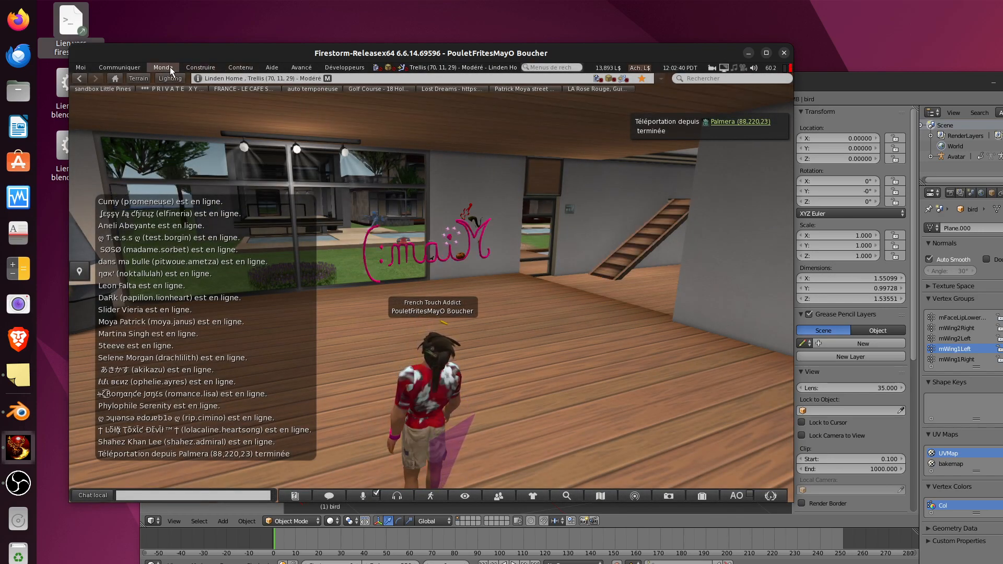
Step: Start a model upload and move the COLLADA file chooser clear of the world view
{"action": "left_click", "coordinate": [198, 68]}
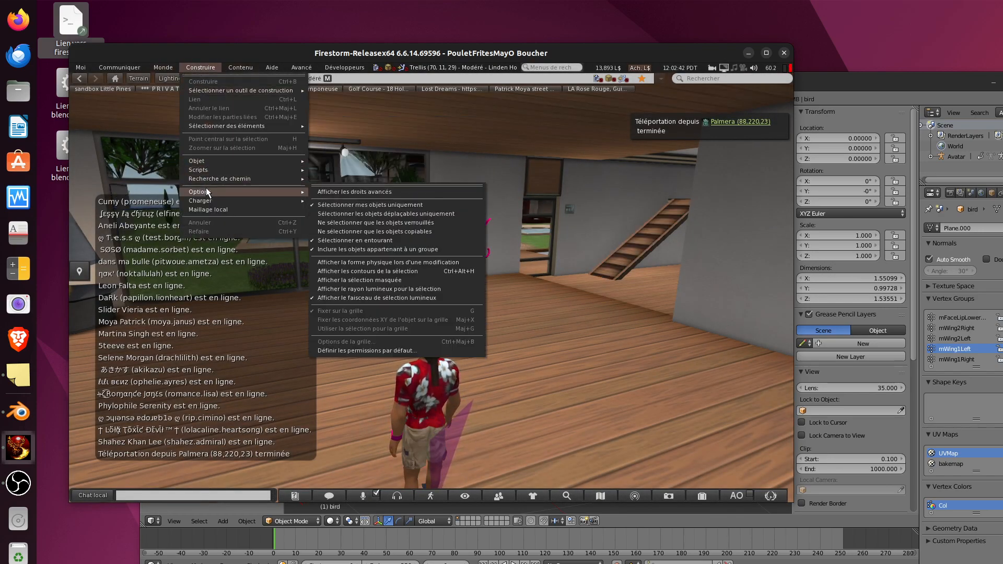
{"action": "mouse_move", "coordinate": [205, 202]}
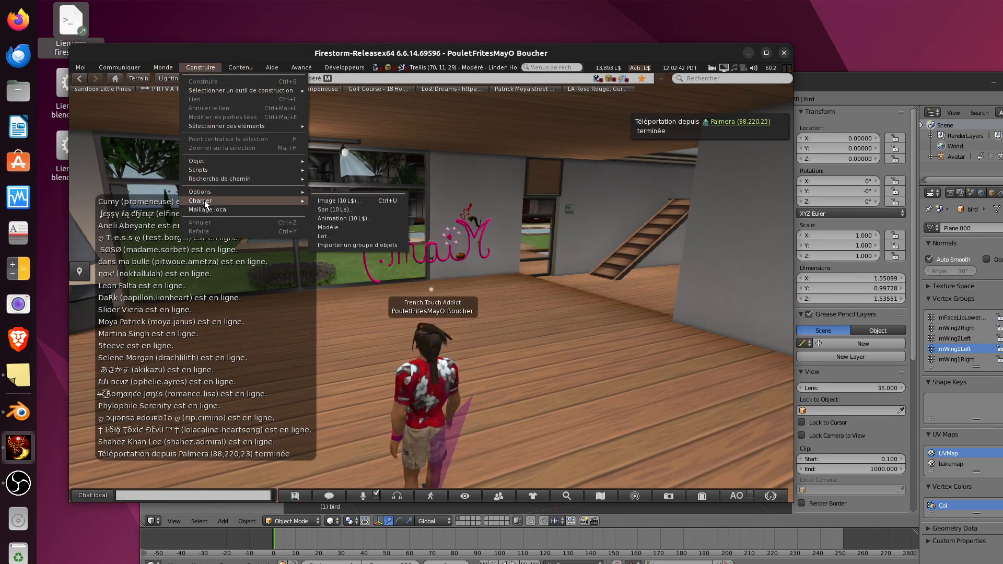
{"action": "left_click", "coordinate": [332, 228]}
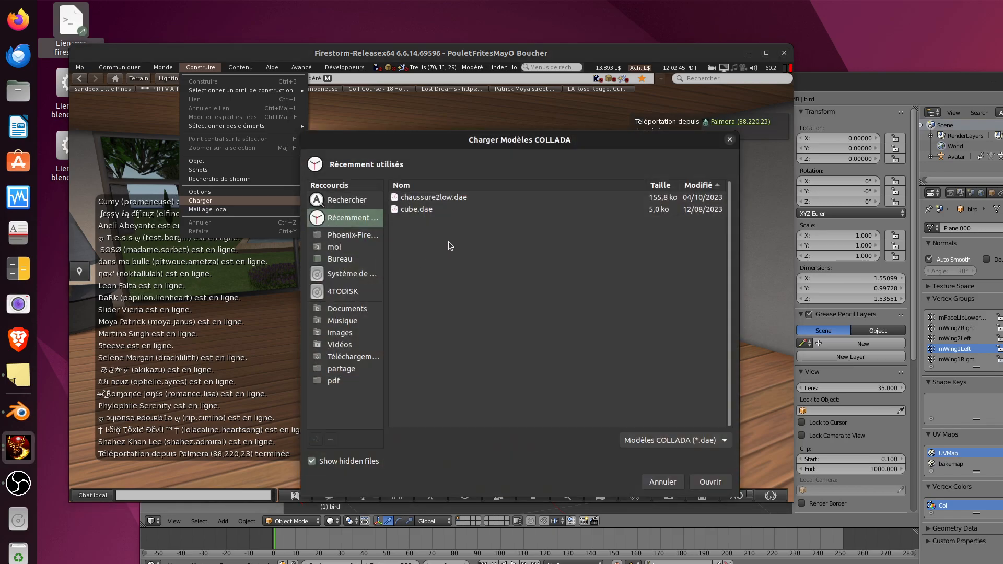
{"action": "left_click_drag", "start_coordinate": [512, 143], "coordinate": [375, 117]}
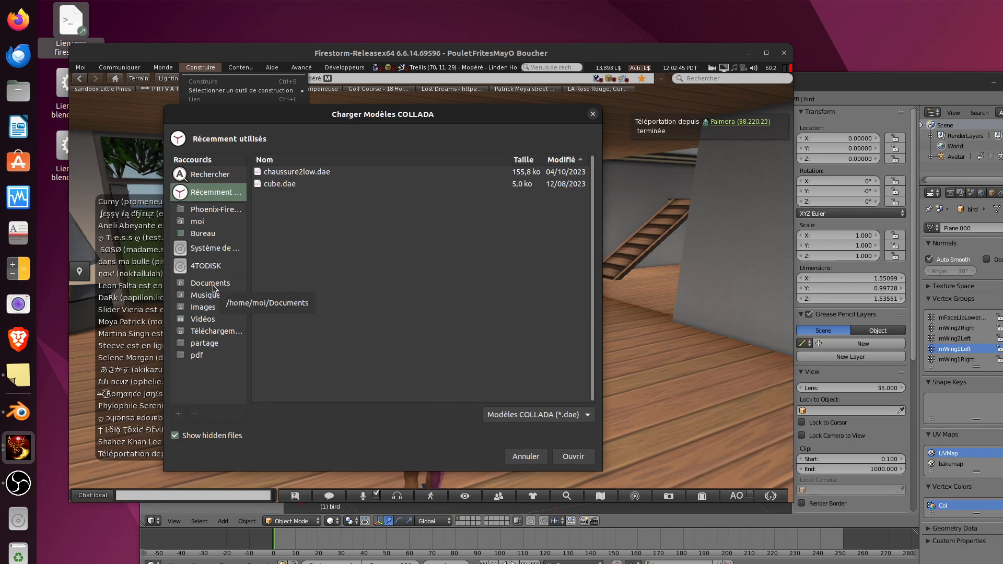
Step: Search the kame folder under Bureau/BLENDER for the exported Collada file and return to the BLENDER folder
{"action": "left_click", "coordinate": [208, 234]}
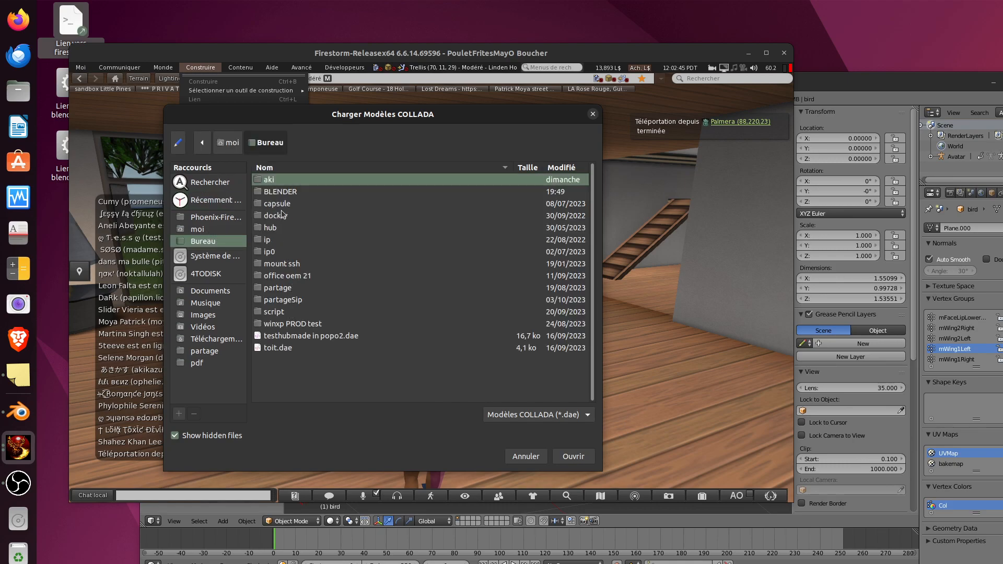
{"action": "double_click", "coordinate": [280, 192]}
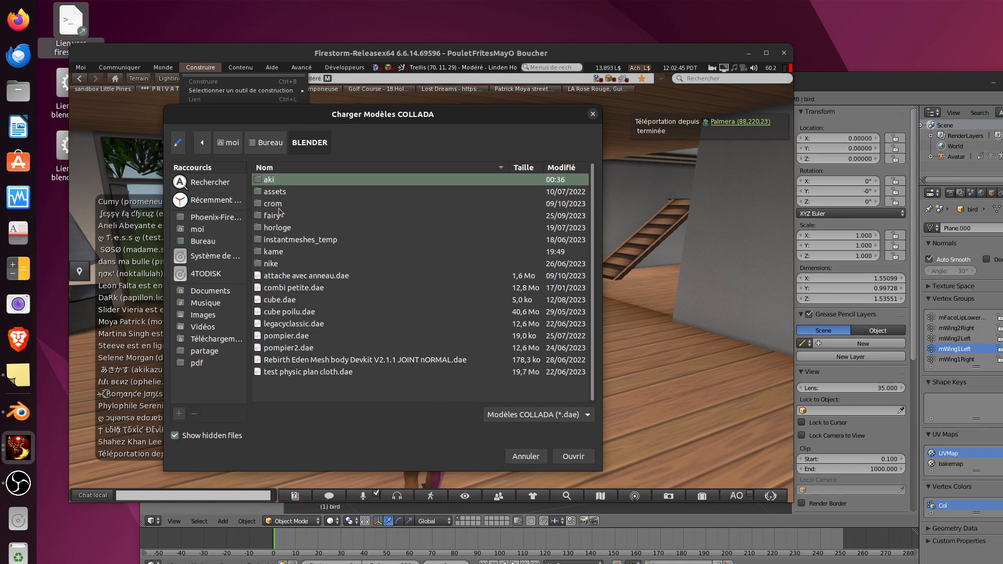
{"action": "double_click", "coordinate": [275, 253]}
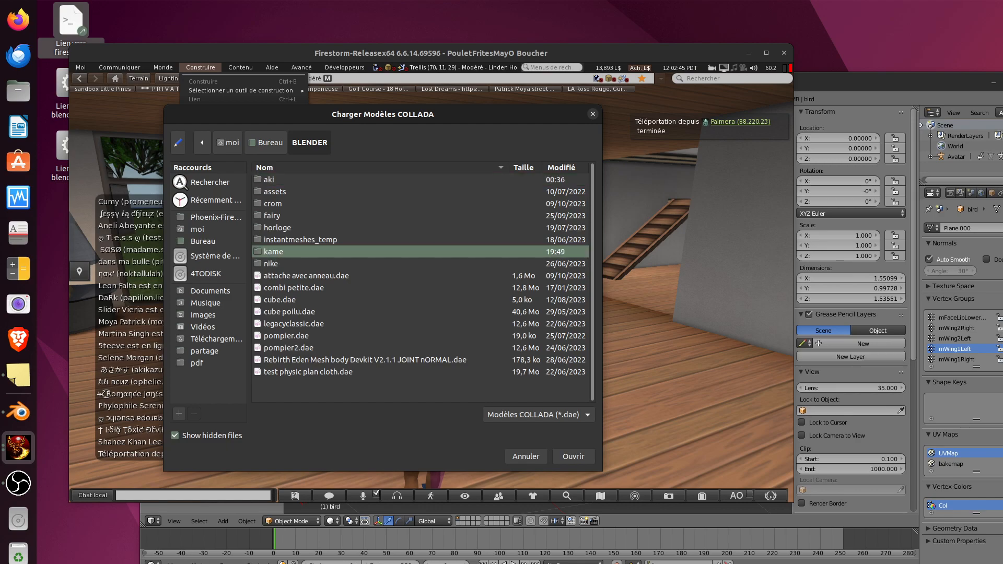
{"action": "left_click", "coordinate": [312, 144]}
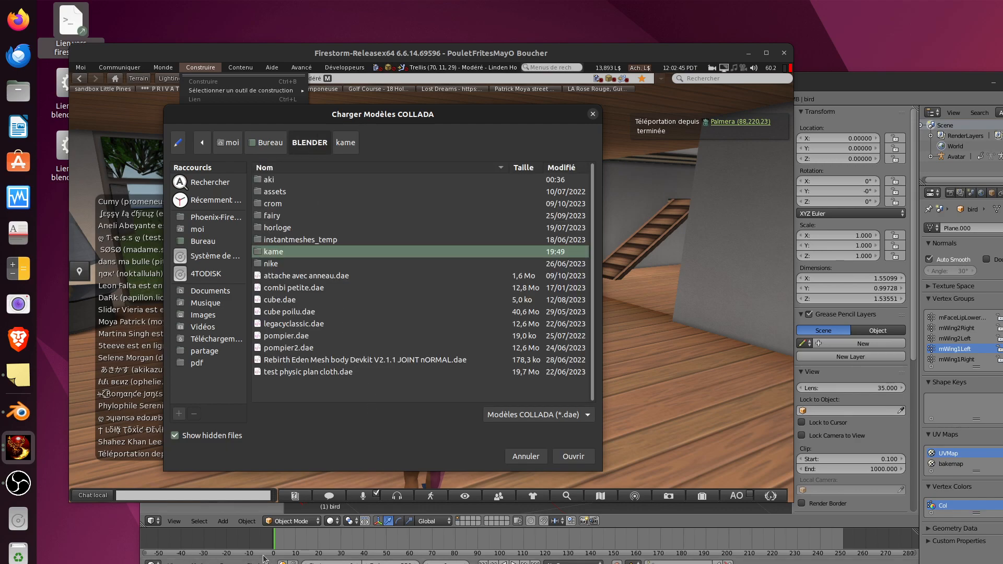
Step: Switch to Blender and check the destination folder of the Avastar Collada export, cancelling the export
{"action": "left_click", "coordinate": [228, 511]}
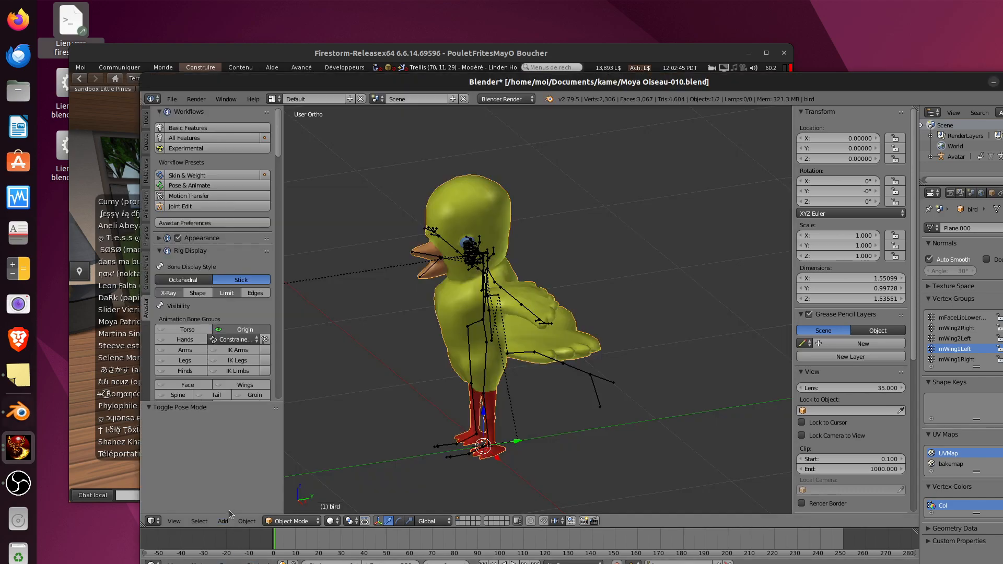
{"action": "left_click", "coordinate": [172, 98]}
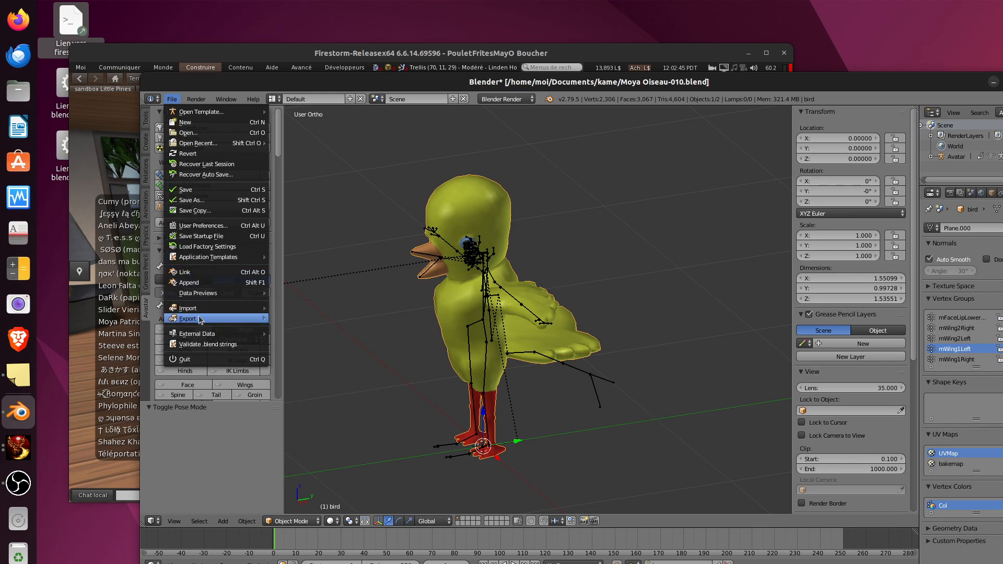
{"action": "mouse_move", "coordinate": [202, 319]}
{"action": "left_click", "coordinate": [294, 318]}
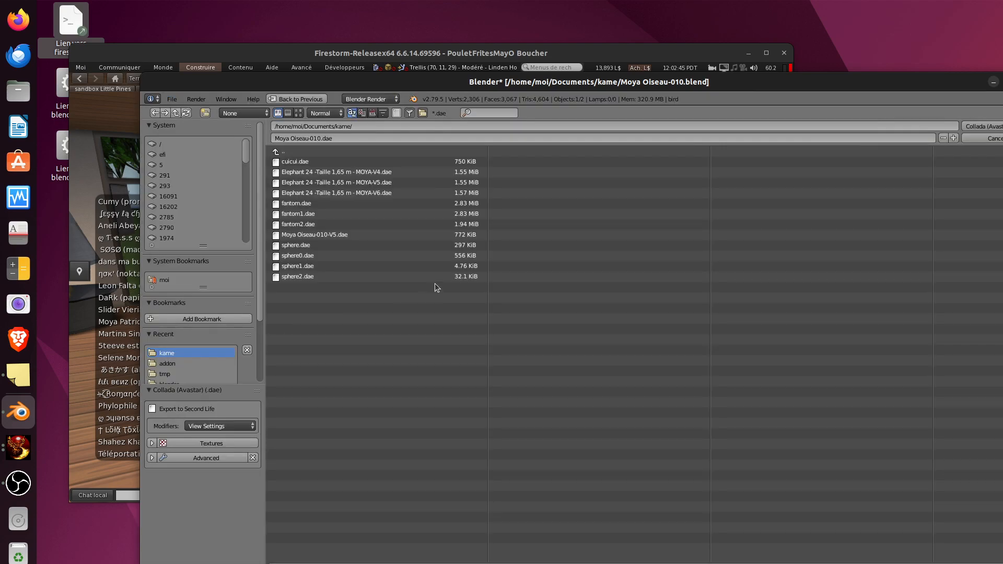
{"action": "left_click", "coordinate": [352, 126]}
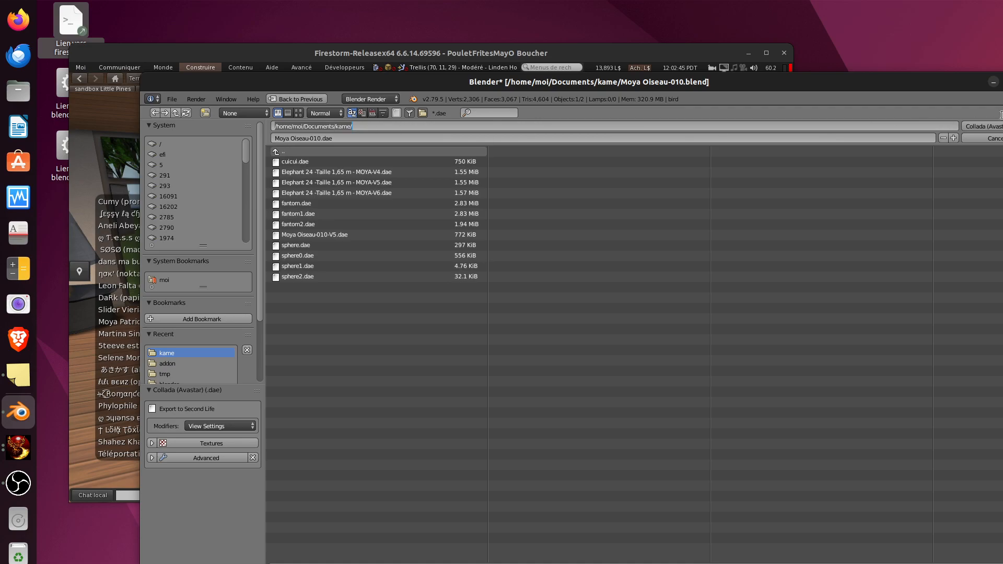
{"action": "left_click", "coordinate": [975, 139]}
{"action": "left_click", "coordinate": [975, 138]}
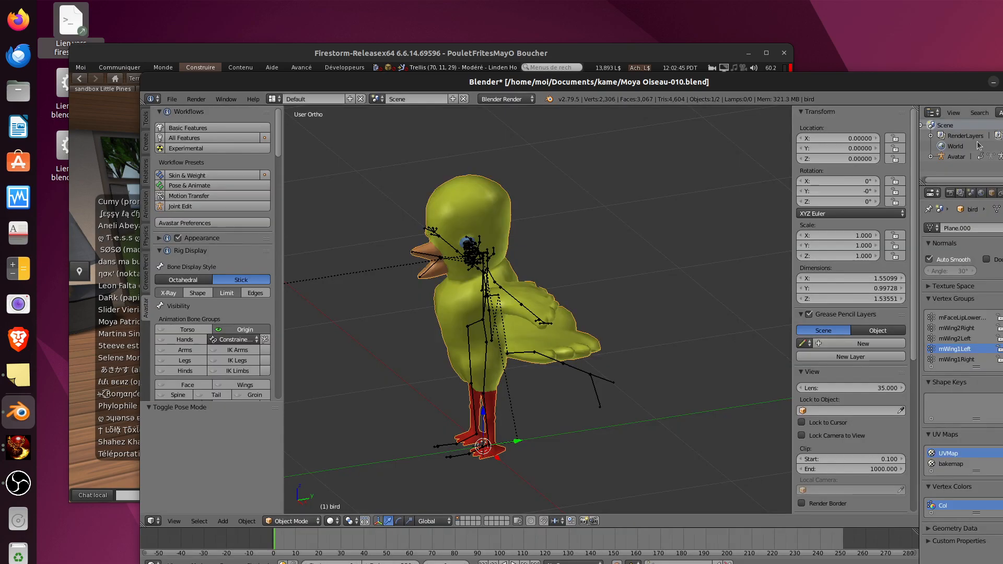
Step: Switch back to Firestorm, moving the Blender window away and bringing the COLLADA file chooser to the front
{"action": "left_click", "coordinate": [307, 58]}
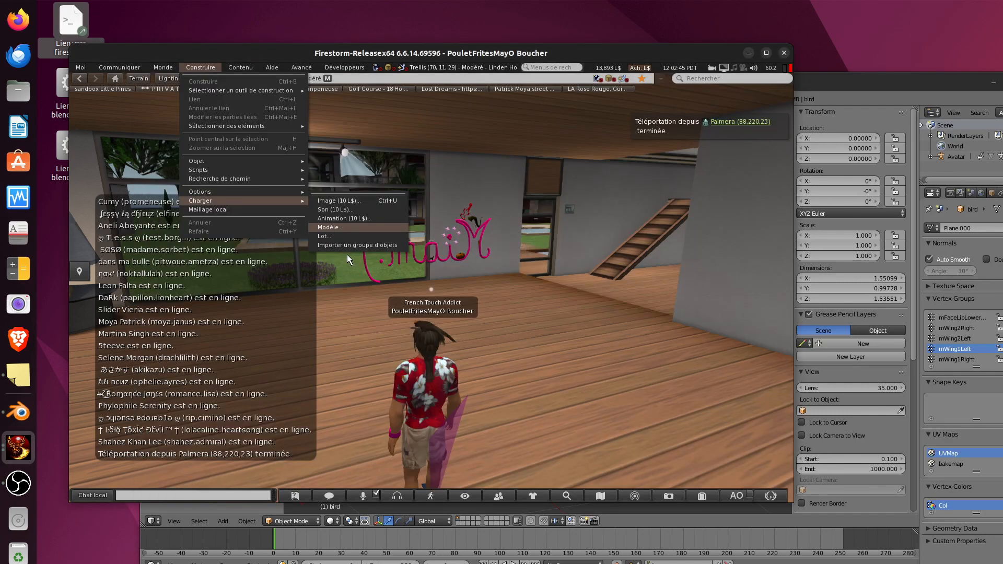
{"action": "left_click_drag", "start_coordinate": [475, 52], "coordinate": [504, 159]}
{"action": "left_click_drag", "start_coordinate": [857, 84], "coordinate": [0, 219]}
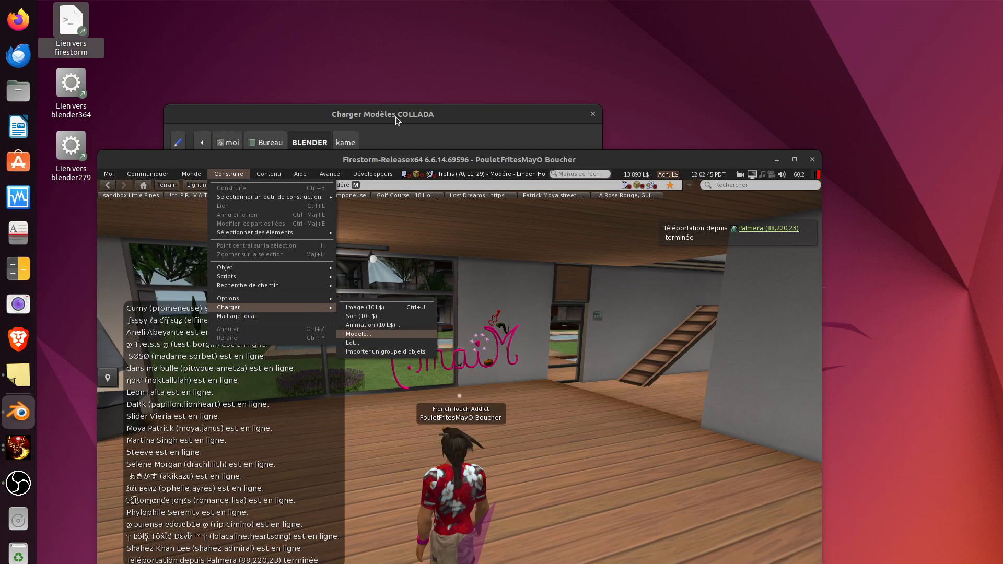
{"action": "left_click_drag", "start_coordinate": [396, 121], "coordinate": [398, 121]}
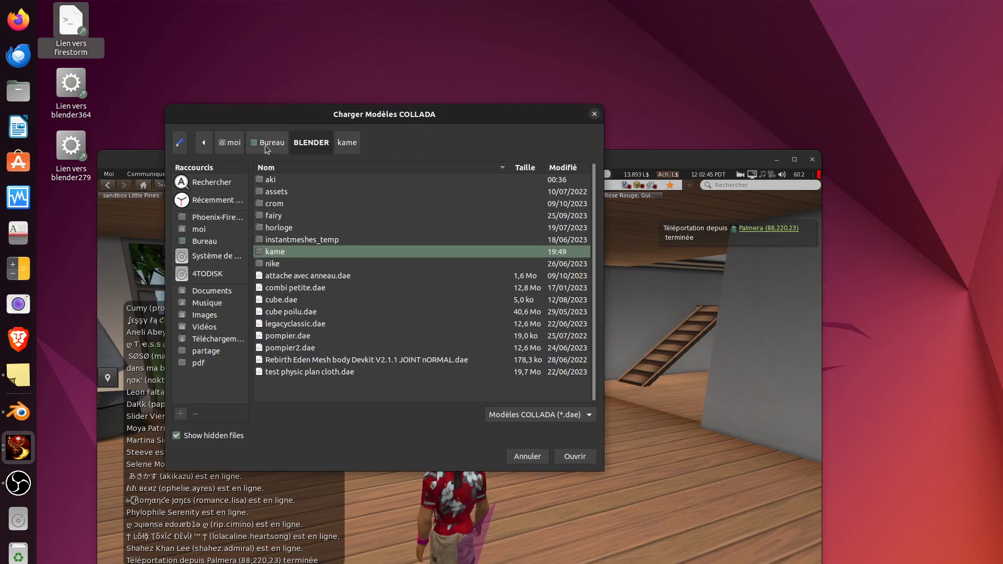
Step: Load cuicui.dae from the Documents/kame folder for upload and dismiss the notice about mesh physics support
{"action": "left_click", "coordinate": [235, 143]}
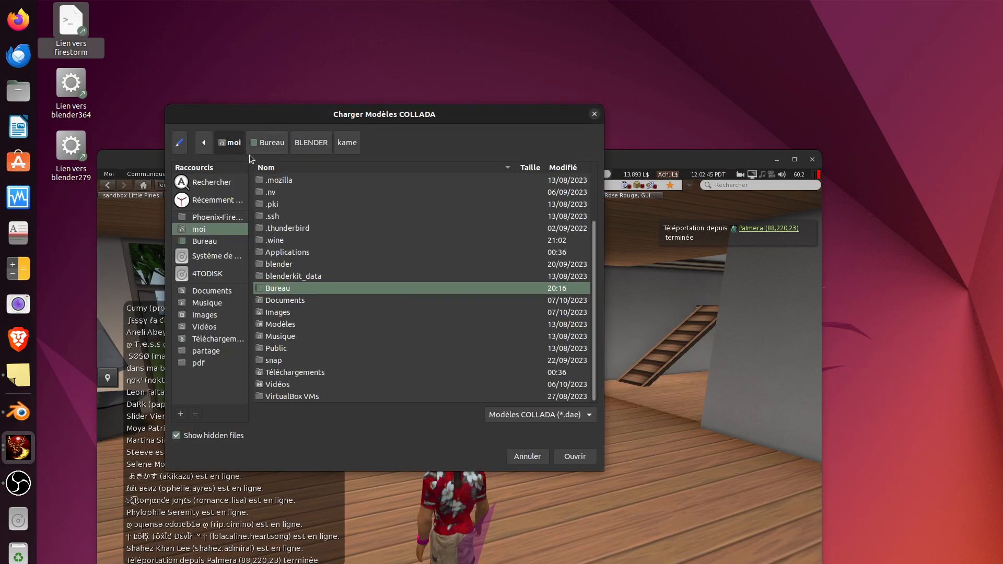
{"action": "left_click", "coordinate": [214, 291]}
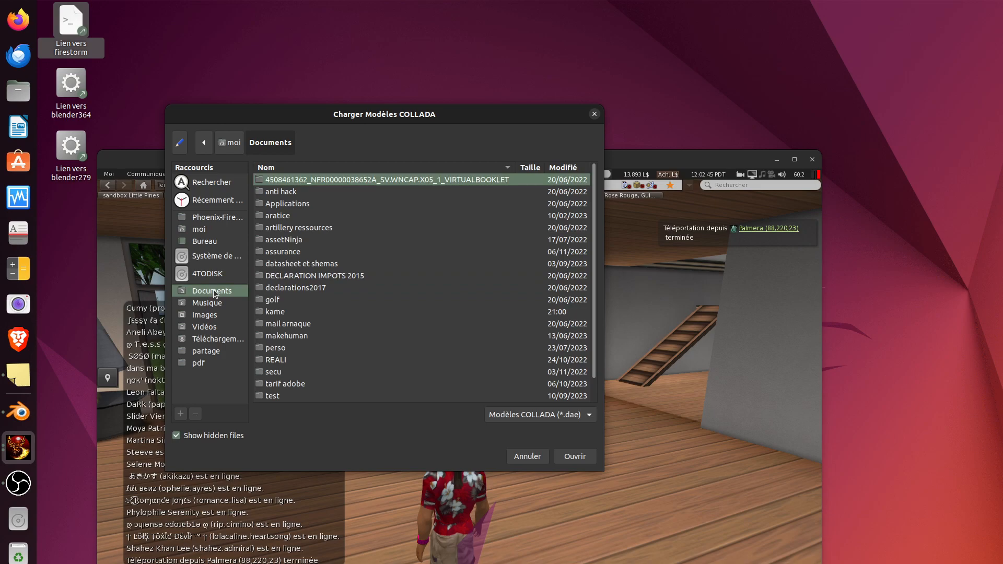
{"action": "double_click", "coordinate": [274, 312]}
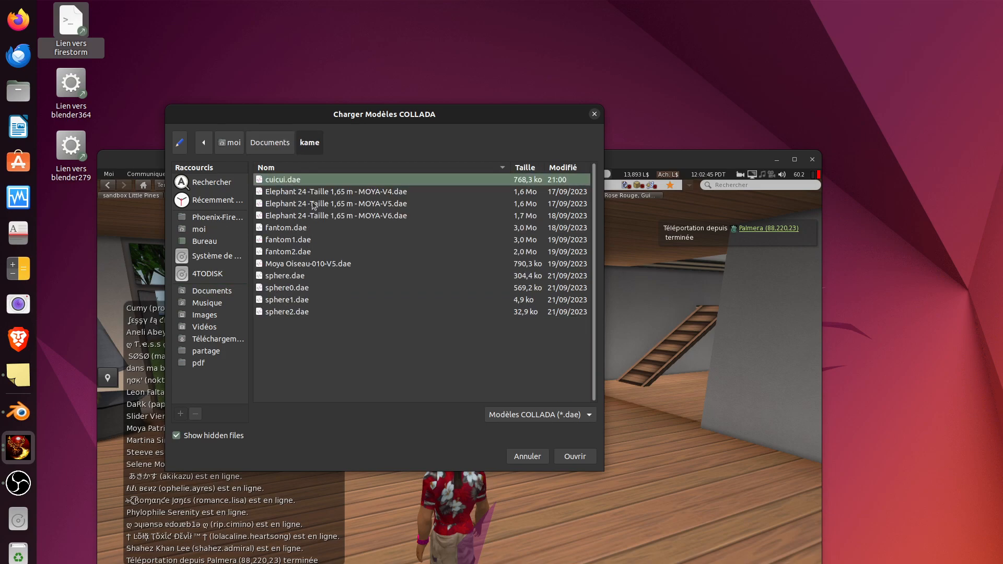
{"action": "double_click", "coordinate": [291, 180]}
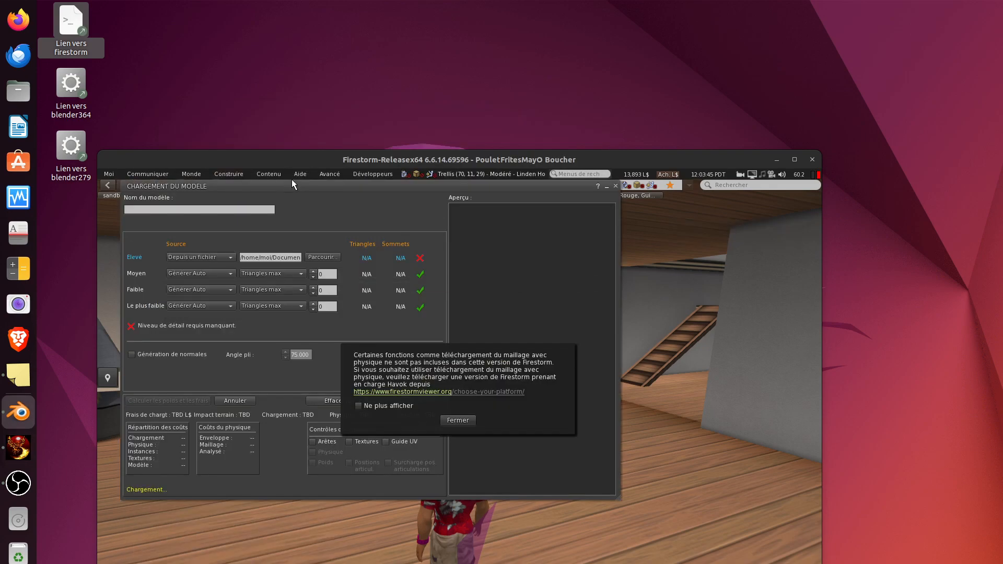
{"action": "left_click", "coordinate": [458, 421]}
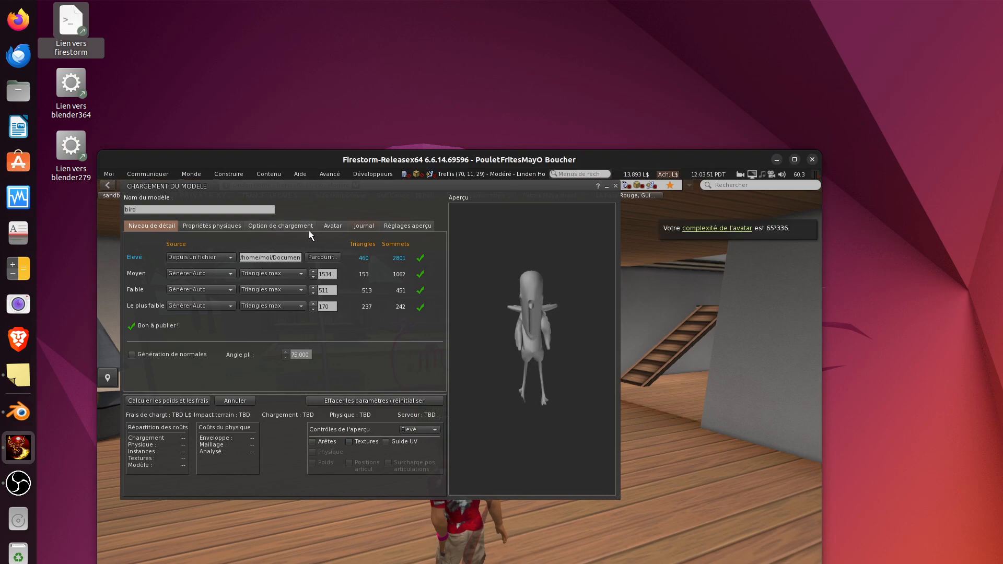
Step: Include skin weighting and joint positions in the avatar settings of the bird model, checking the bird's shape in the preview
{"action": "left_click", "coordinate": [333, 225]}
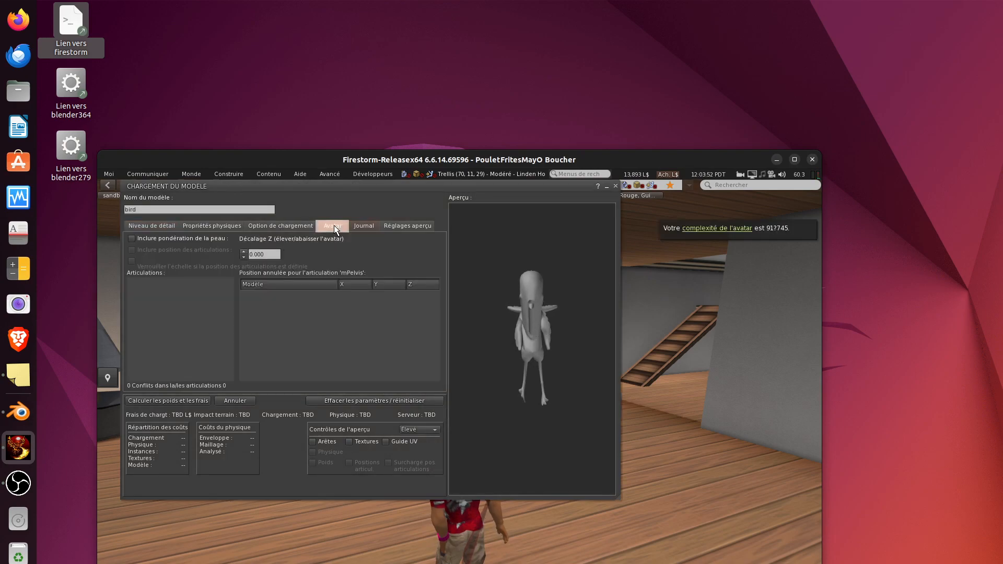
{"action": "left_click", "coordinate": [196, 240]}
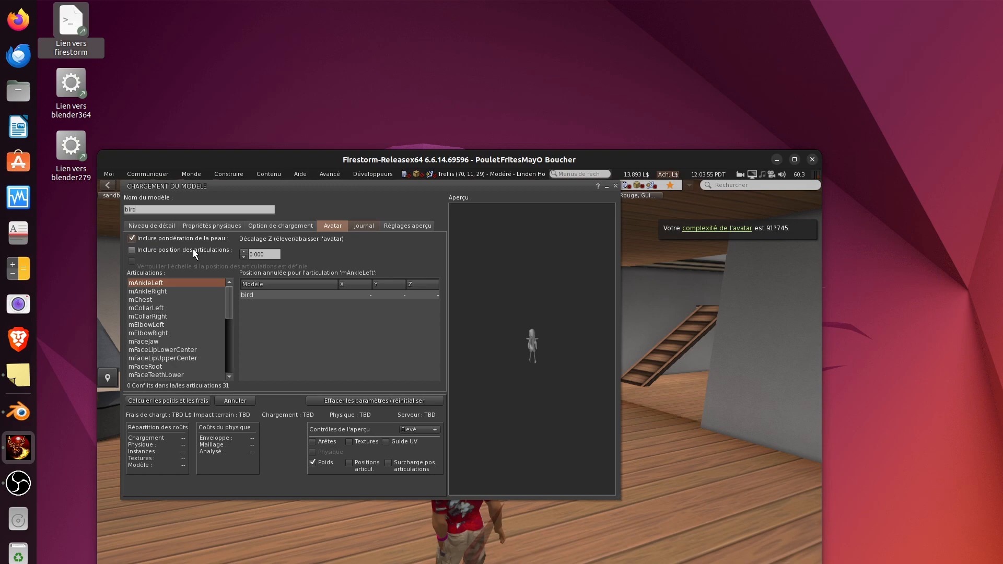
{"action": "left_click", "coordinate": [193, 249]}
{"action": "scroll", "coordinate": [533, 323], "scroll_direction": "up", "scroll_amount": 5}
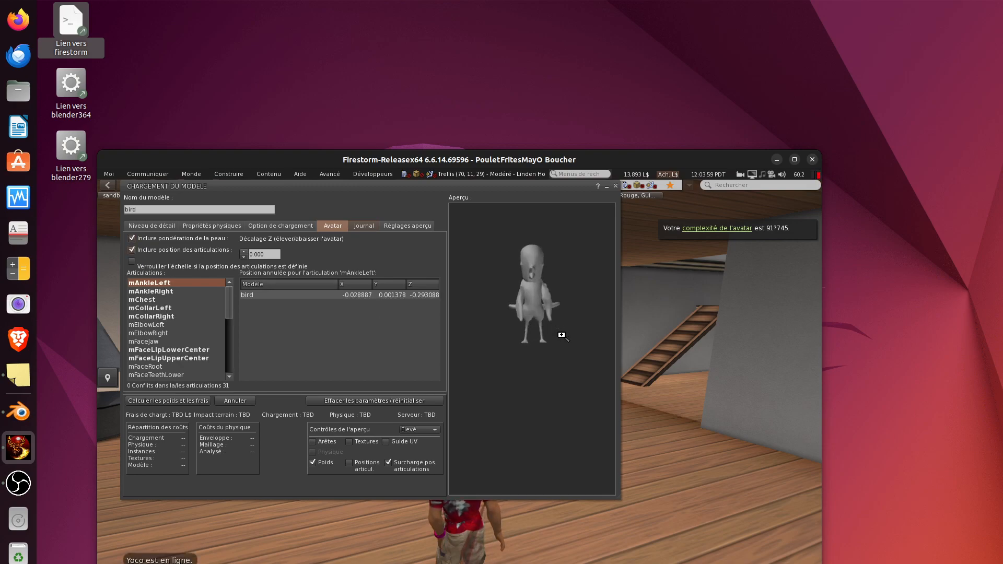
{"action": "left_click_drag", "start_coordinate": [543, 353], "coordinate": [478, 306]}
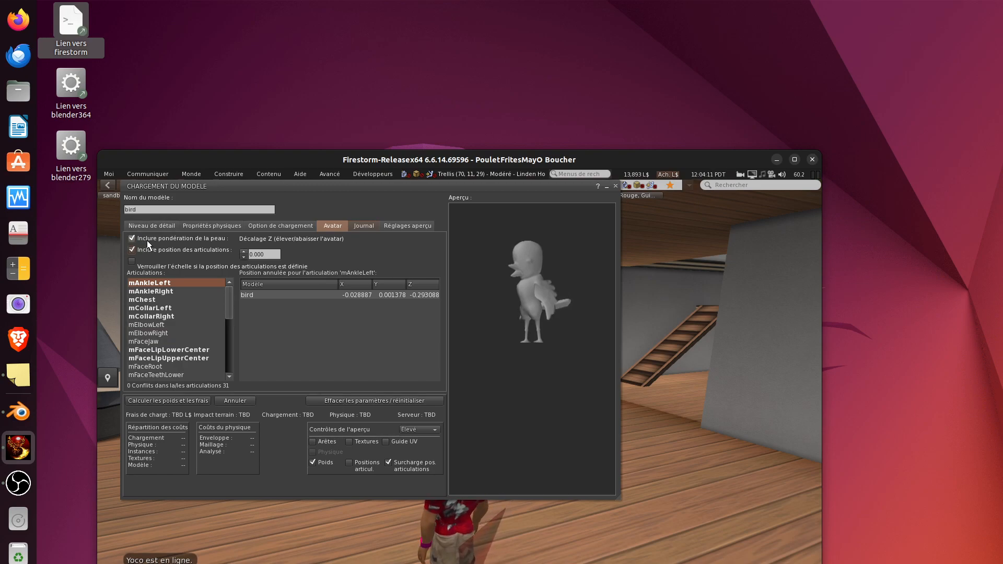
{"action": "left_click_drag", "start_coordinate": [463, 421], "coordinate": [433, 404]}
{"action": "left_click_drag", "start_coordinate": [531, 313], "coordinate": [614, 297]}
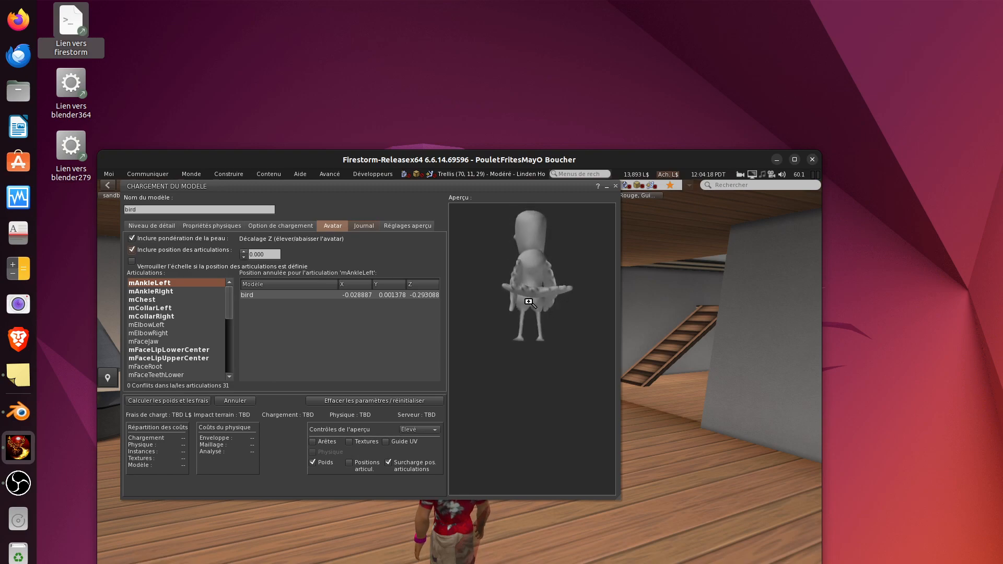
{"action": "left_click_drag", "start_coordinate": [540, 295], "coordinate": [570, 295]}
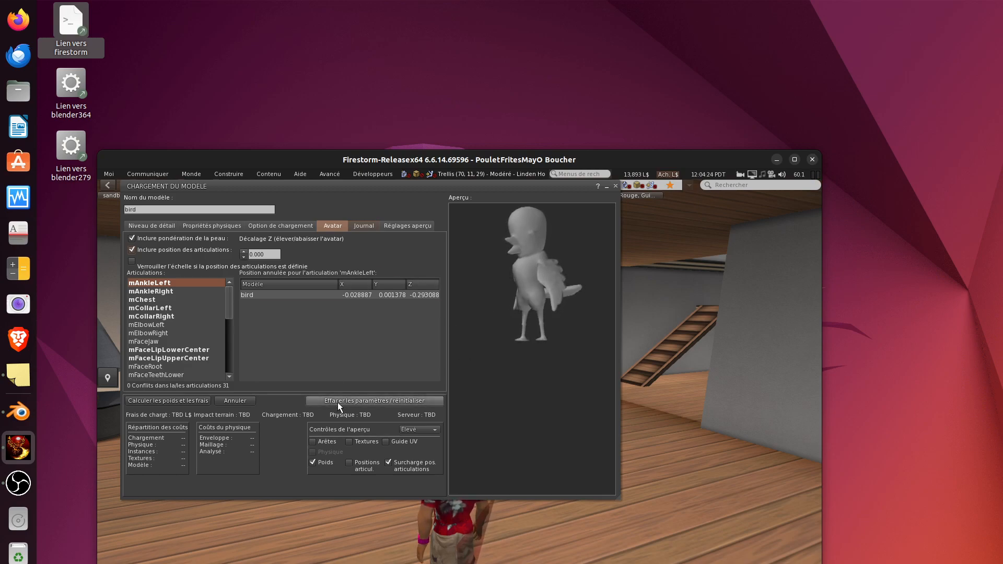
Step: Limit the lowest level of detail to 12 triangles and rename the model birdtest
{"action": "left_click", "coordinate": [152, 225]}
{"action": "left_click", "coordinate": [325, 305]}
{"action": "double_click", "coordinate": [325, 305]}
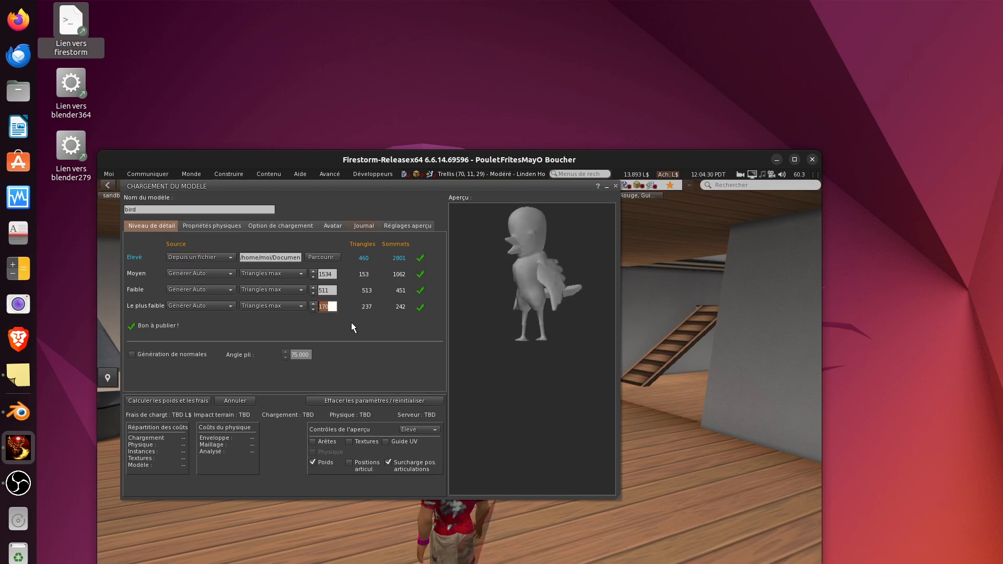
{"action": "type", "text": "12"}
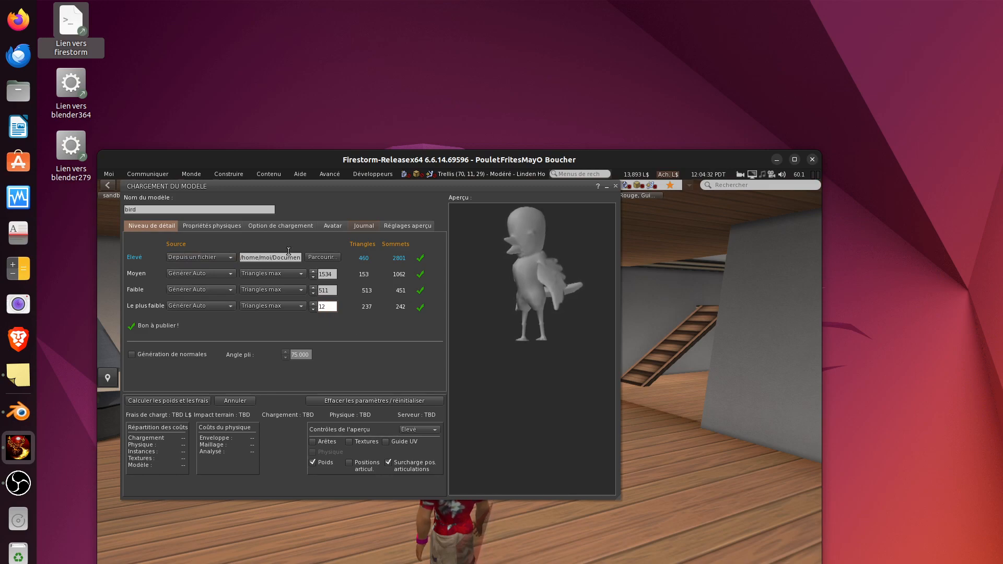
{"action": "left_click", "coordinate": [157, 208]}
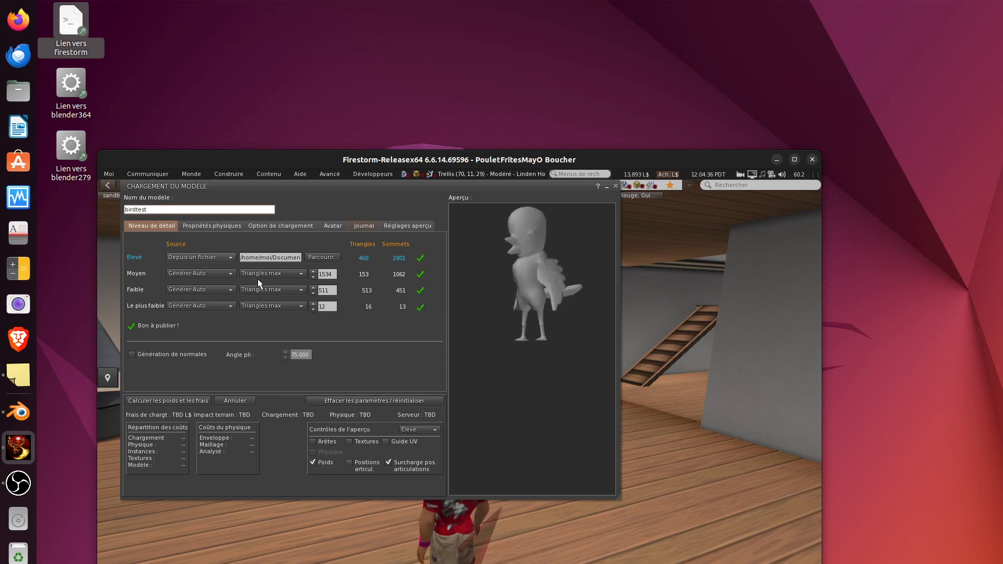
Step: Set the lowest level of detail to 0 triangles, then calculate the weights and fees and upload the birdtest model
{"action": "left_click", "coordinate": [317, 306]}
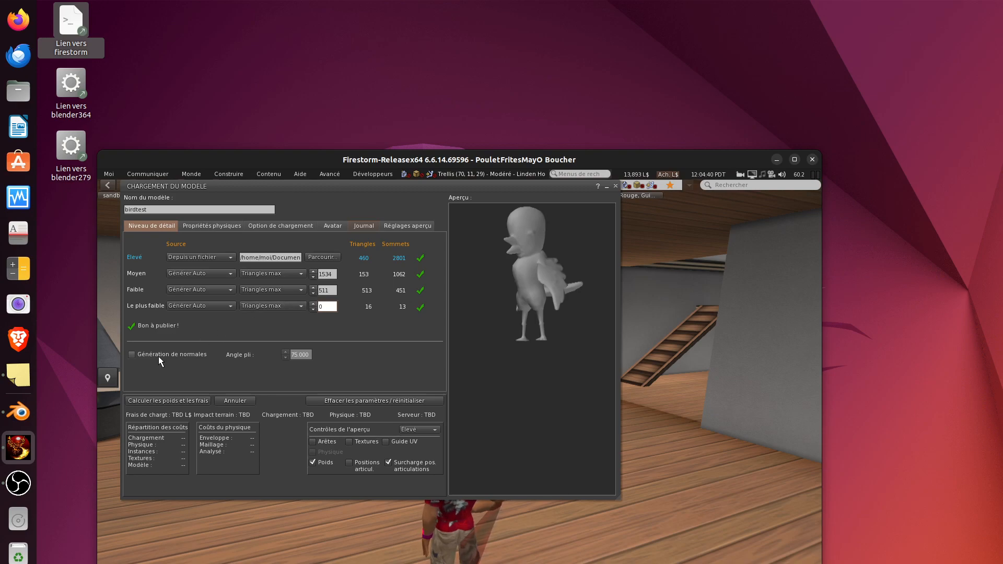
{"action": "left_click", "coordinate": [159, 399]}
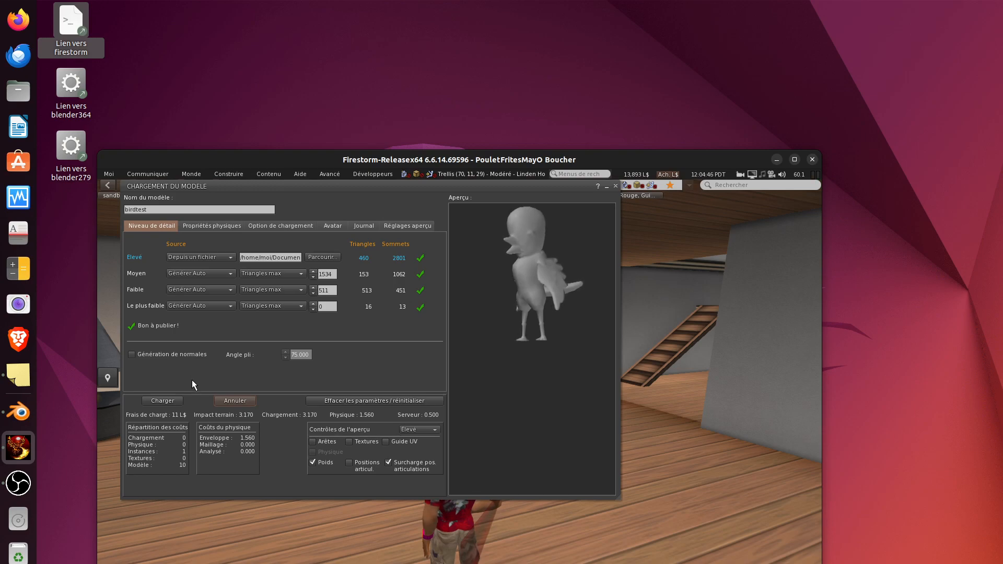
{"action": "left_click", "coordinate": [161, 401]}
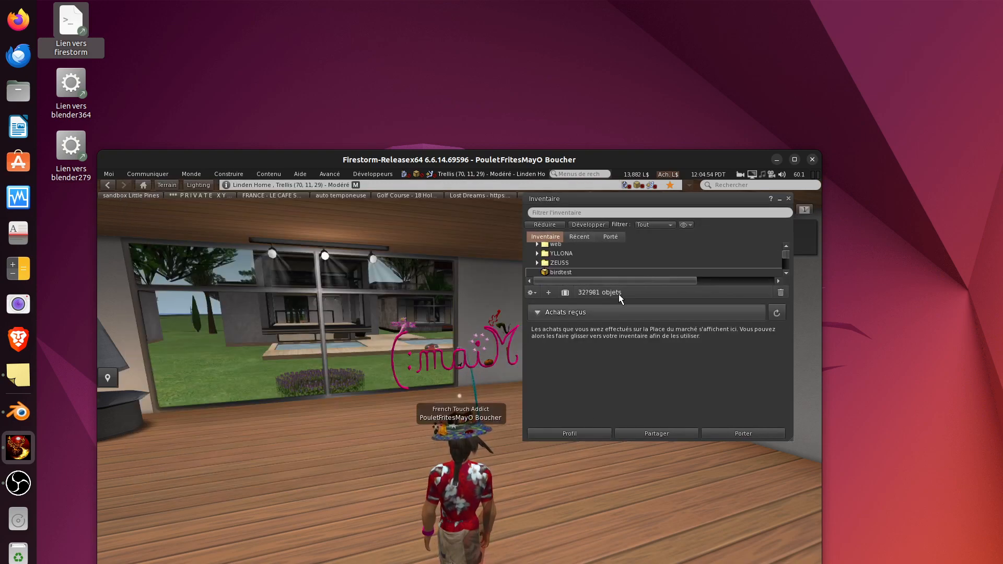
Step: Wear birdtest from the inventory and check how it sits on the avatar
{"action": "left_click", "coordinate": [563, 272]}
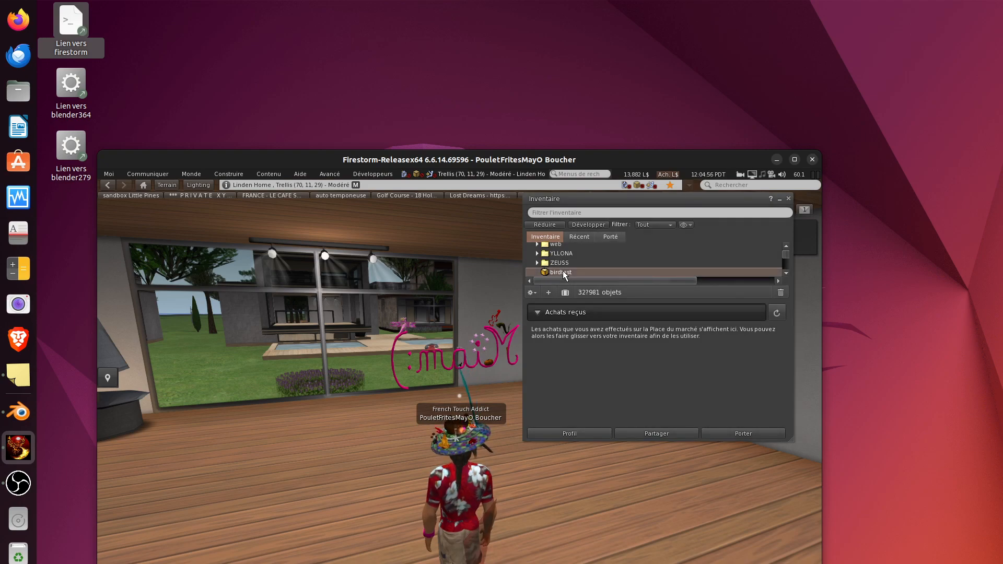
{"action": "double_click", "coordinate": [563, 272]}
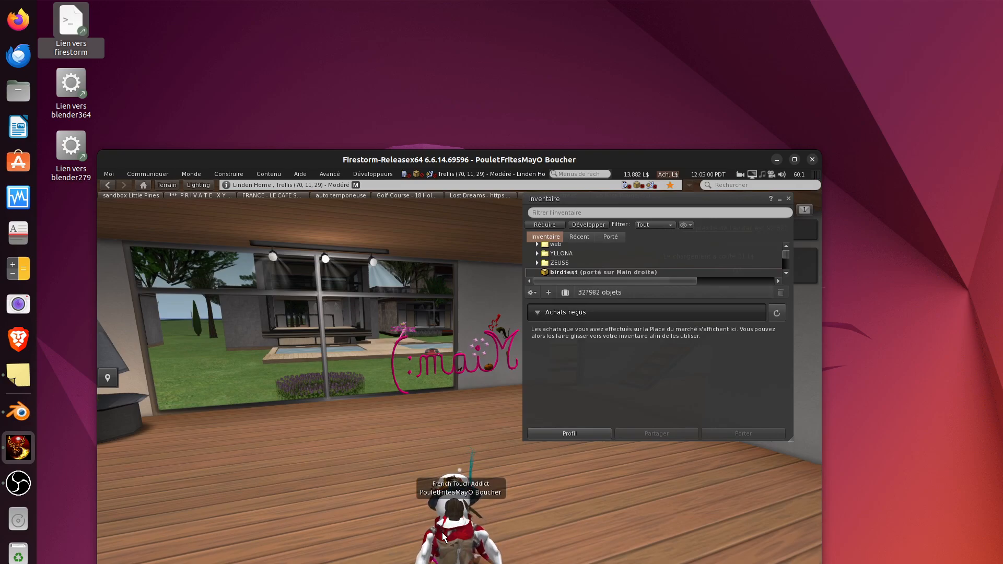
{"action": "left_click_drag", "start_coordinate": [460, 509], "coordinate": [459, 394], "text": "alt"}
Step: Walk and turn the avatar around the room to examine how the bird mesh follows its movements, including a close side view
{"action": "key", "text": "Up"}
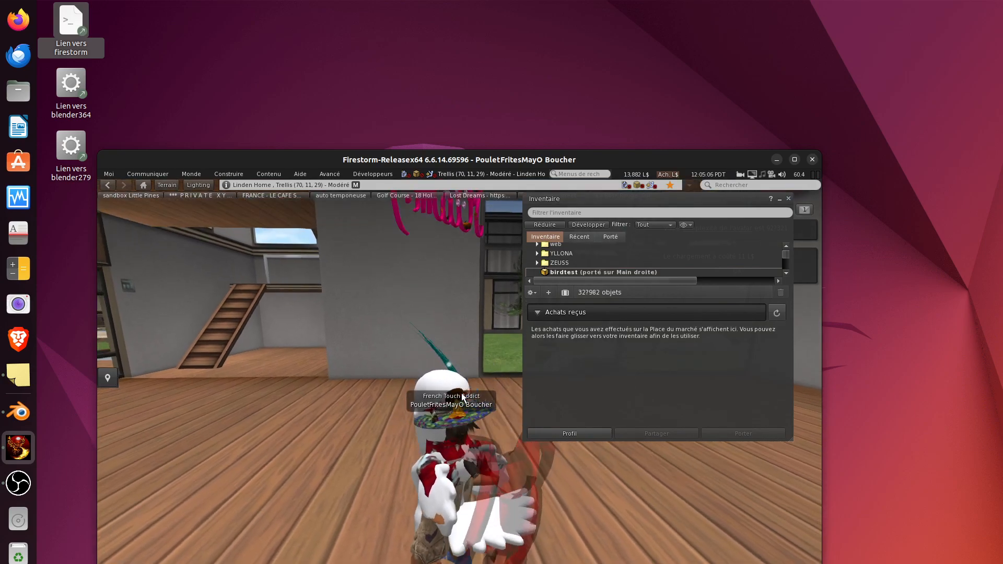
{"action": "key", "text": "Left"}
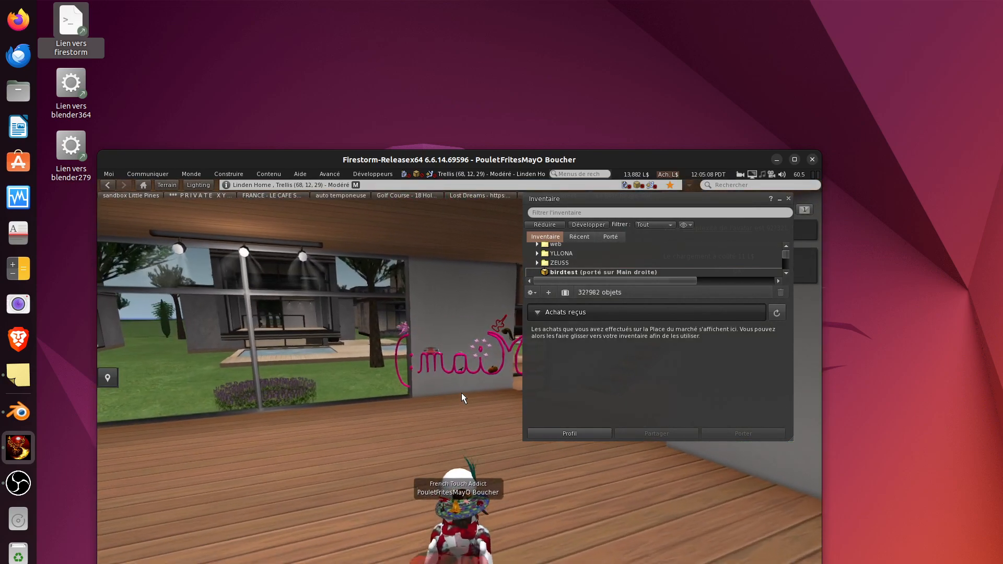
{"action": "key", "text": "Left"}
{"action": "key", "text": "Up"}
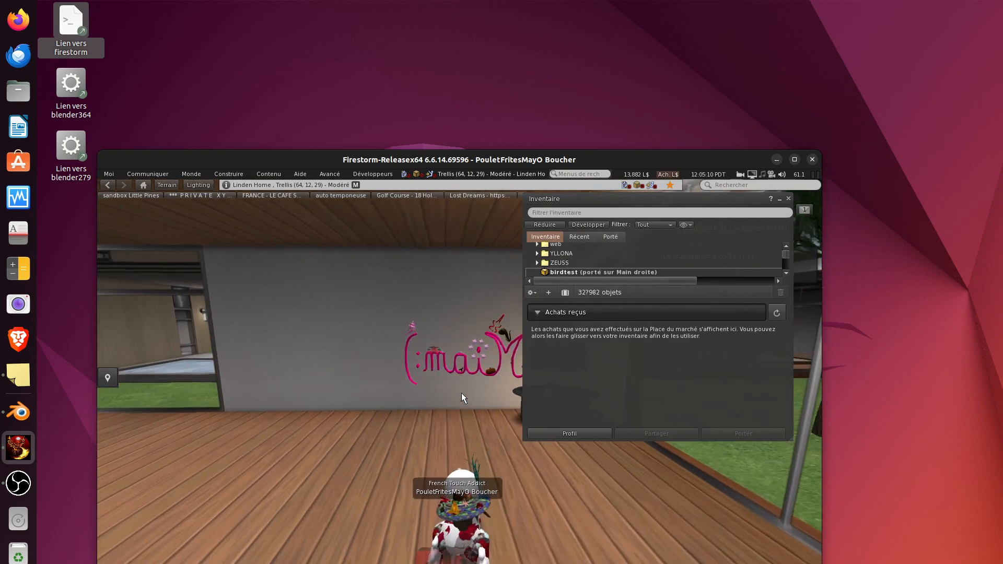
{"action": "key", "text": "Left"}
{"action": "key", "text": "Down"}
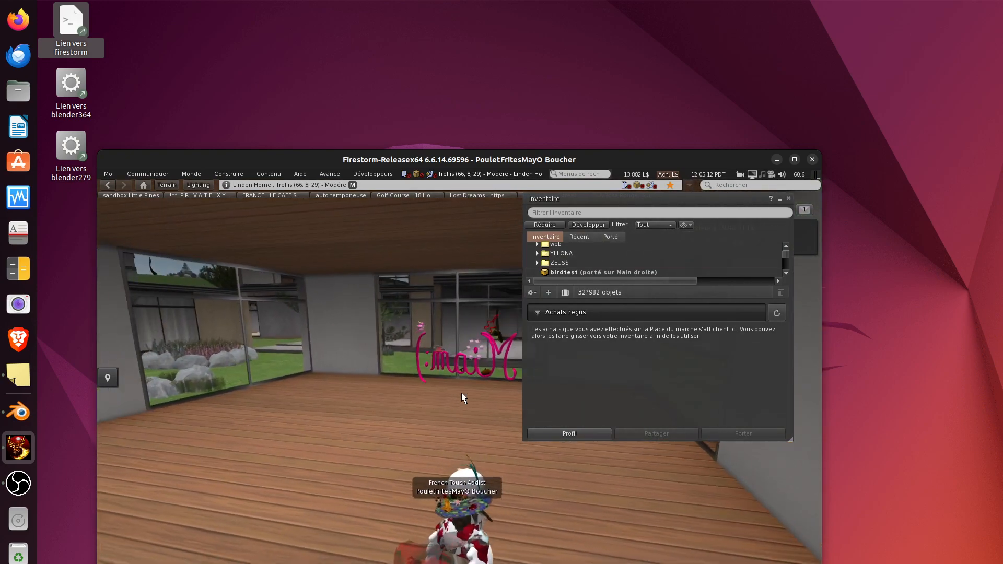
{"action": "key", "text": "Up"}
{"action": "key", "text": "Right"}
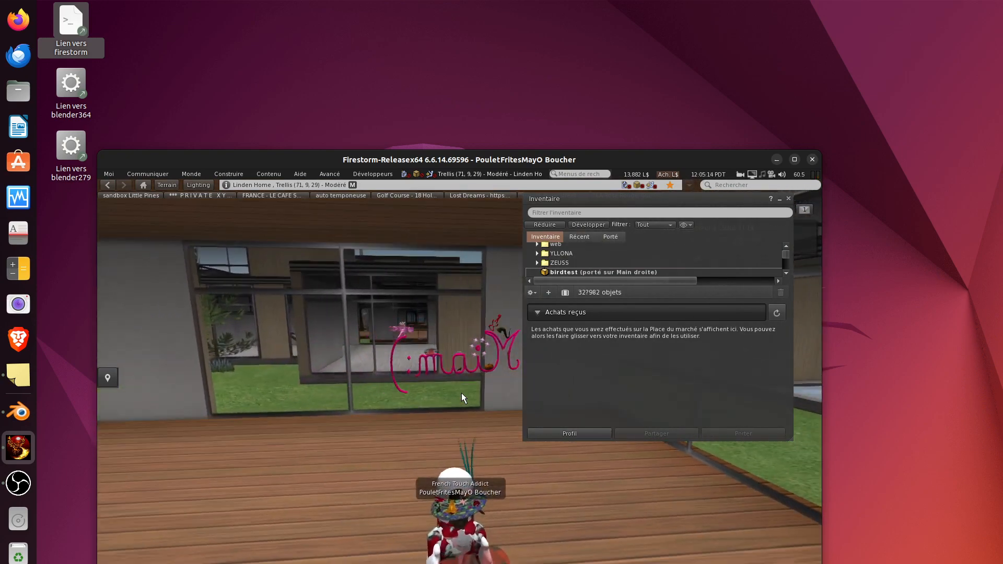
{"action": "left_click_drag", "start_coordinate": [445, 511], "coordinate": [627, 413], "text": "alt"}
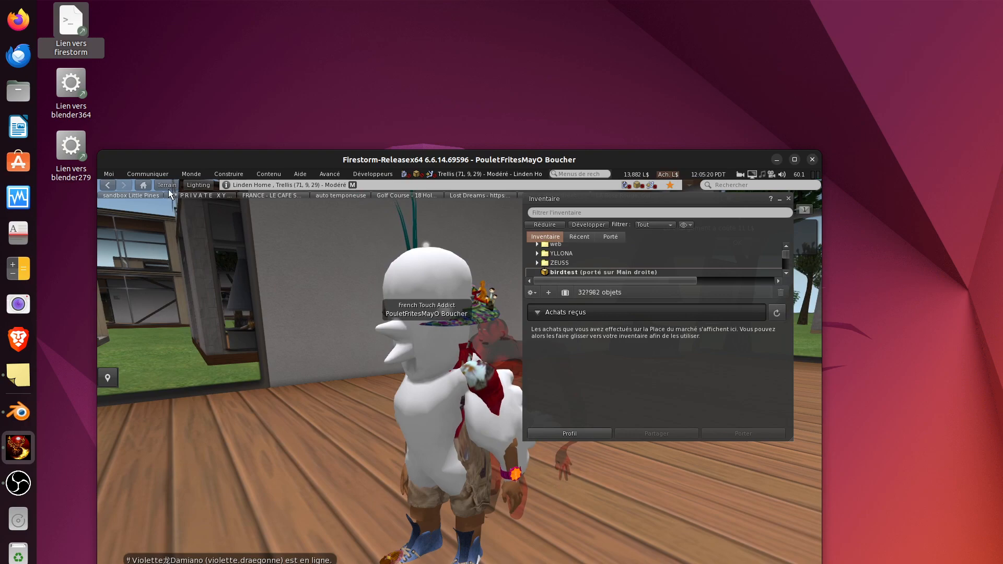
Step: Show the communication commands and move the Firestorm window up the desktop so its lower edge and chat bar fit on screen
{"action": "left_click", "coordinate": [225, 175]}
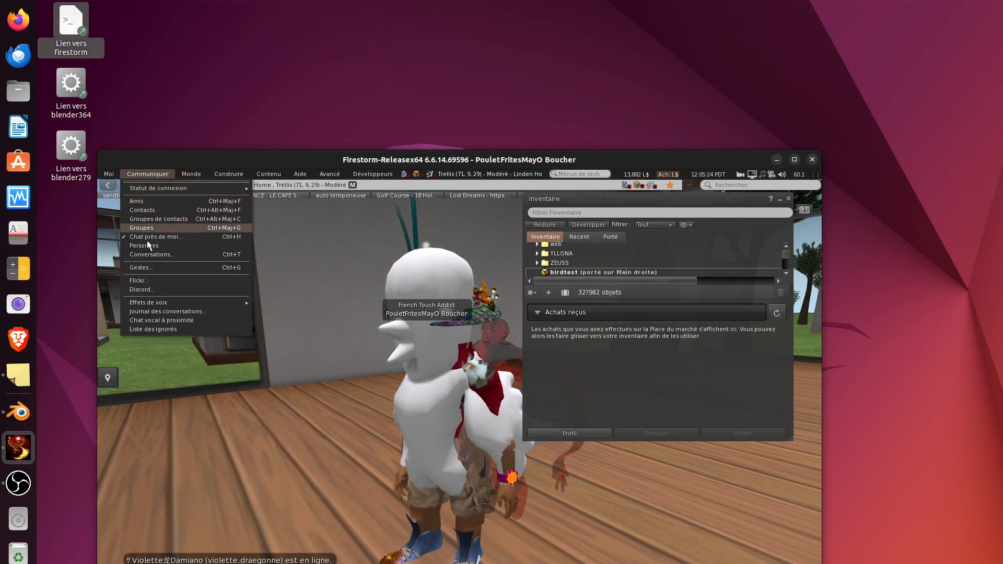
{"action": "mouse_move", "coordinate": [148, 303]}
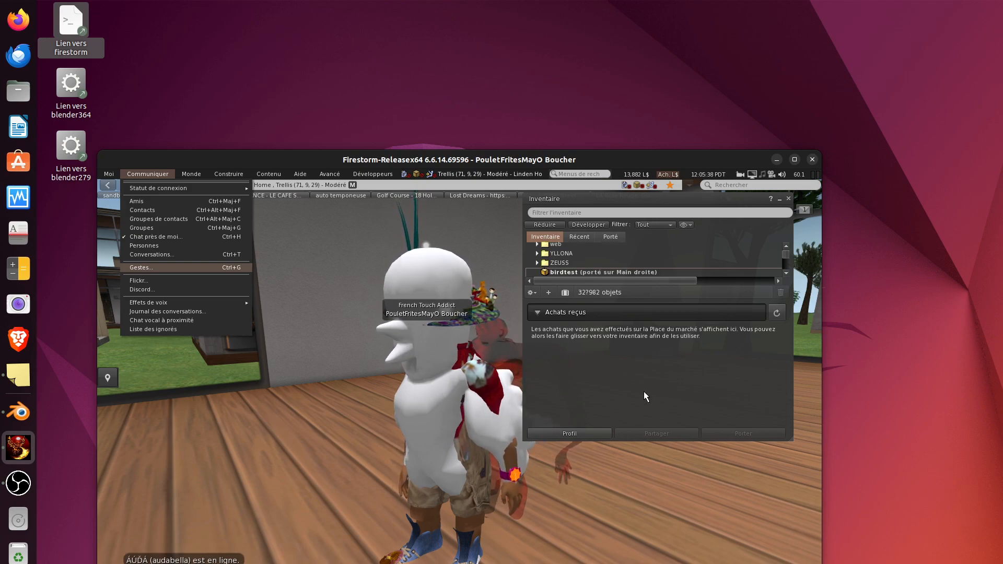
{"action": "left_click_drag", "start_coordinate": [534, 157], "coordinate": [541, 48]}
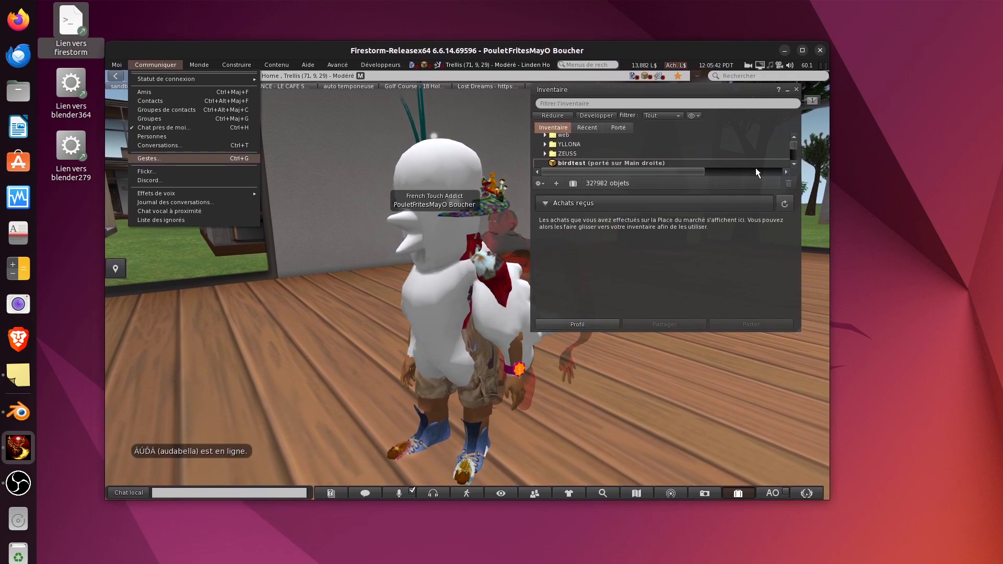